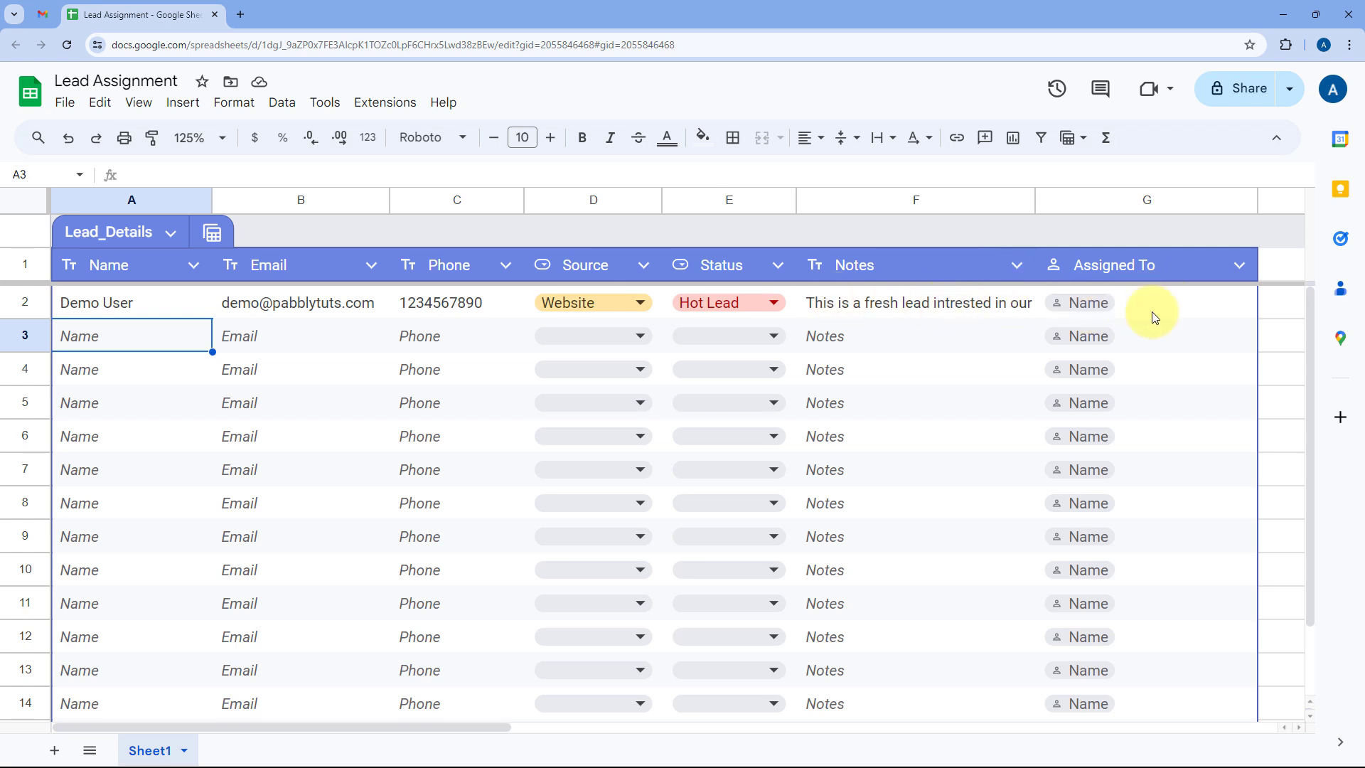
# Review the demo lead's assignee options and the Gmail inbox, then return to the Lead Assignment sheet.
pyautogui.click(1111, 304)
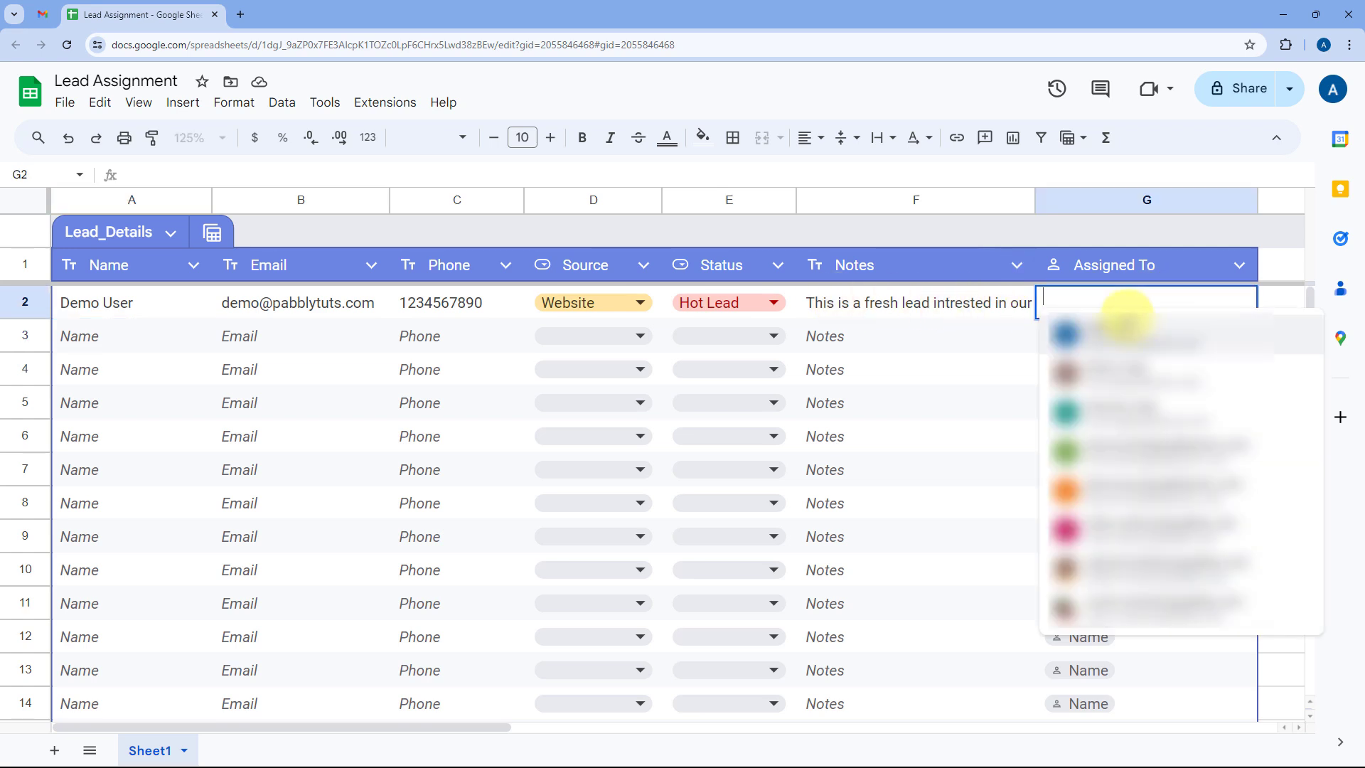
pyautogui.click(1003, 336)
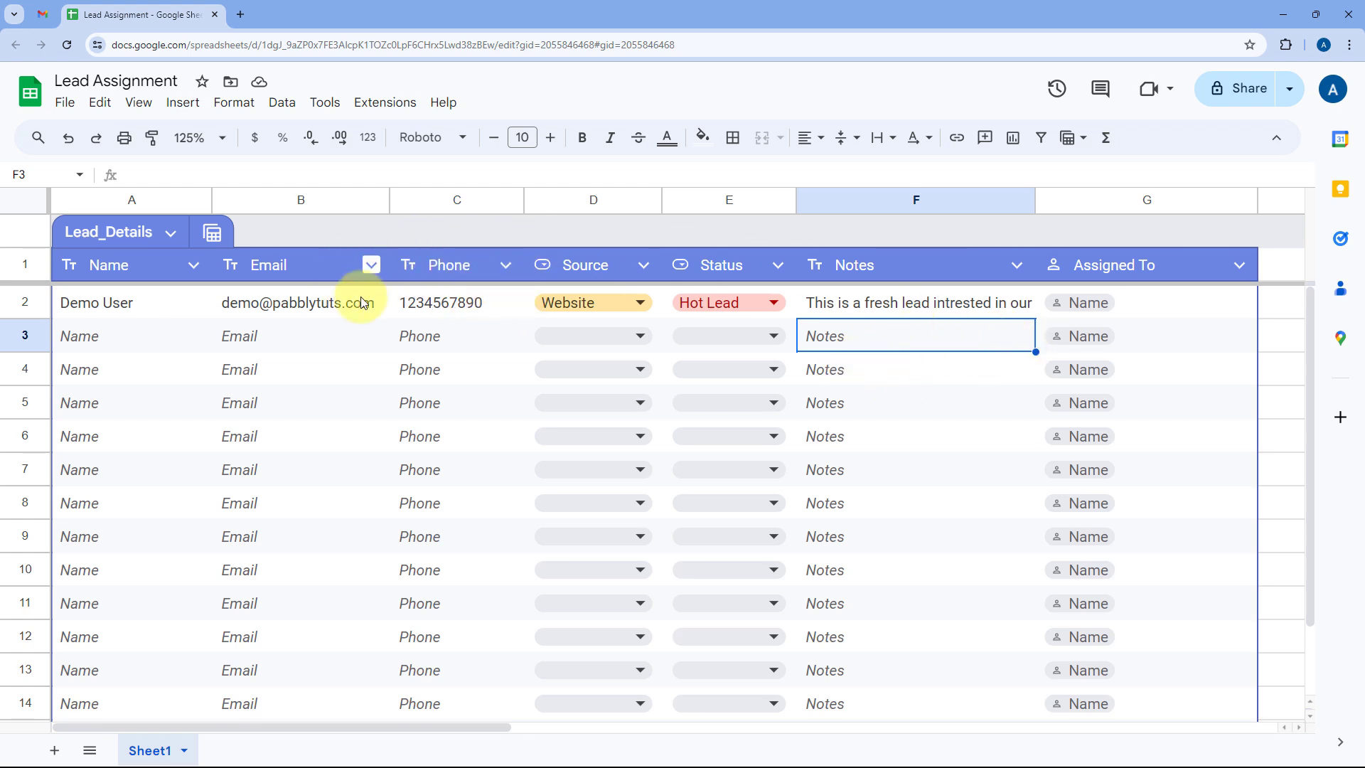
pyautogui.click(43, 14)
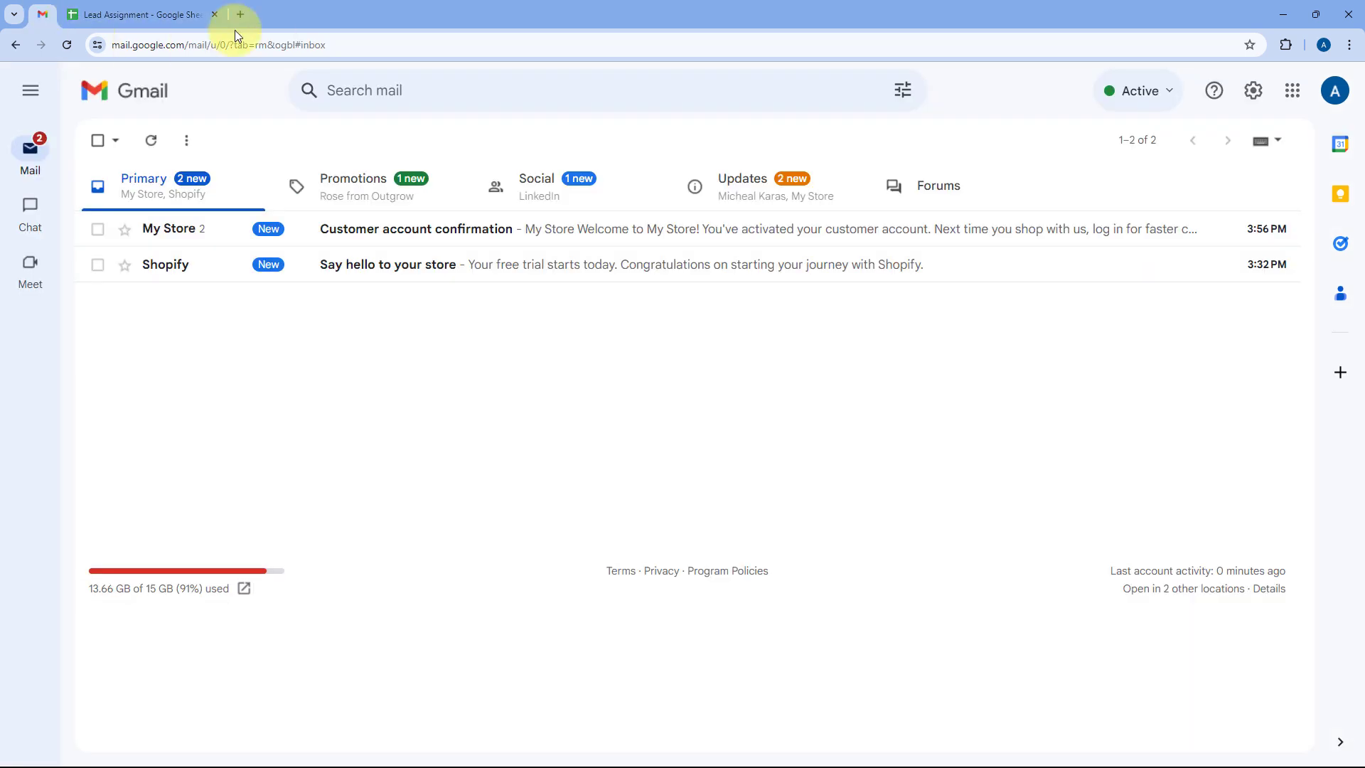
pyautogui.click(142, 14)
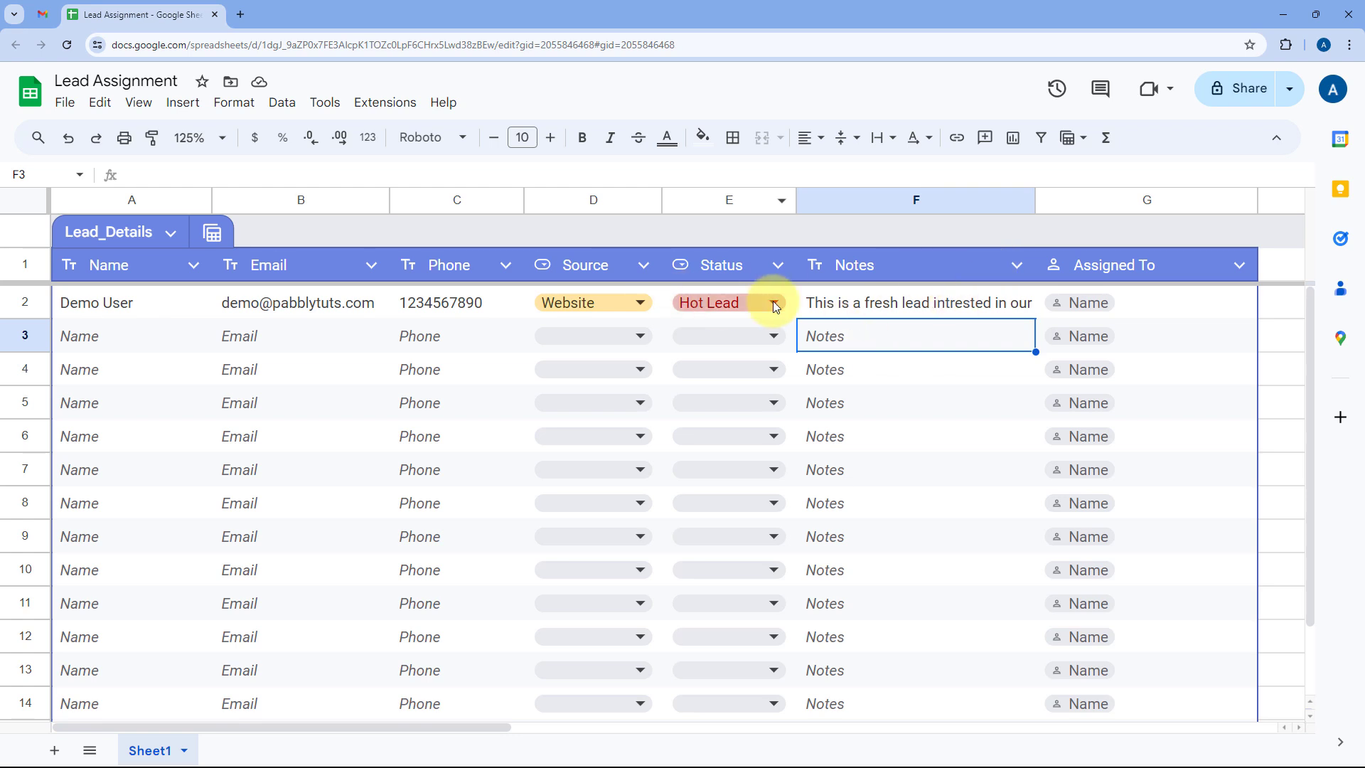
pyautogui.click(177, 329)
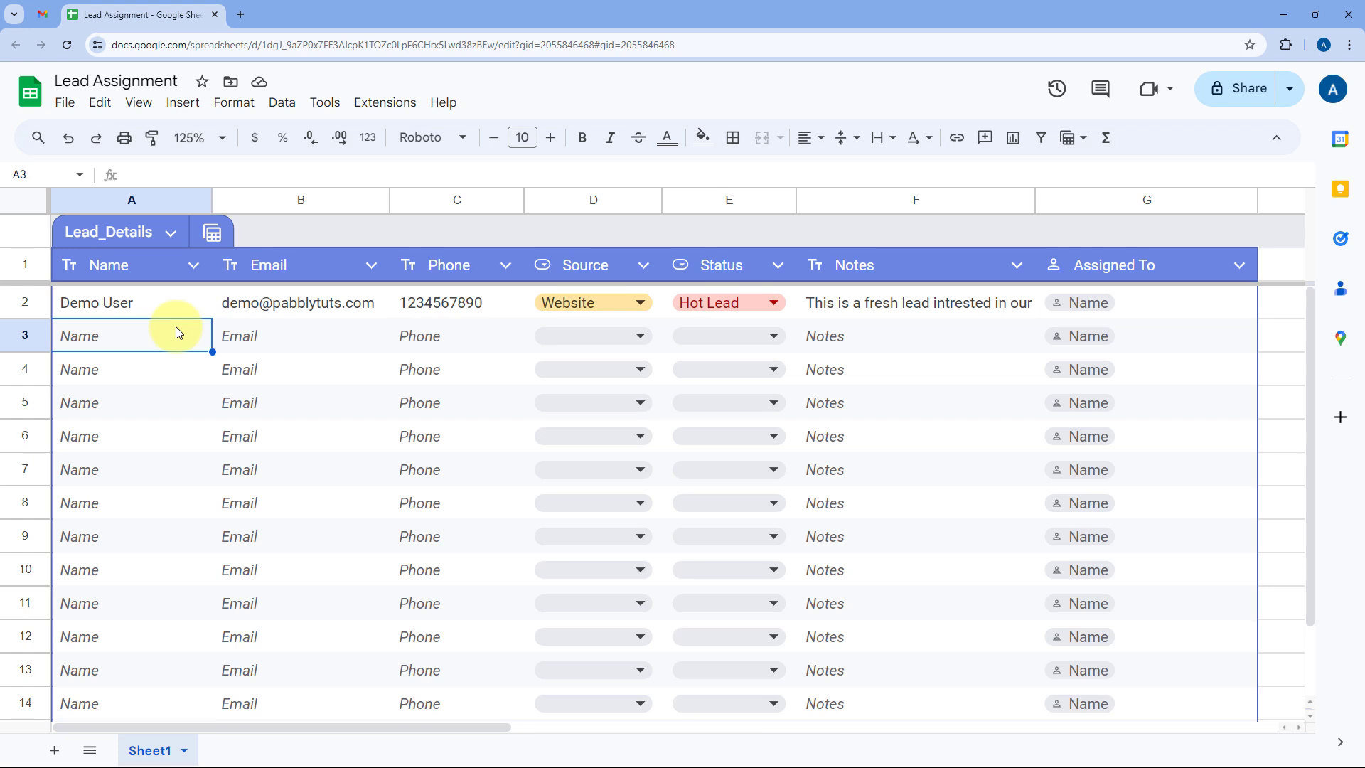
# Go to pabbly.com/connect in a new tab and launch Pabbly Connect from the Pabbly apps.
pyautogui.click(240, 14)
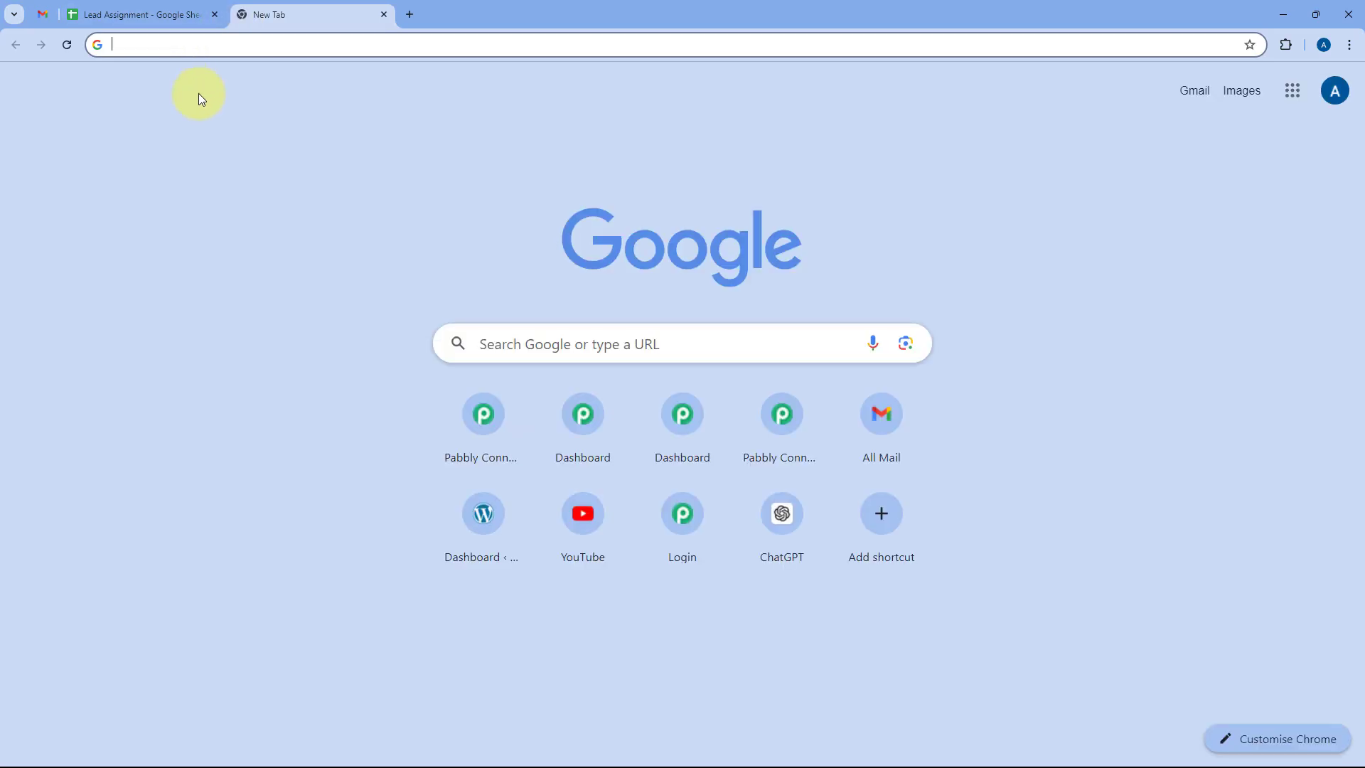
pyautogui.write('pabbly.com/connec')
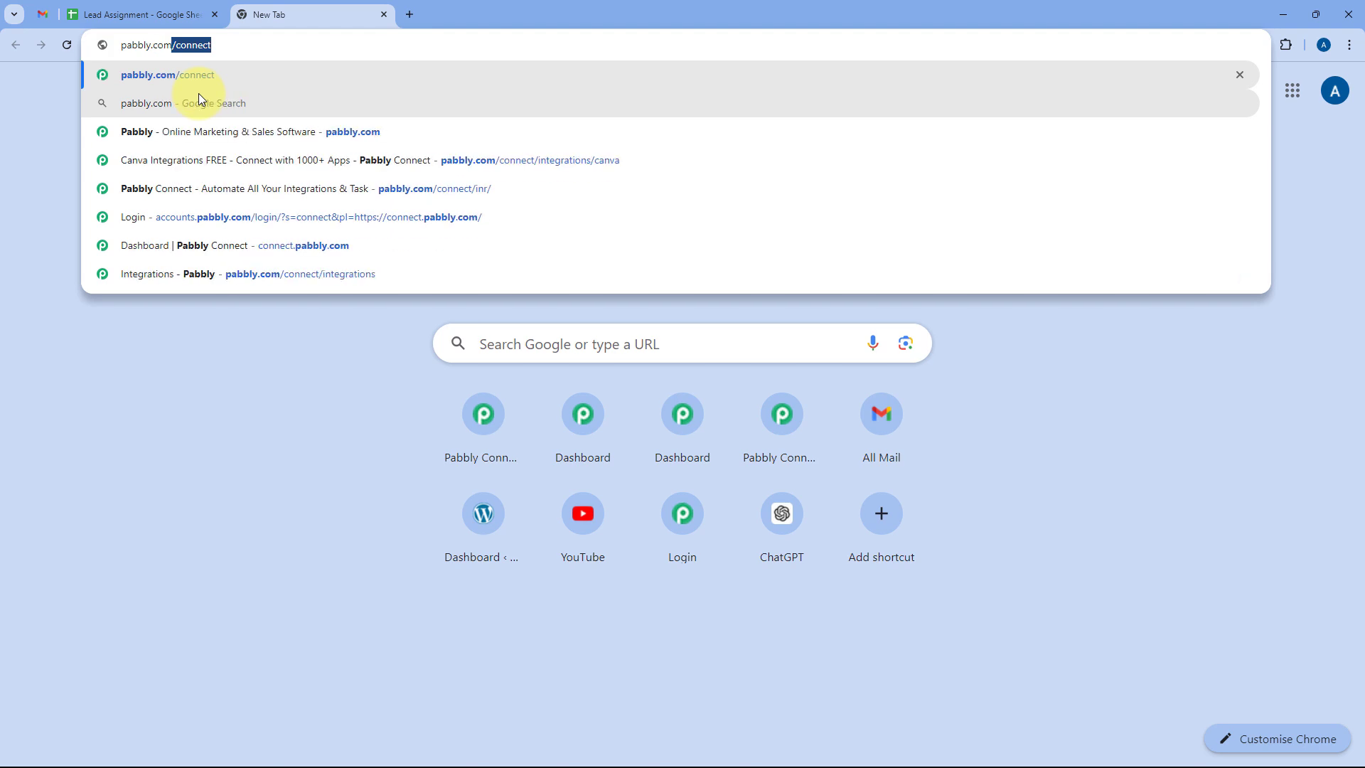
pyautogui.write('t')
pyautogui.press('Return')
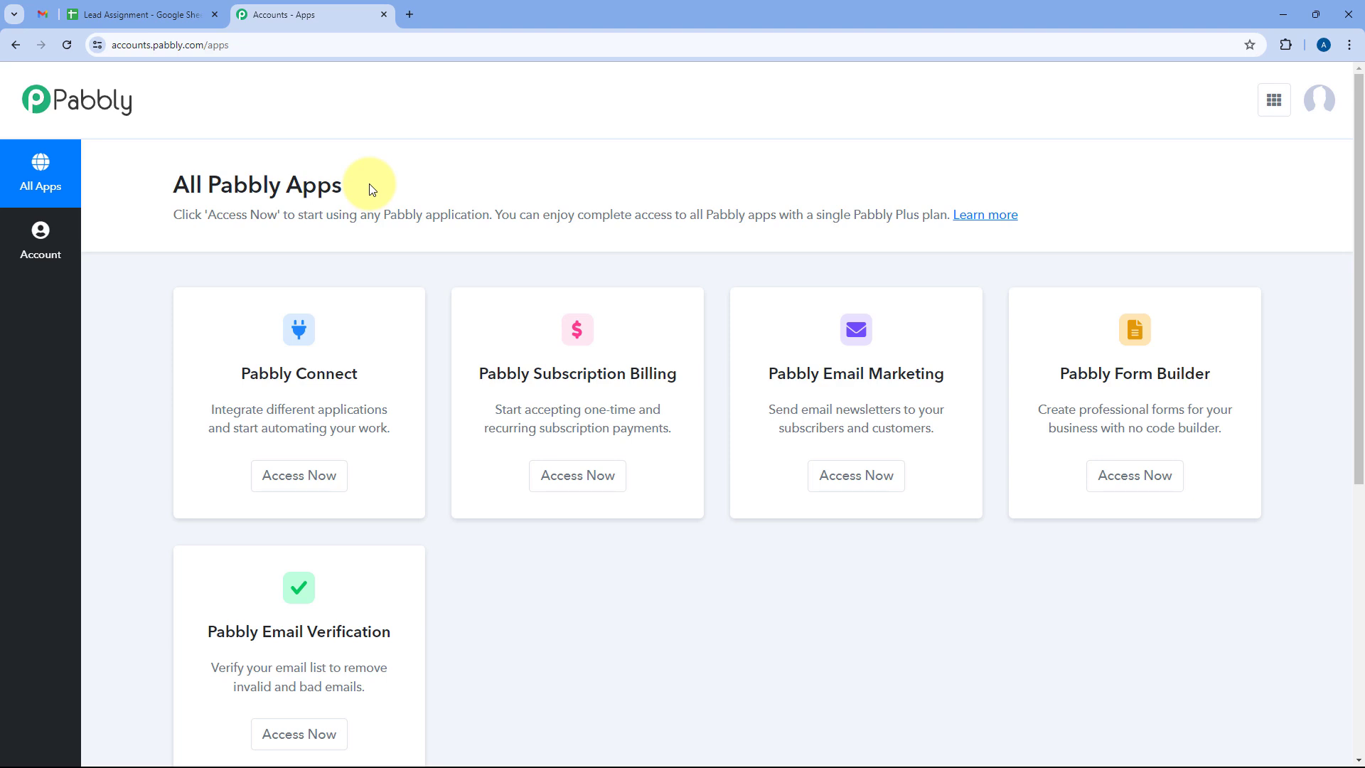
pyautogui.click(298, 476)
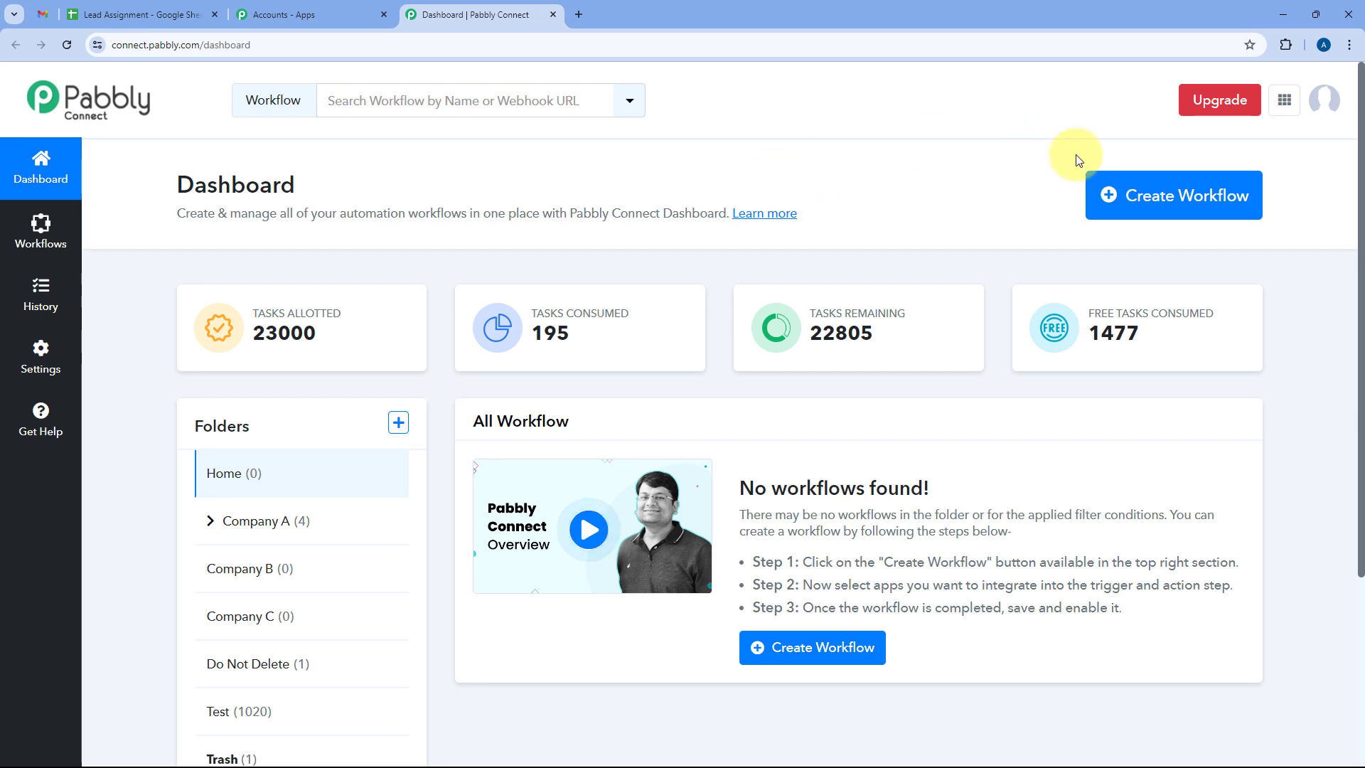
# Name a new workflow 'Google Sheets Tables to Gmail', fixing the spacing and pluralizing Tables.
pyautogui.click(1148, 196)
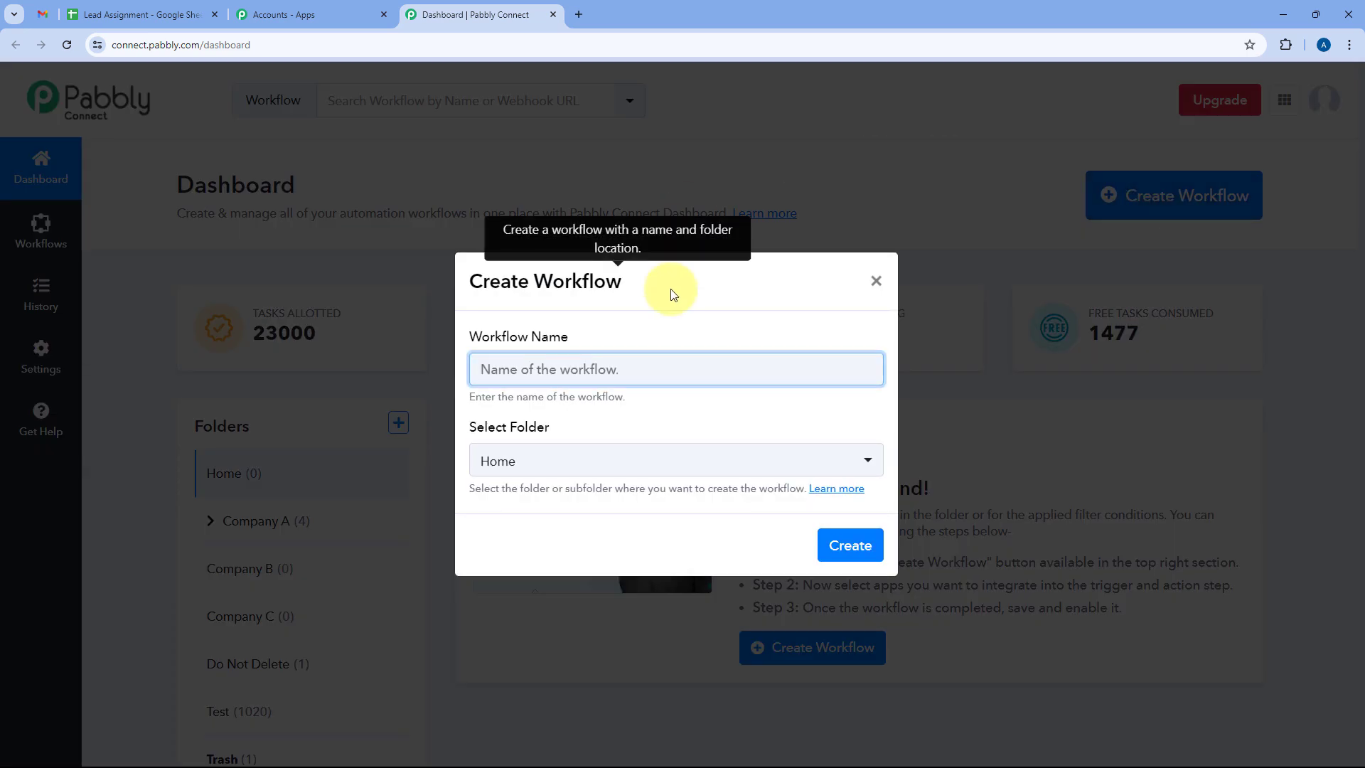
pyautogui.write('Google  ')
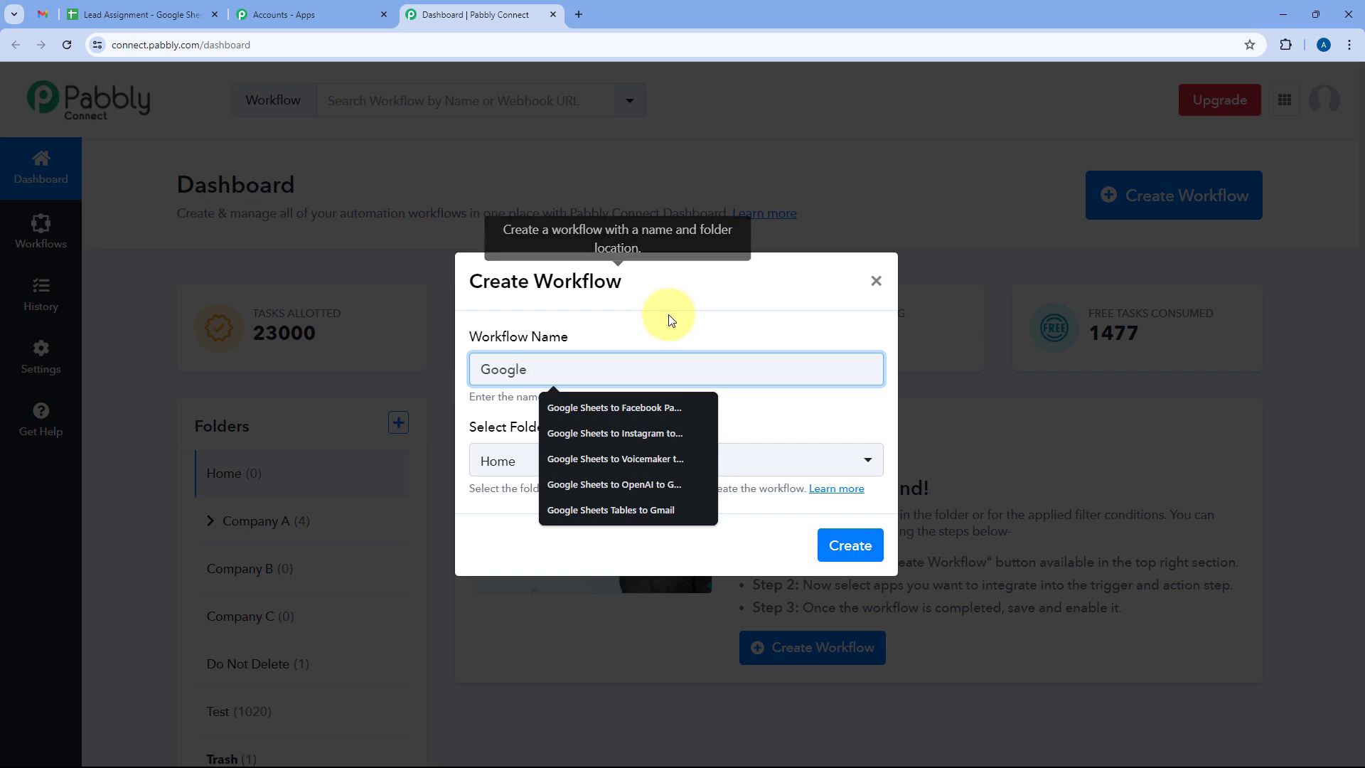
pyautogui.write('Sheets Table to Gmail')
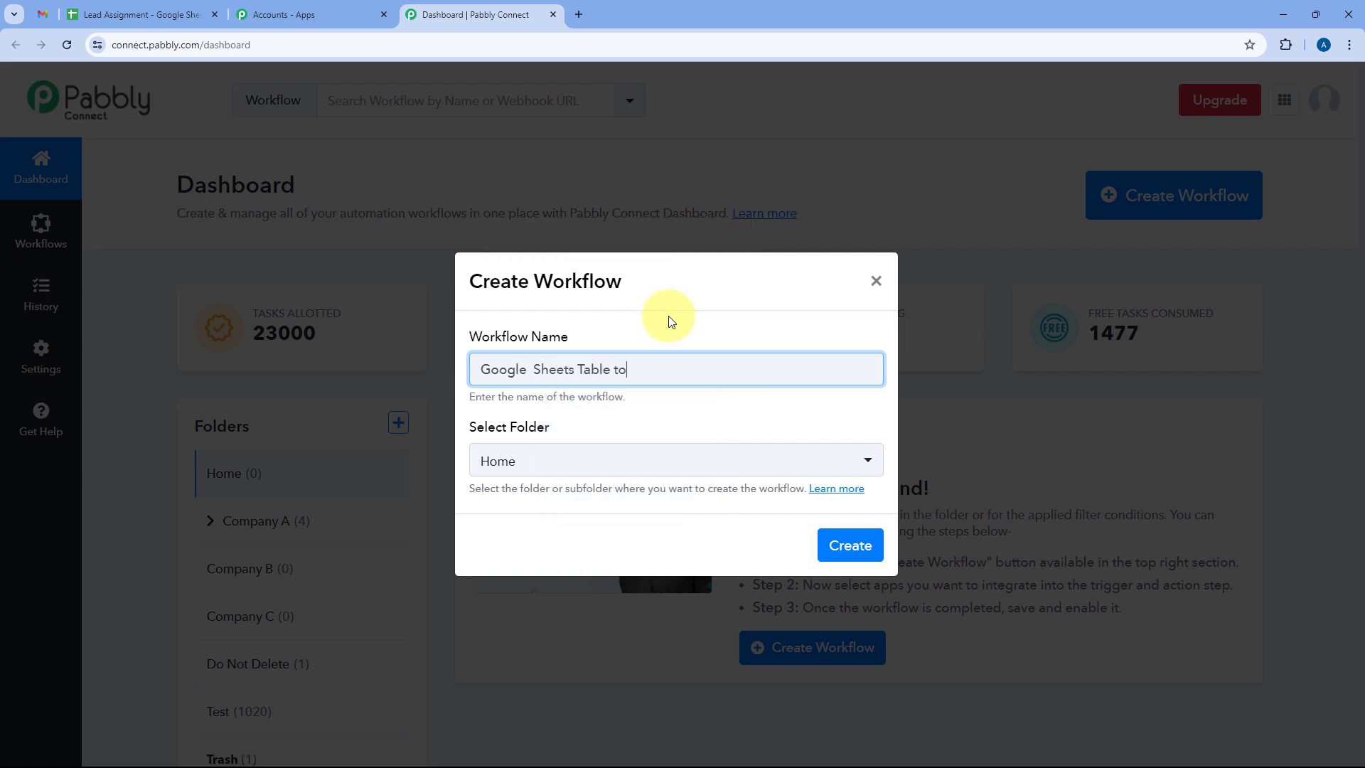
pyautogui.click(534, 370)
pyautogui.press('BackSpace')
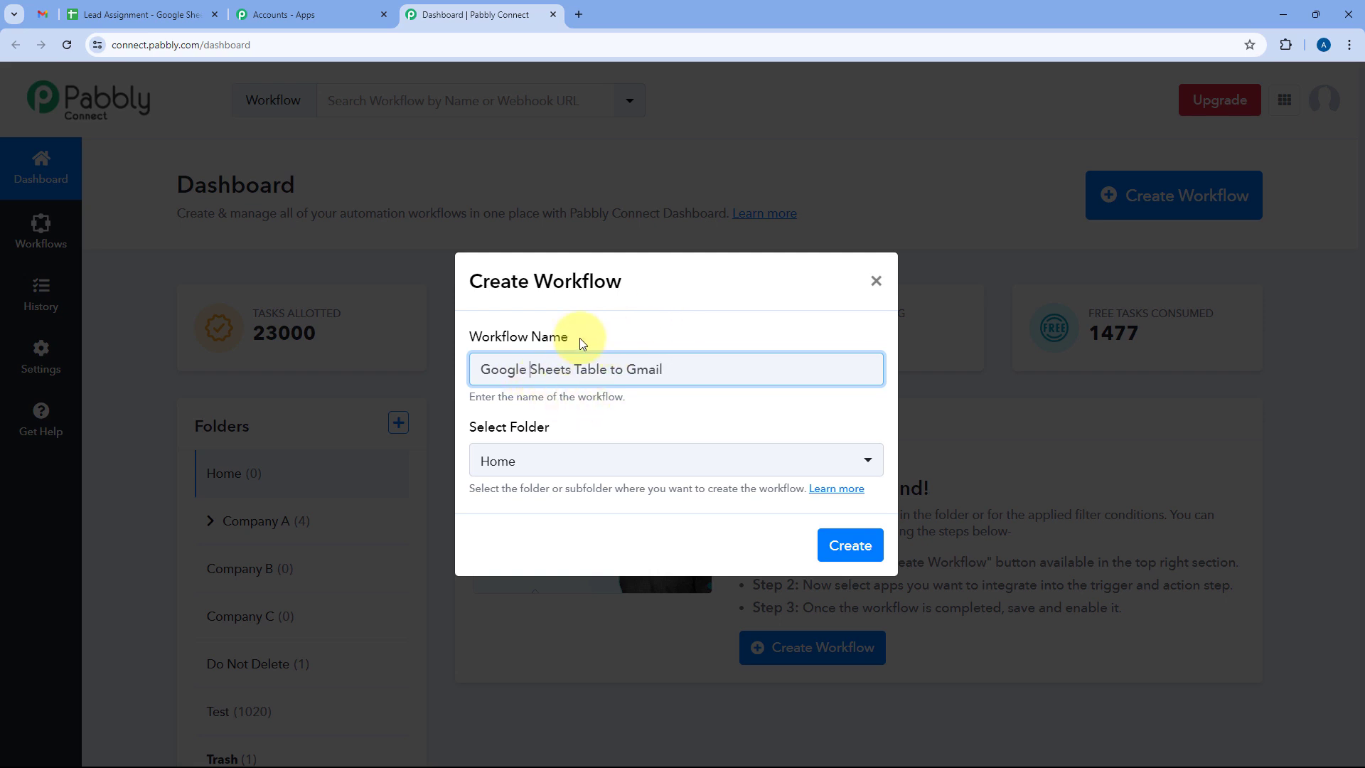
pyautogui.click(608, 370)
pyautogui.write('s')
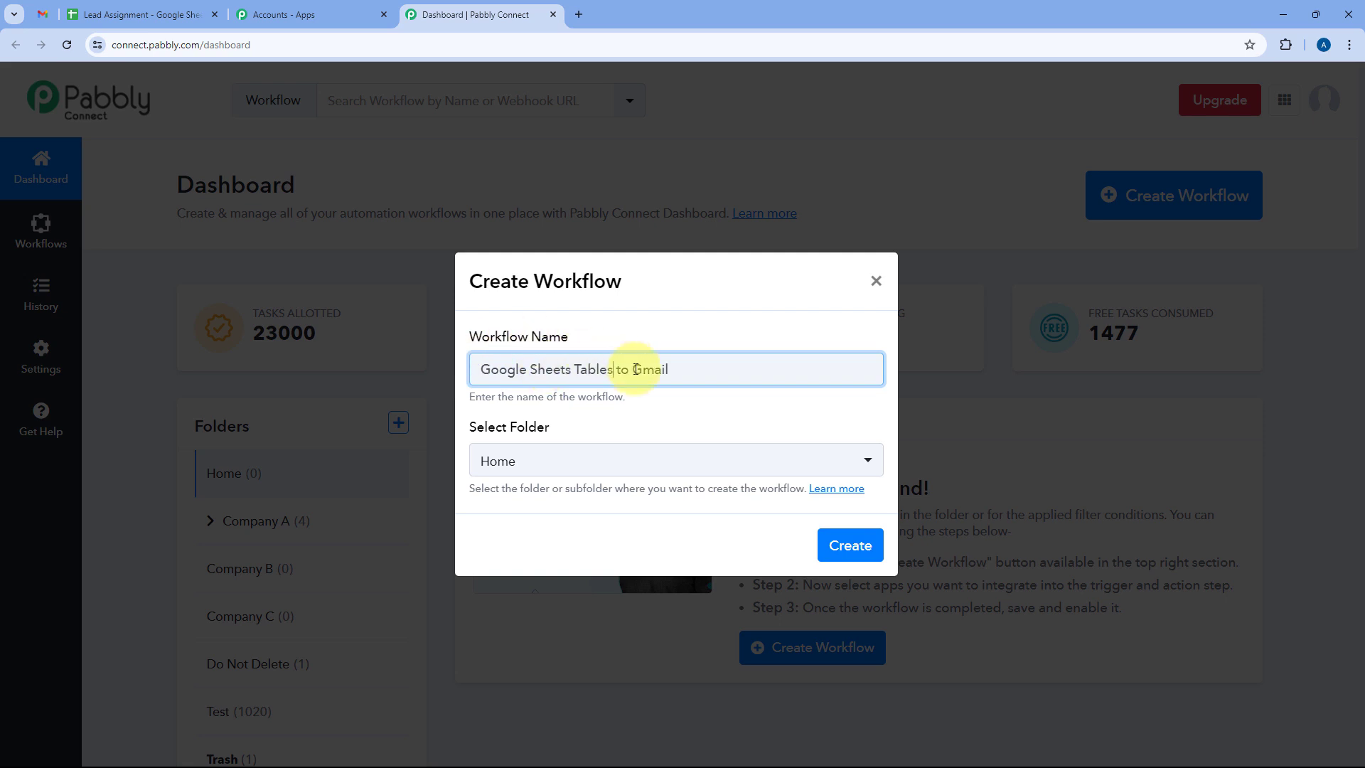
# Keep the workflow in the Home folder and create it.
pyautogui.click(689, 462)
pyautogui.scroll(1, 633, 238)
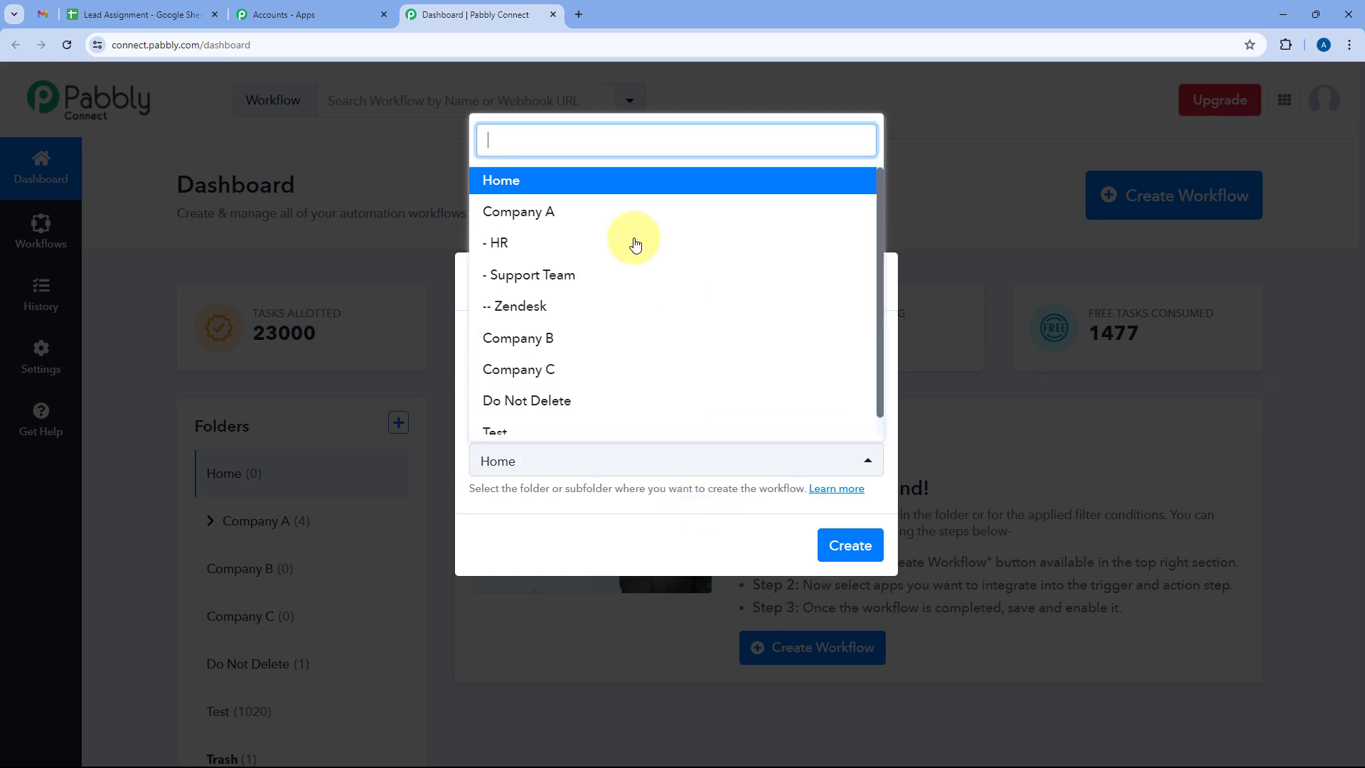
pyautogui.click(569, 184)
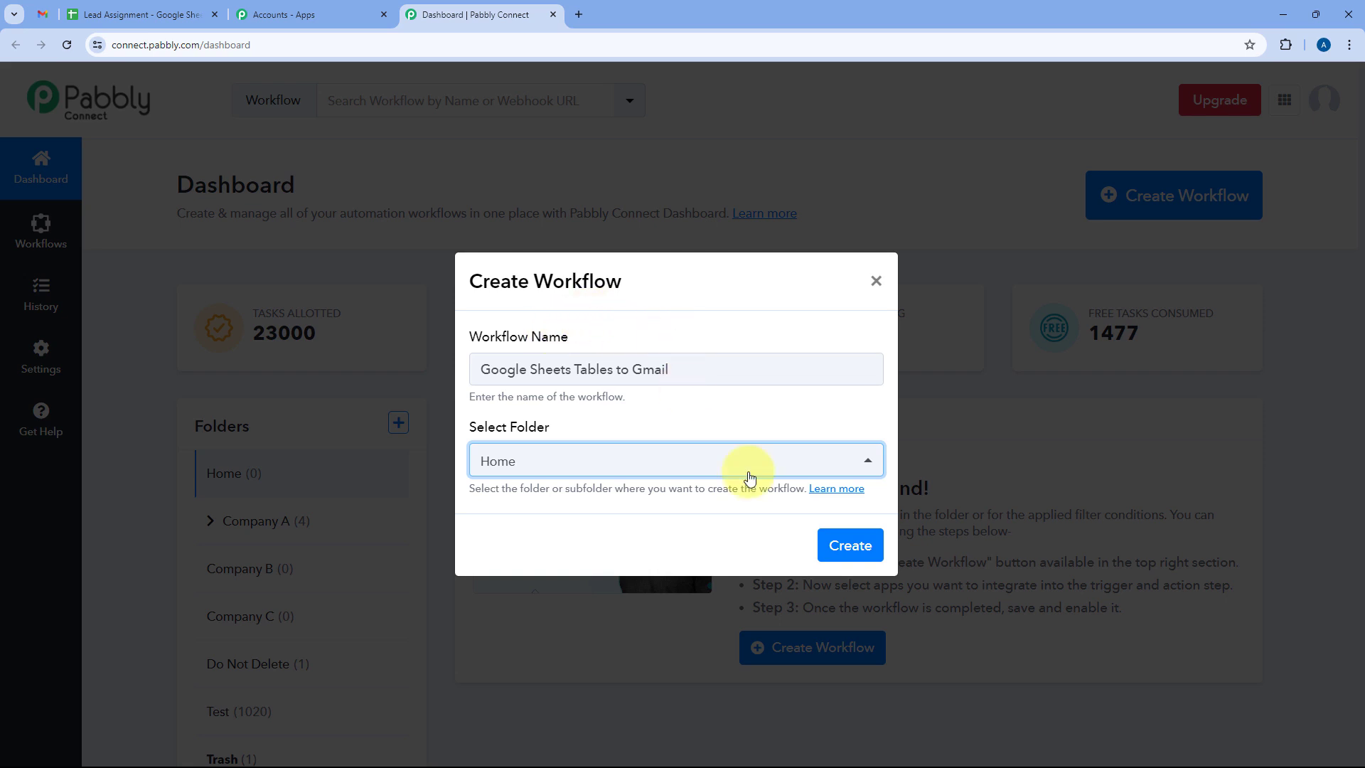
pyautogui.click(852, 546)
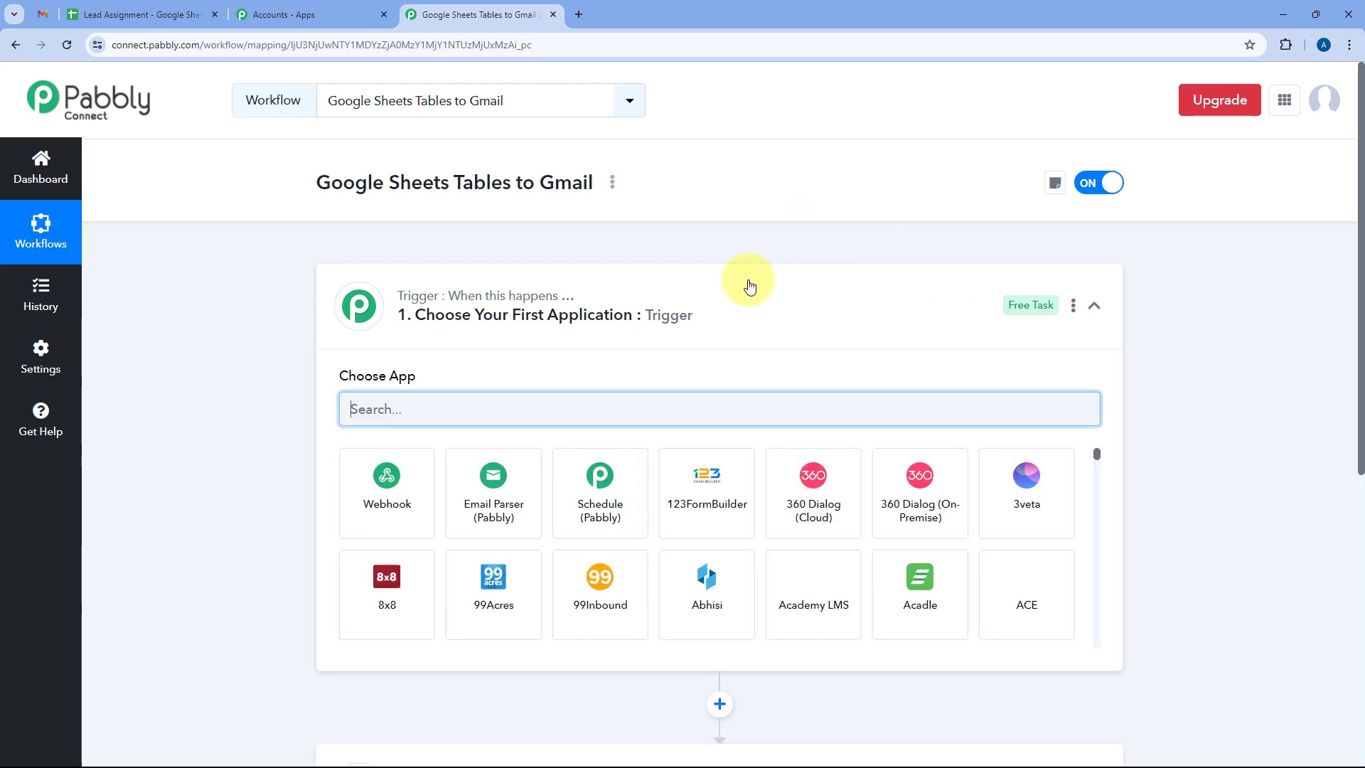
pyautogui.click(700, 297)
pyautogui.scroll(-1, 283, 299)
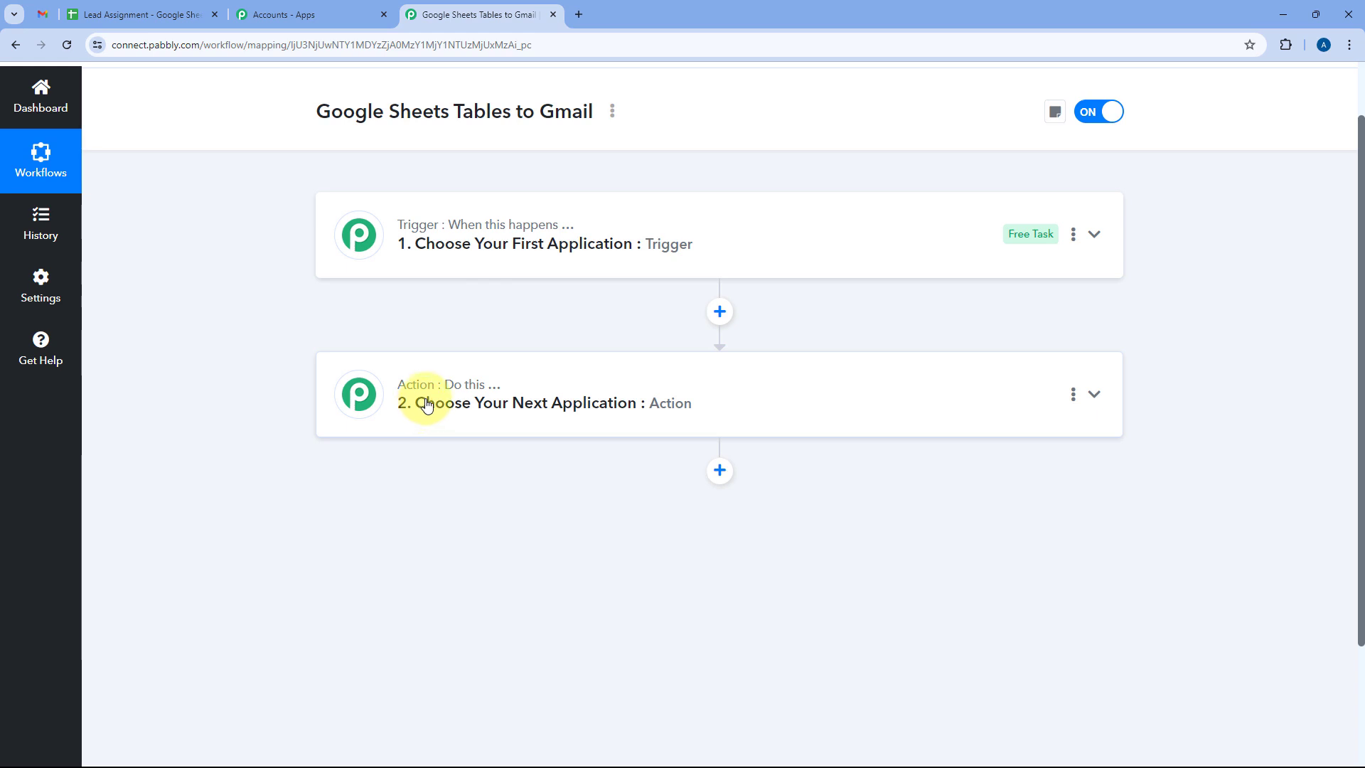
pyautogui.click(724, 247)
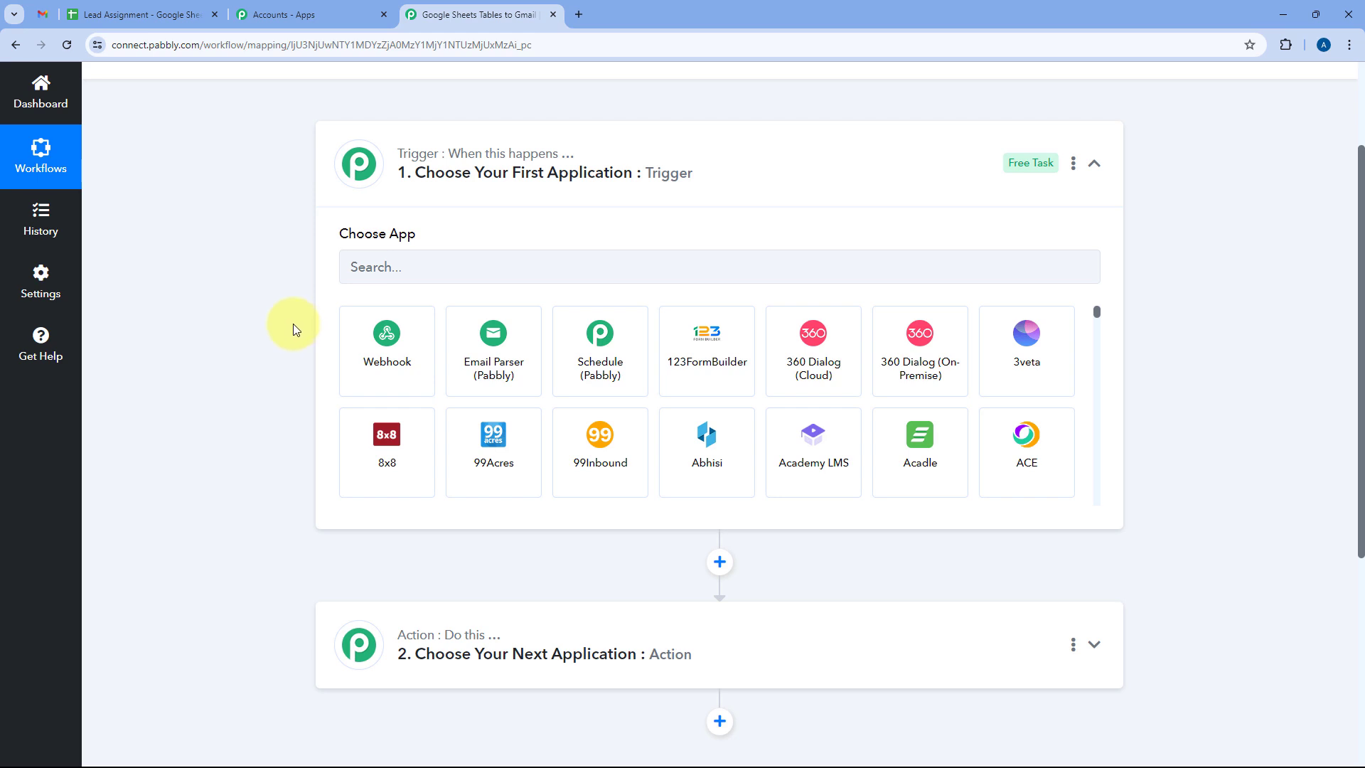
pyautogui.click(175, 13)
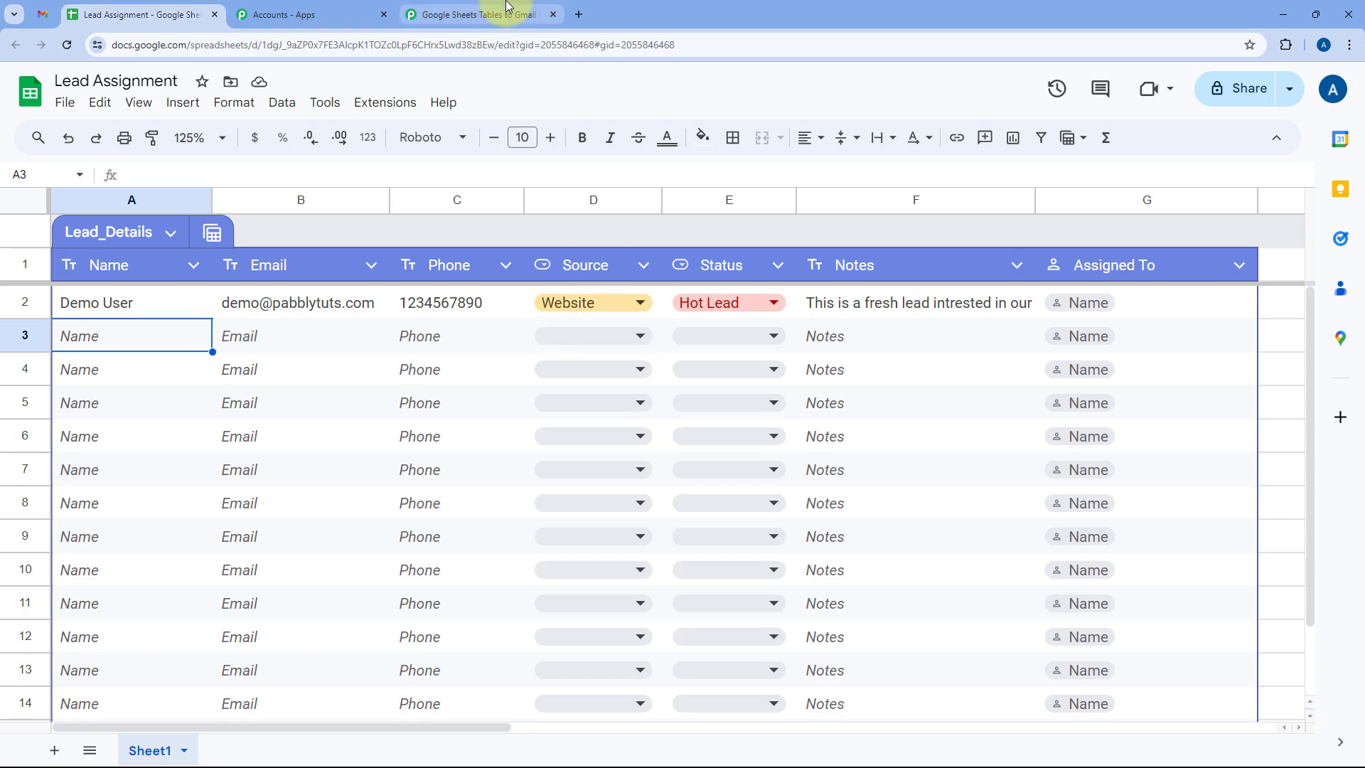
pyautogui.click(483, 14)
pyautogui.click(178, 14)
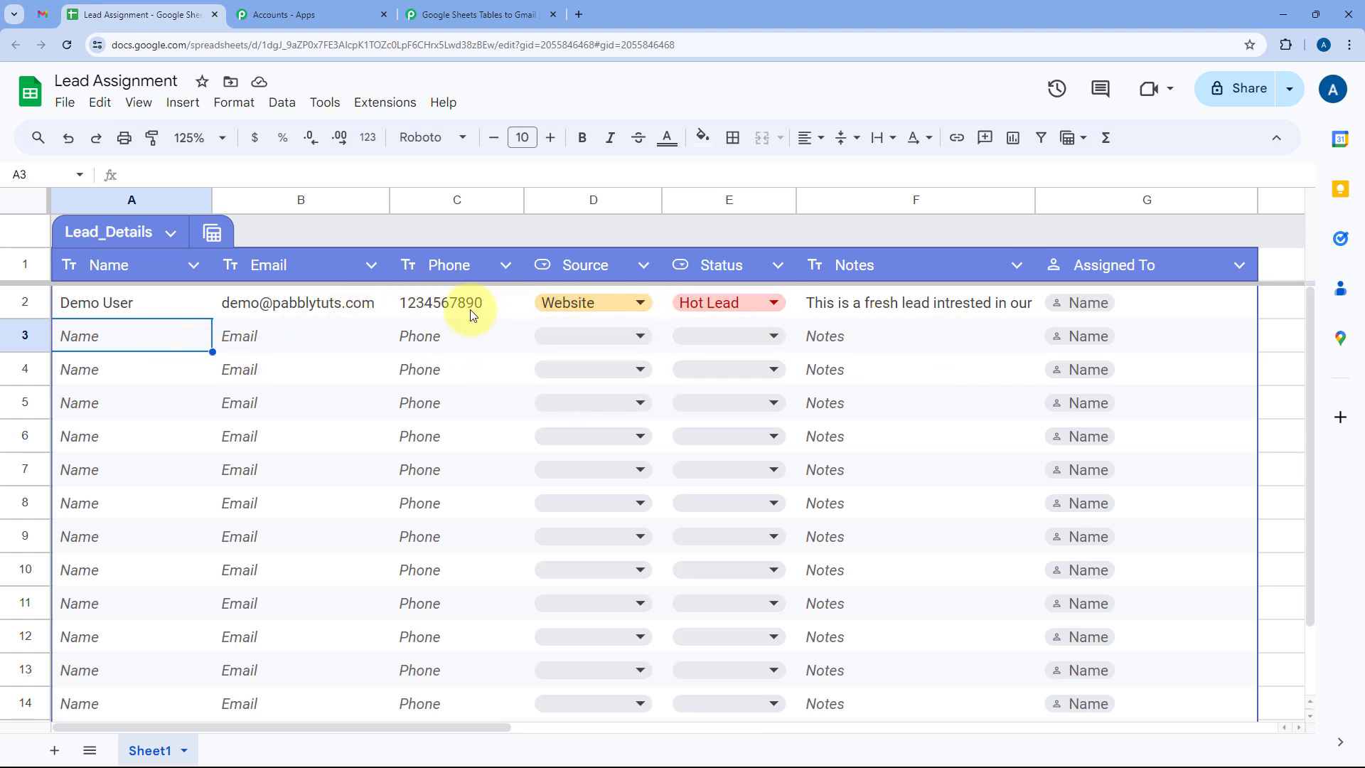
pyautogui.click(498, 14)
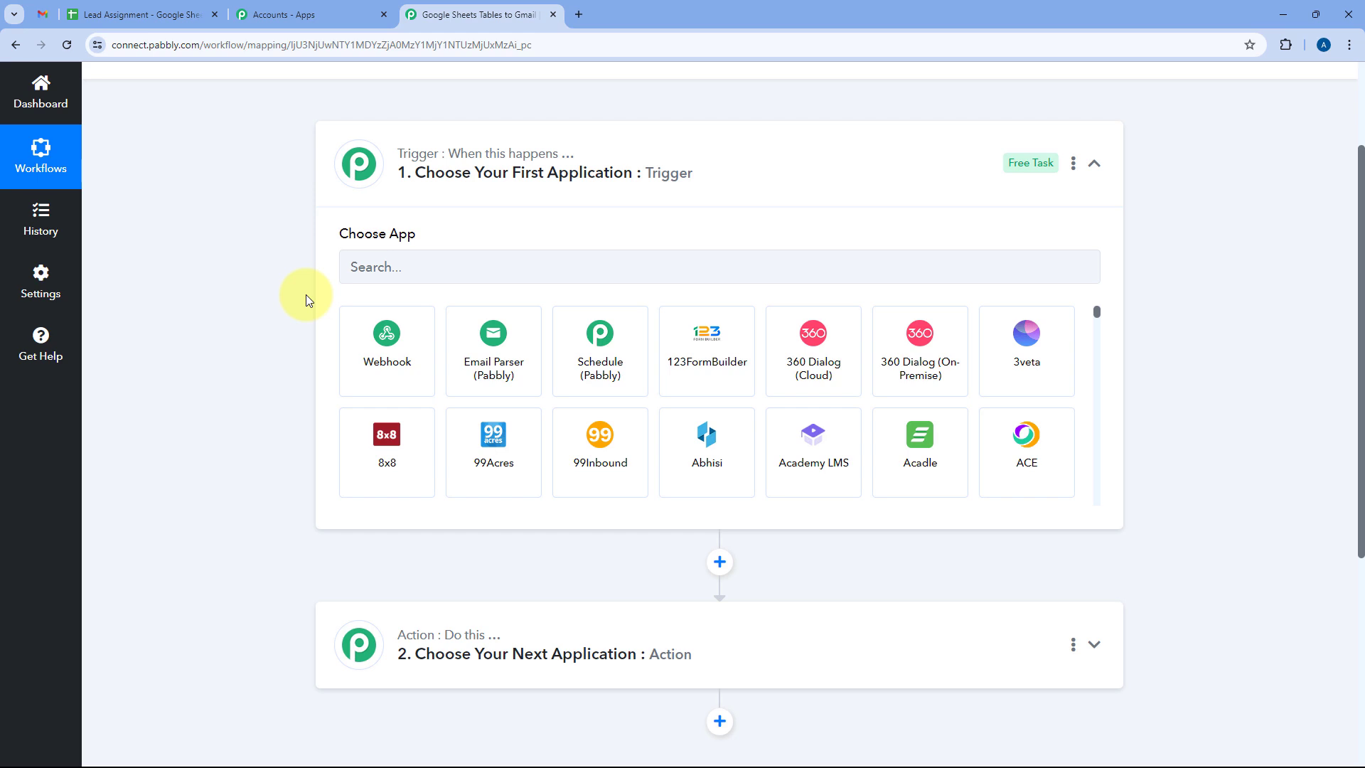
pyautogui.scroll(-3, 306, 294)
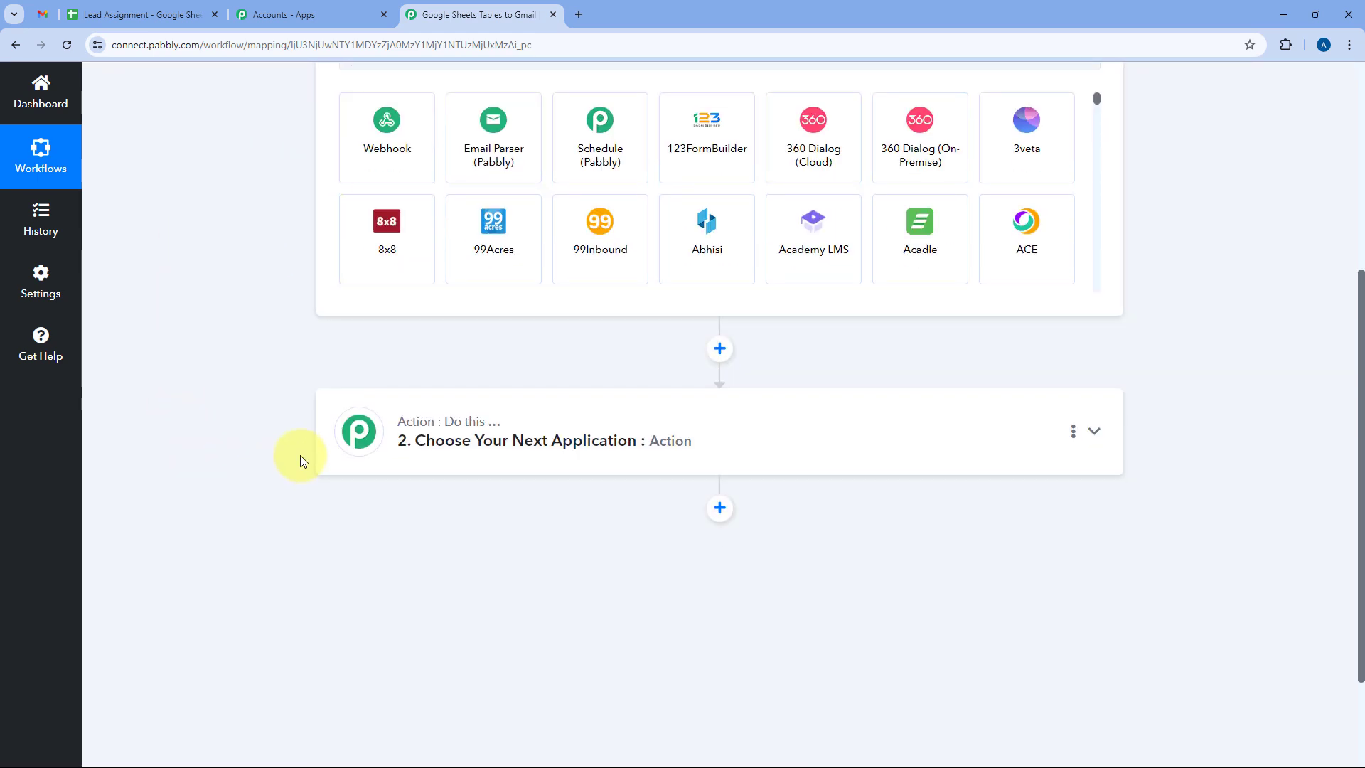
pyautogui.click(170, 15)
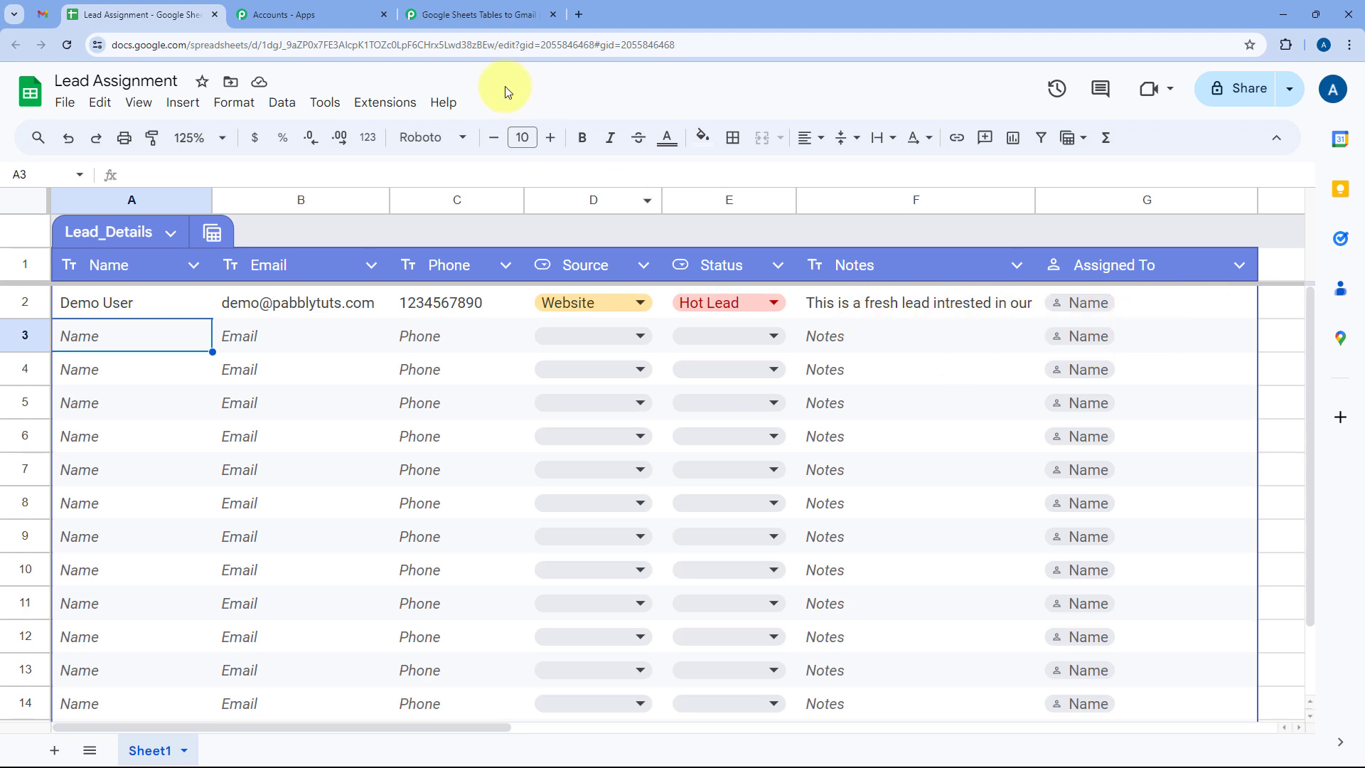
pyautogui.click(529, 8)
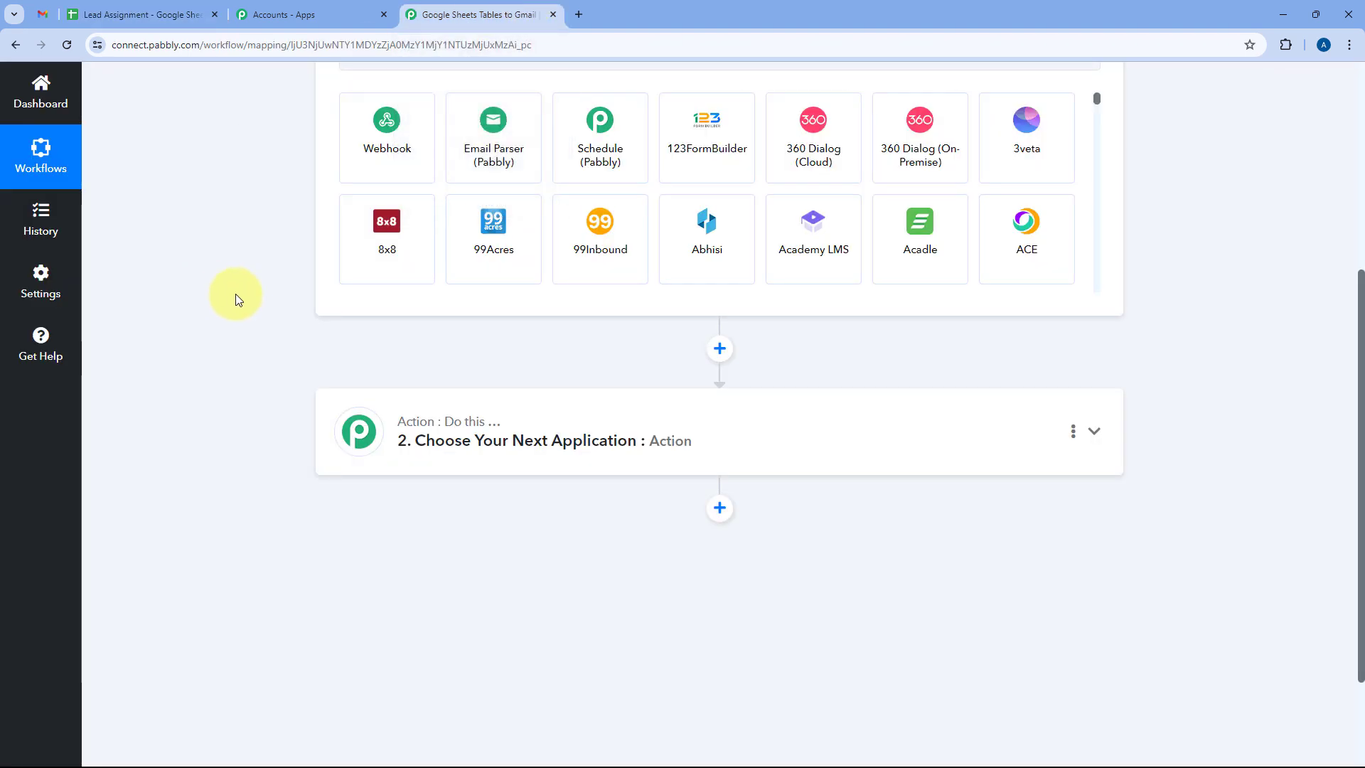
pyautogui.scroll(4, 239, 298)
# Set the trigger app to Google Sheets with the New or Updated Spreadsheet Row event.
pyautogui.click(464, 343)
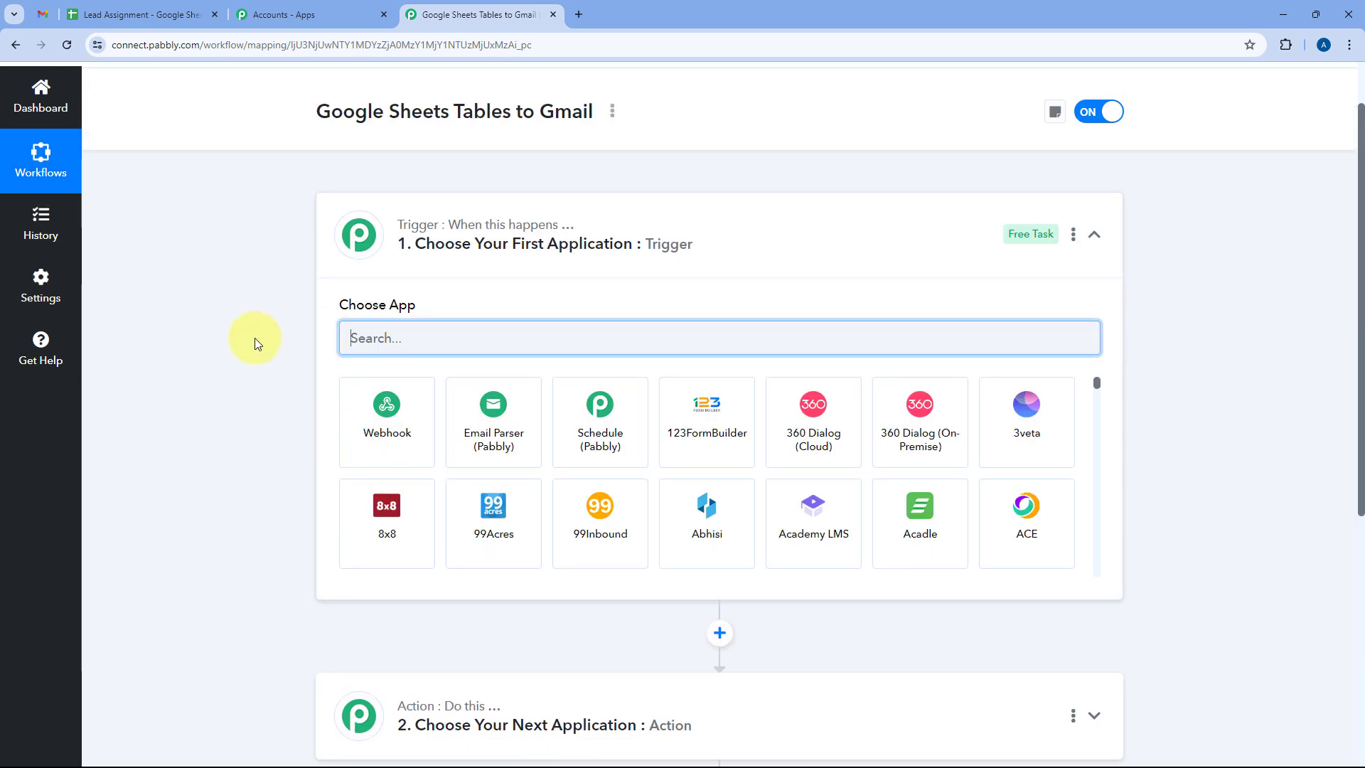
pyautogui.write('Google Sheets')
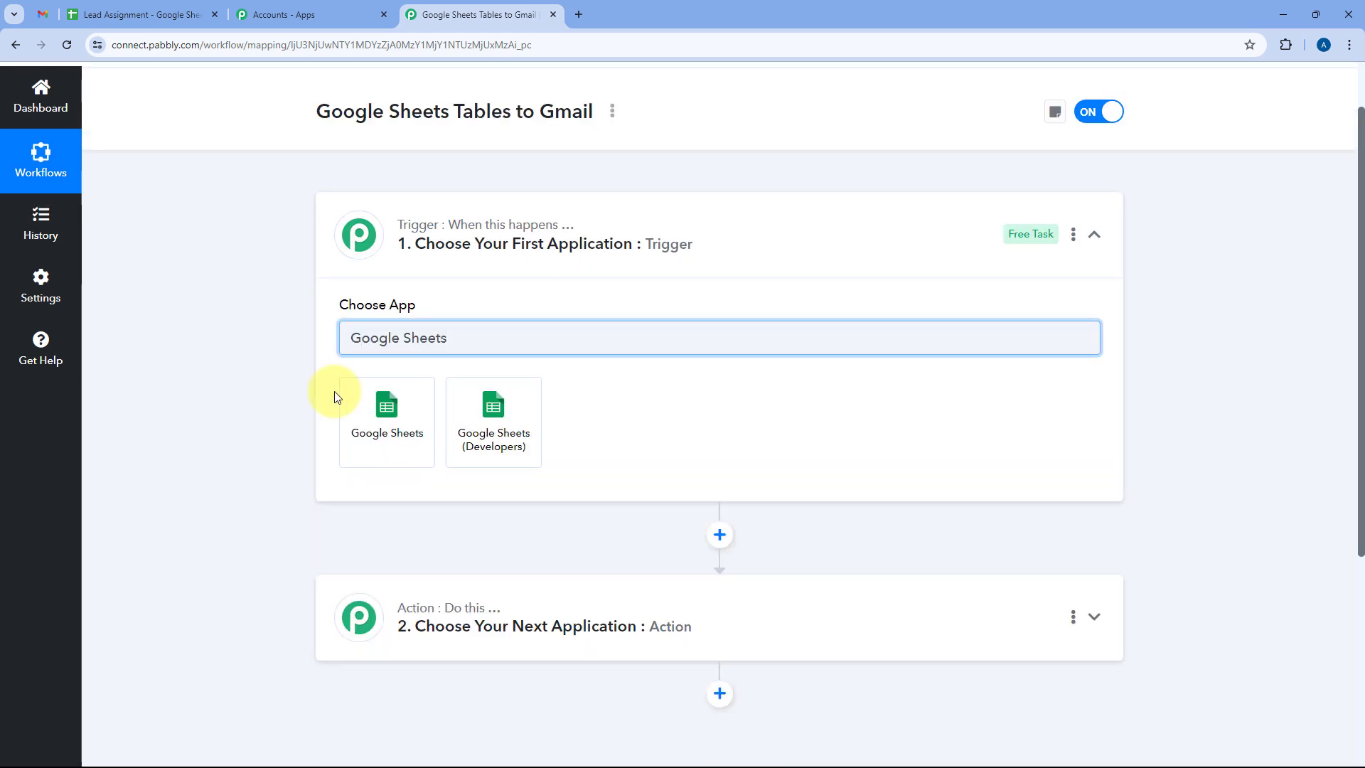
pyautogui.click(380, 423)
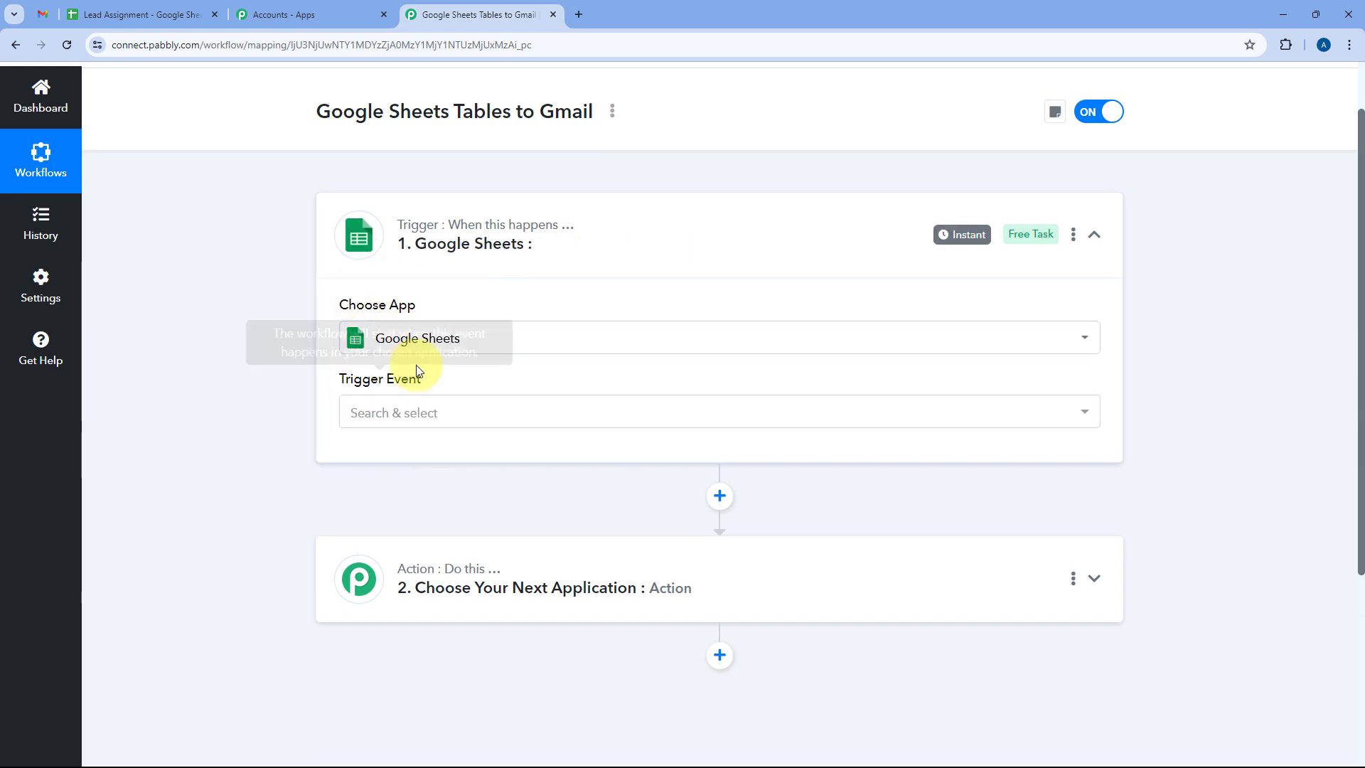
pyautogui.click(421, 376)
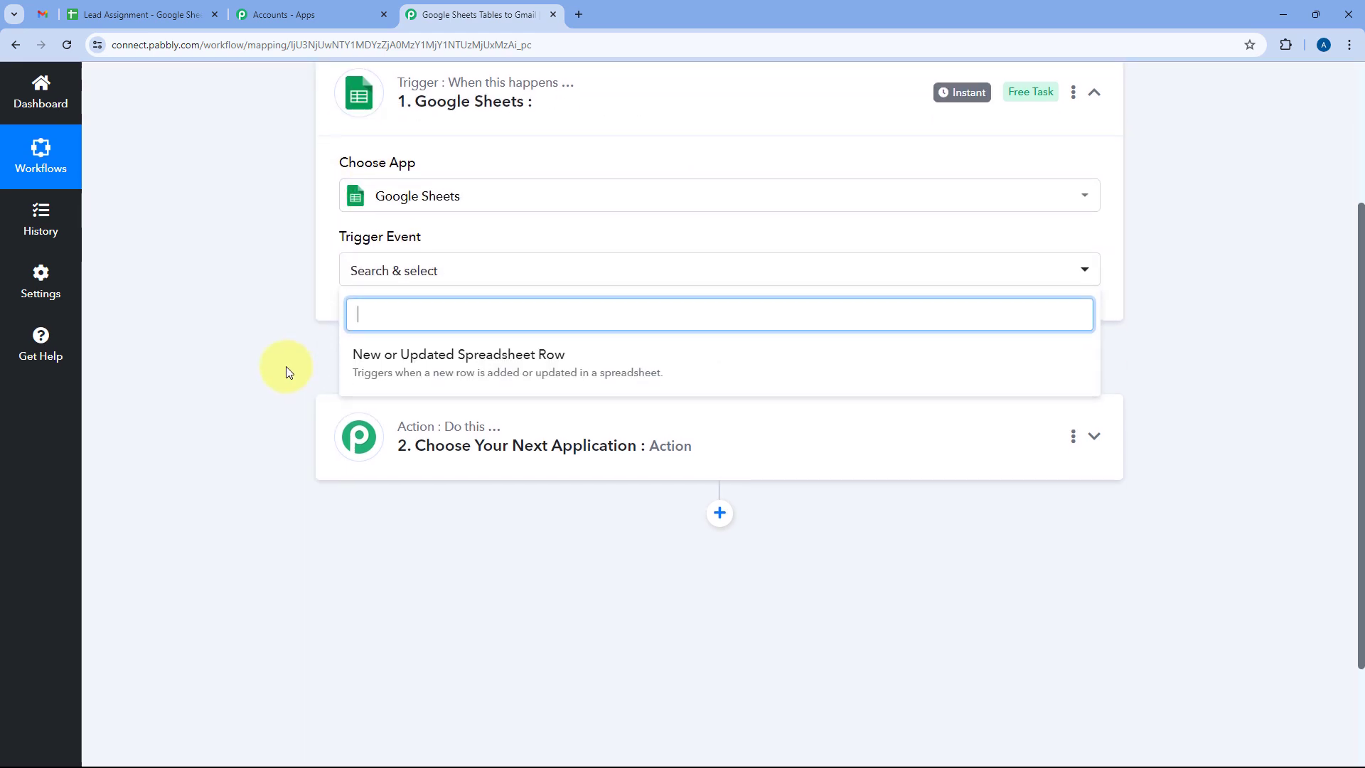
pyautogui.click(457, 375)
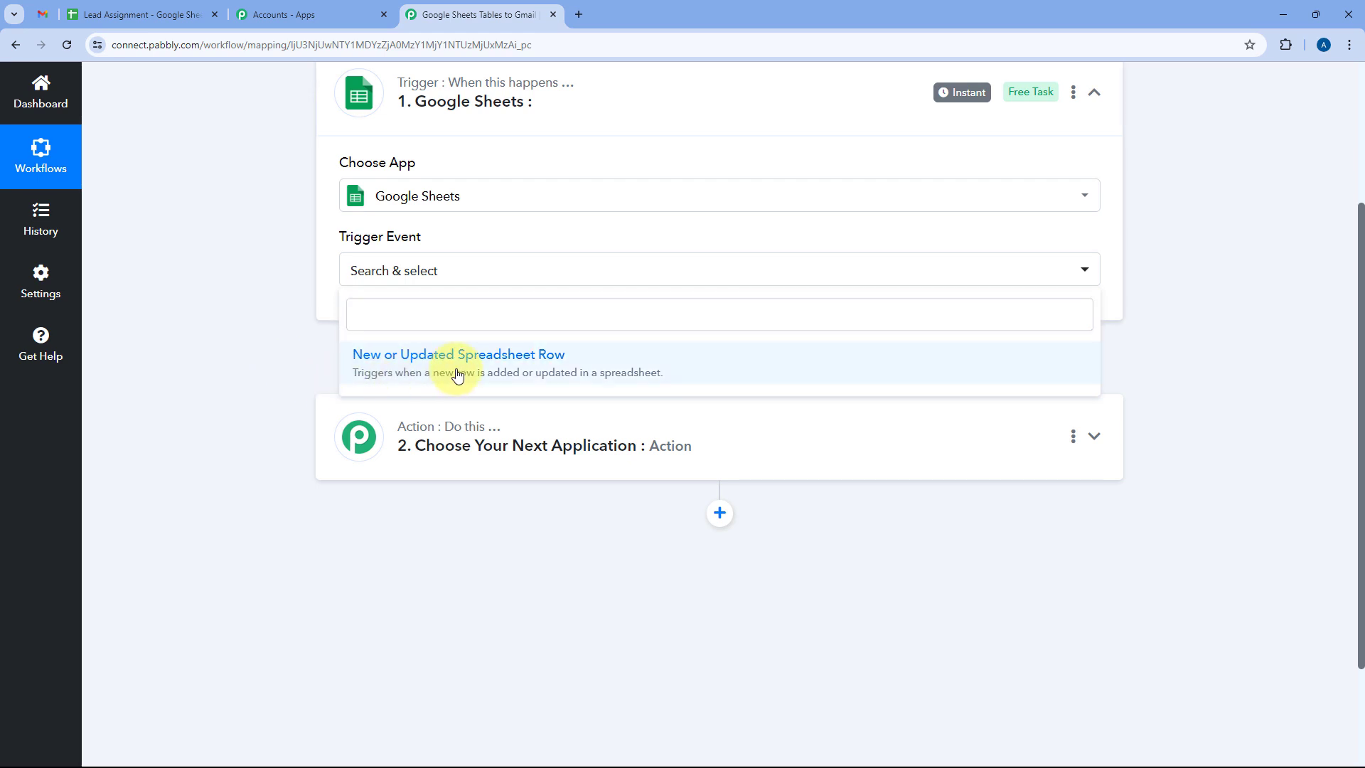
pyautogui.click(457, 376)
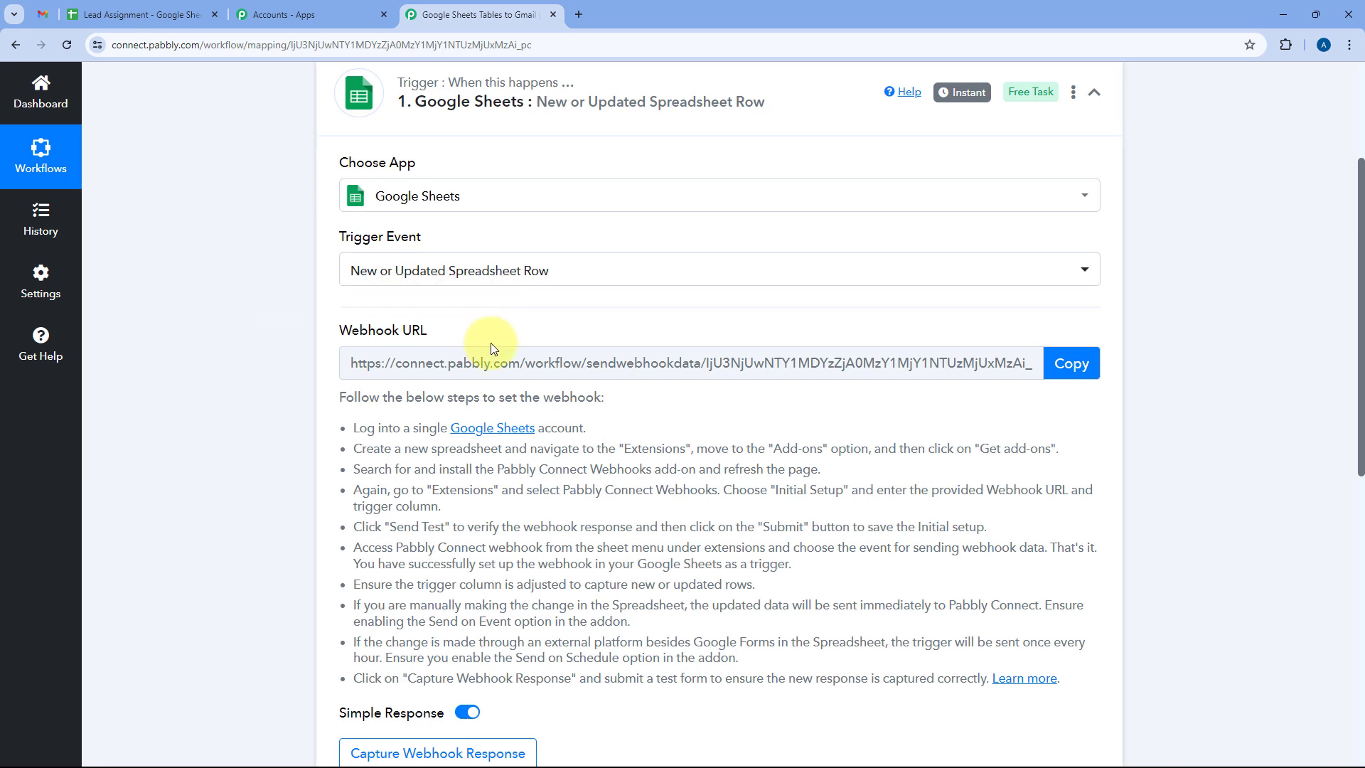
pyautogui.scroll(-2, 678, 326)
pyautogui.scroll(-1, 679, 325)
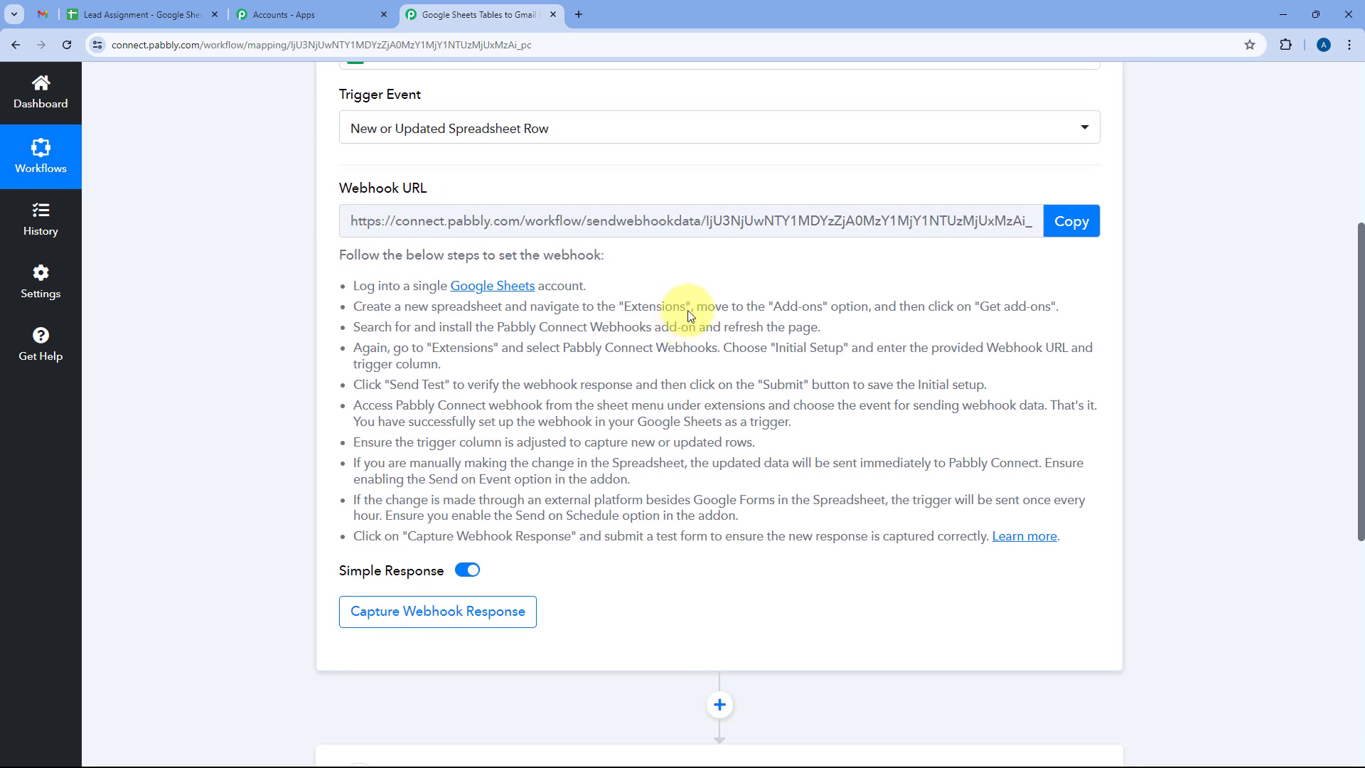
# Copy the trigger's webhook URL and switch to the Lead Assignment spreadsheet.
pyautogui.click(181, 14)
pyautogui.click(469, 14)
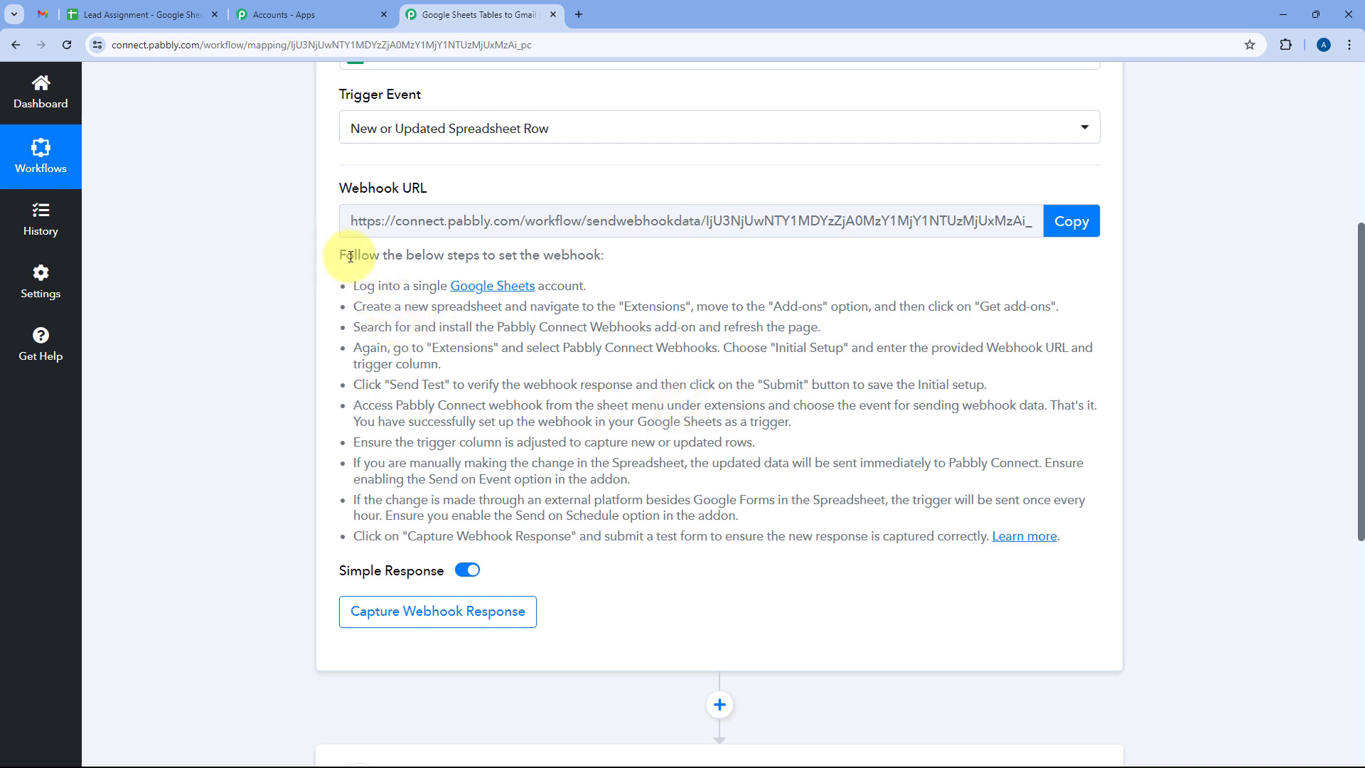
pyautogui.moveTo(341, 255); pyautogui.dragTo(802, 573)
pyautogui.click(1070, 420)
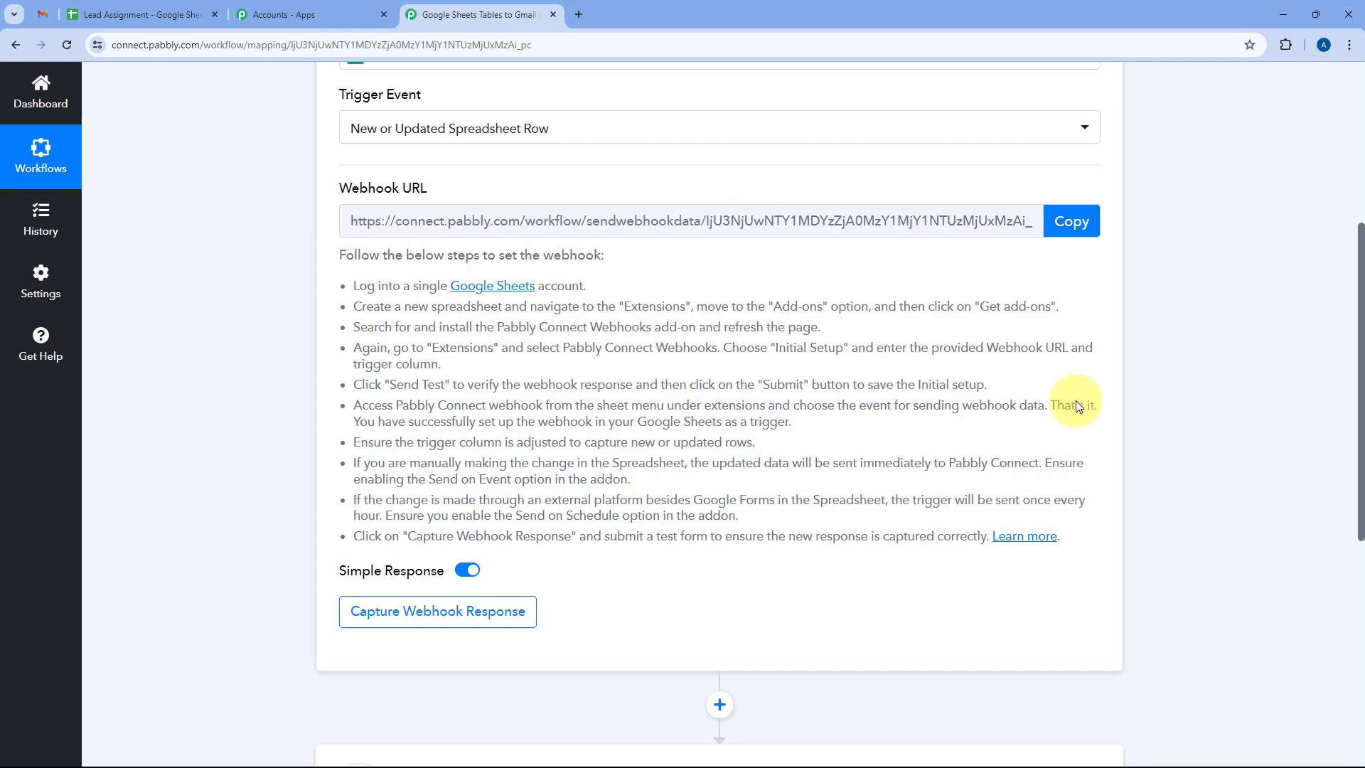
pyautogui.click(1082, 224)
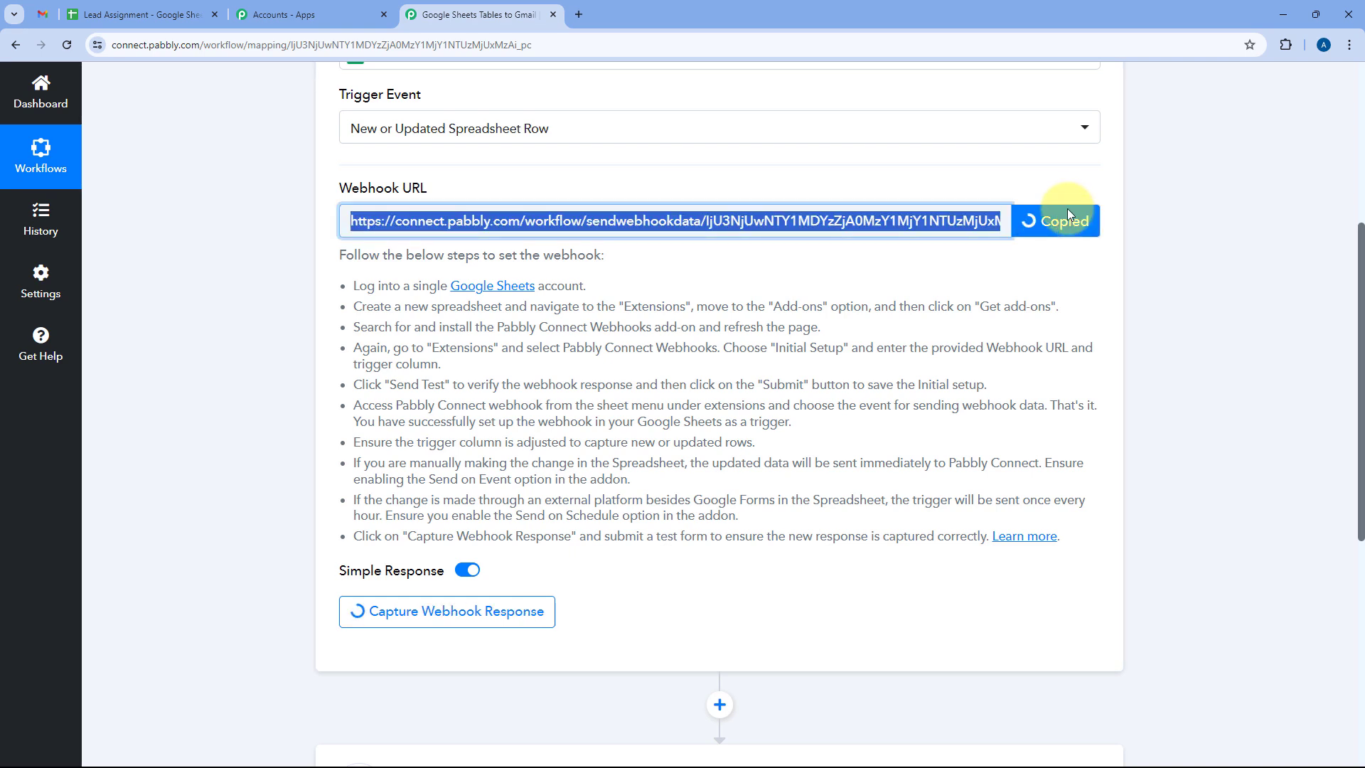
pyautogui.click(143, 14)
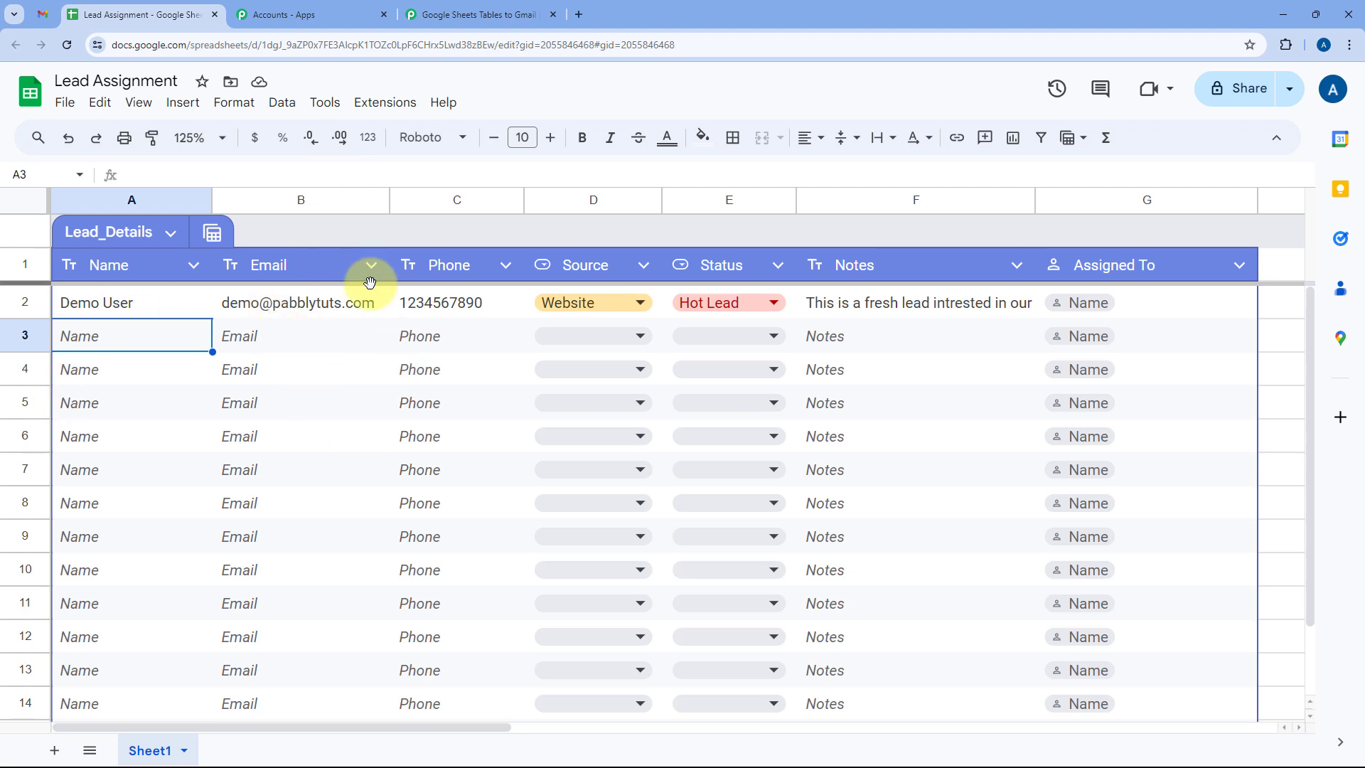
# Search the add-ons marketplace for Pabbly Connect Webhooks, confirm it is installed, and reload the sheet.
pyautogui.click(391, 101)
pyautogui.moveTo(607, 132)
pyautogui.click(711, 148)
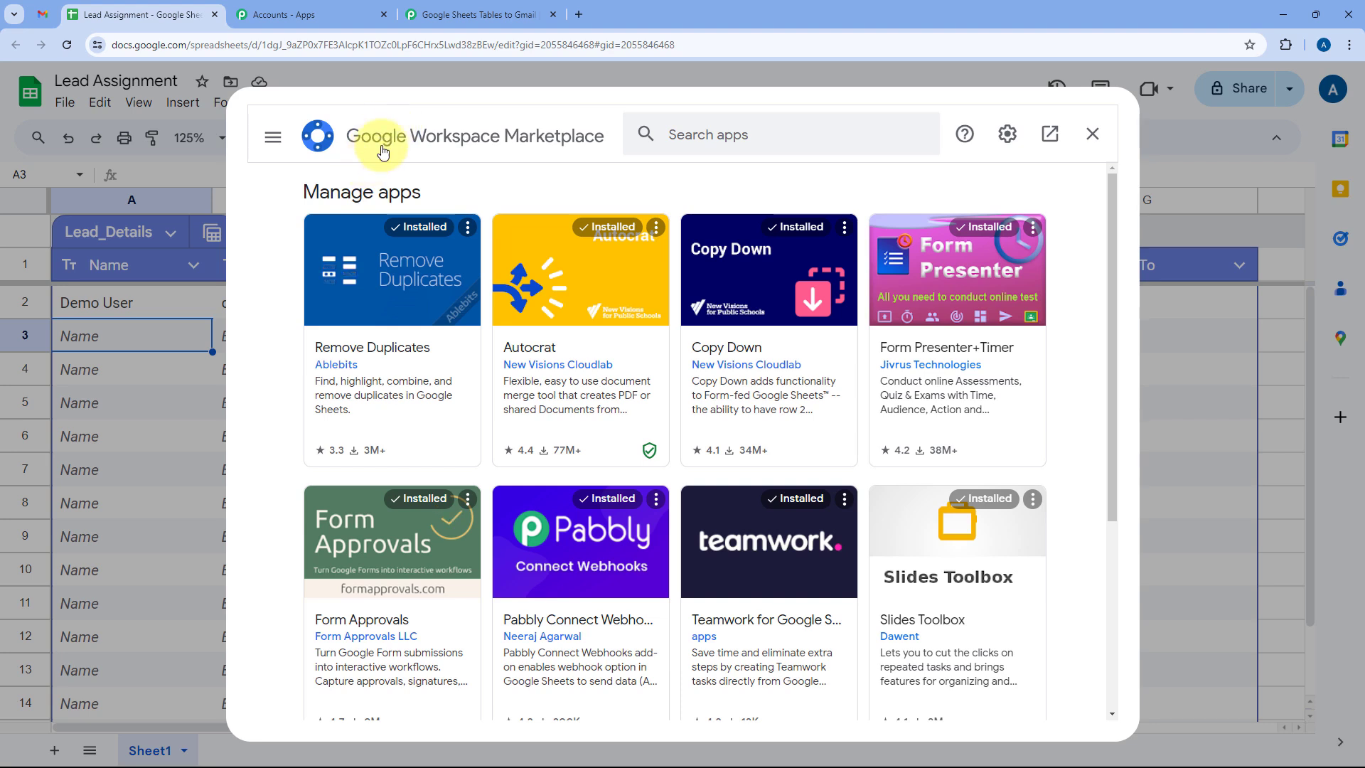
pyautogui.click(745, 135)
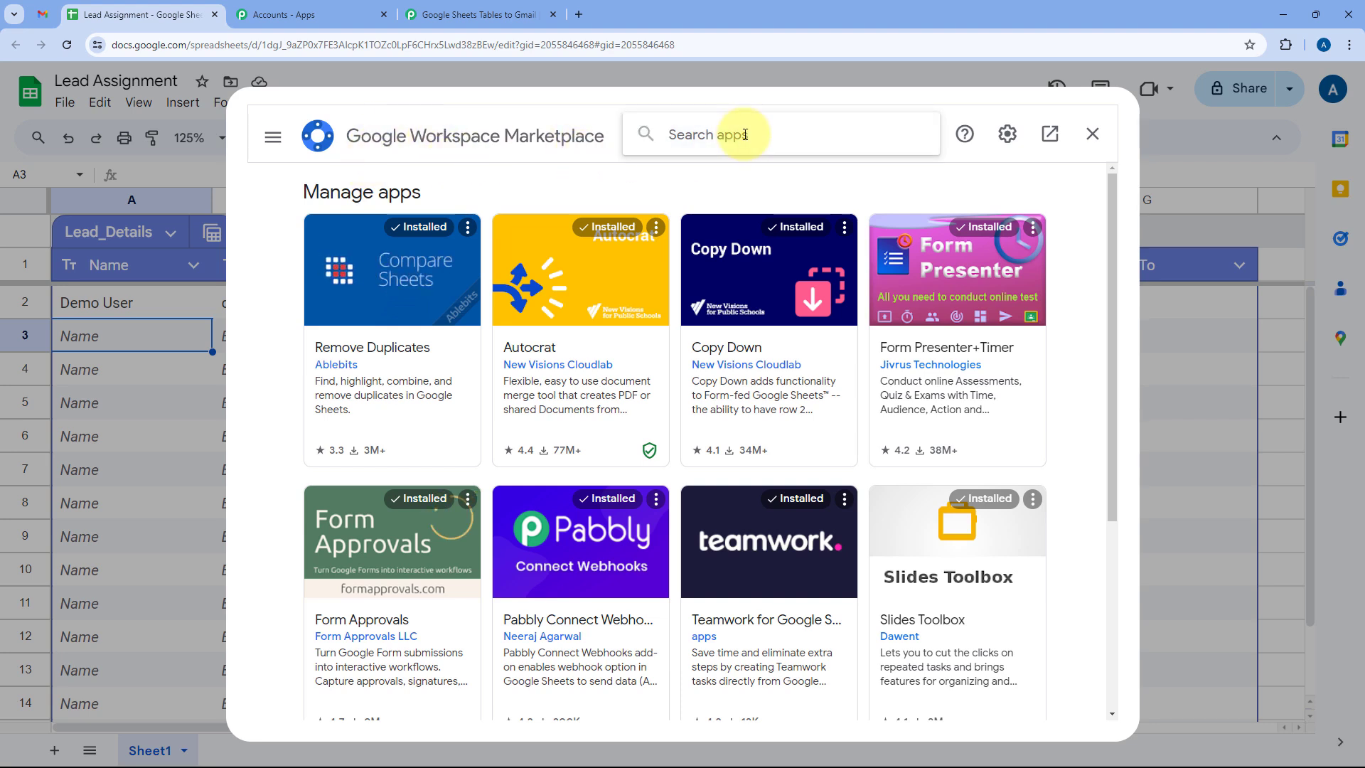
pyautogui.write('Pa')
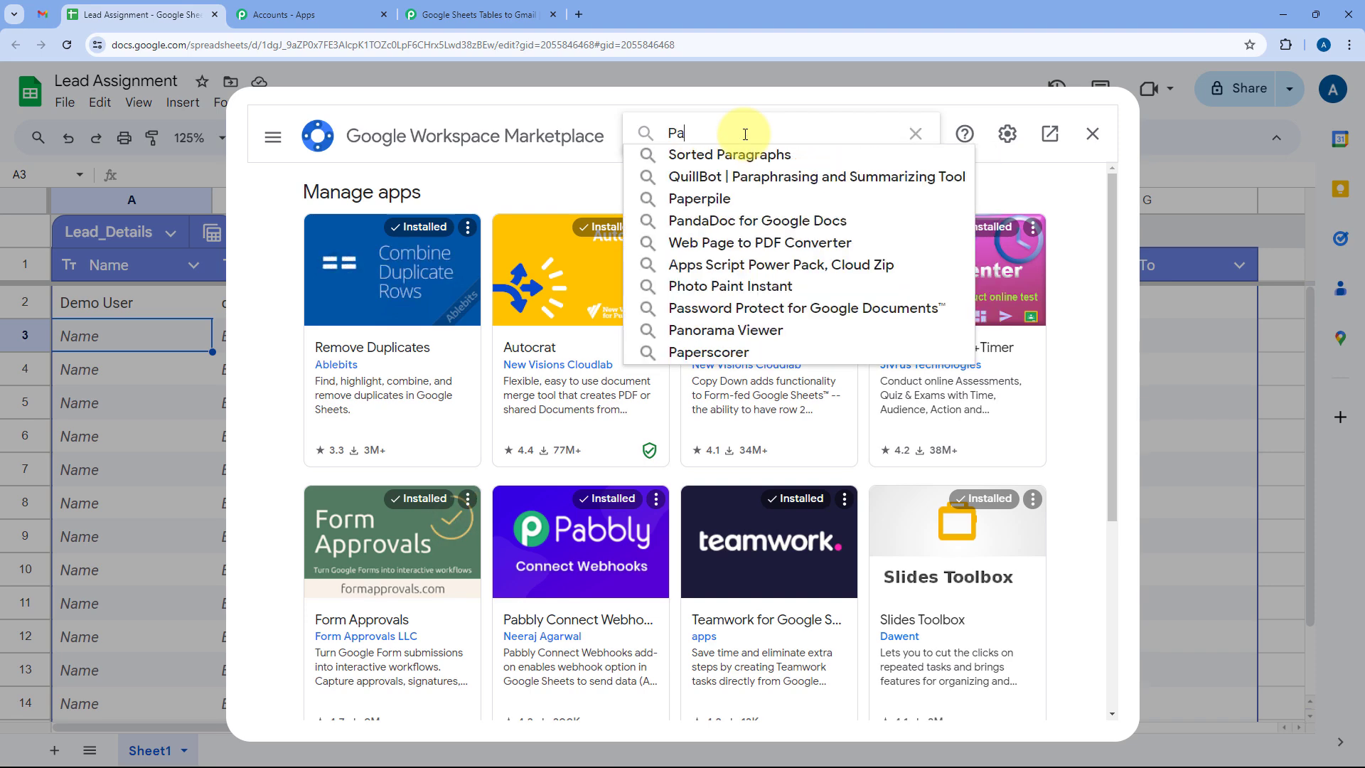
pyautogui.write('bbly')
pyautogui.press('Down')
pyautogui.press('Return')
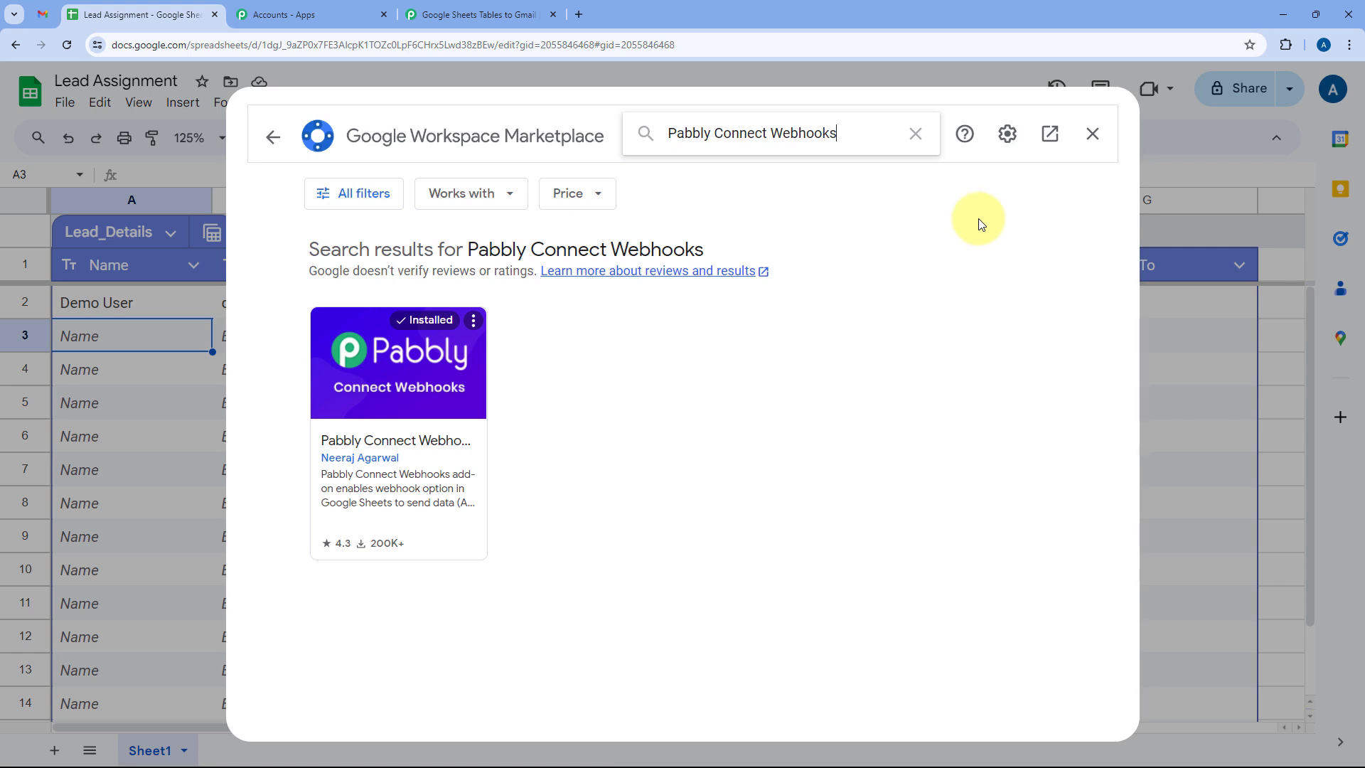
pyautogui.click(1093, 134)
pyautogui.click(69, 44)
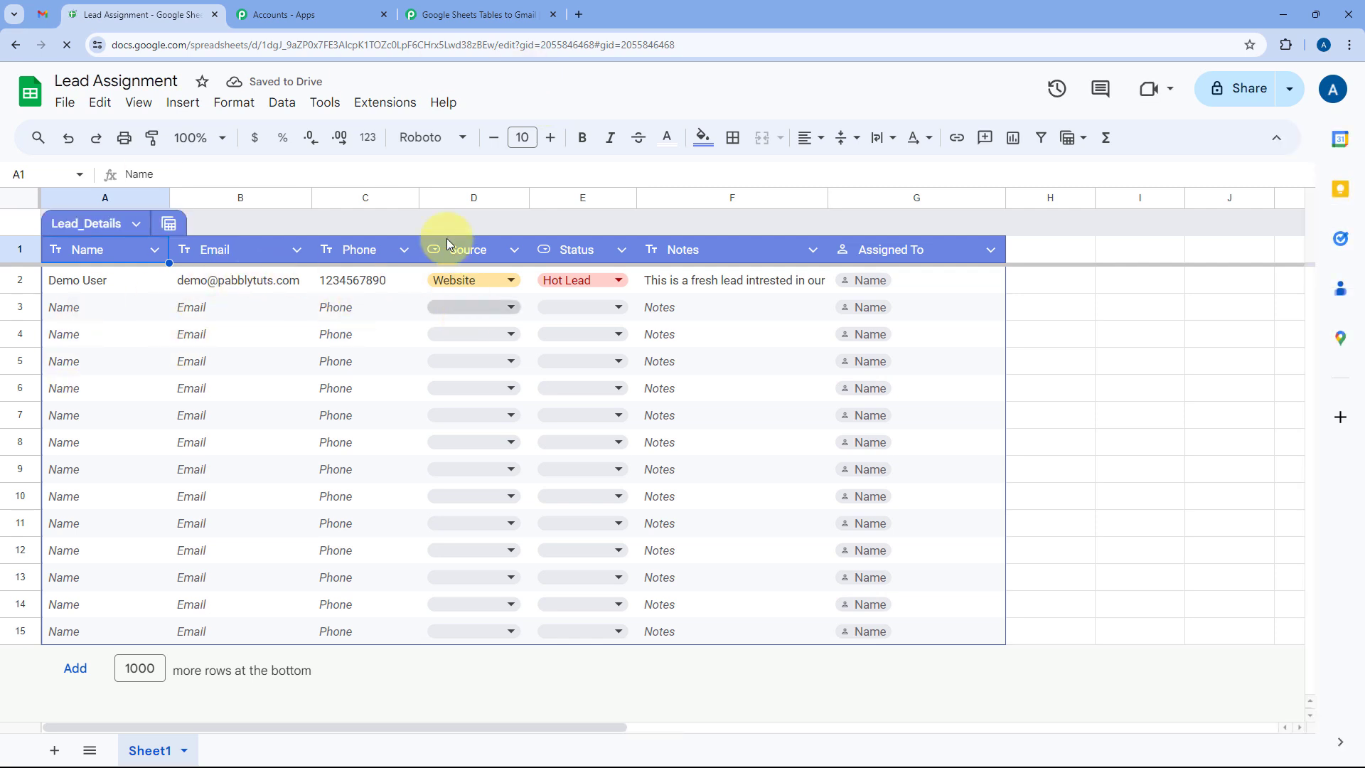
pyautogui.click(198, 137)
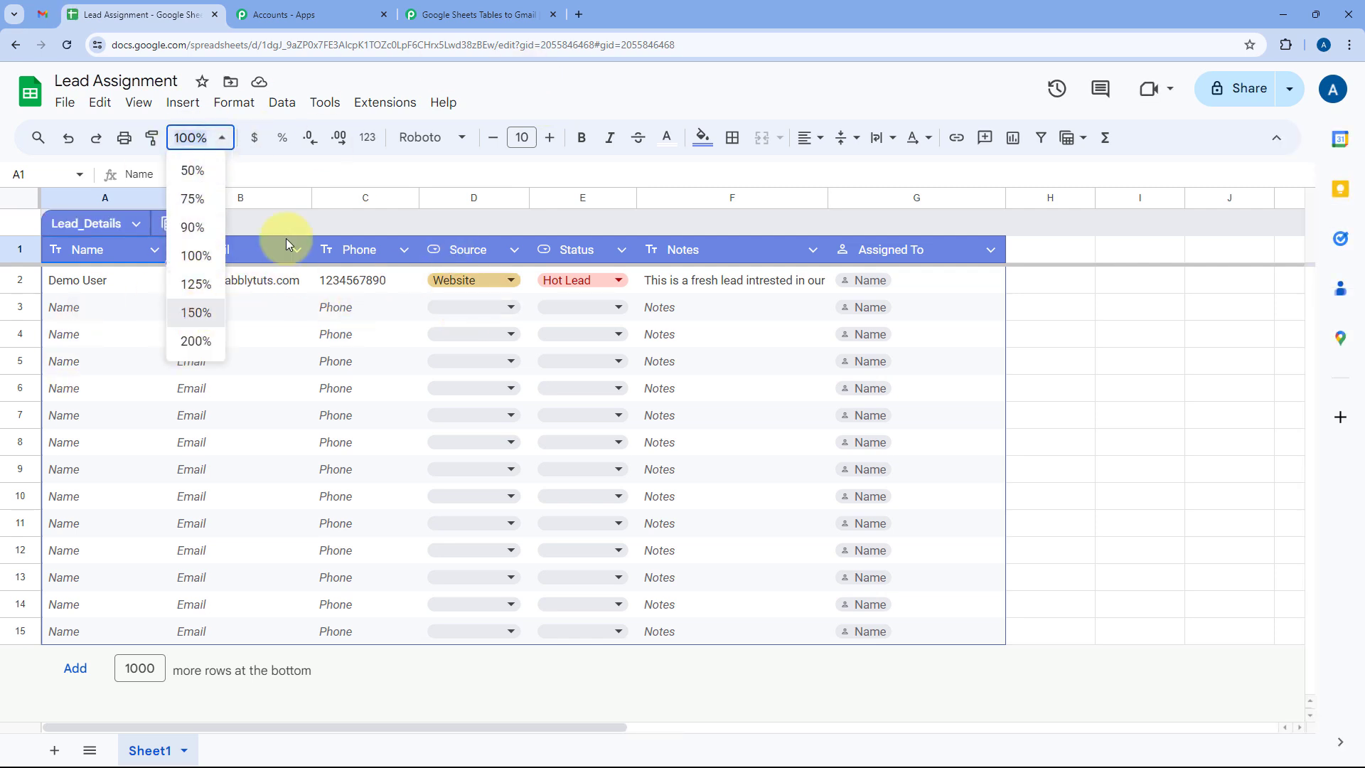
pyautogui.click(196, 313)
pyautogui.click(380, 104)
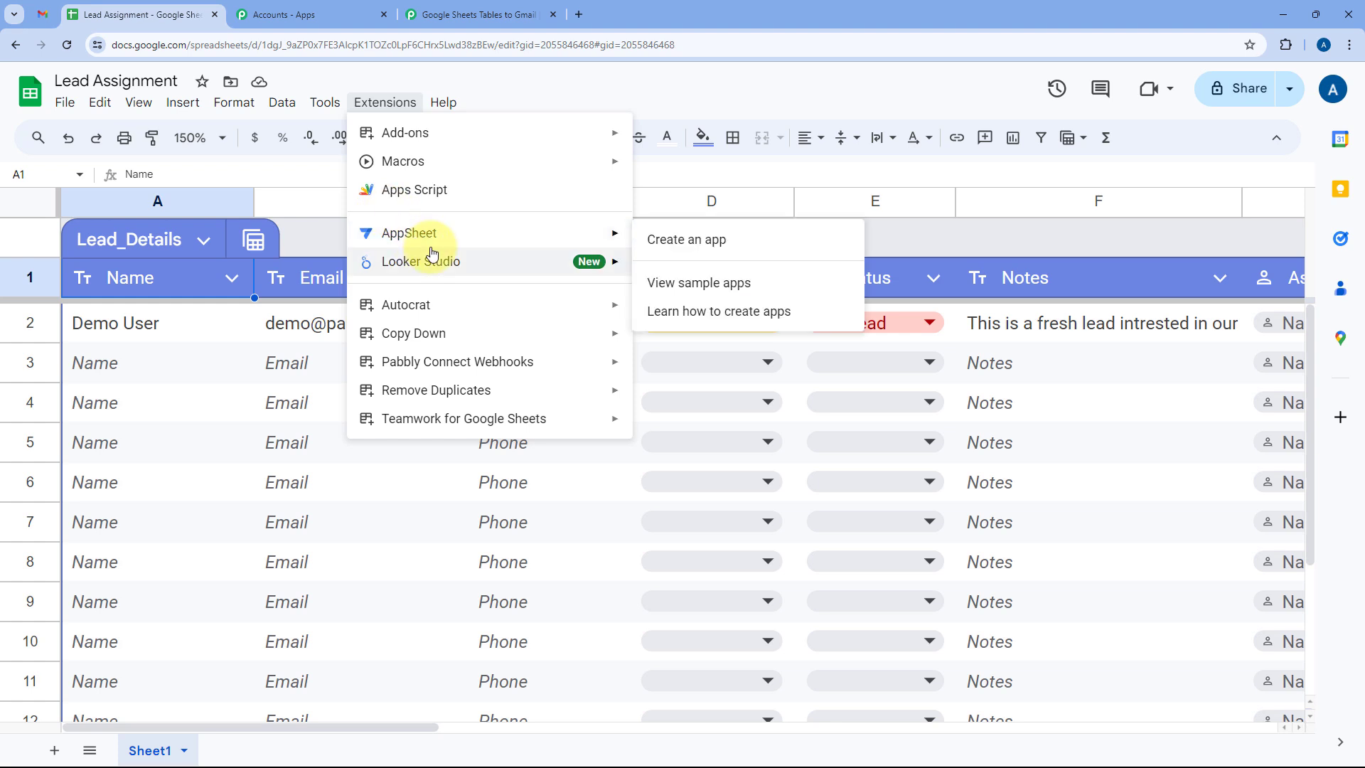
pyautogui.moveTo(472, 363)
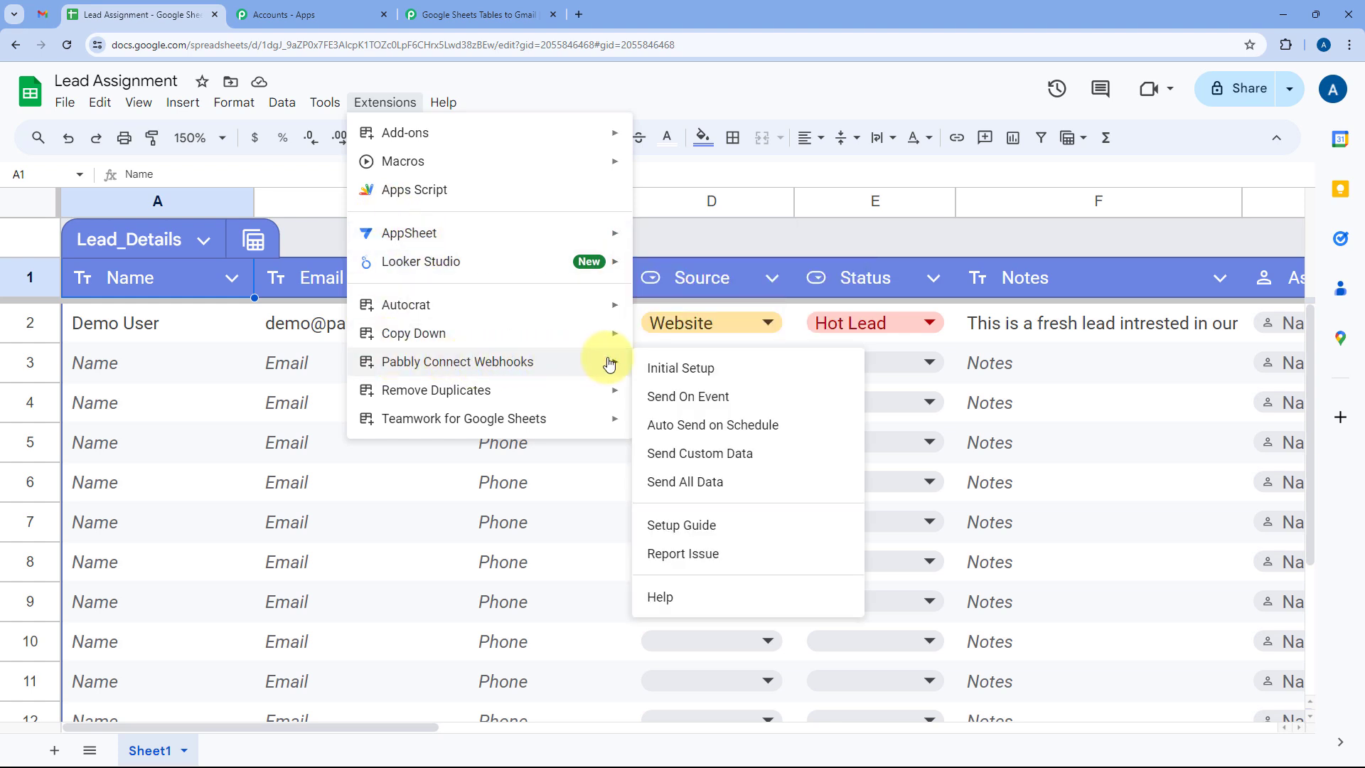
pyautogui.click(696, 375)
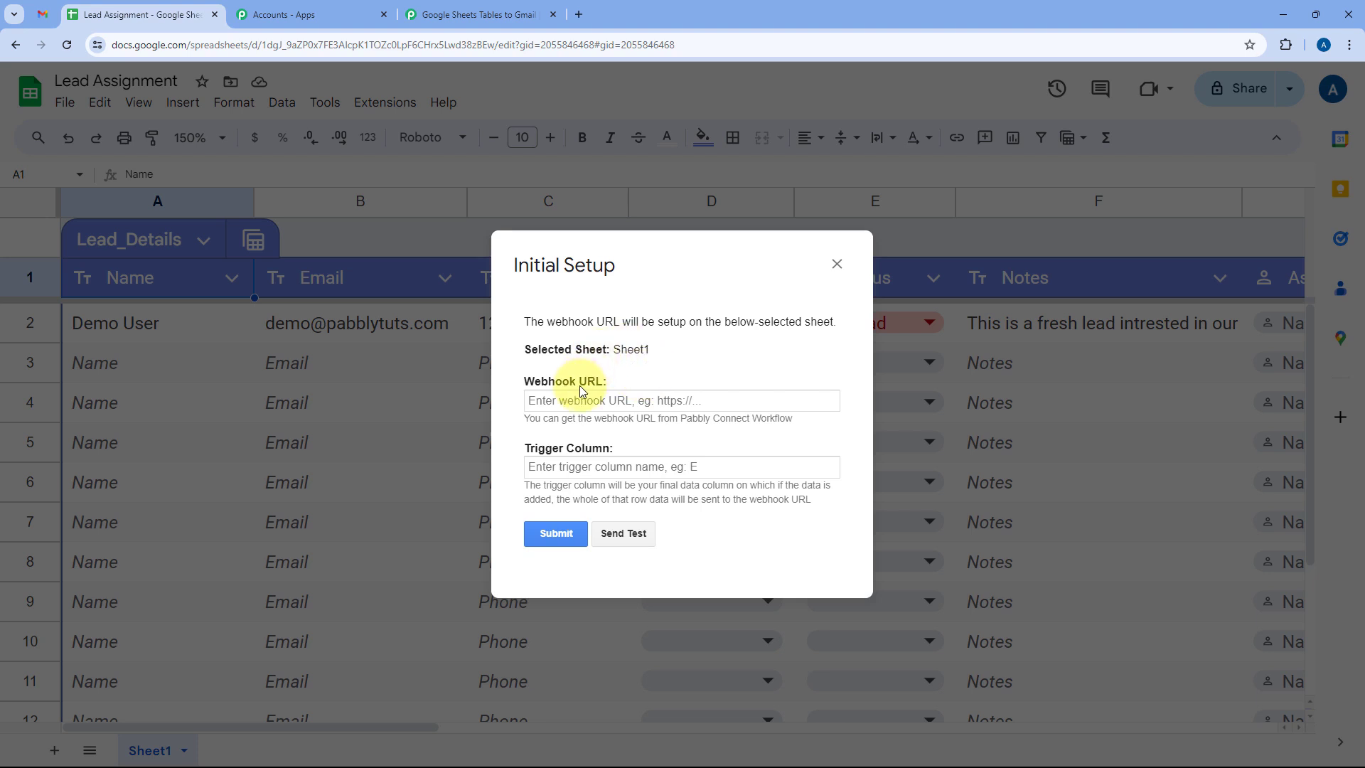
pyautogui.click(523, 6)
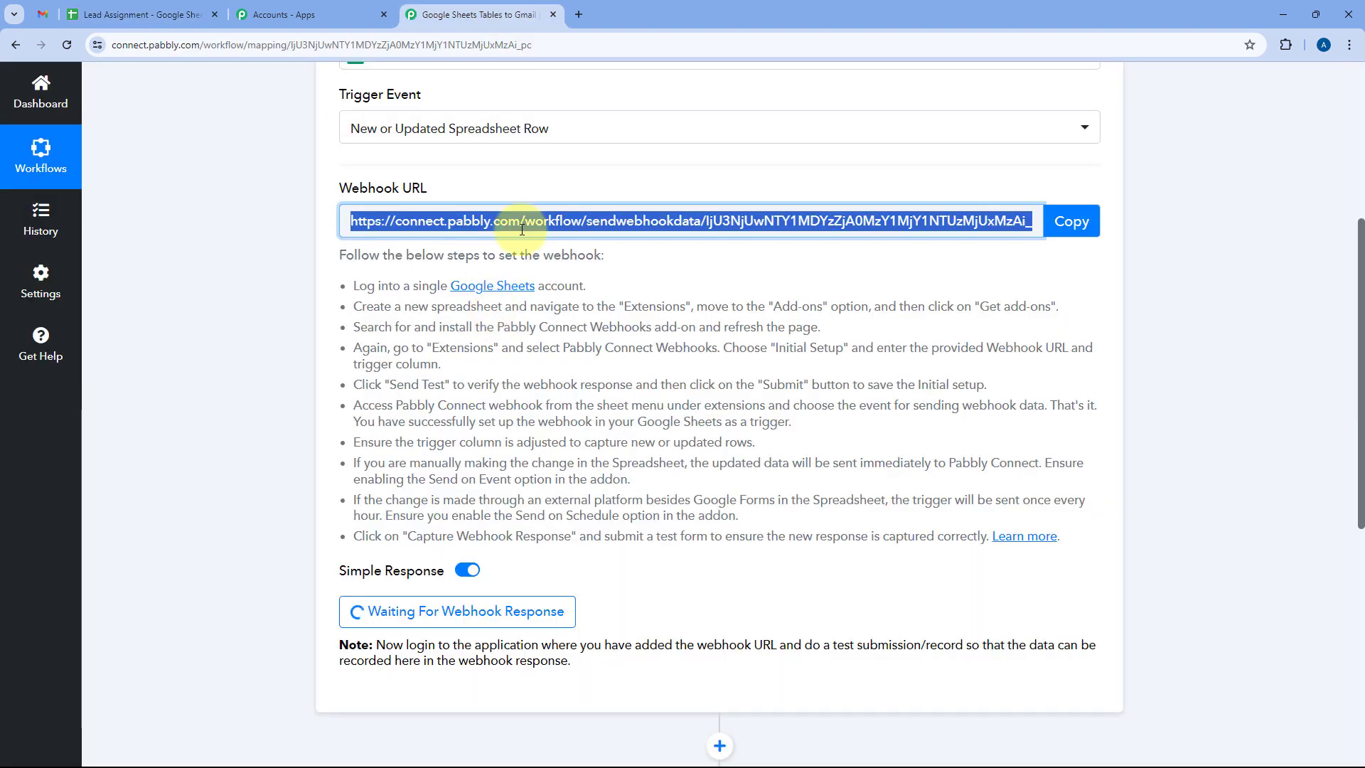
pyautogui.click(1049, 221)
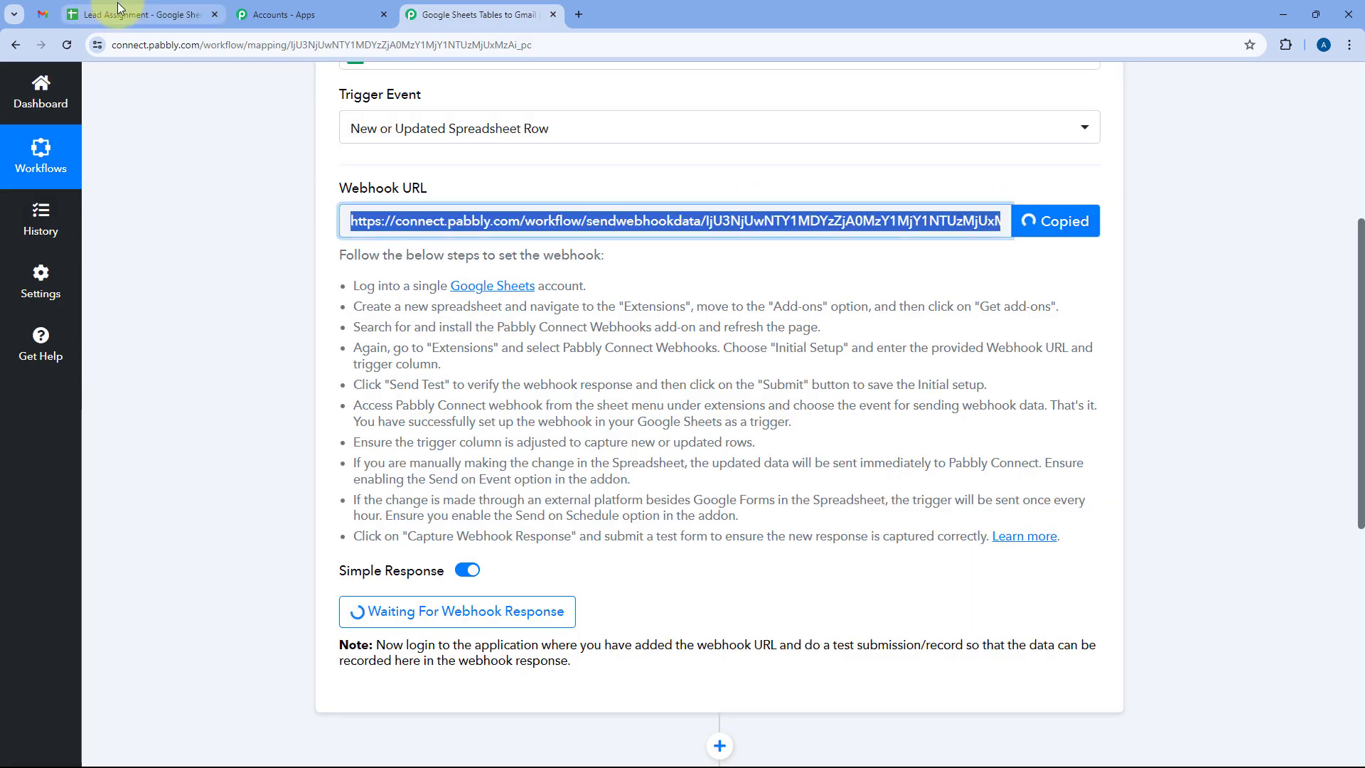
pyautogui.click(91, 8)
pyautogui.click(579, 398)
pyautogui.rightClick(575, 400)
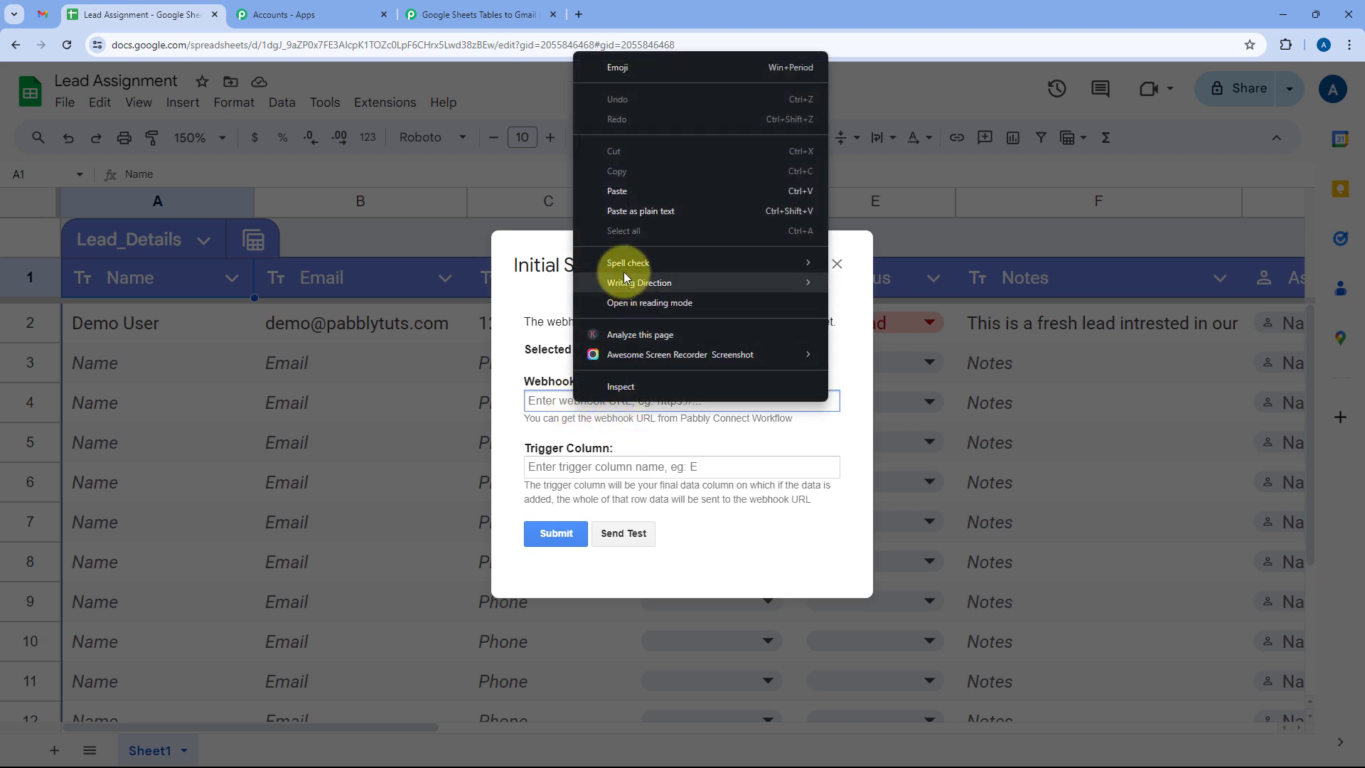
pyautogui.click(617, 191)
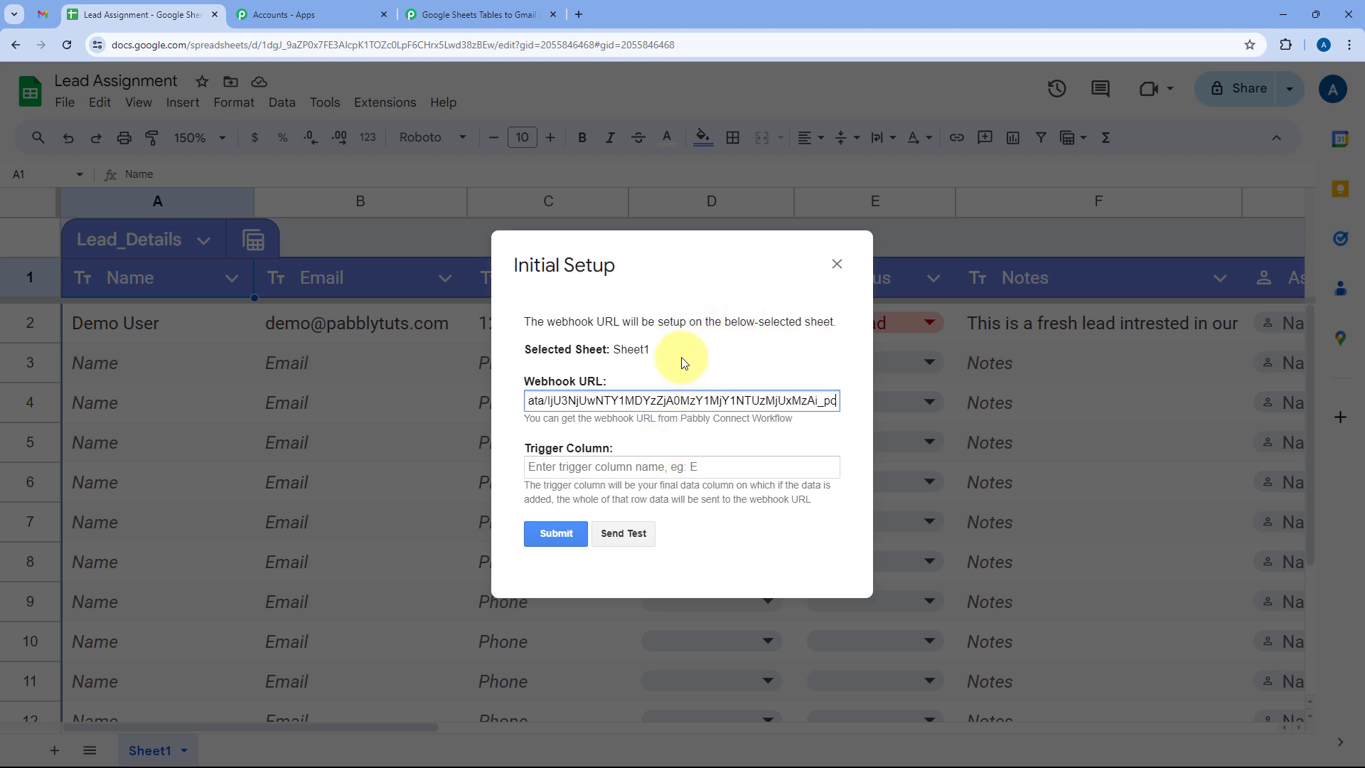
pyautogui.click(837, 263)
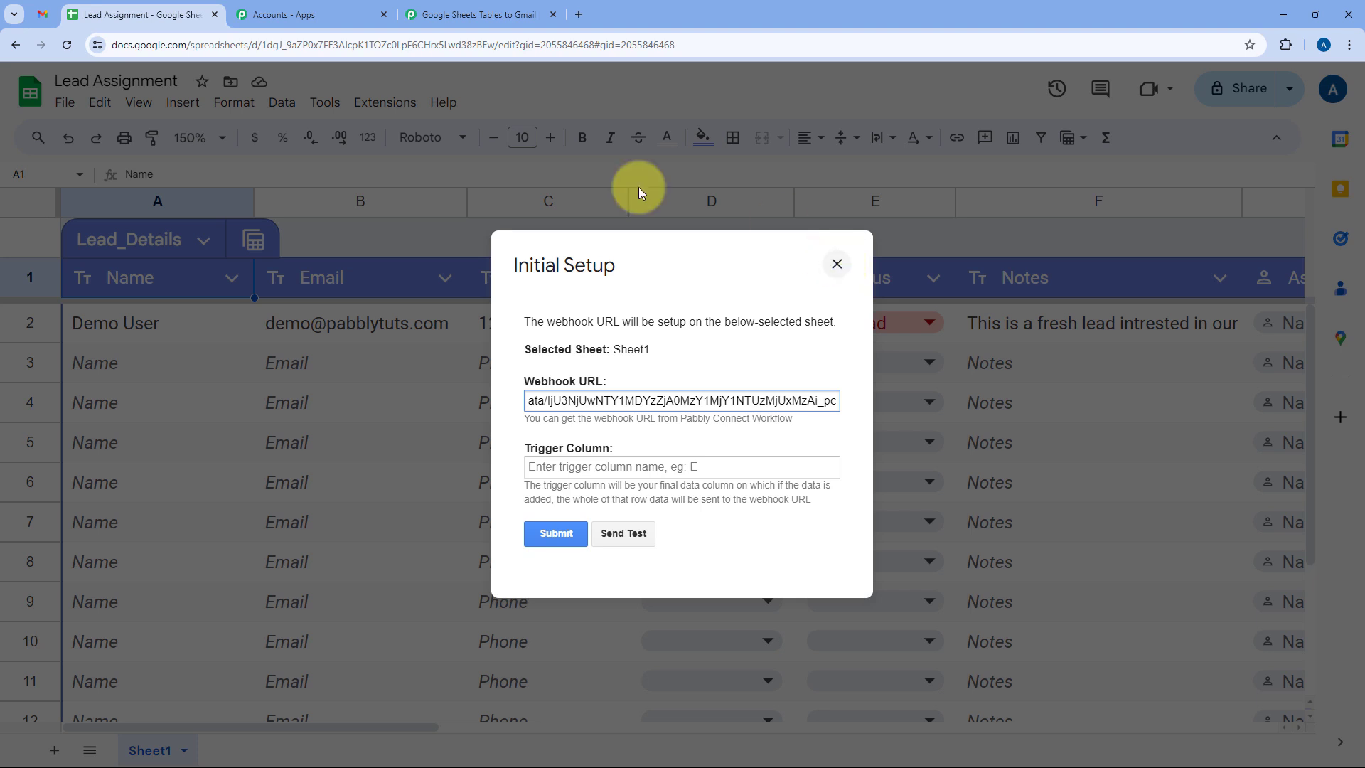
pyautogui.click(202, 142)
# Zoom the sheet to 125% and check the lead row's cells G2 and F3.
pyautogui.click(194, 284)
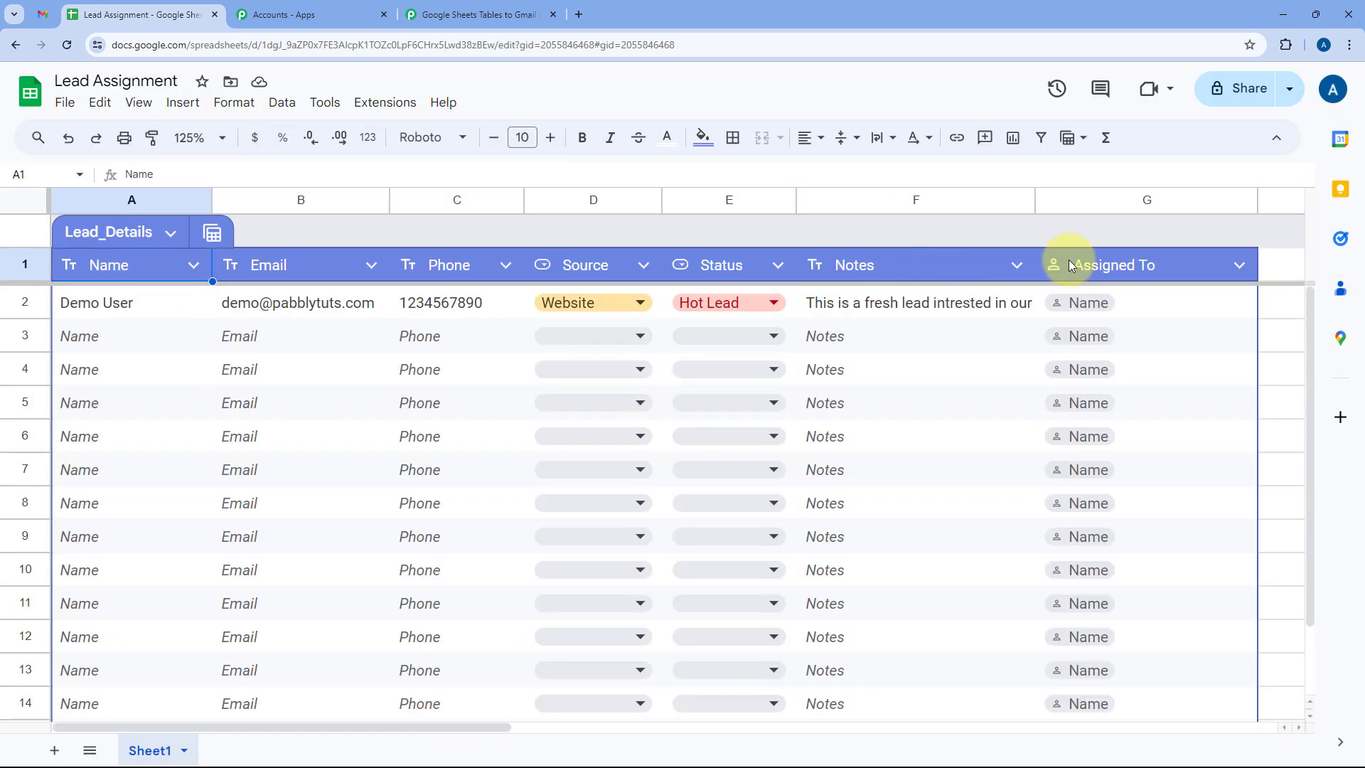
pyautogui.click(1150, 308)
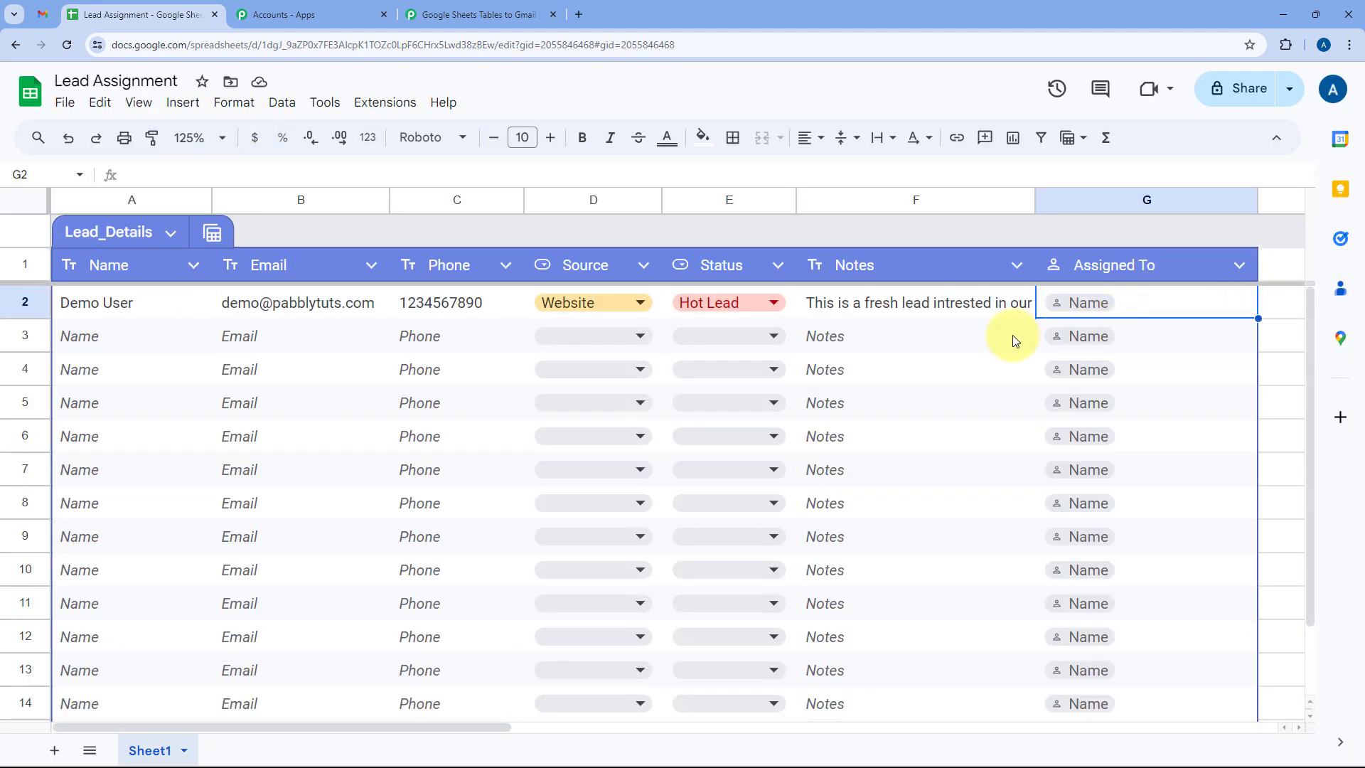
pyautogui.click(969, 341)
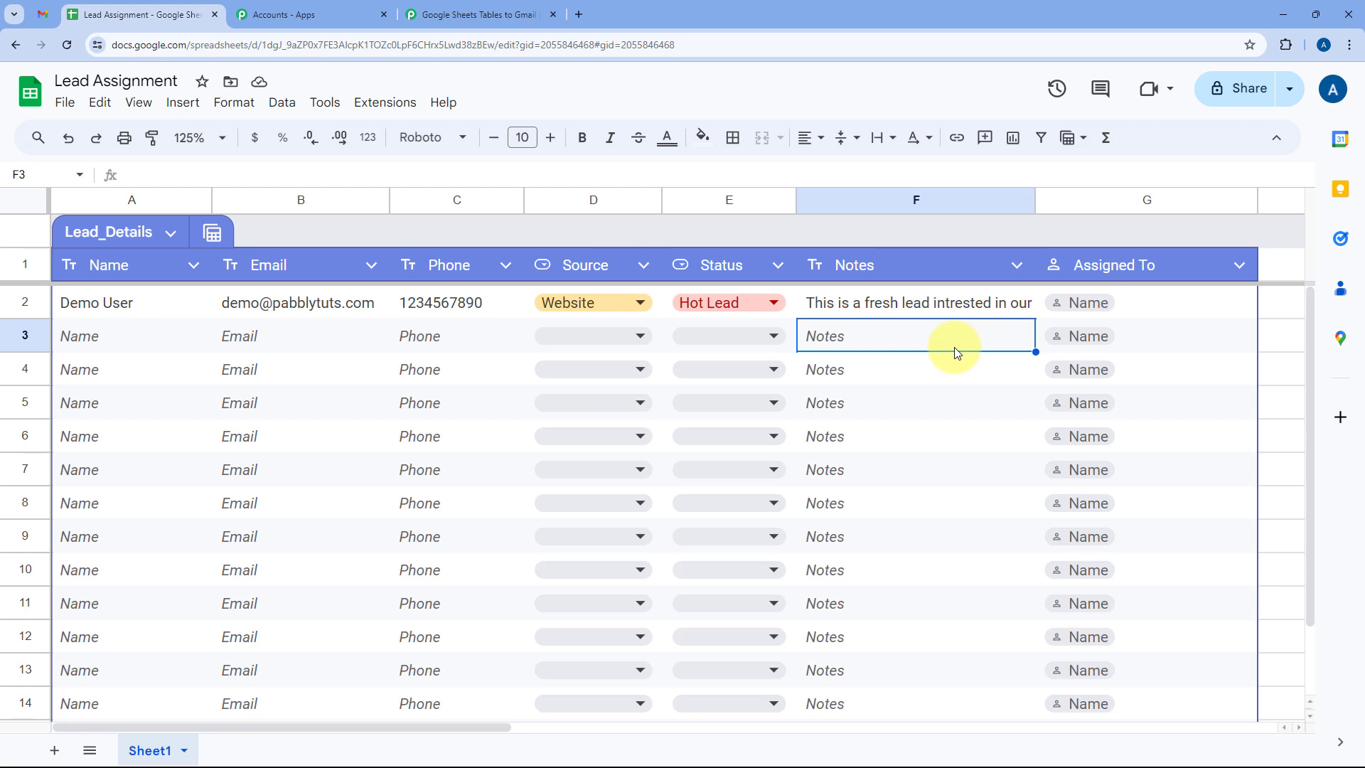
# In Pabbly Connect Webhooks Initial Setup, paste the webhook URL, set trigger column G, and submit.
pyautogui.click(388, 102)
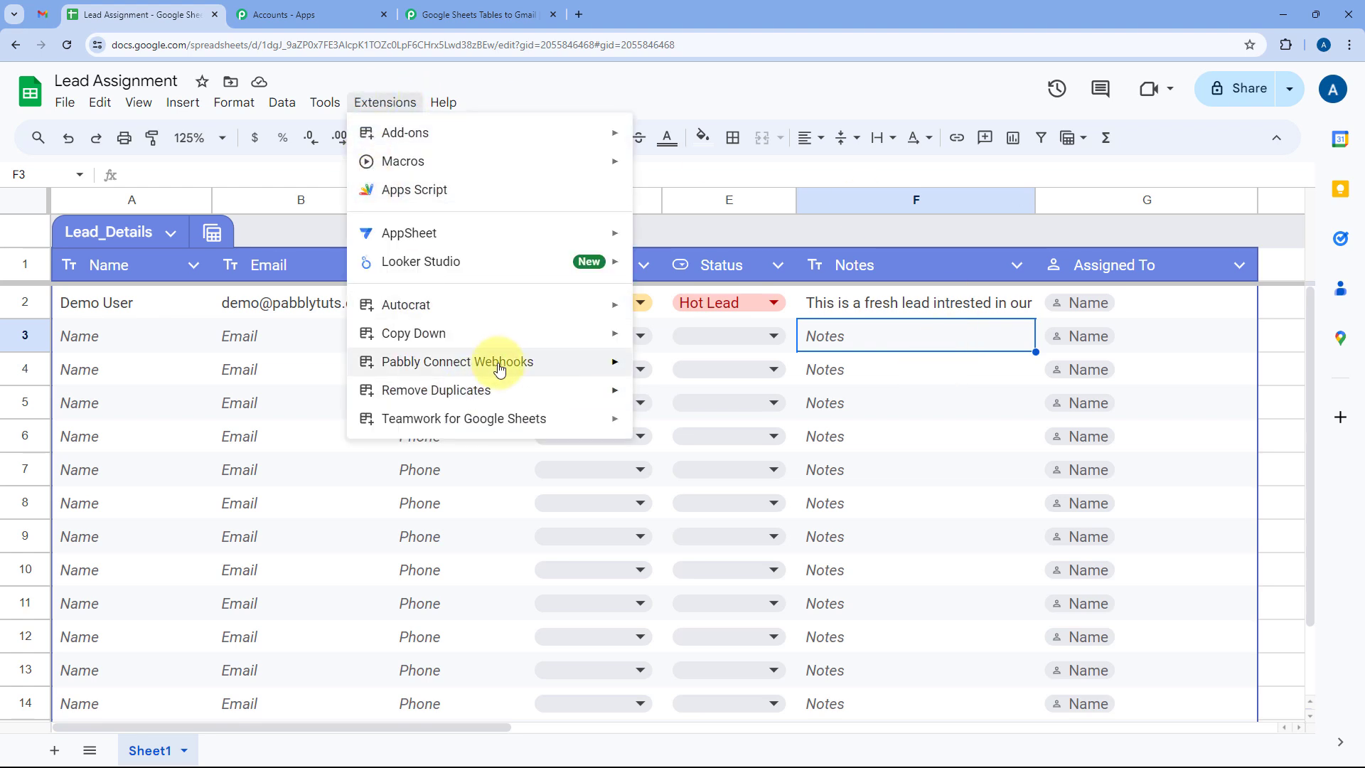
pyautogui.moveTo(455, 361)
pyautogui.click(708, 370)
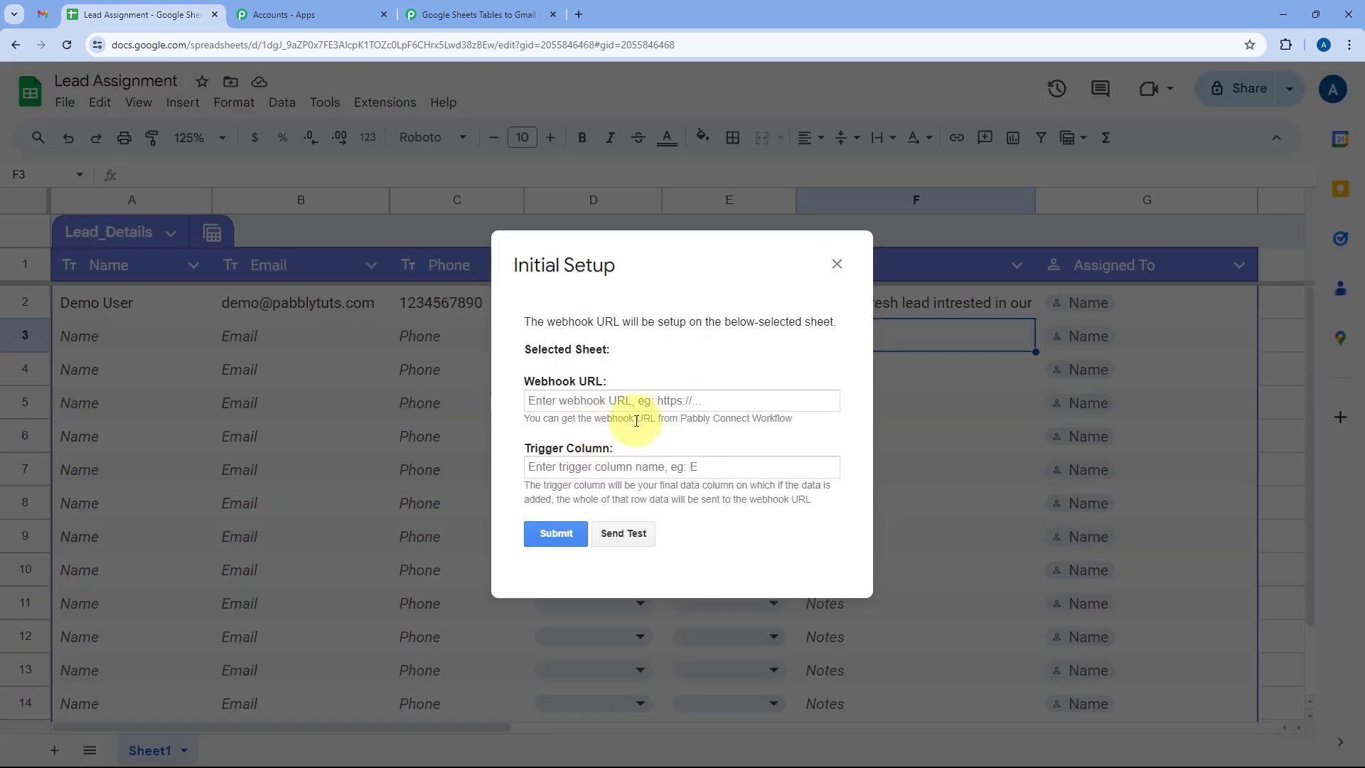
pyautogui.click(587, 400)
pyautogui.rightClick(551, 400)
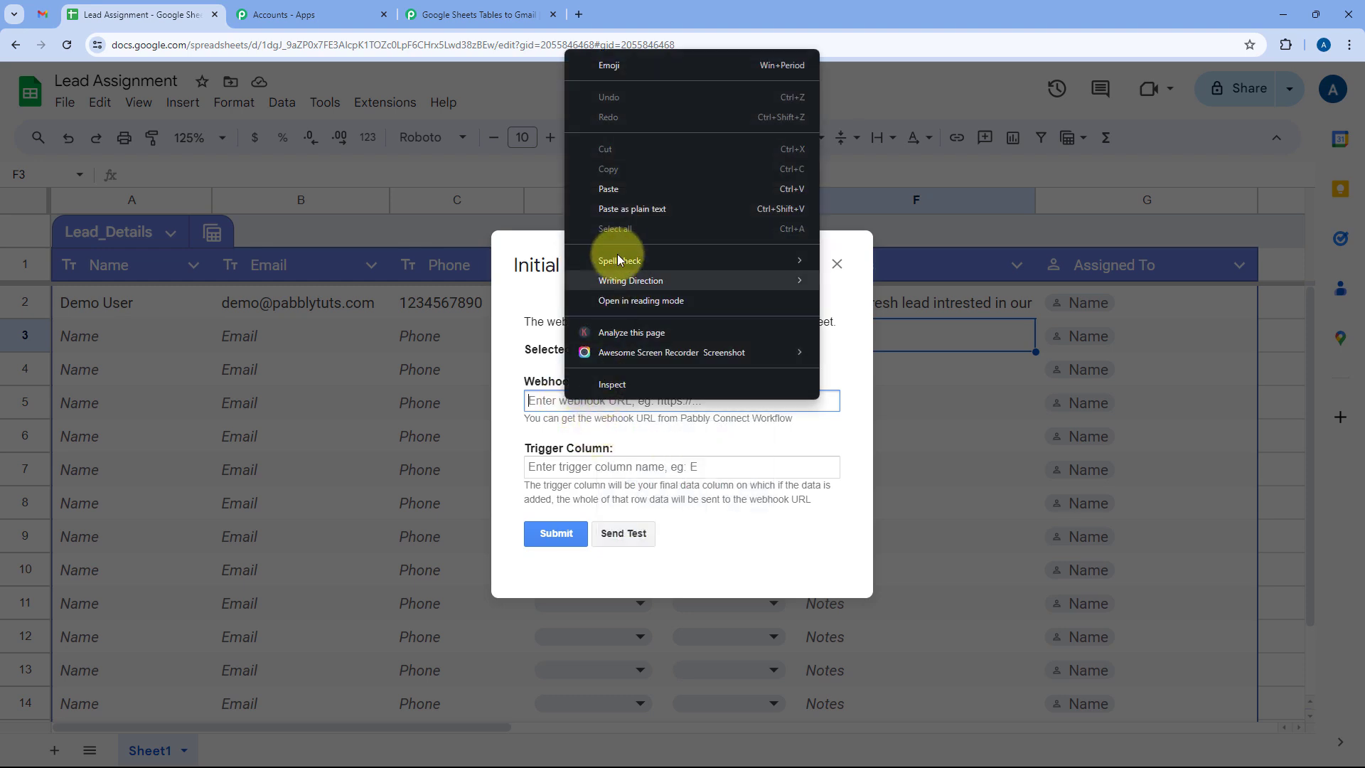
pyautogui.click(623, 188)
pyautogui.click(573, 470)
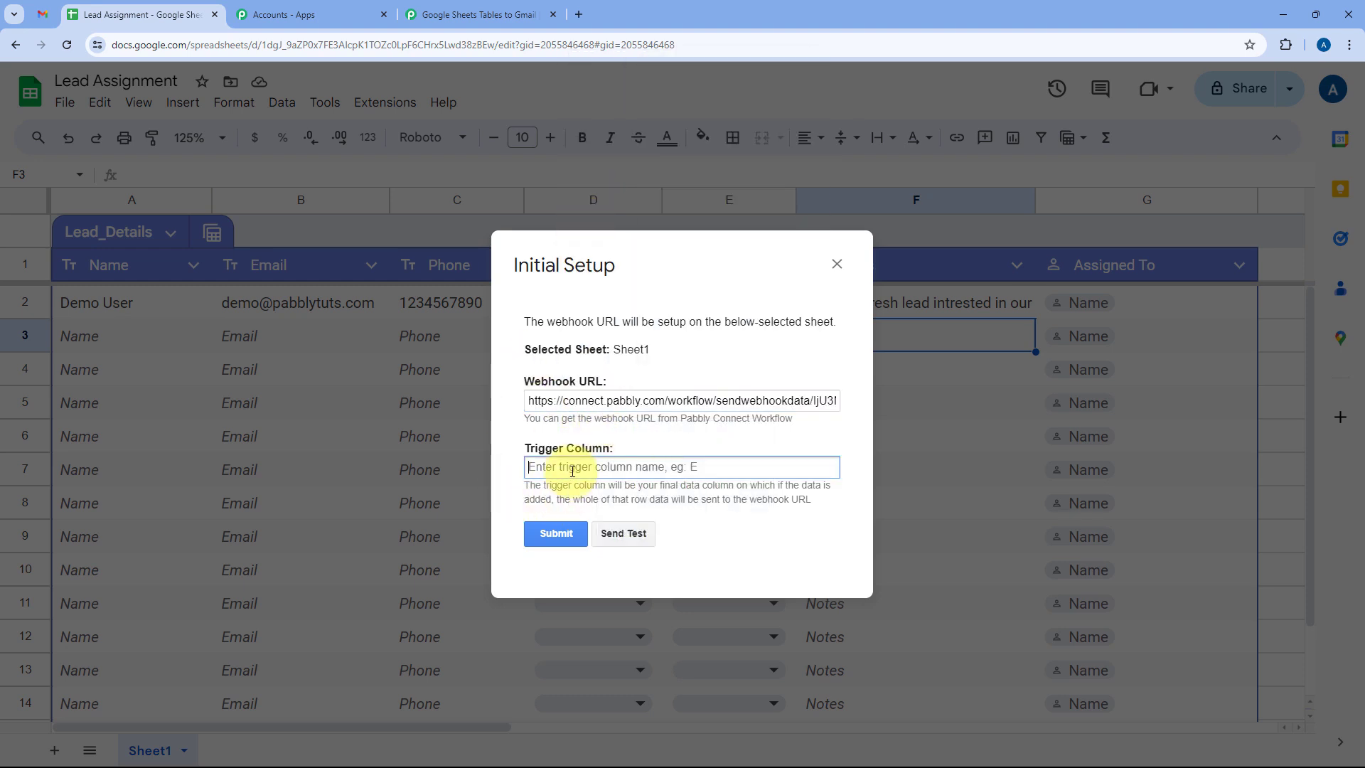
pyautogui.write('G')
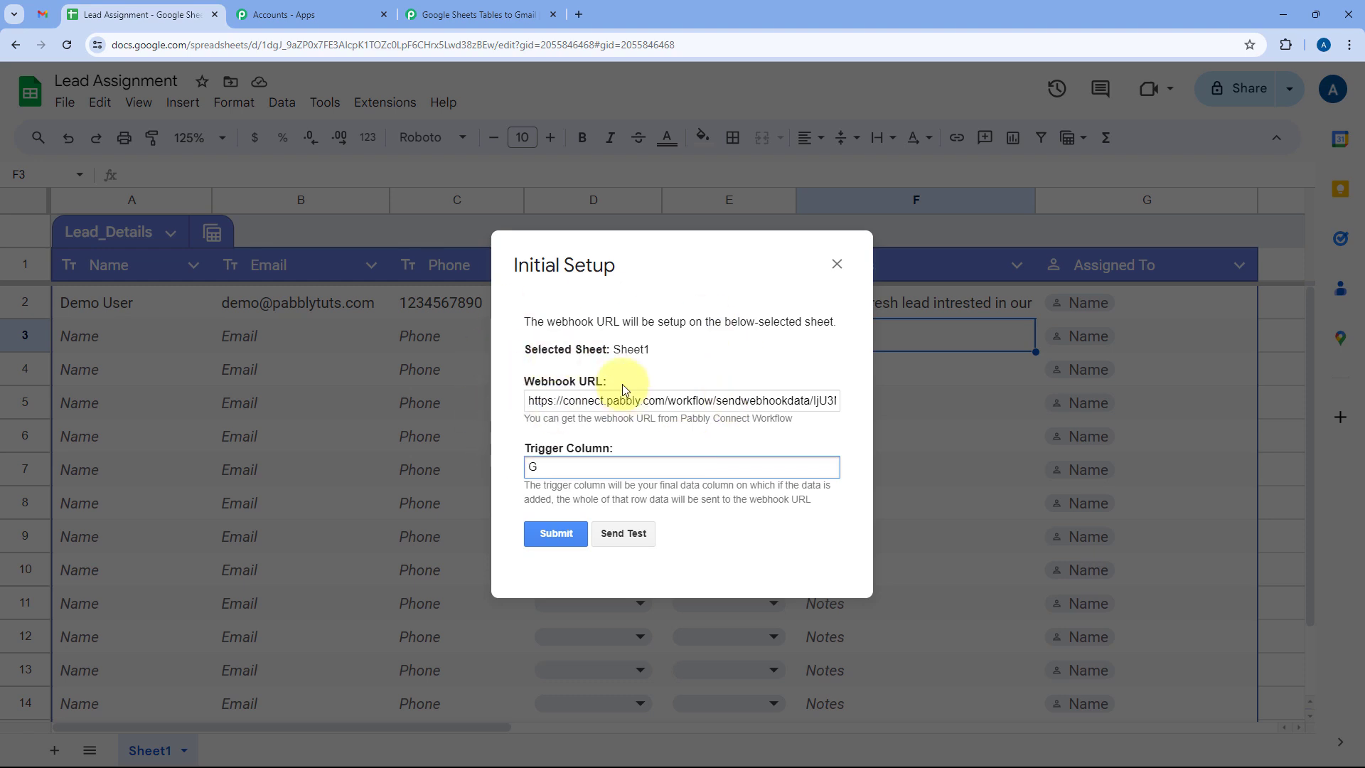
pyautogui.click(557, 536)
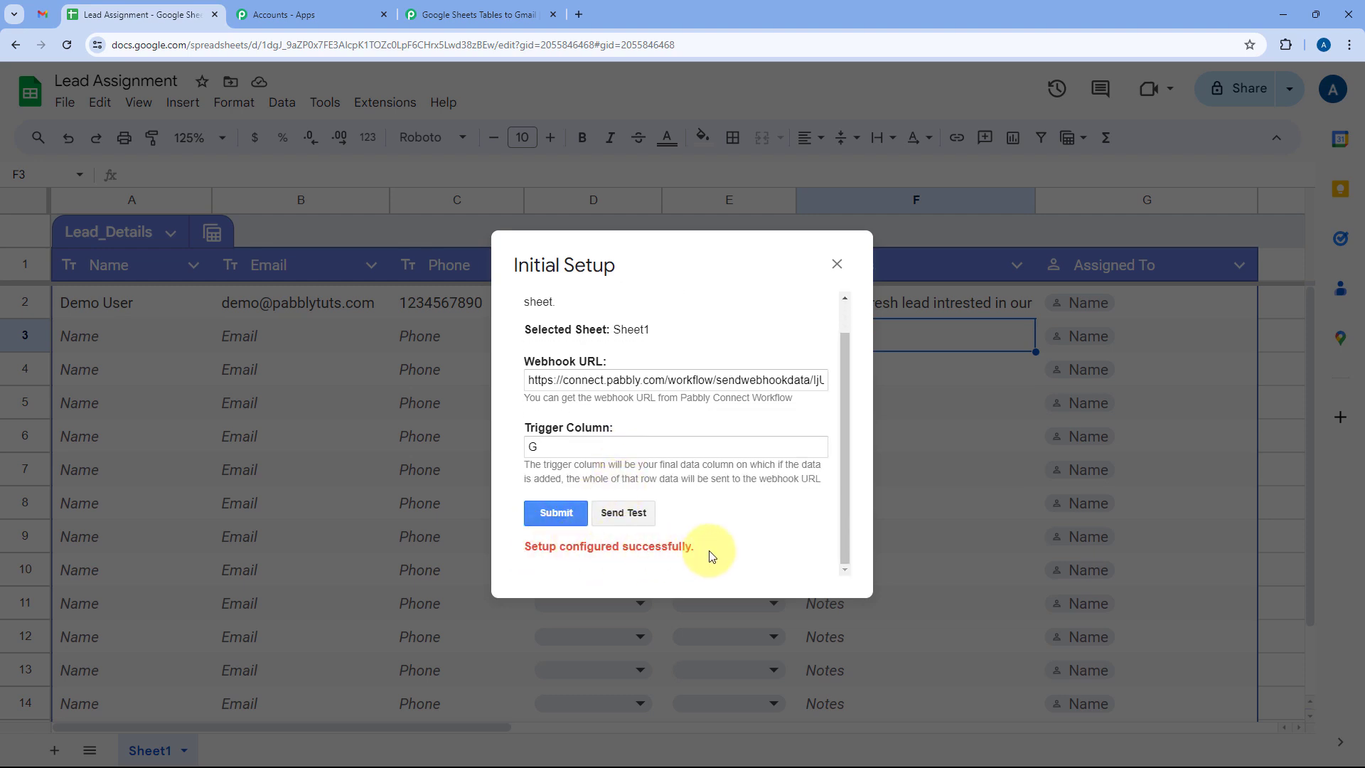
pyautogui.click(837, 264)
# Enable Send On Event in Pabbly Connect Webhooks, check cells F2 and G2, then return to the workflow.
pyautogui.click(384, 102)
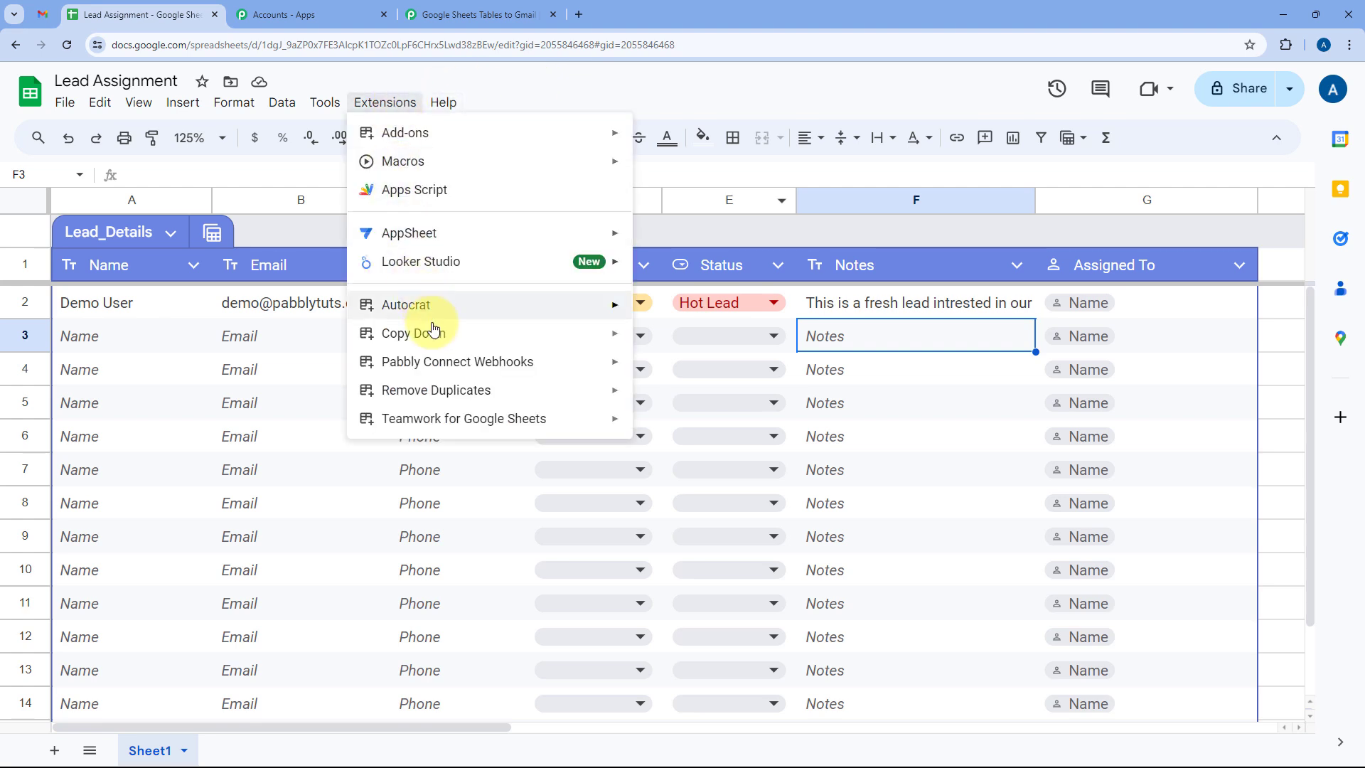
pyautogui.moveTo(438, 359)
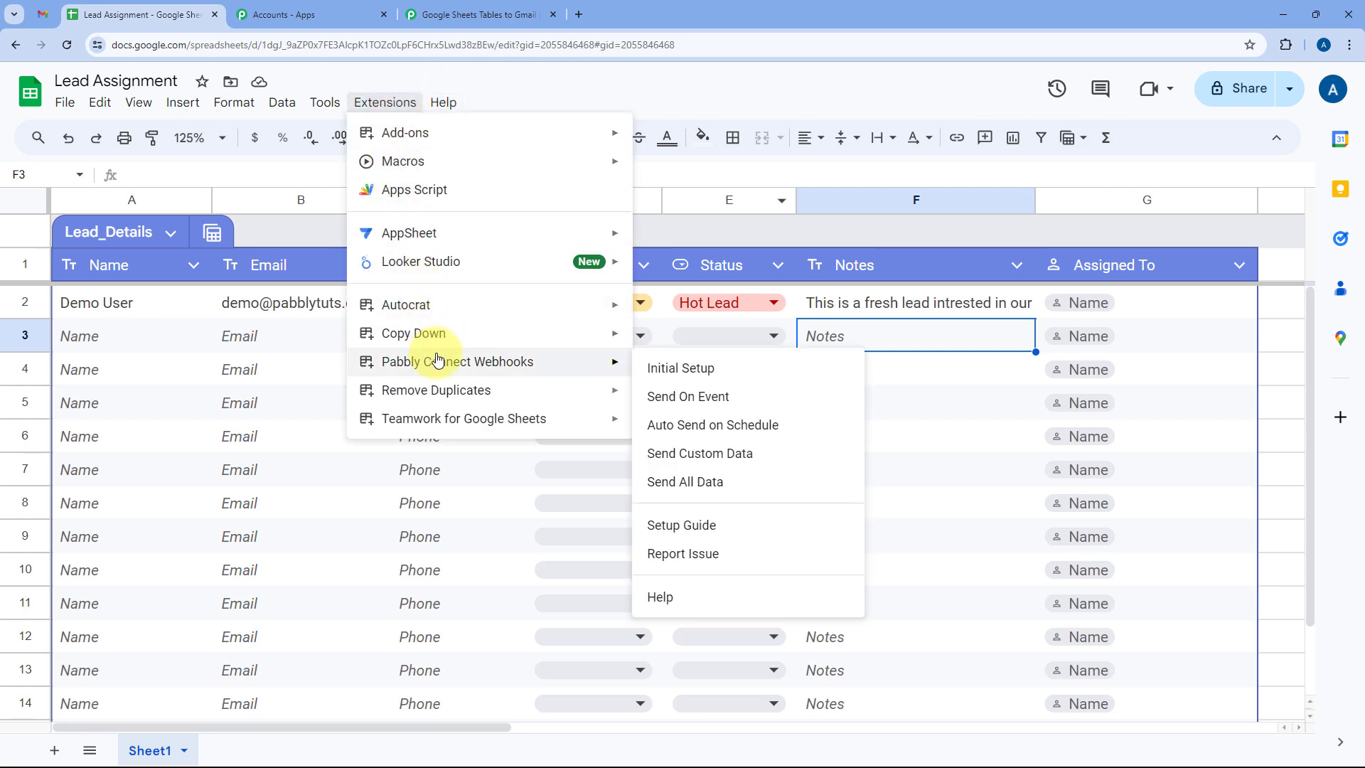
pyautogui.click(676, 404)
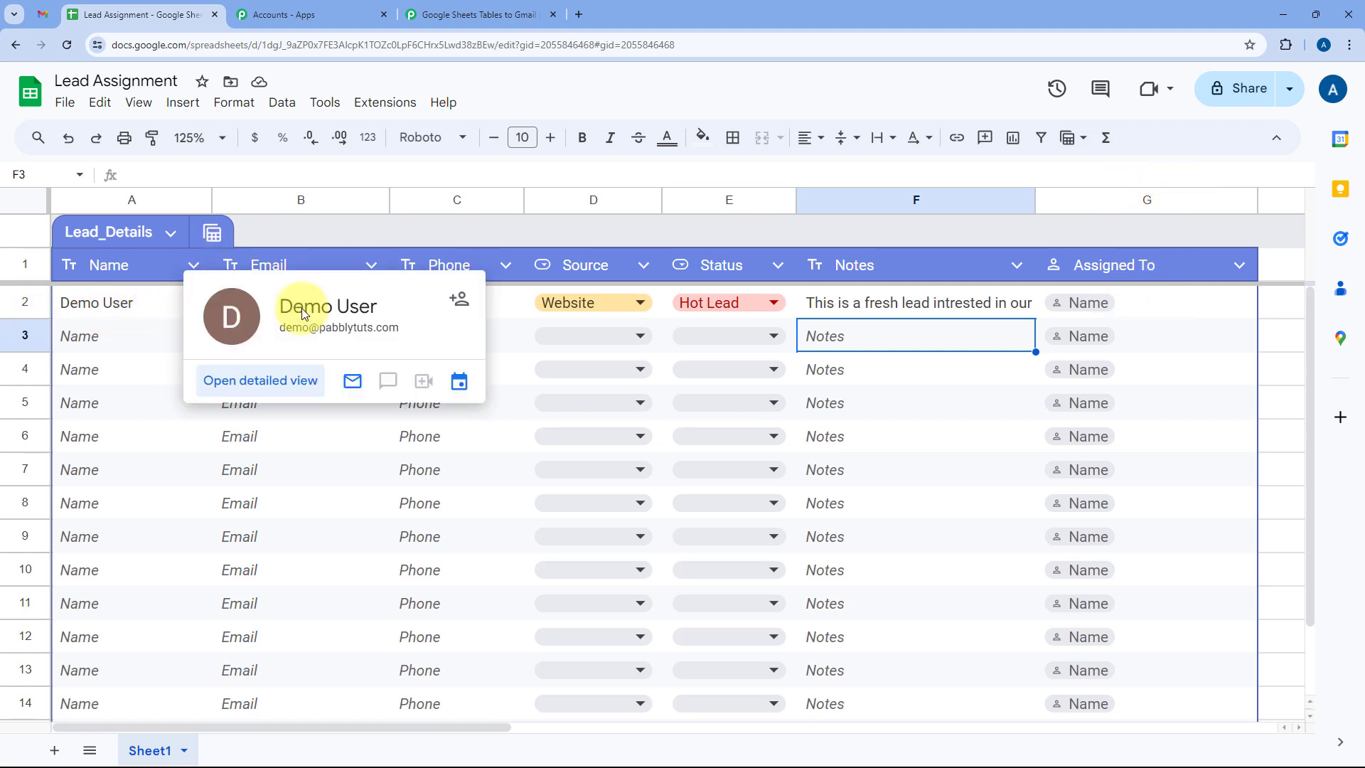
pyautogui.click(924, 305)
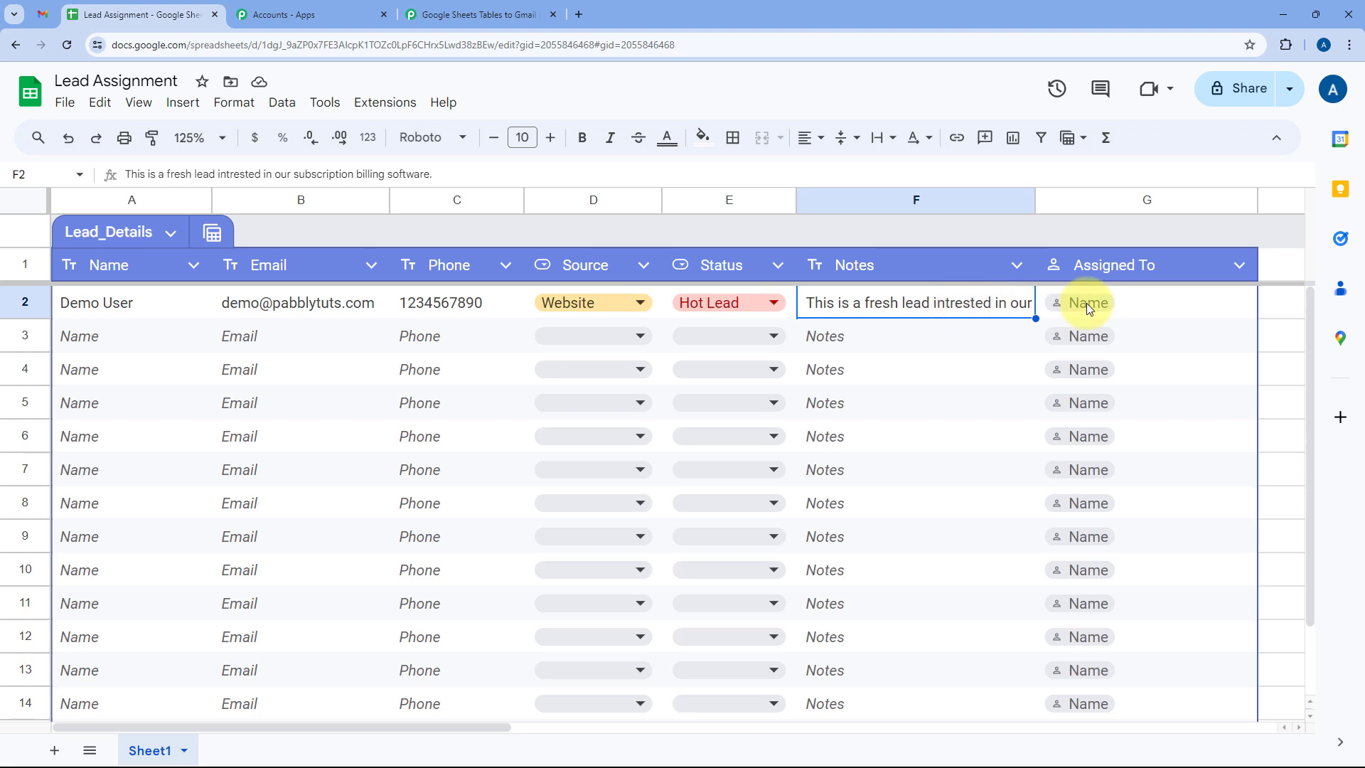
pyautogui.click(1166, 302)
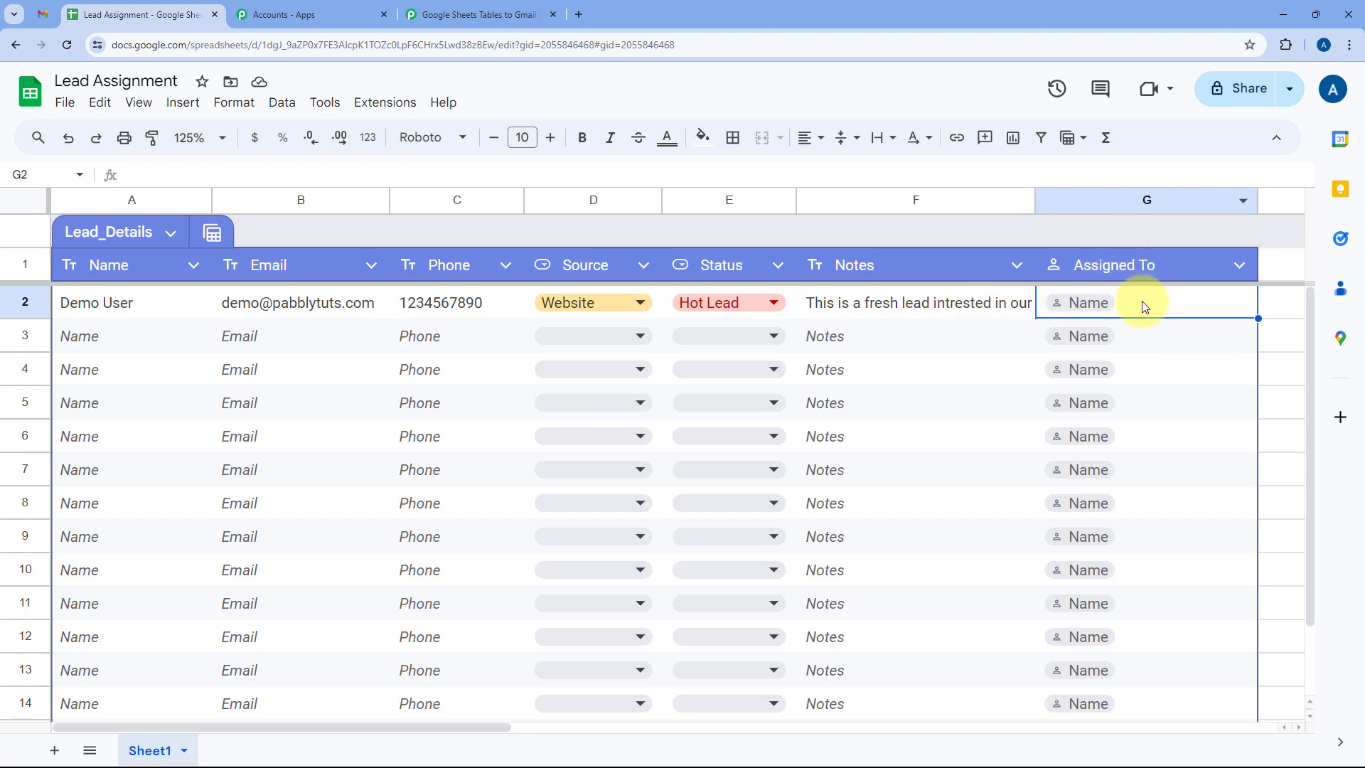
pyautogui.click(491, 14)
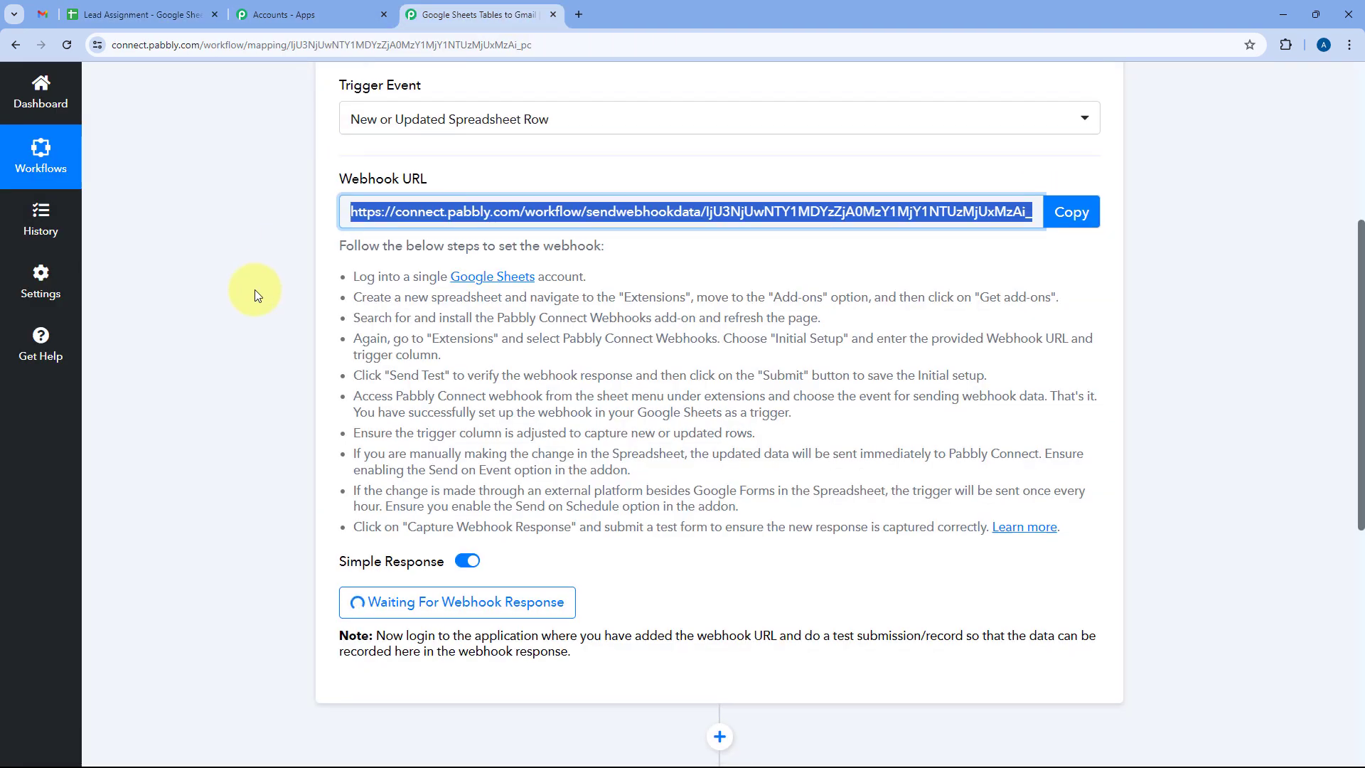
# Scroll to the Waiting For Webhook Response button and switch to the Lead Assignment sheet.
pyautogui.scroll(-3, 255, 288)
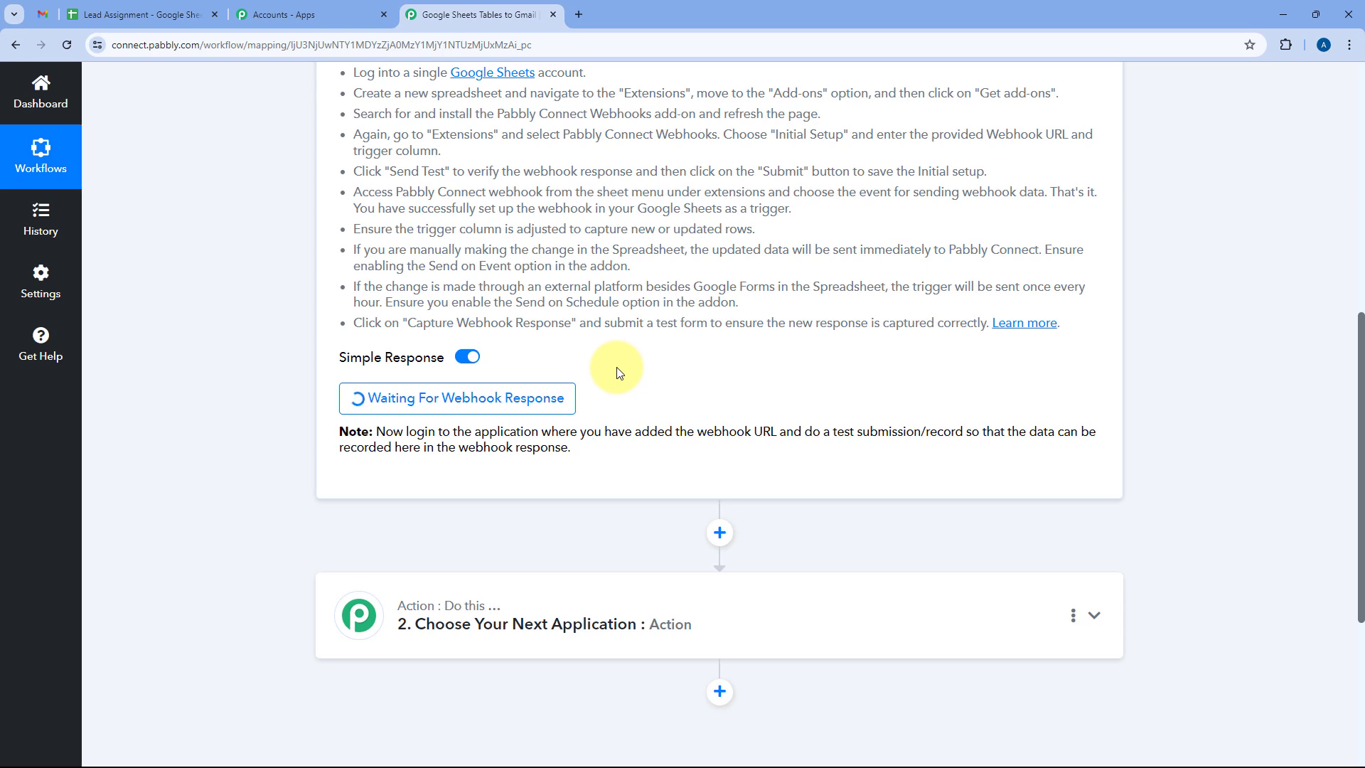
pyautogui.click(174, 13)
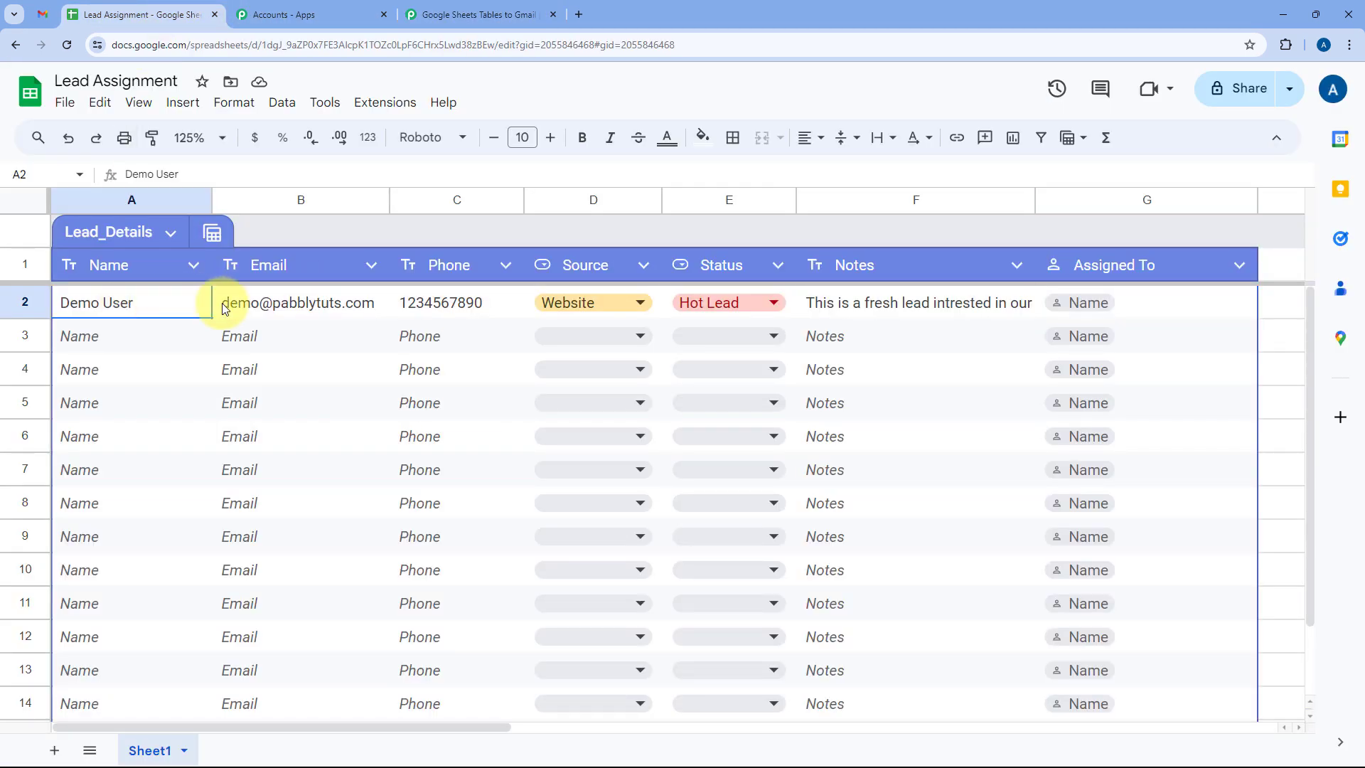
# Enter the assignee's name in G2 and insert the suggested contact as a people chip.
pyautogui.moveTo(223, 308); pyautogui.dragTo(944, 313)
pyautogui.click(984, 326)
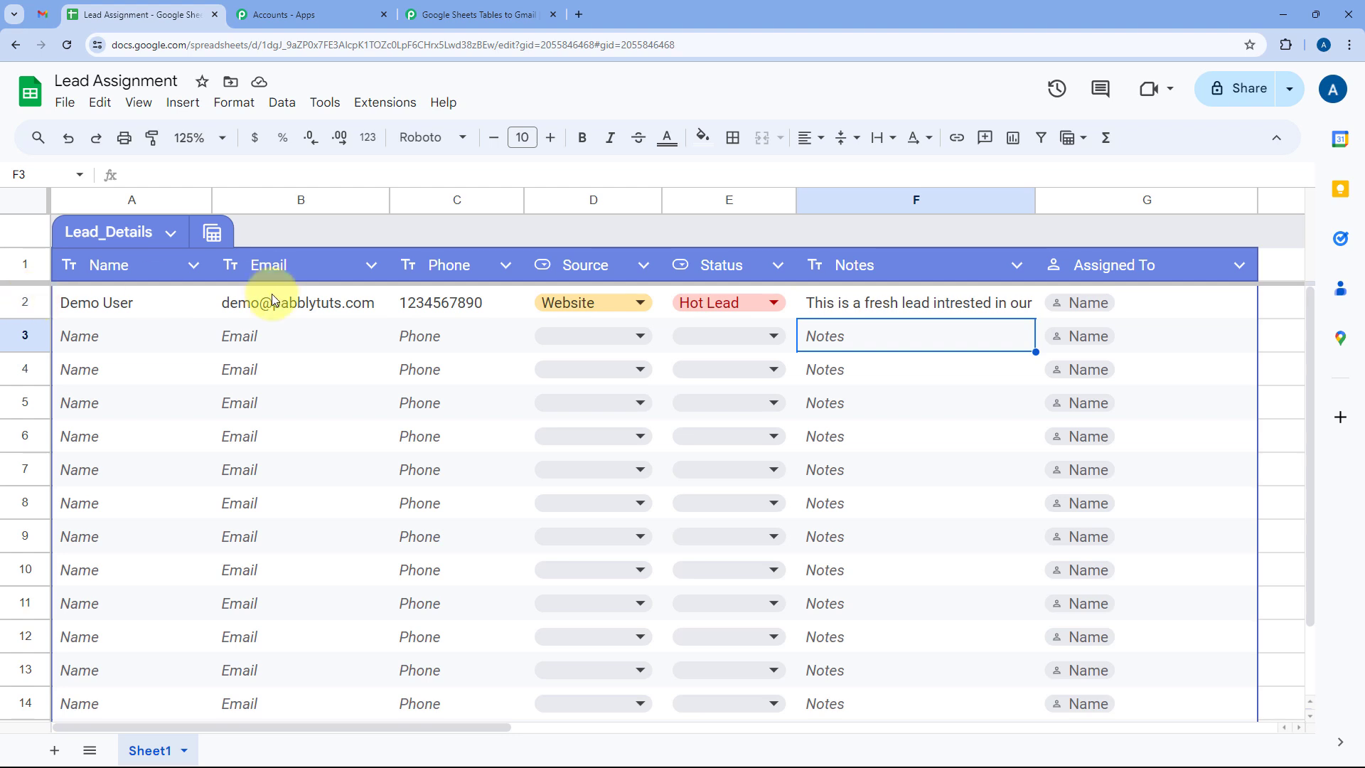
pyautogui.click(1124, 294)
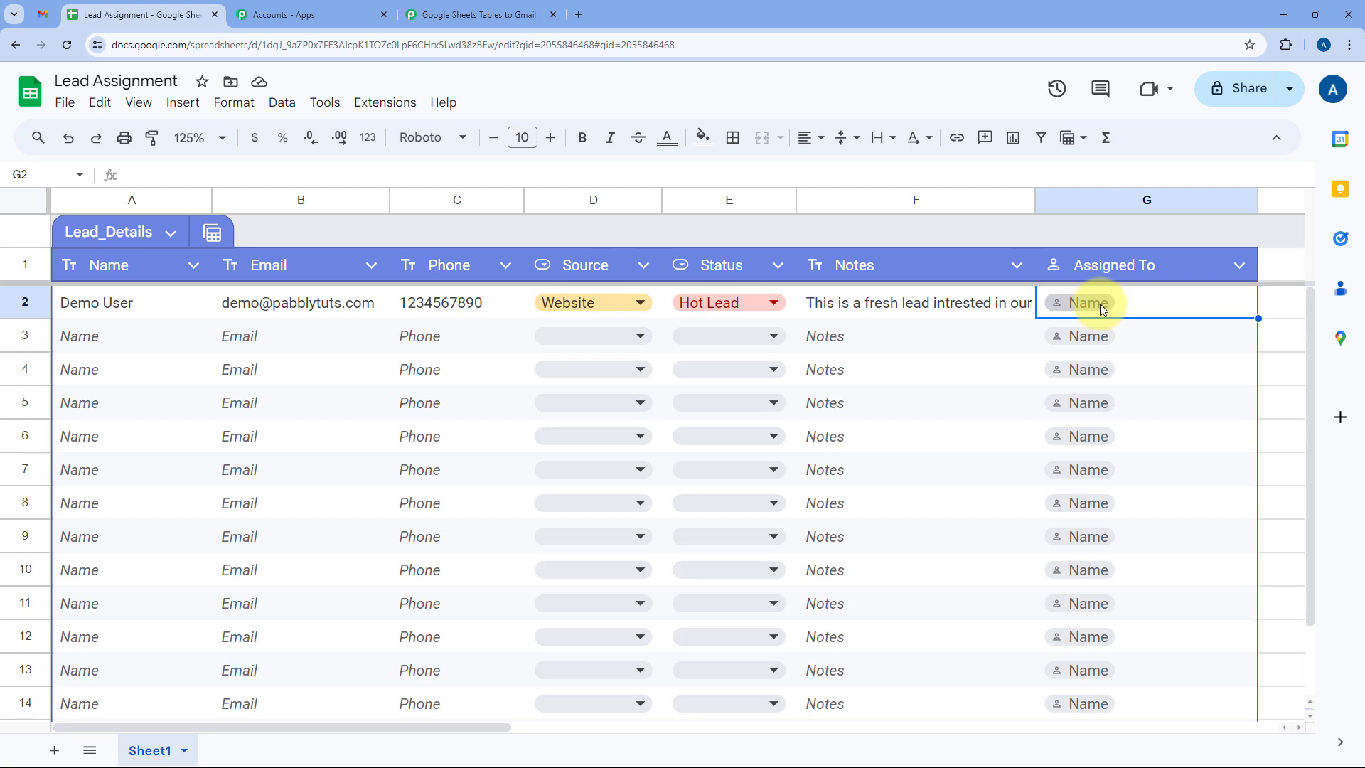
pyautogui.click(1102, 307)
pyautogui.write('Test')
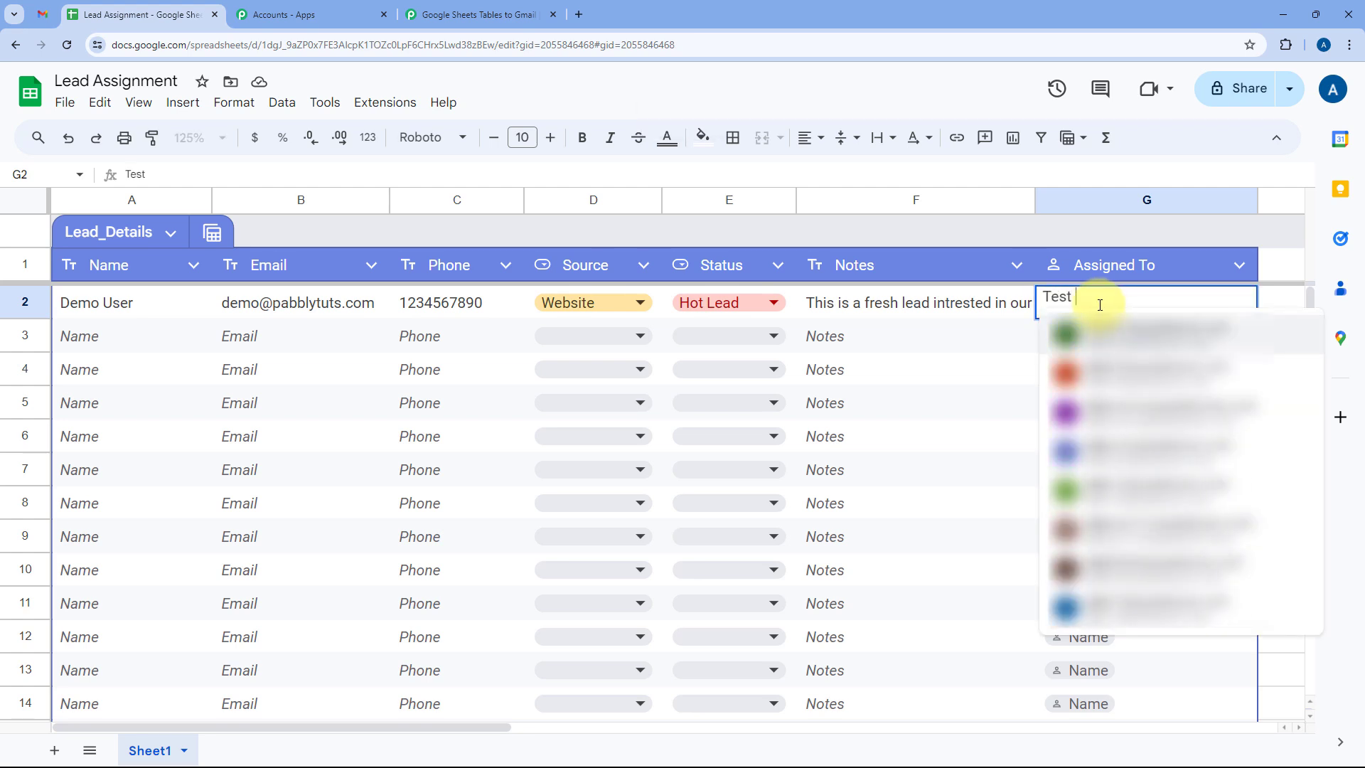
pyautogui.write(' User')
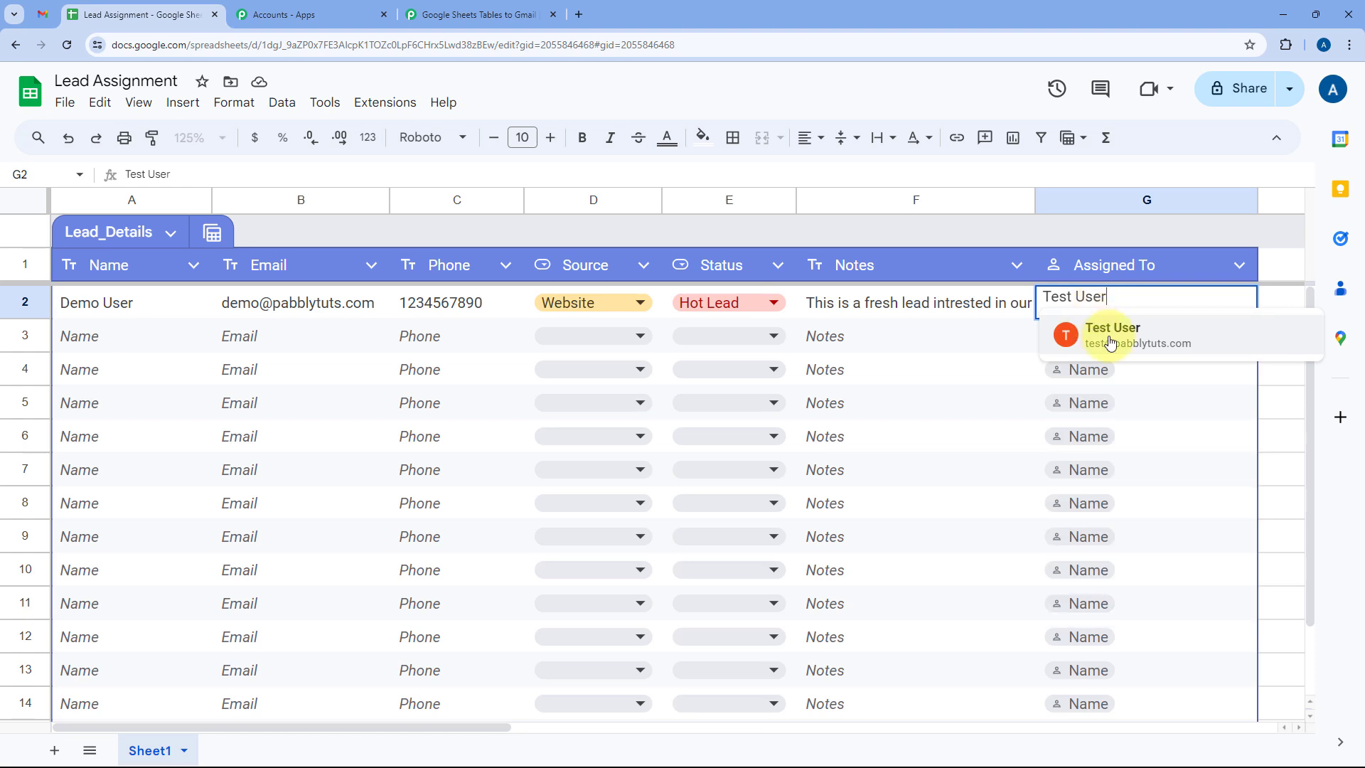
pyautogui.click(1109, 333)
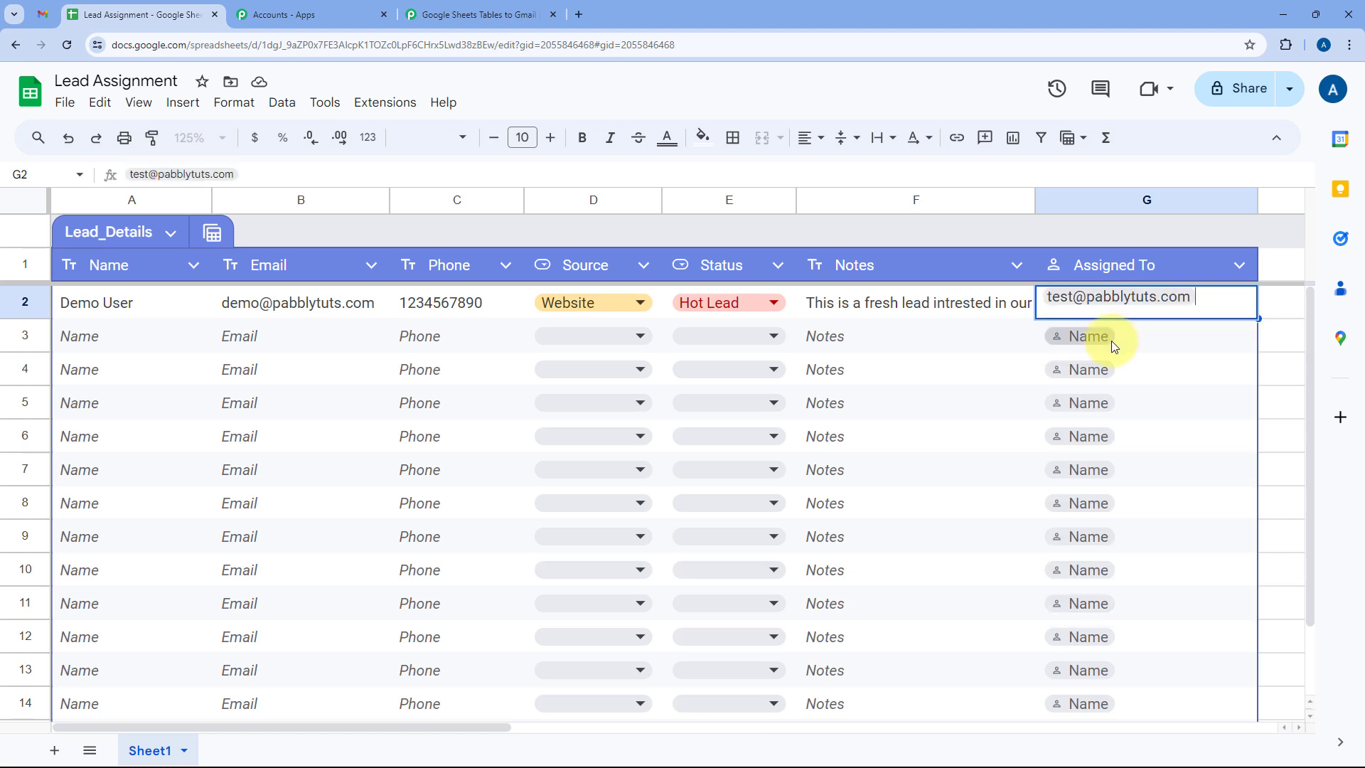
pyautogui.click(970, 327)
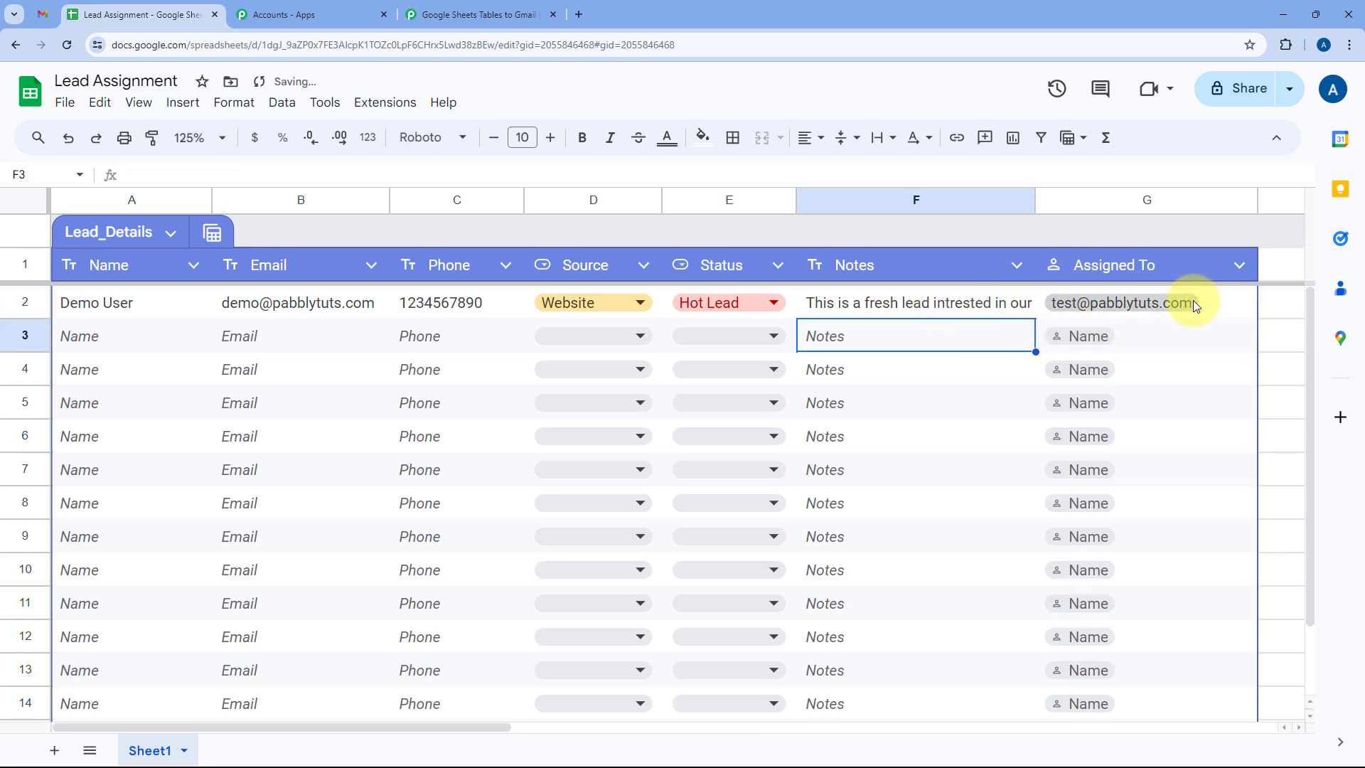
pyautogui.moveTo(1214, 305)
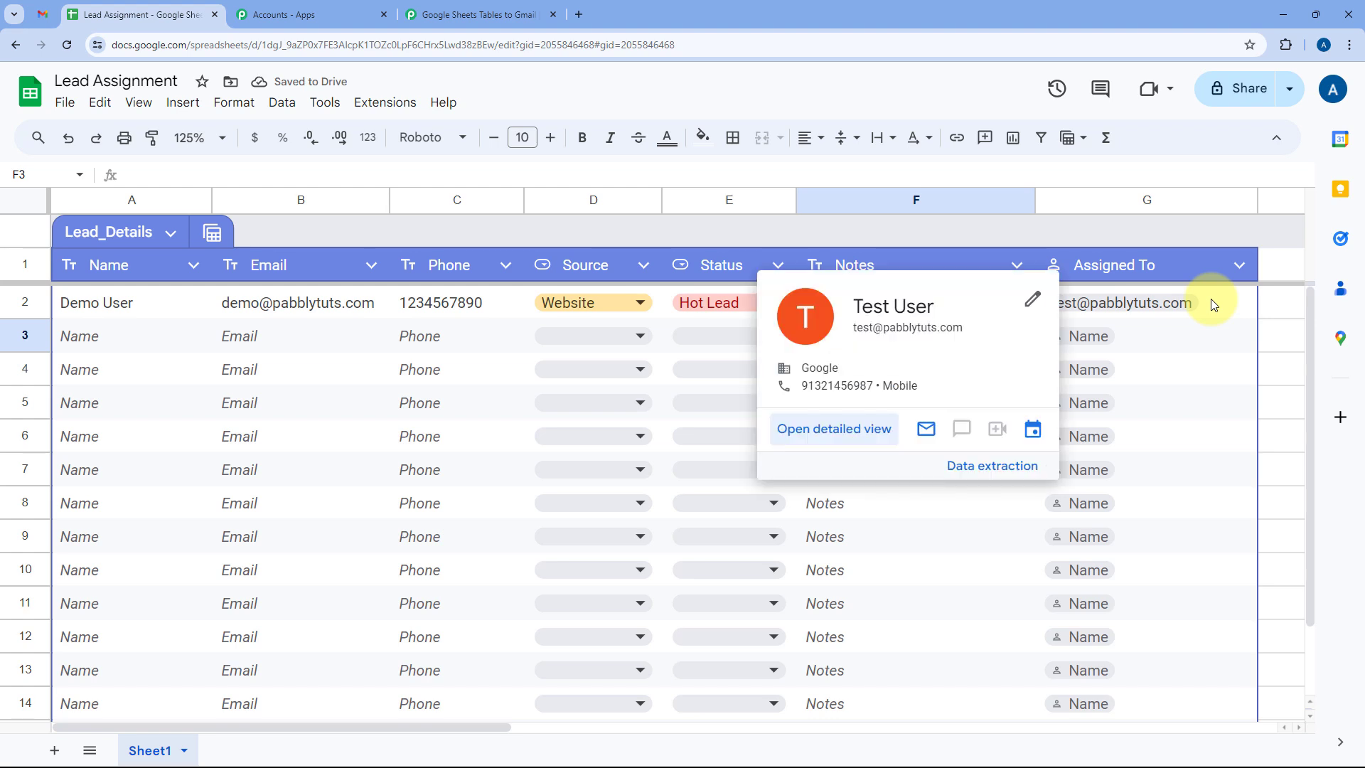
pyautogui.click(694, 330)
pyautogui.click(518, 340)
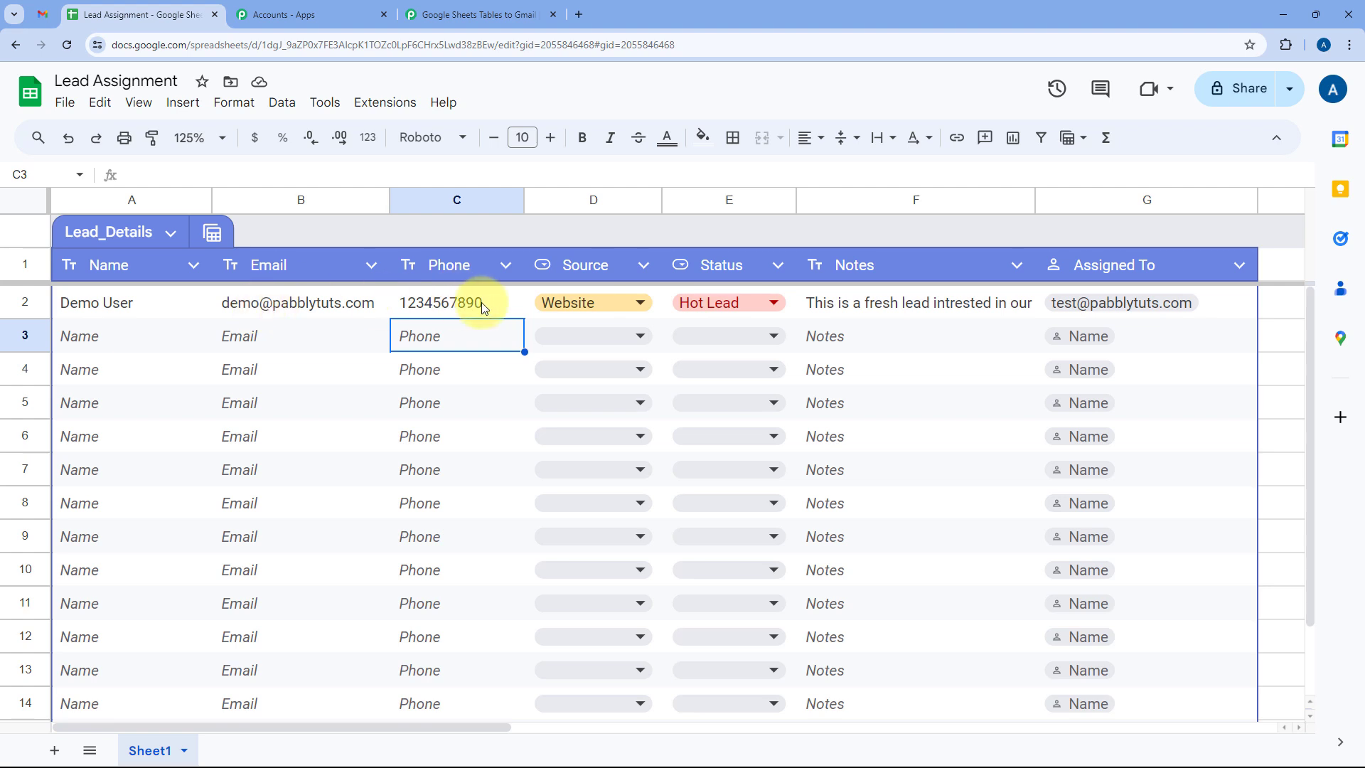
# Compare the captured TriggerColumn G, Hot Lead status, spreadsheet name and Source Website with the sheet.
pyautogui.click(473, 16)
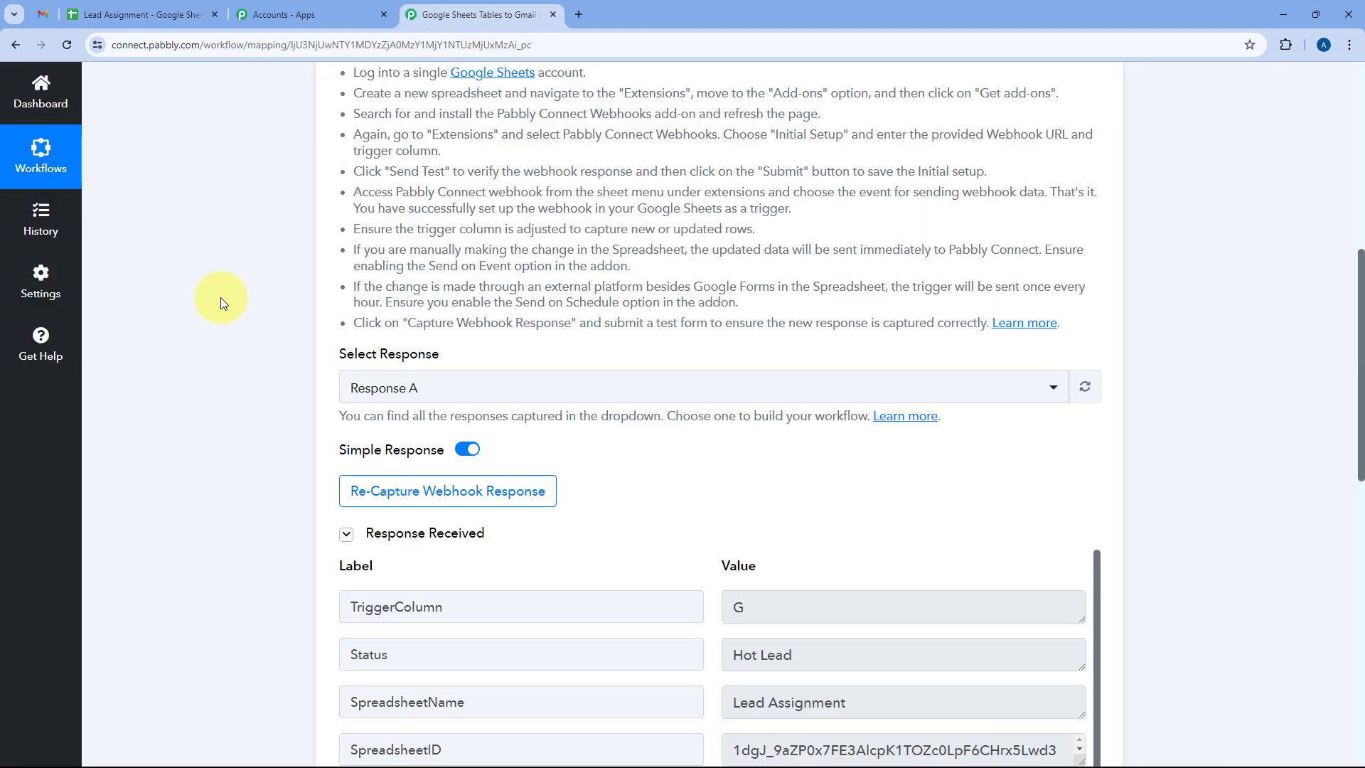
pyautogui.scroll(-3, 220, 298)
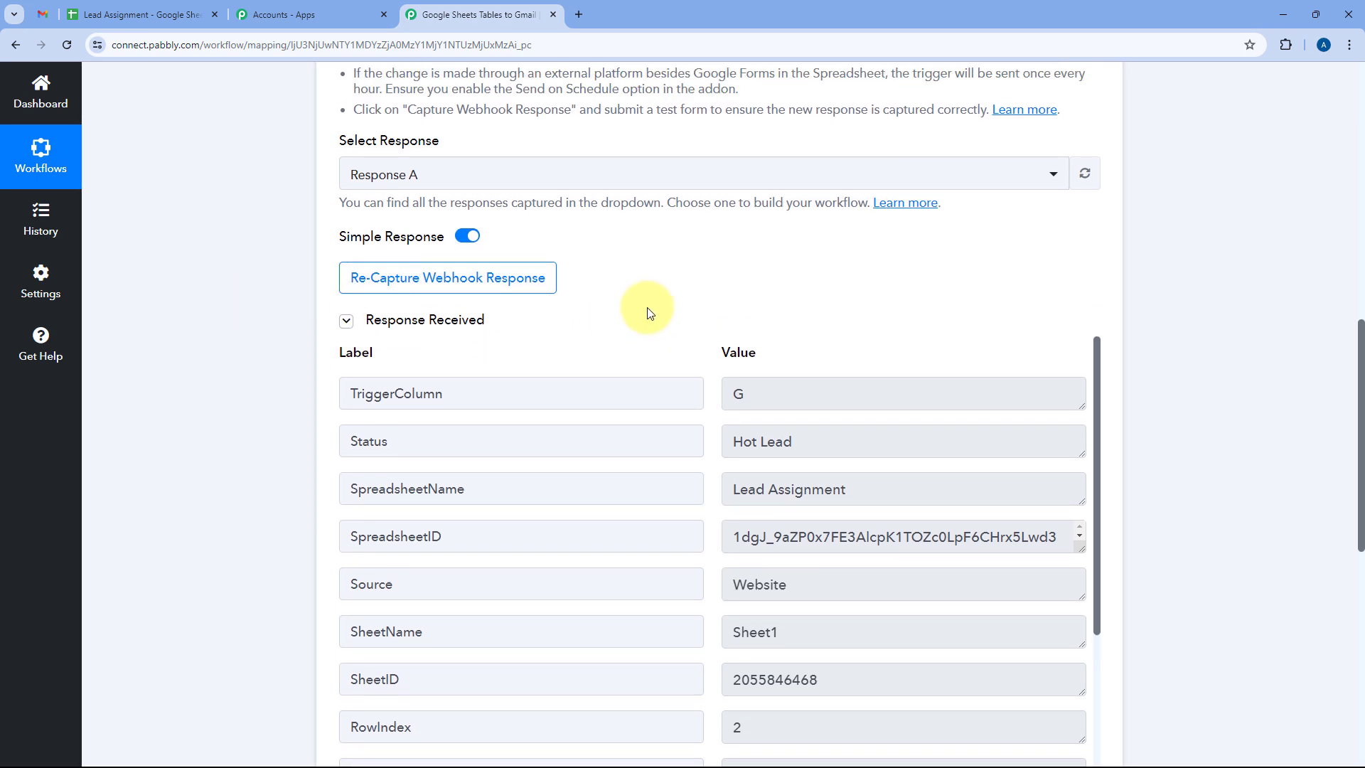
pyautogui.scroll(-2, 682, 310)
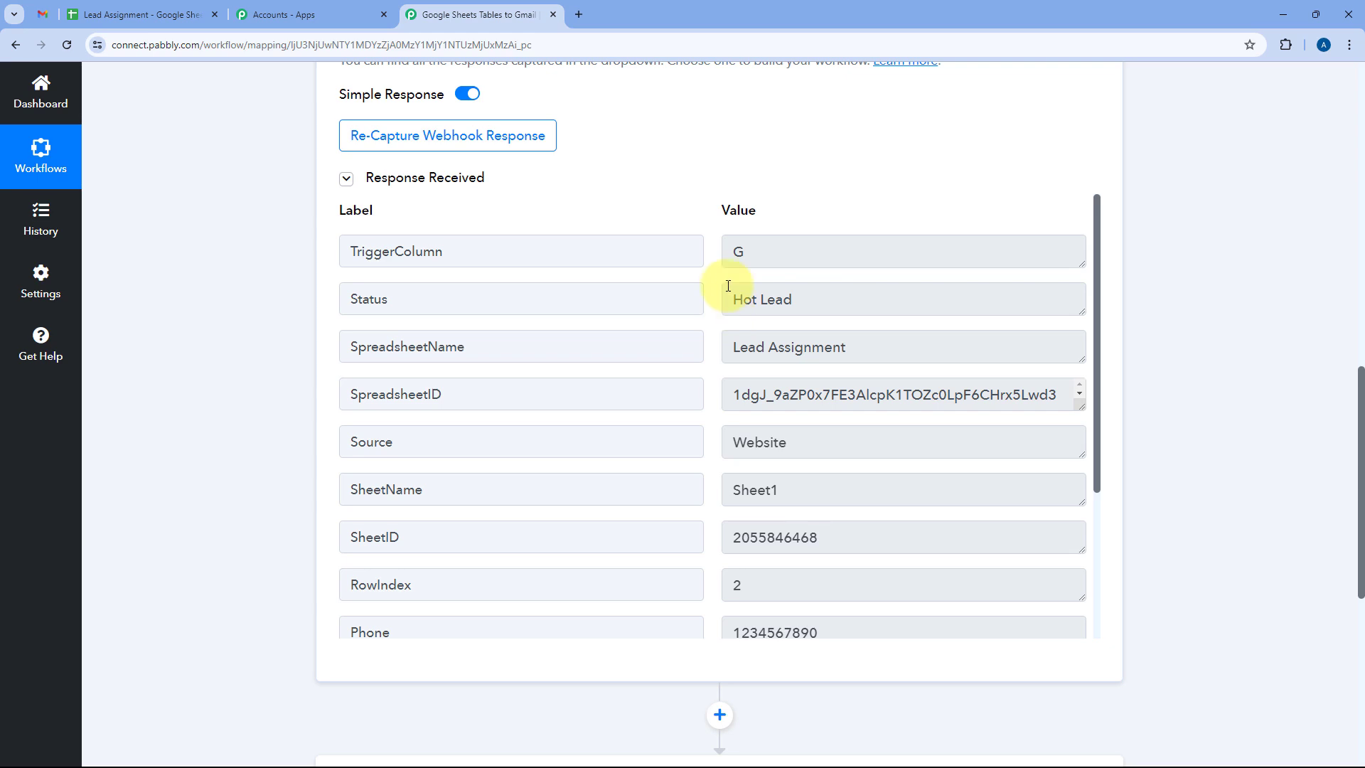
pyautogui.moveTo(448, 258); pyautogui.dragTo(295, 263)
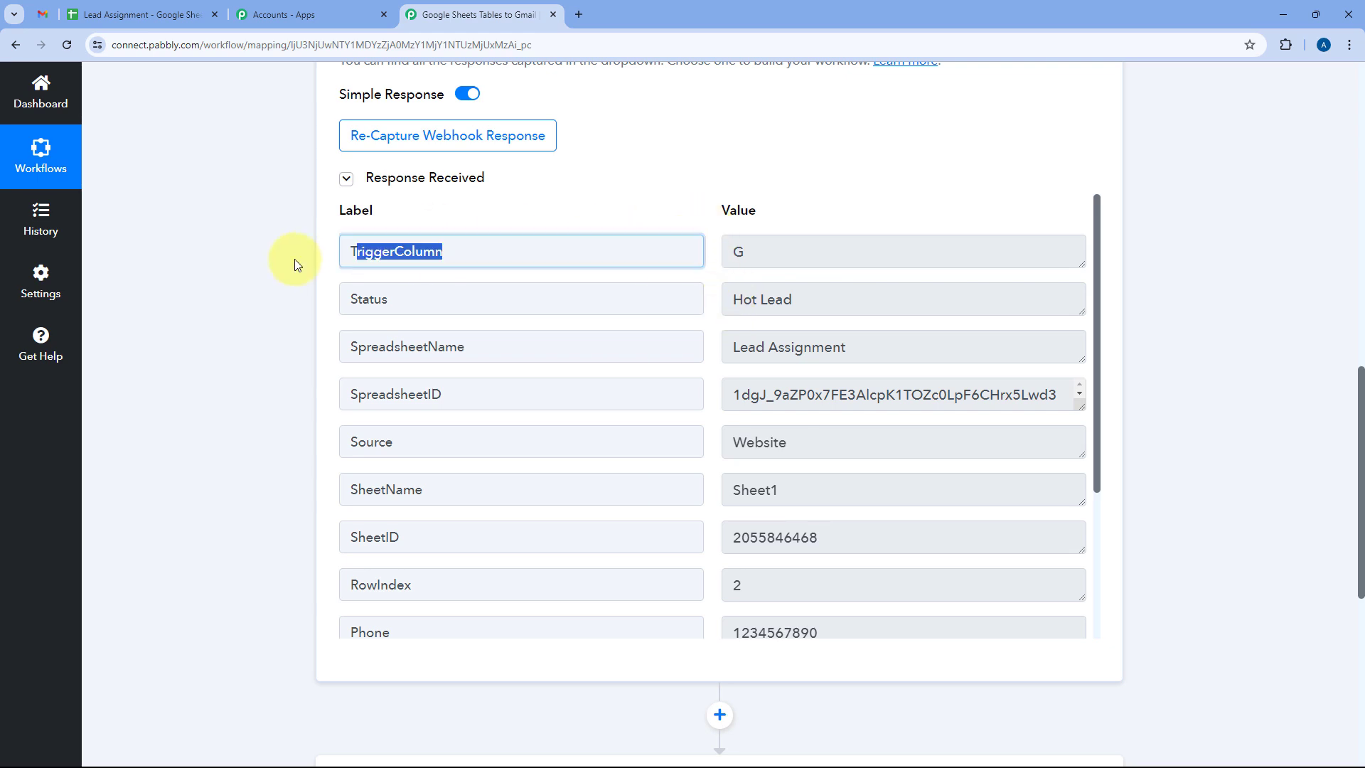
pyautogui.click(839, 246)
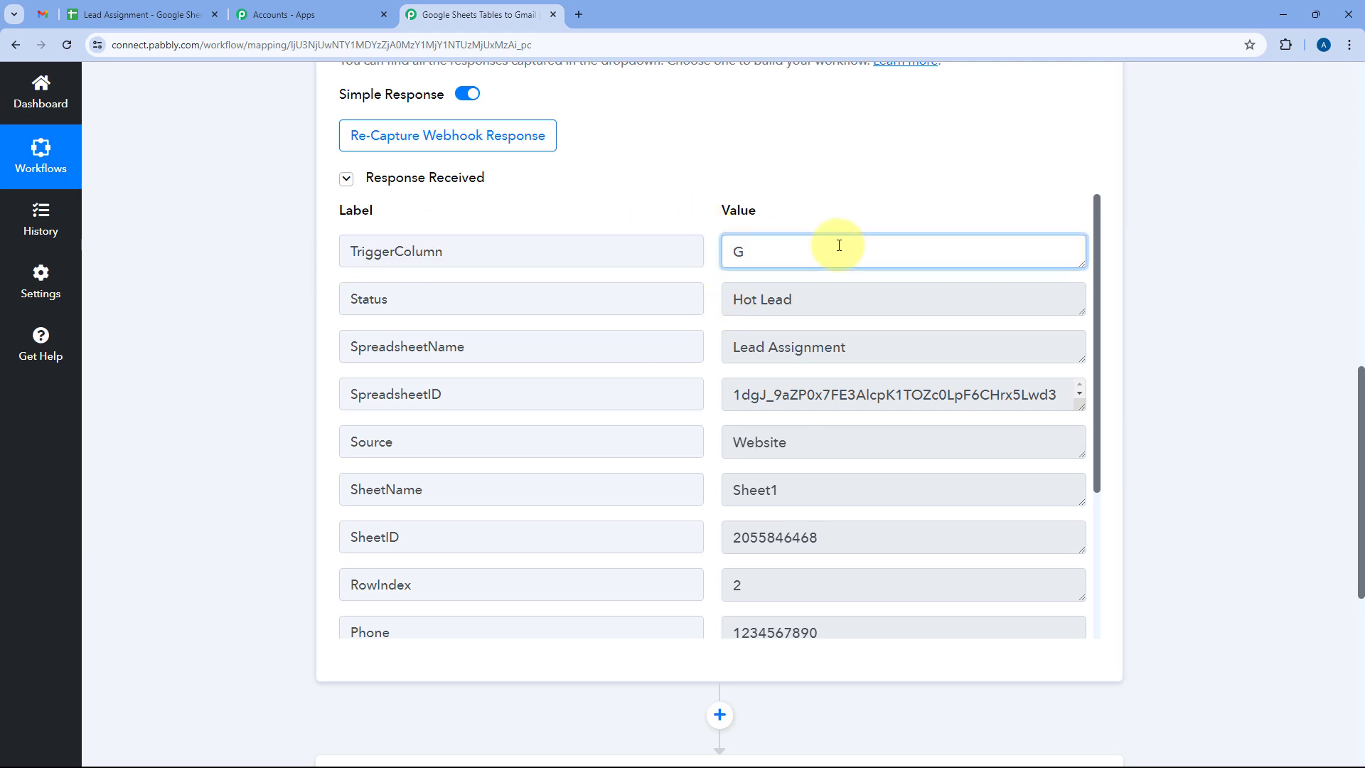
pyautogui.click(707, 250)
pyautogui.moveTo(436, 304); pyautogui.dragTo(336, 303)
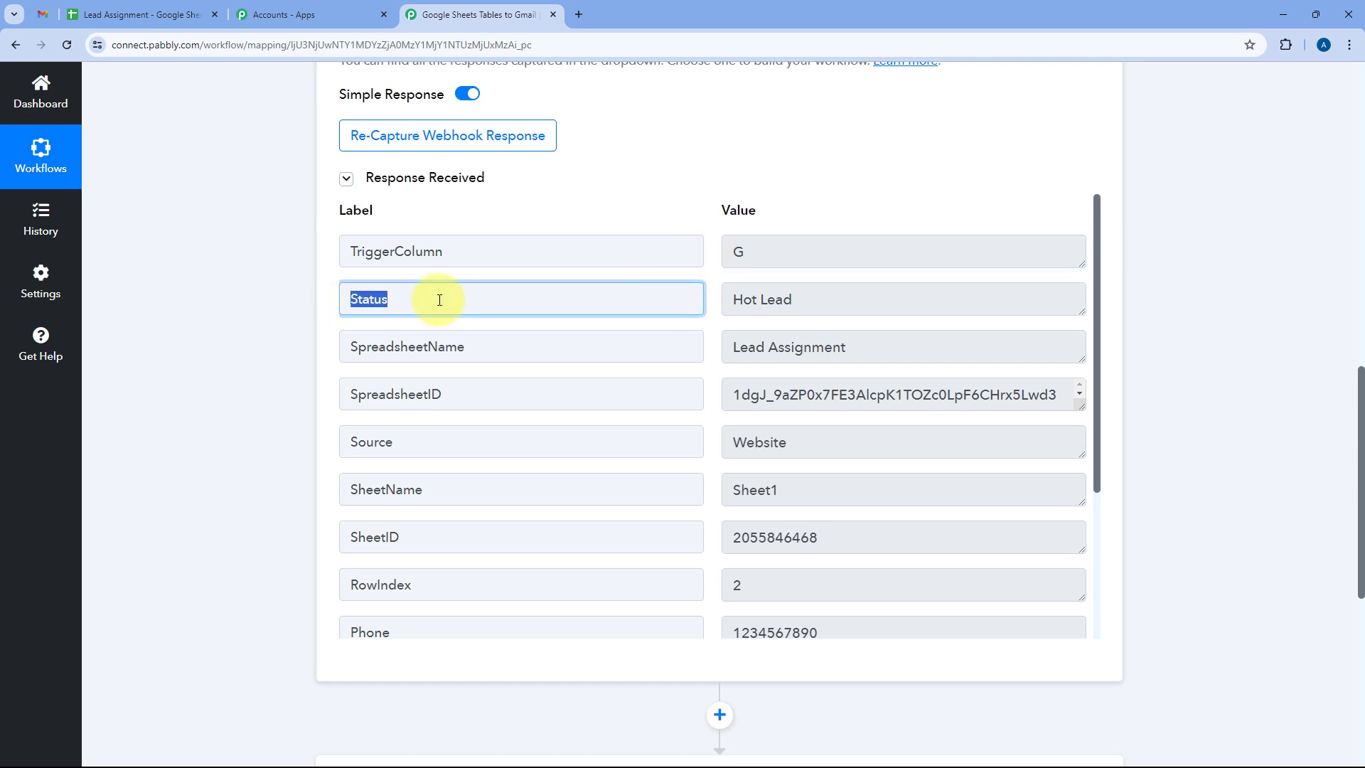
pyautogui.moveTo(817, 299); pyautogui.dragTo(688, 305)
pyautogui.click(128, 14)
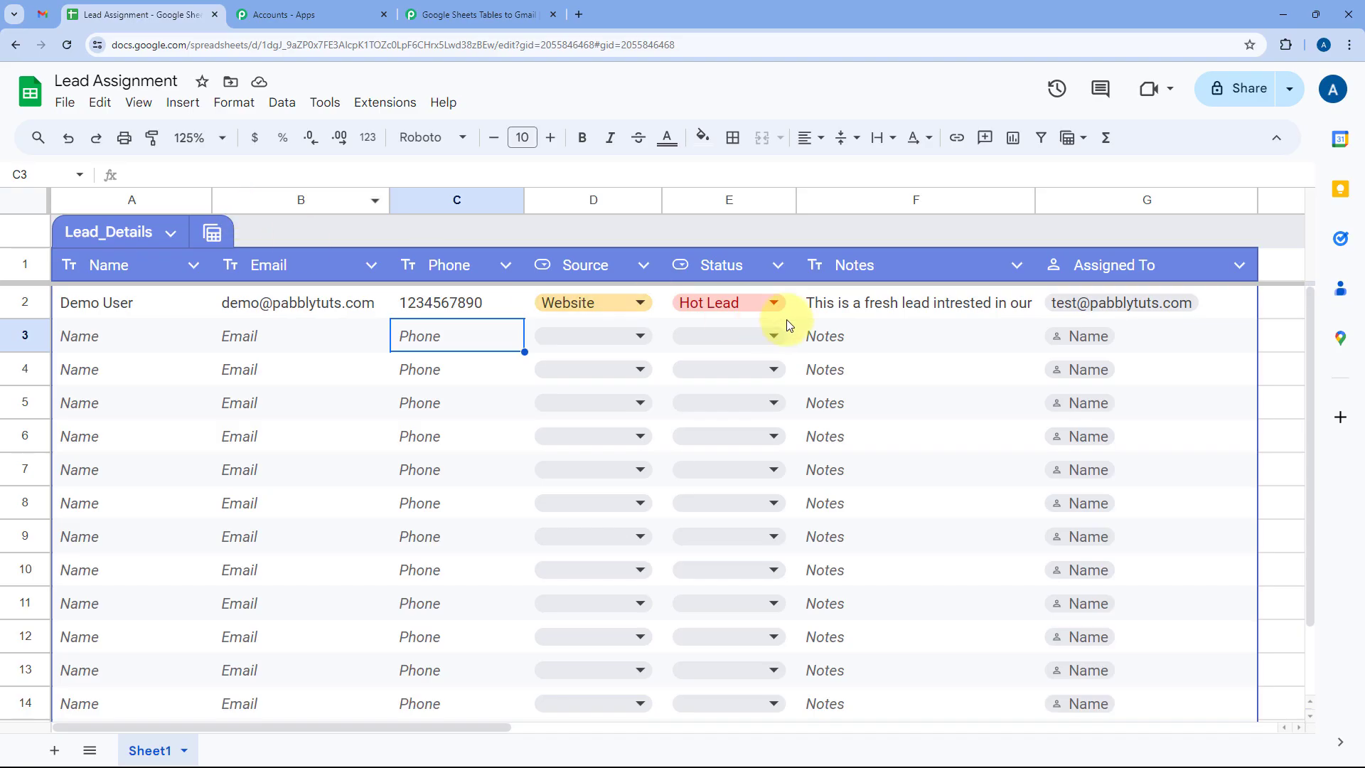
pyautogui.click(484, 14)
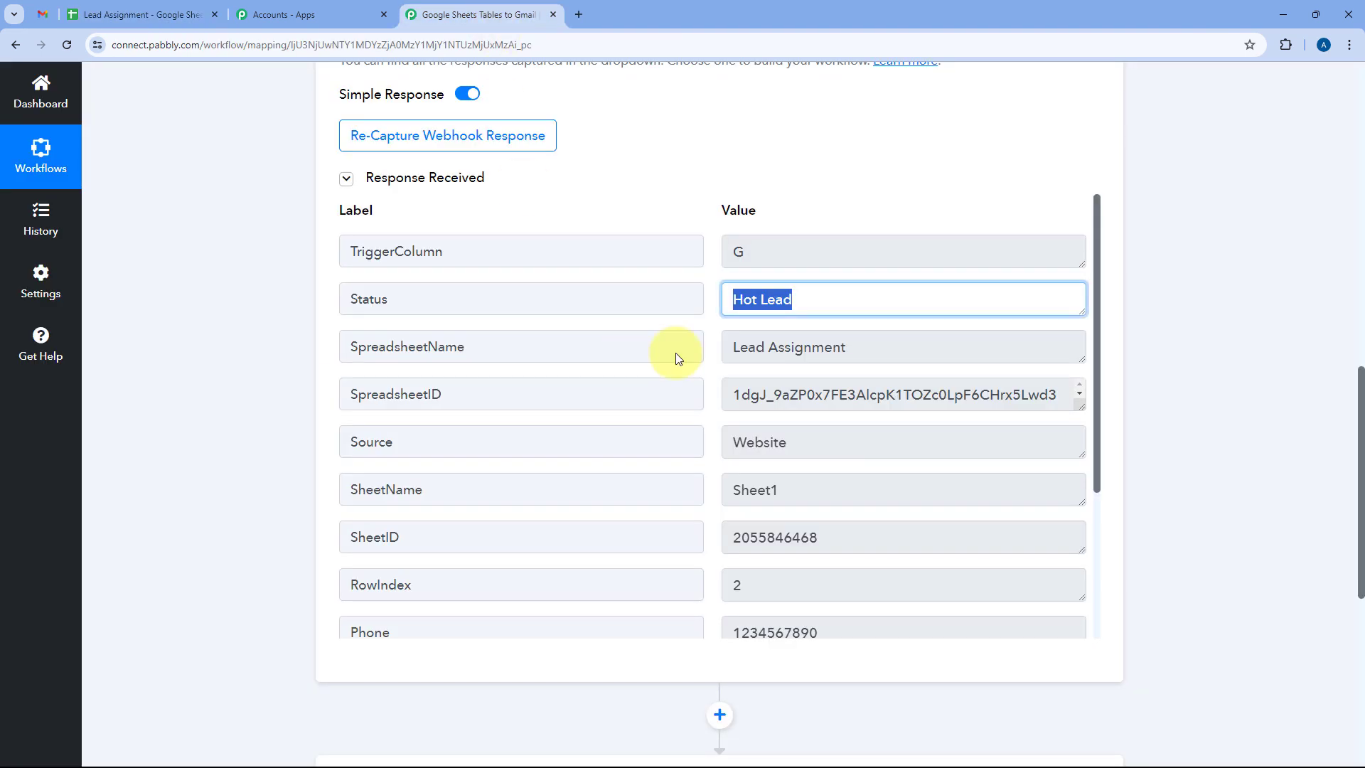
pyautogui.moveTo(947, 355); pyautogui.dragTo(1102, 390)
pyautogui.moveTo(789, 442); pyautogui.dragTo(718, 439)
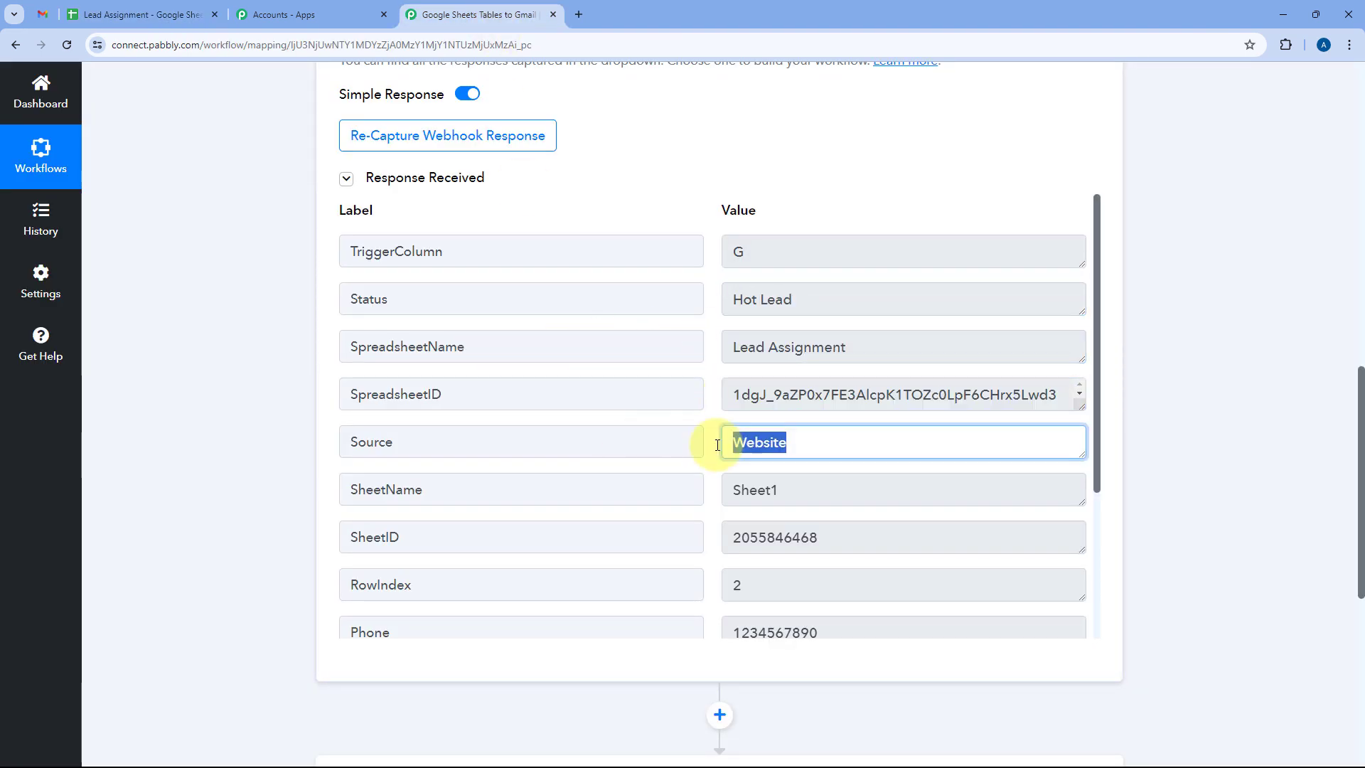
pyautogui.click(149, 14)
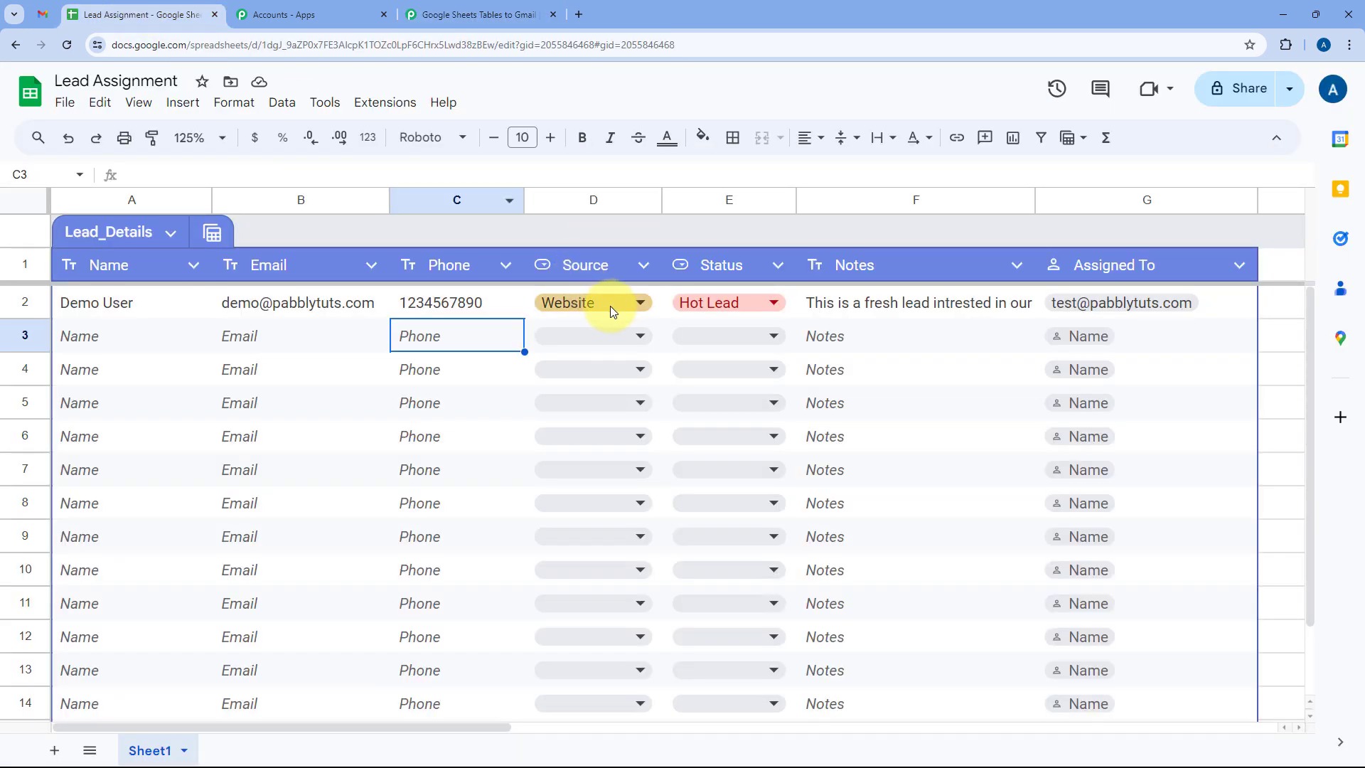
pyautogui.click(491, 14)
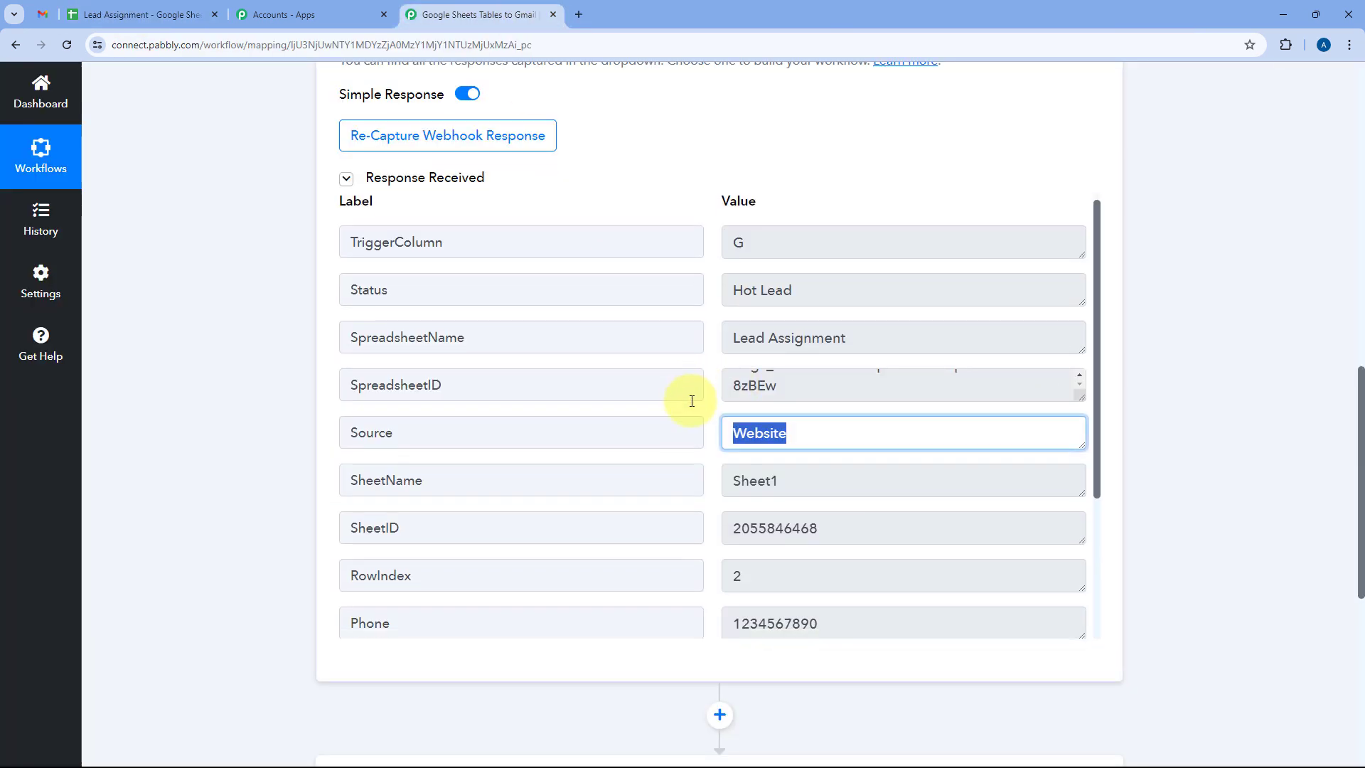
# Inspect the captured SheetID, Phone and Notes, enlarging the Notes box to read it fully.
pyautogui.scroll(-1, 817, 429)
pyautogui.moveTo(817, 426); pyautogui.dragTo(701, 396)
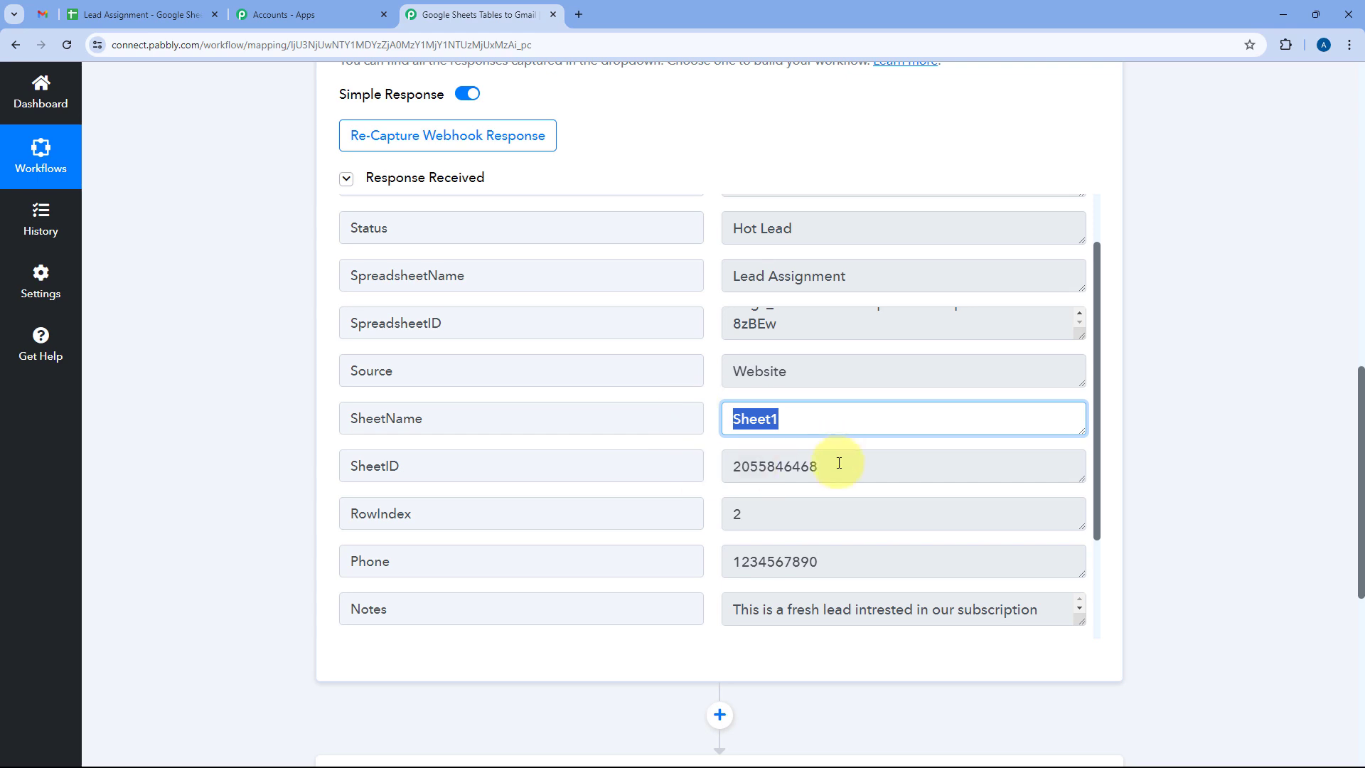
pyautogui.moveTo(839, 463); pyautogui.dragTo(712, 465)
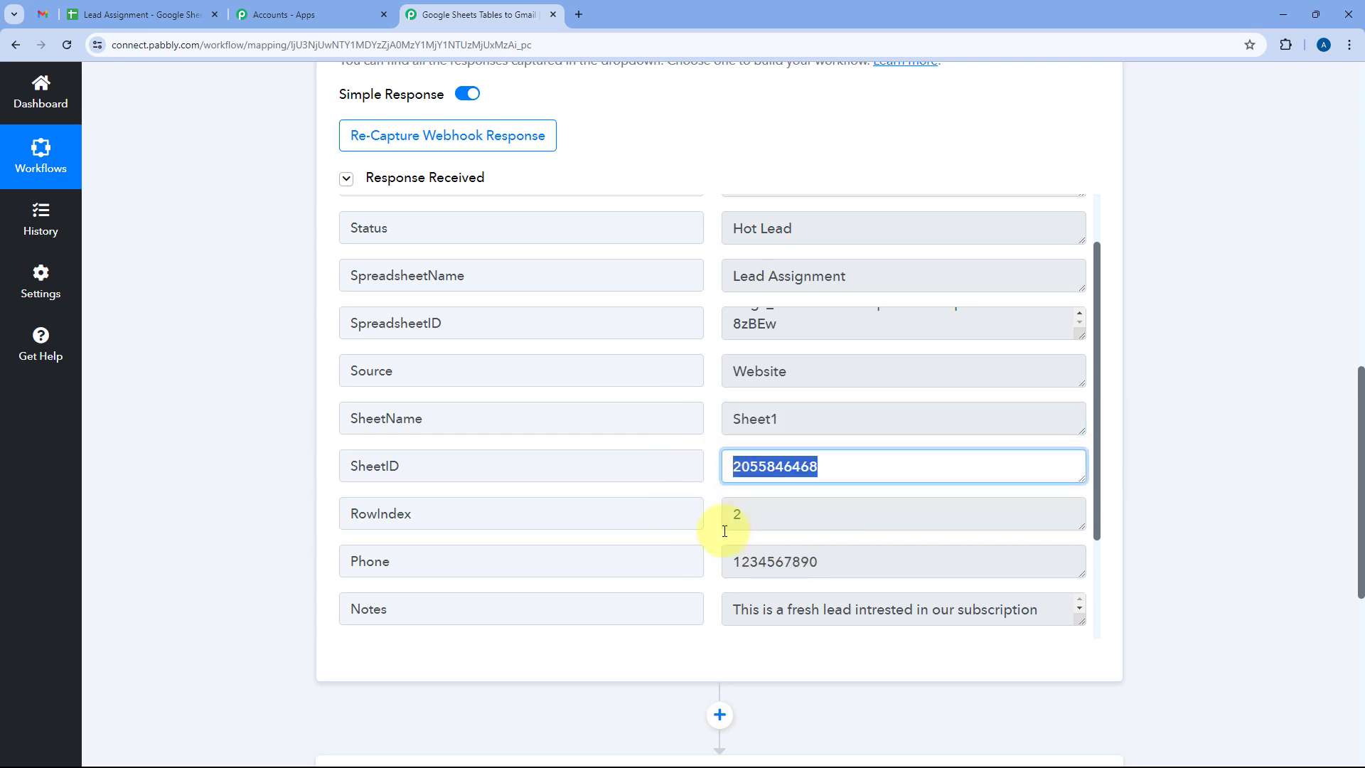
pyautogui.moveTo(841, 557); pyautogui.dragTo(729, 565)
pyautogui.moveTo(1028, 606); pyautogui.dragTo(667, 607)
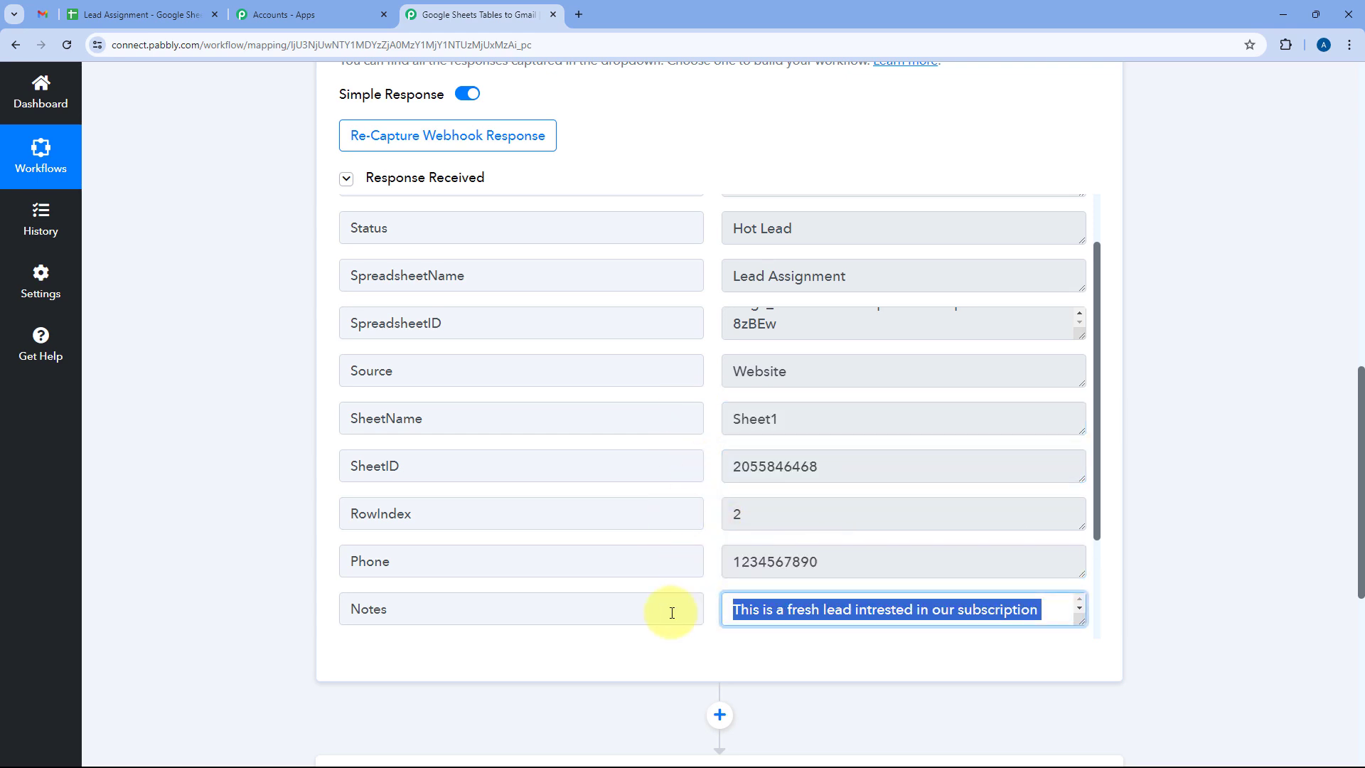
pyautogui.click(984, 622)
pyautogui.moveTo(1080, 620); pyautogui.dragTo(1083, 692)
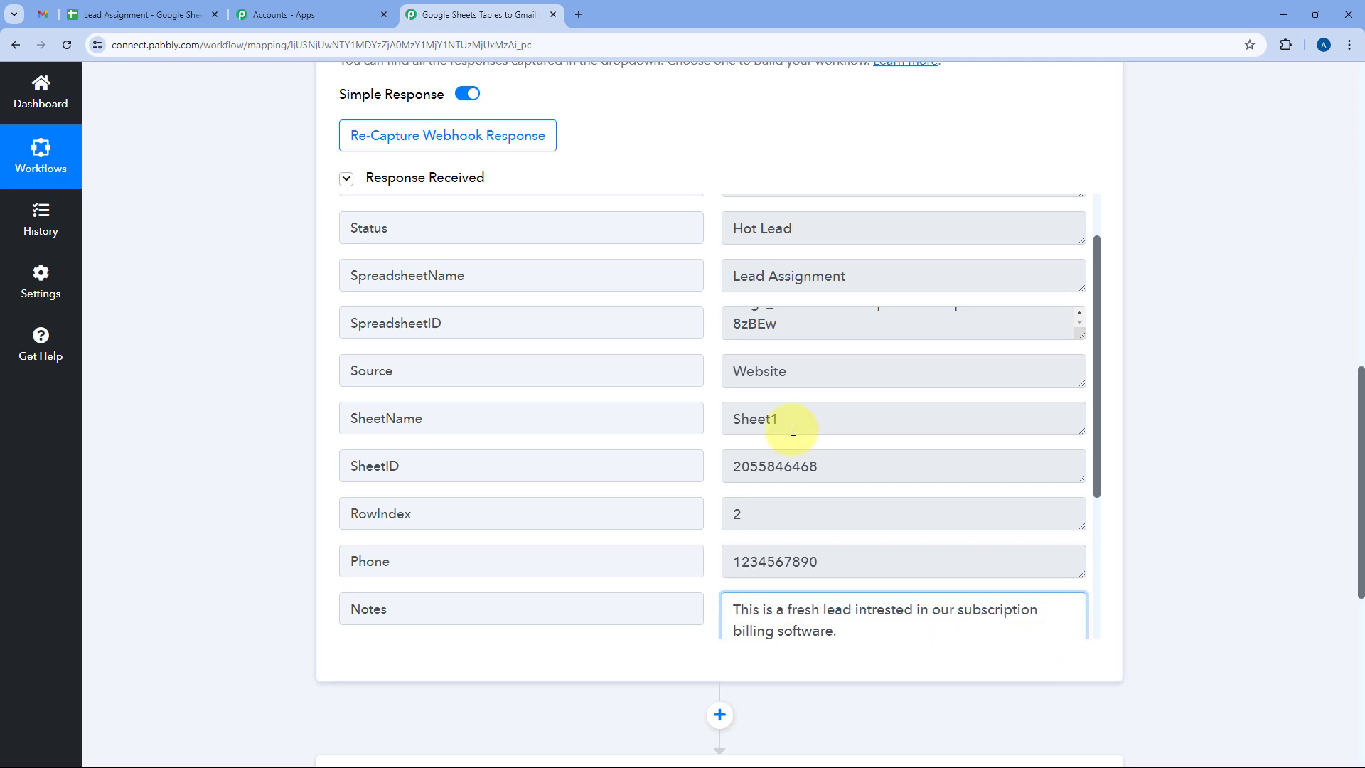
pyautogui.scroll(-5, 768, 384)
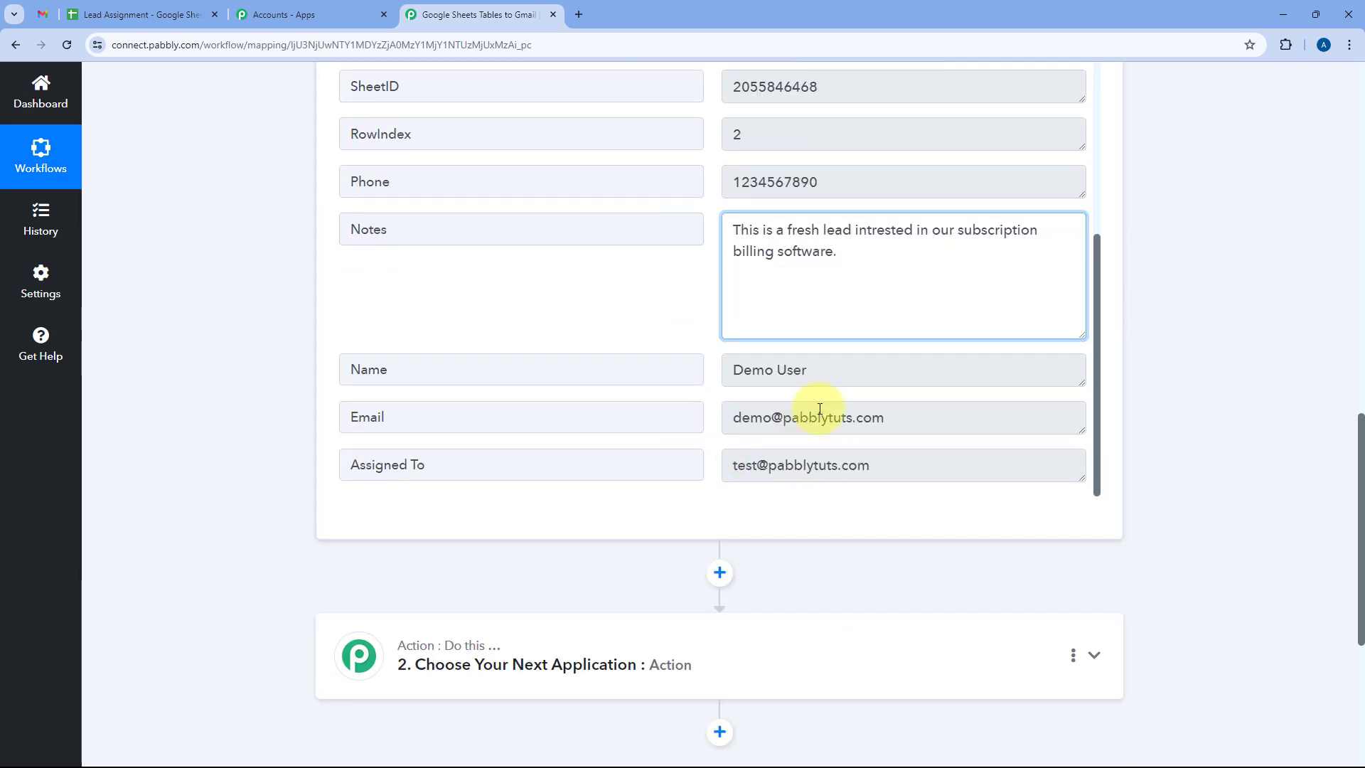
# Check the captured lead name, email and assignee email, then return to the Lead Assignment sheet.
pyautogui.click(808, 369)
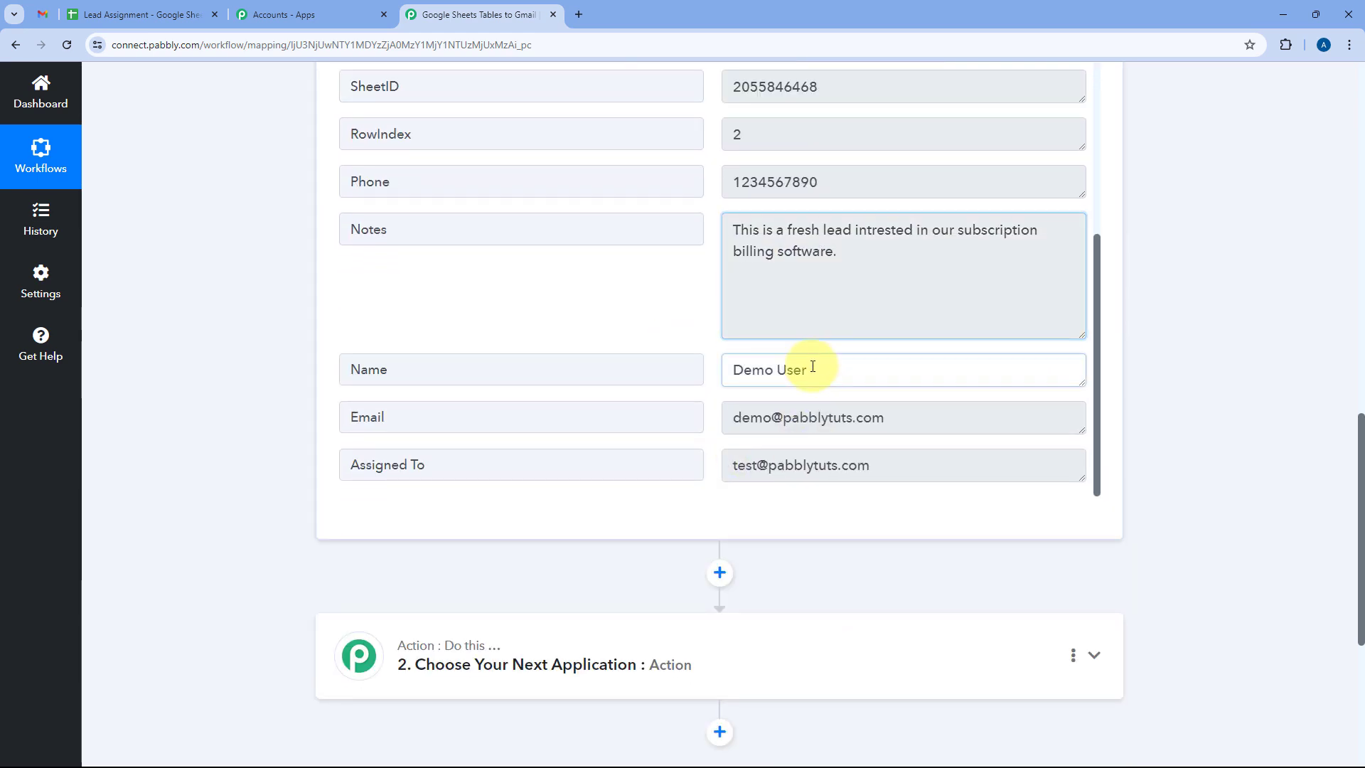
pyautogui.moveTo(808, 369); pyautogui.dragTo(691, 372)
pyautogui.moveTo(913, 419); pyautogui.dragTo(701, 421)
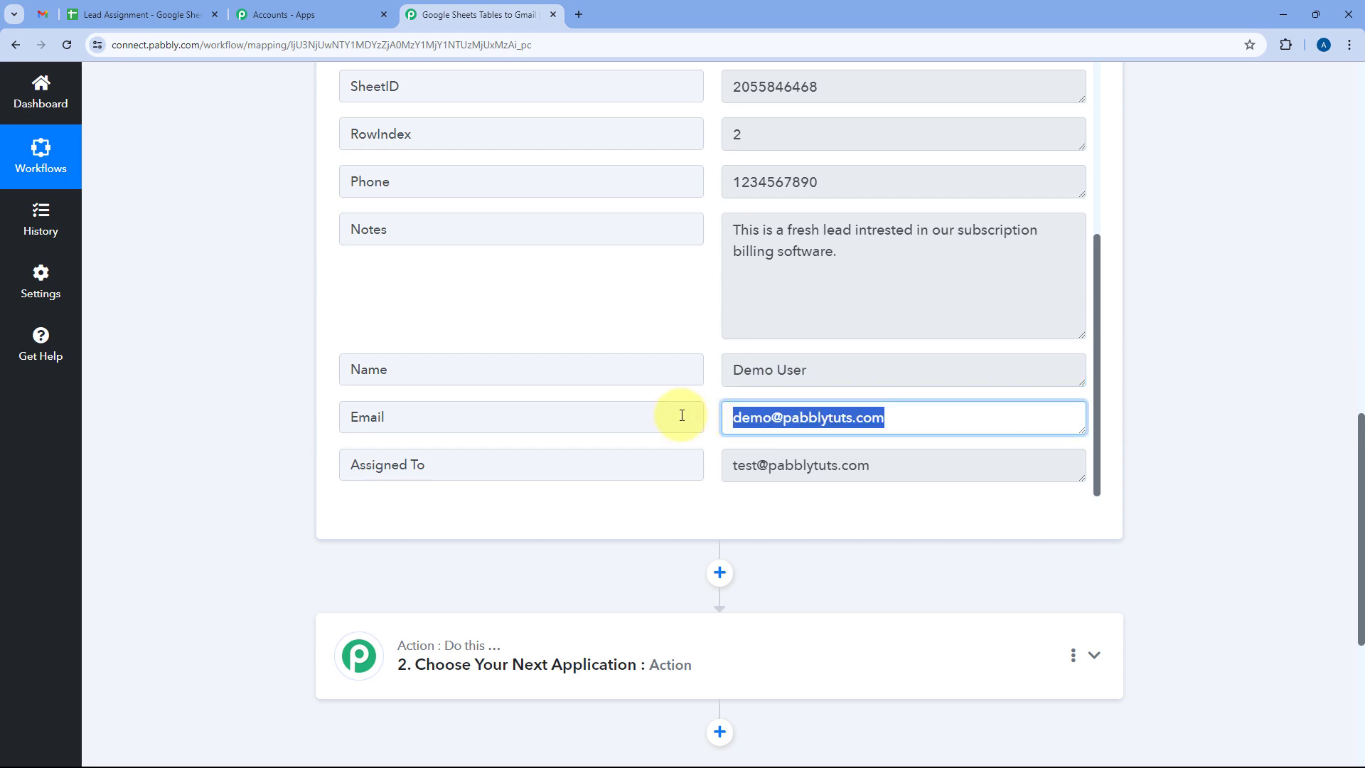
pyautogui.moveTo(899, 466); pyautogui.dragTo(707, 462)
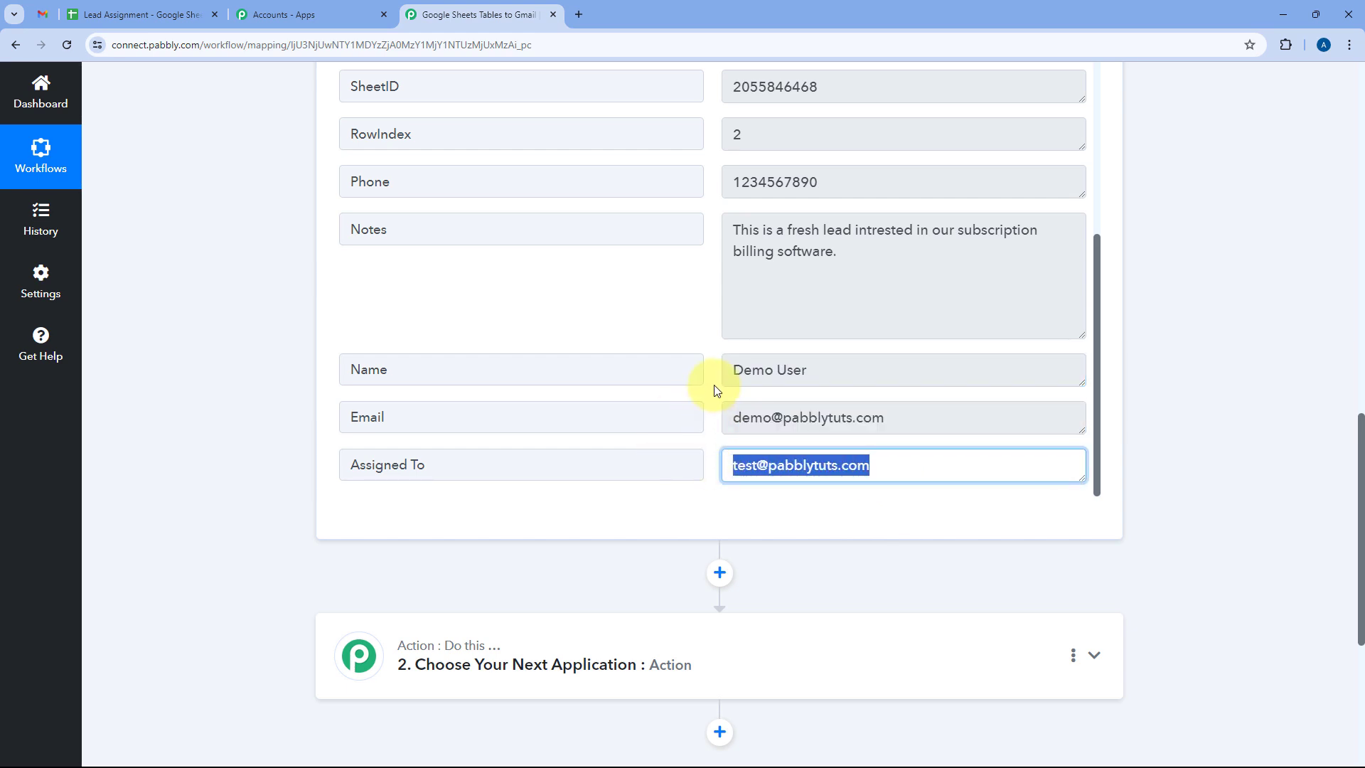
pyautogui.click(174, 9)
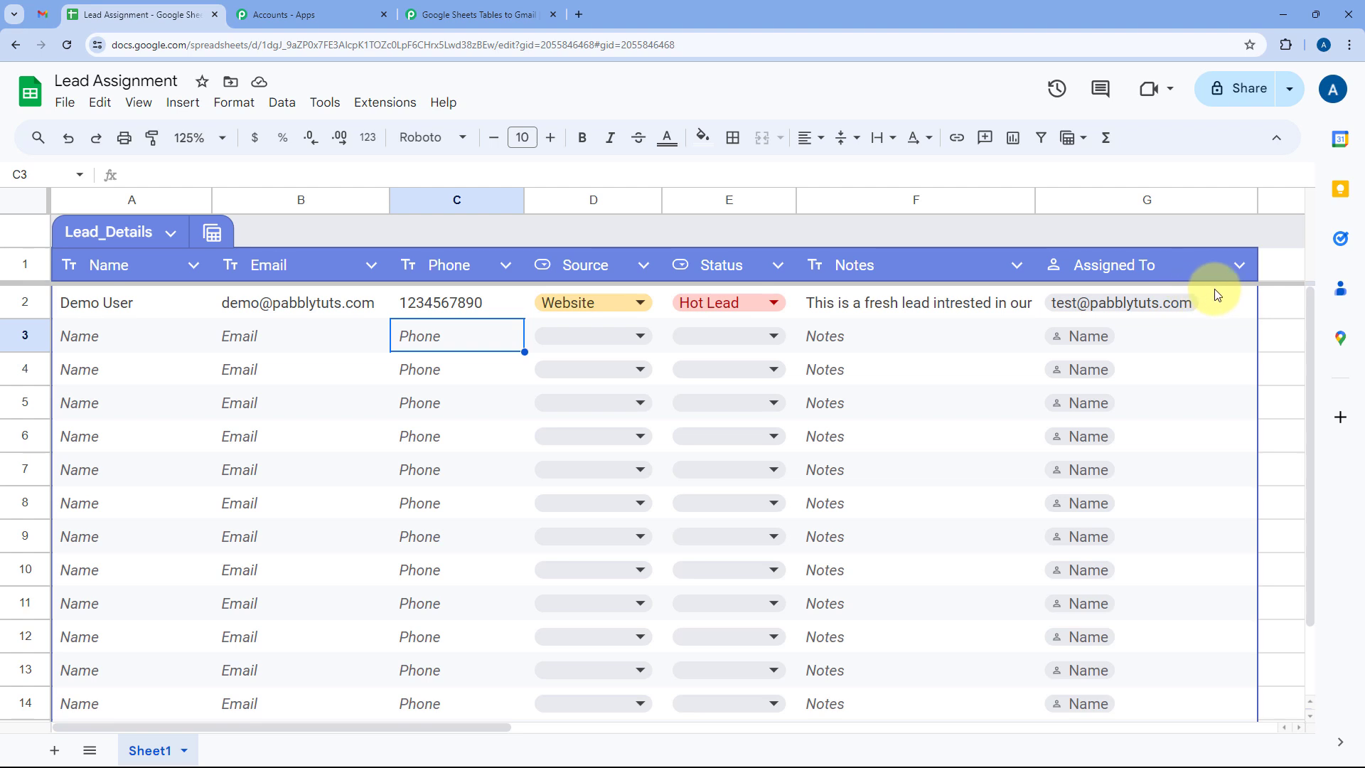
# Compare the G2 assignee chip with the captured Assigned To email in Pabbly.
pyautogui.moveTo(1217, 294)
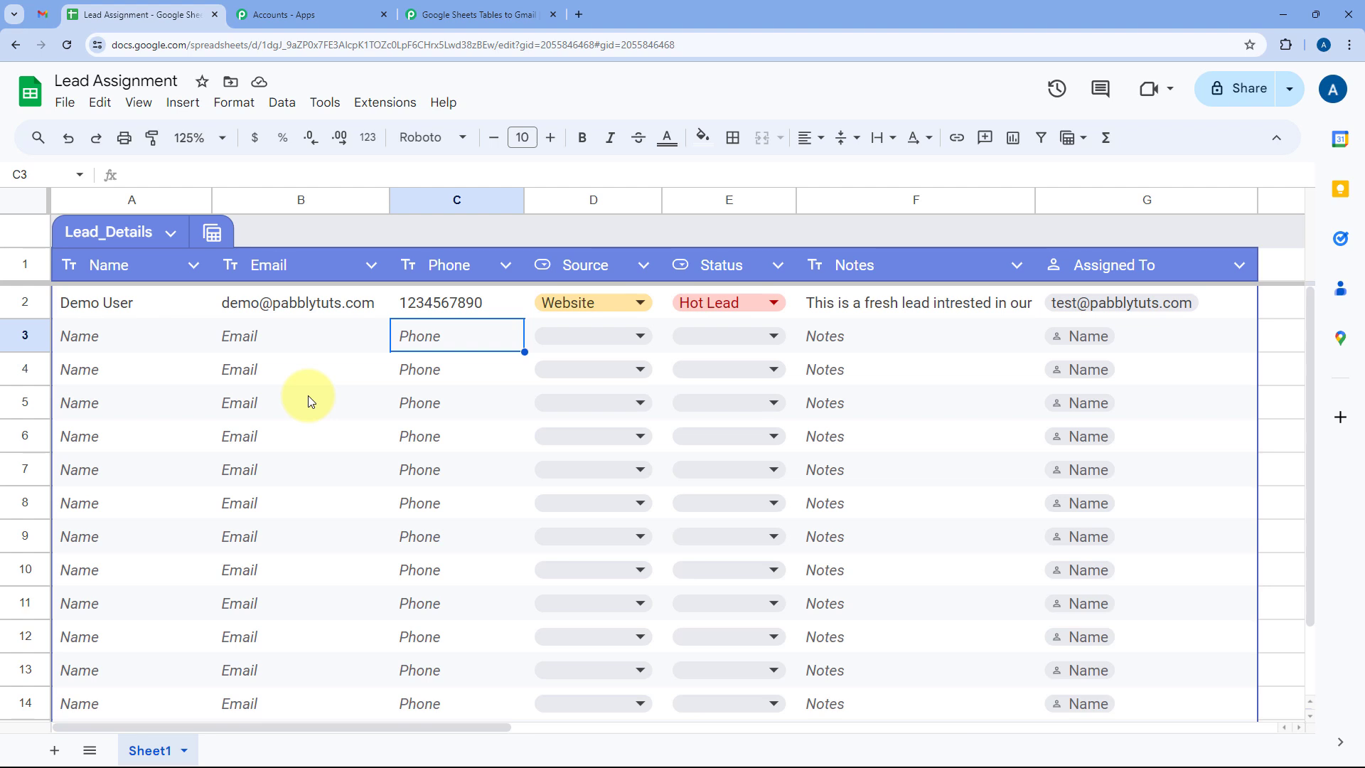
pyautogui.click(455, 14)
pyautogui.click(169, 8)
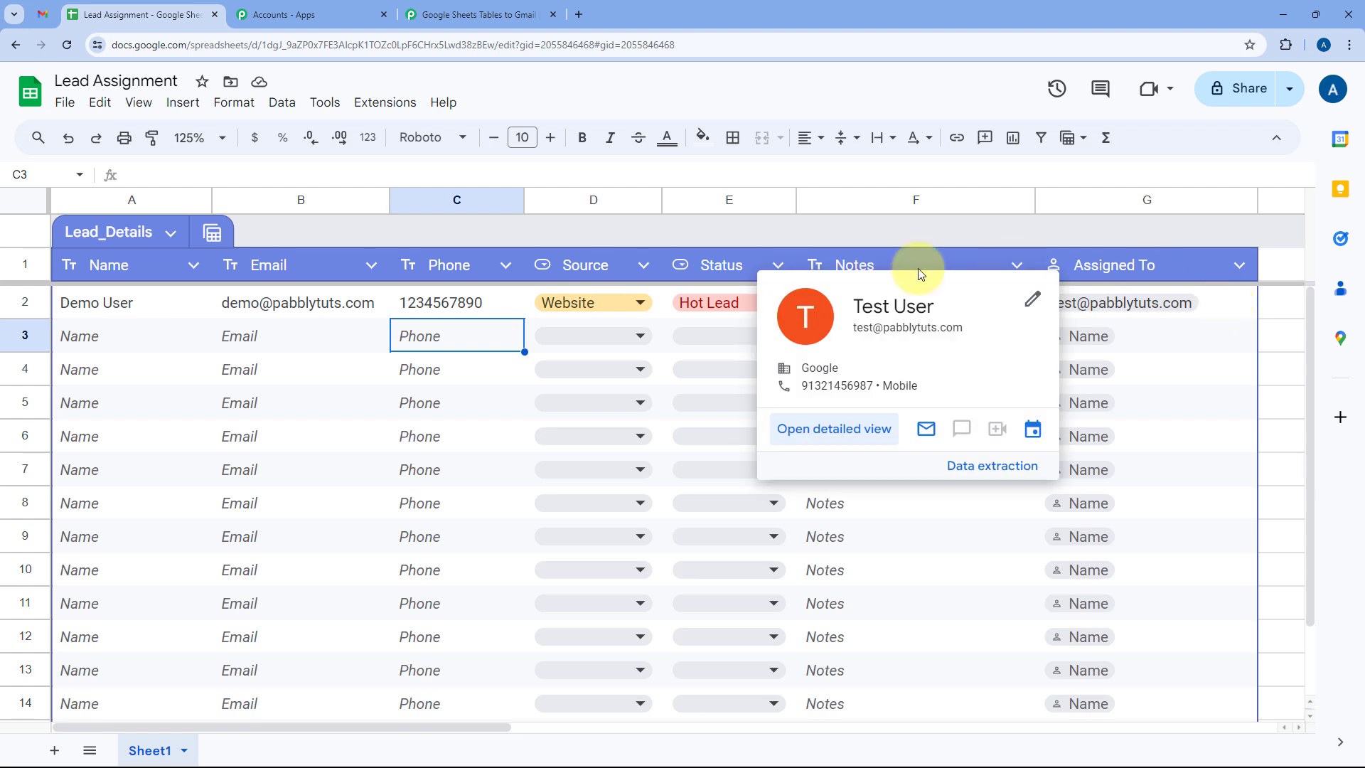
pyautogui.click(199, 336)
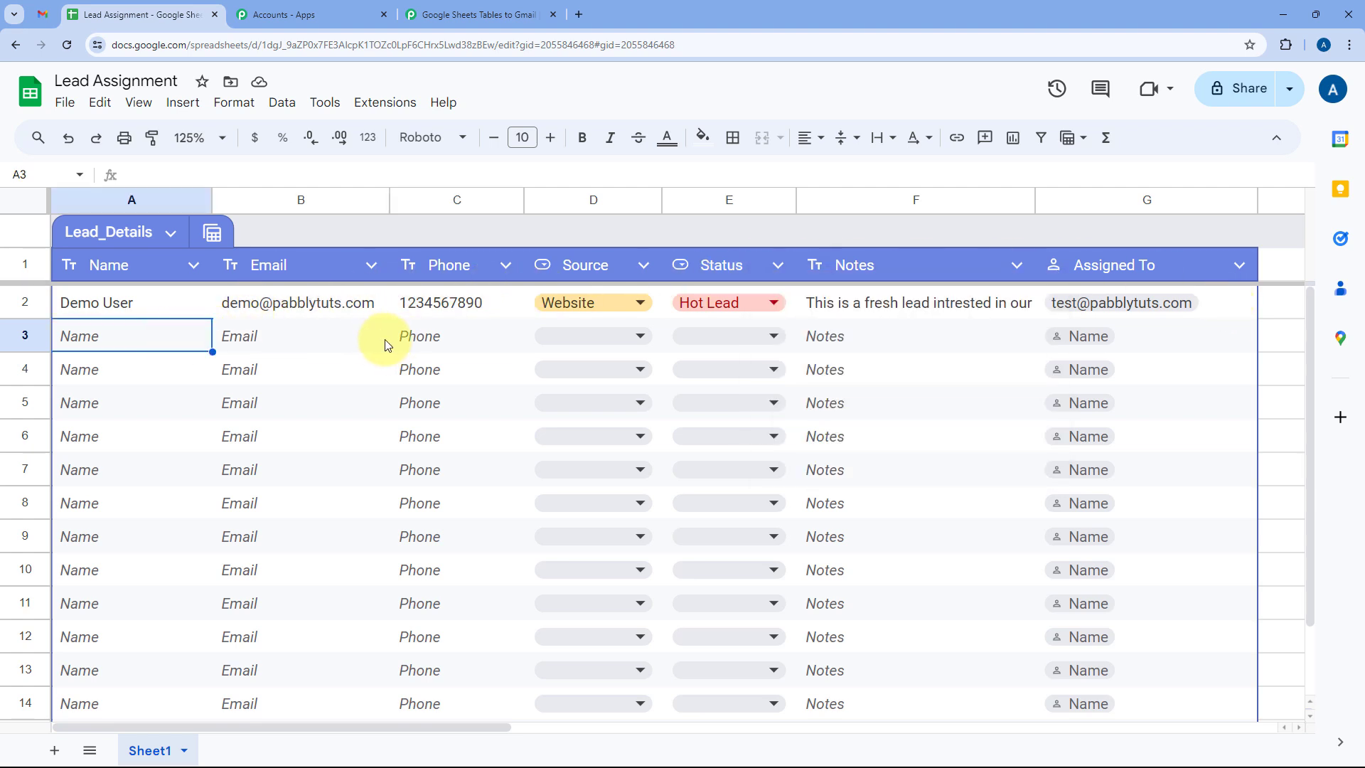
pyautogui.click(496, 9)
pyautogui.scroll(-1, 567, 341)
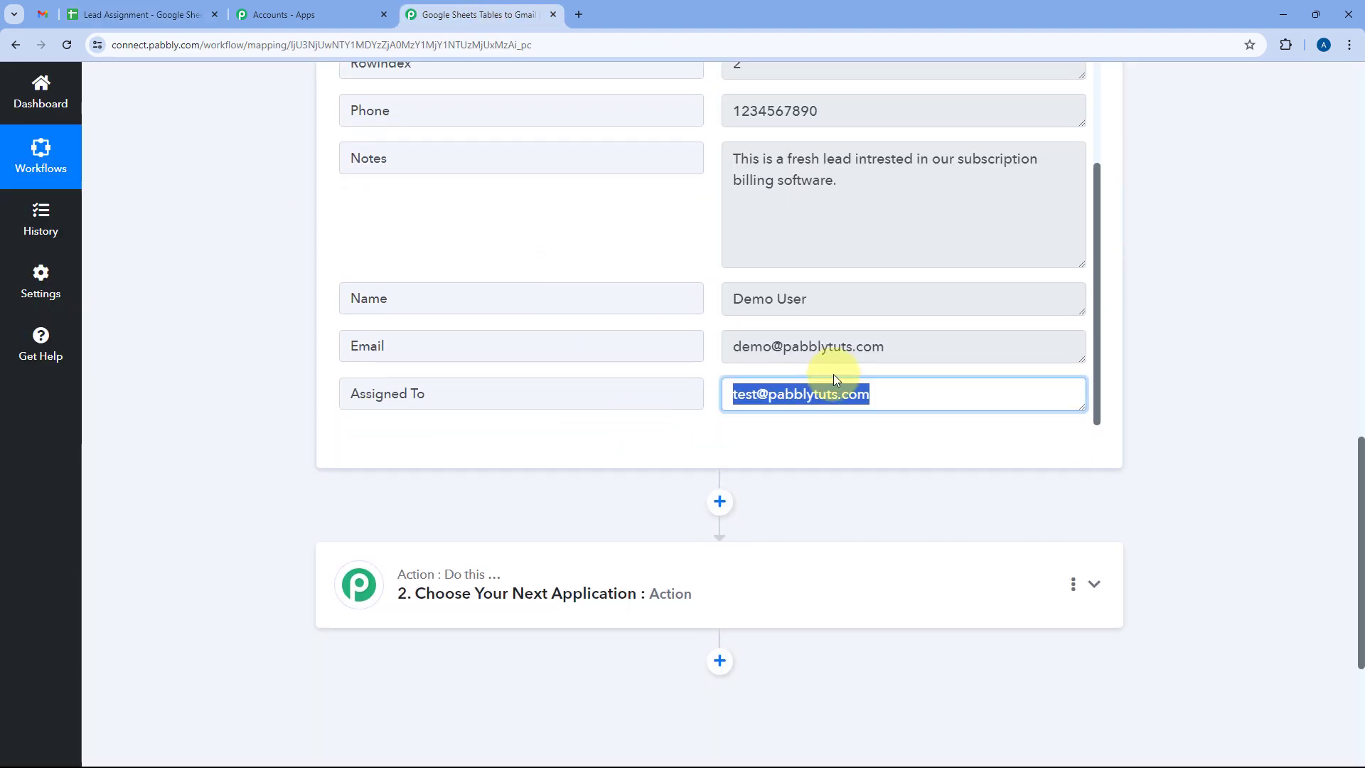
pyautogui.click(884, 399)
pyautogui.moveTo(884, 399); pyautogui.dragTo(716, 397)
# Check row 3's Notes and Assigned To cells, then scroll the workflow down to the Action step.
pyautogui.click(206, 14)
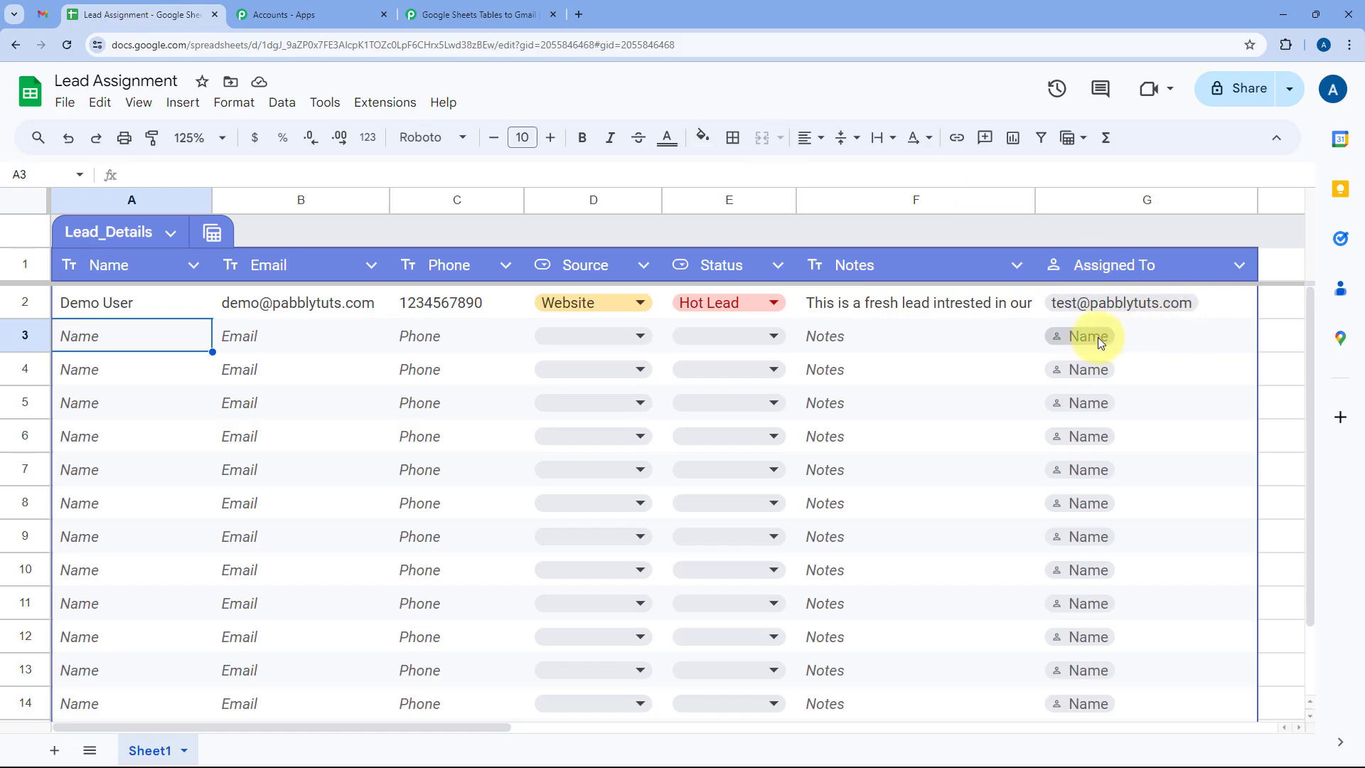
pyautogui.moveTo(1102, 337); pyautogui.dragTo(907, 327)
pyautogui.click(952, 359)
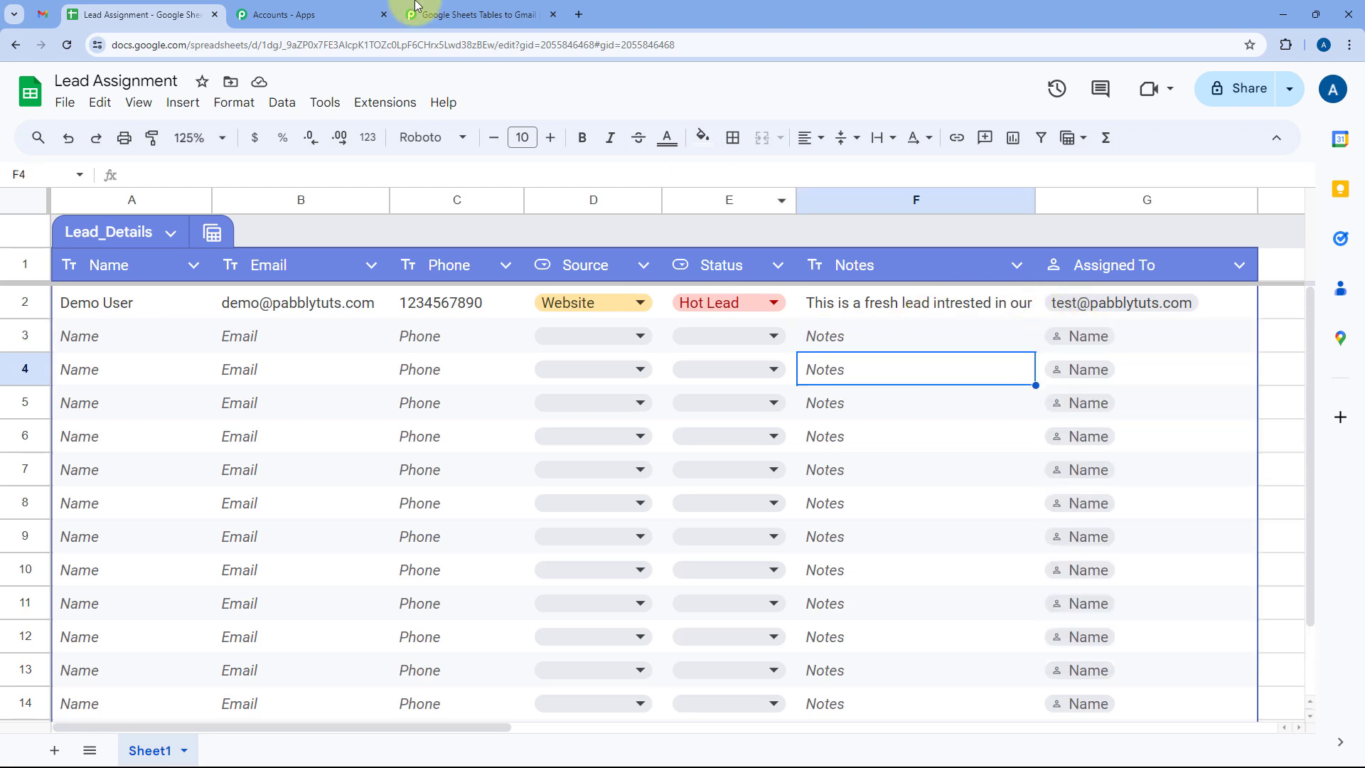
pyautogui.click(470, 7)
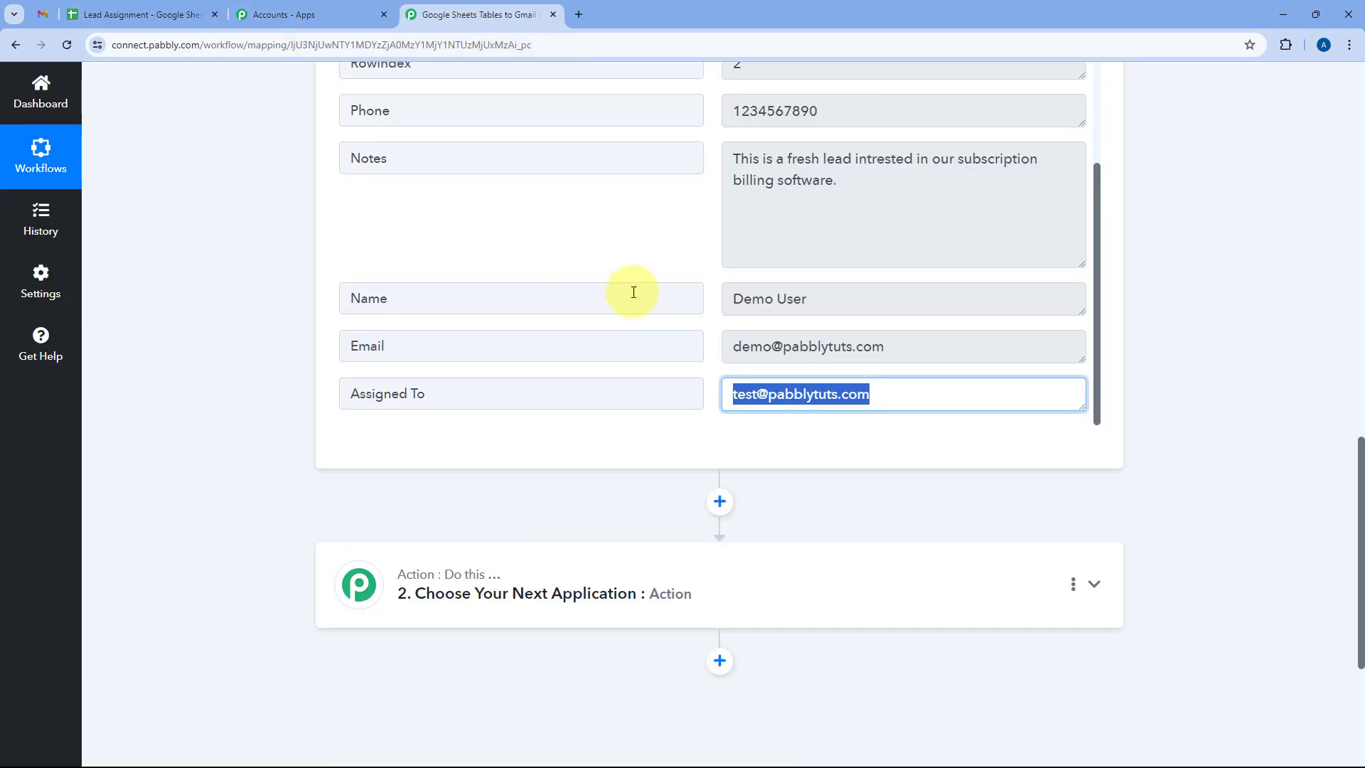
pyautogui.scroll(-1, 704, 227)
# Choose Gmail as the app for the workflow's second step.
pyautogui.scroll(-2, 685, 388)
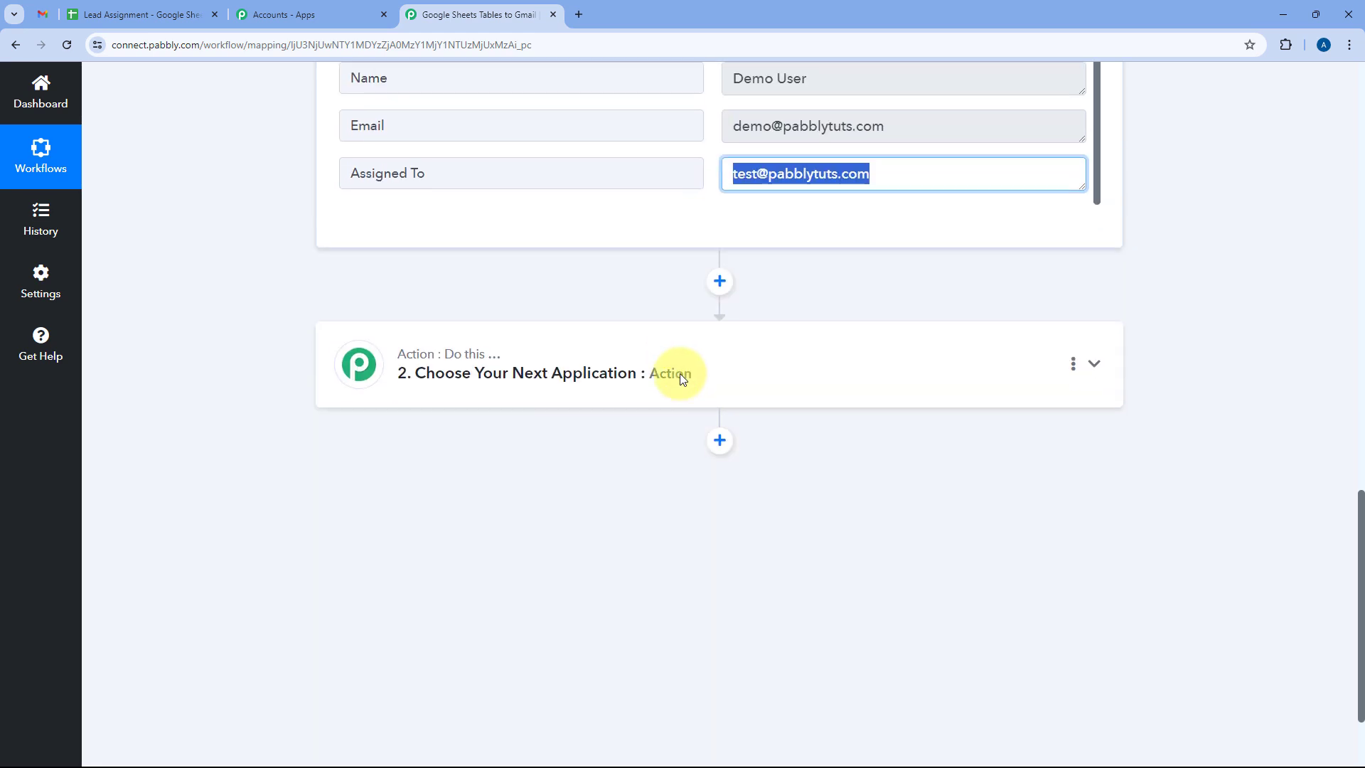
pyautogui.click(681, 379)
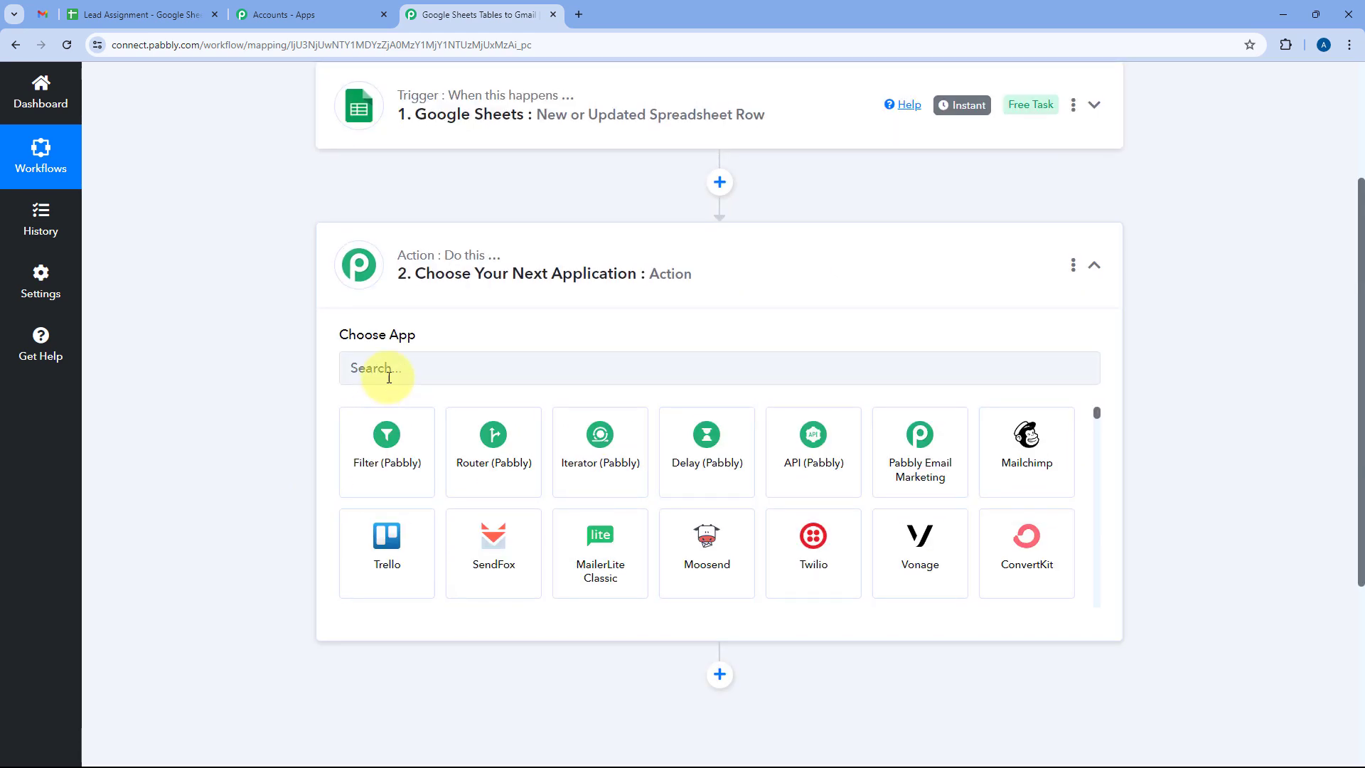
pyautogui.click(389, 378)
pyautogui.write('Gmail')
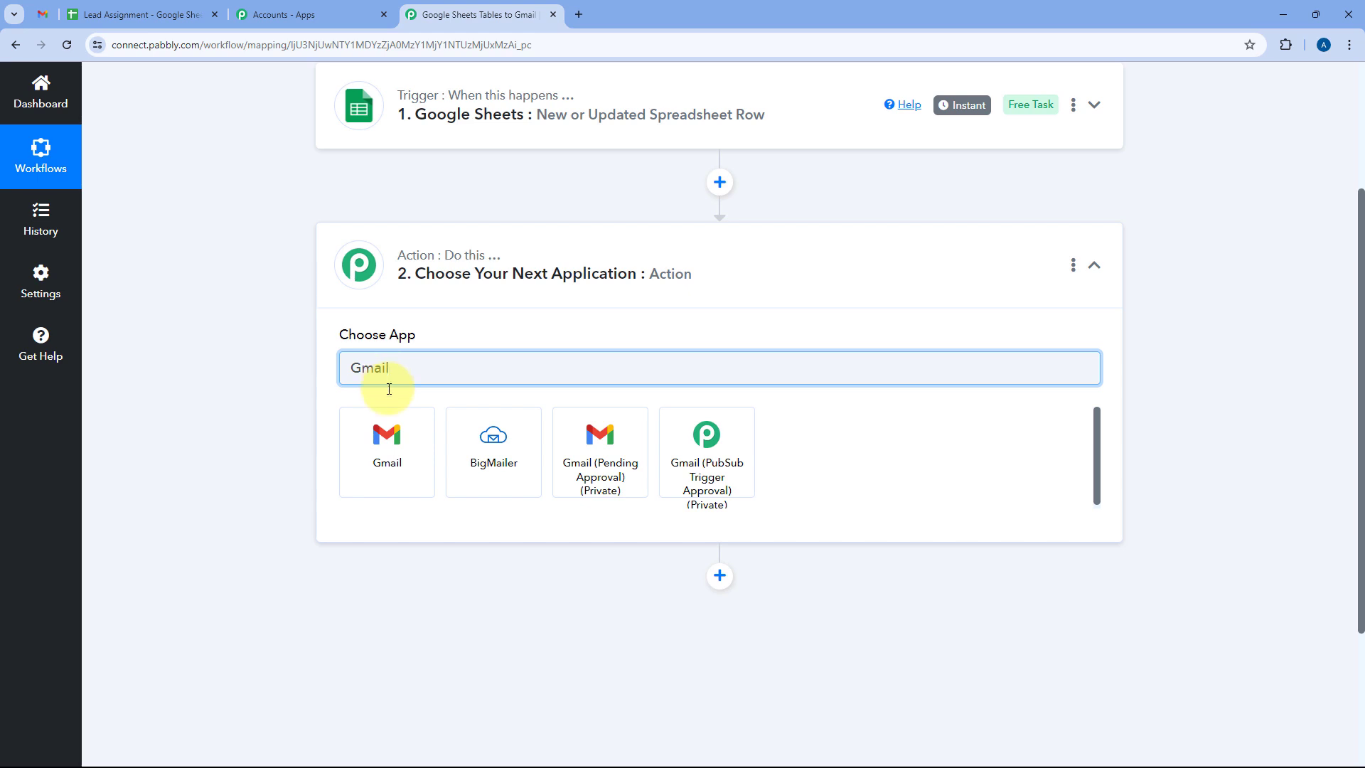
pyautogui.click(389, 435)
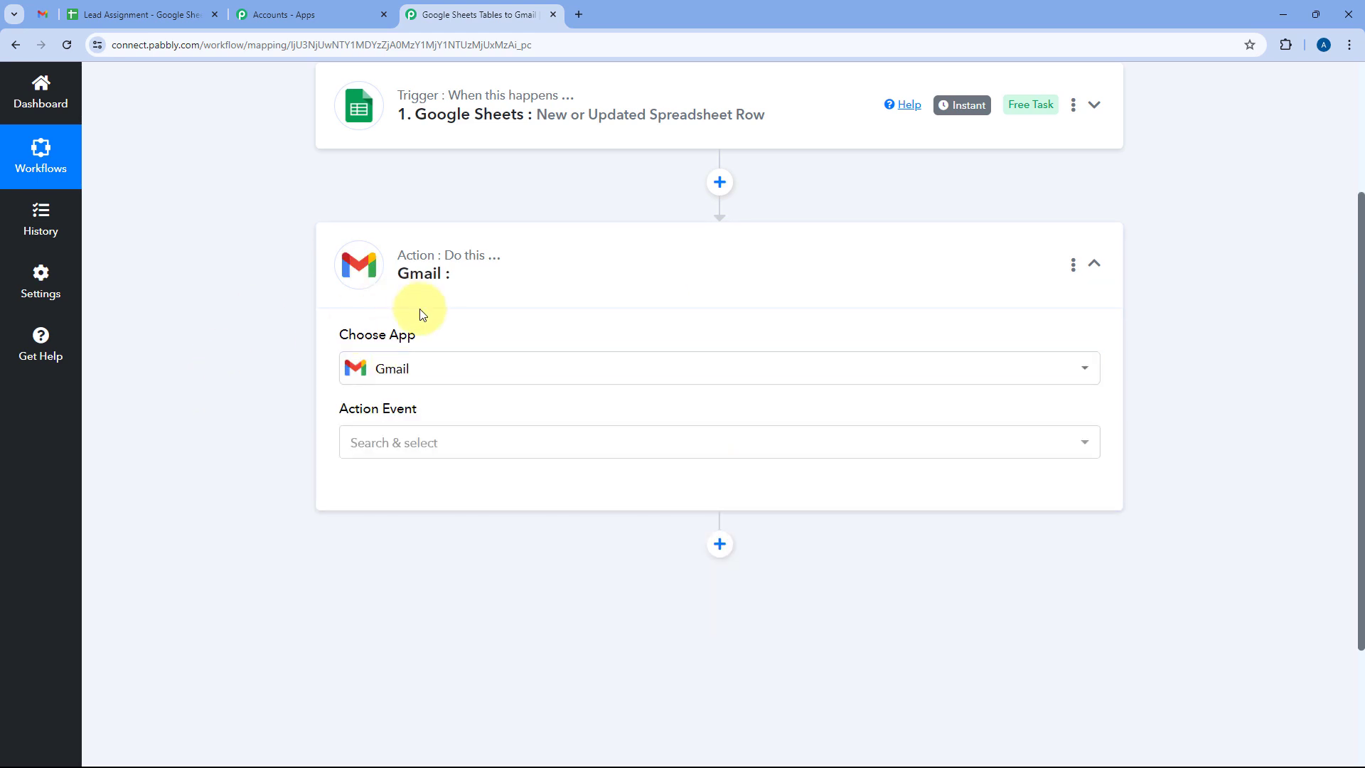
# Select the Send Email (V2) action event and begin connecting Gmail.
pyautogui.scroll(-1, 423, 313)
pyautogui.click(463, 370)
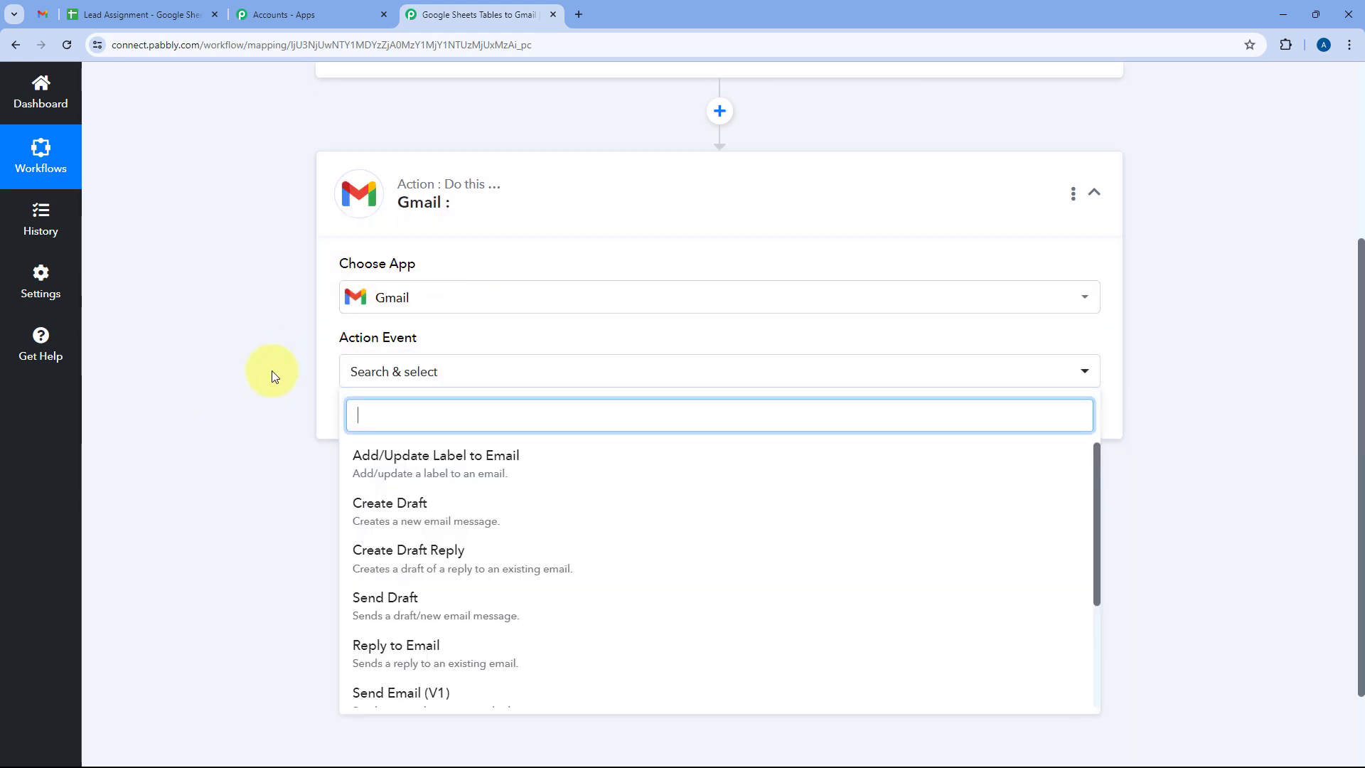
pyautogui.scroll(-1, 274, 375)
pyautogui.scroll(-1, 451, 418)
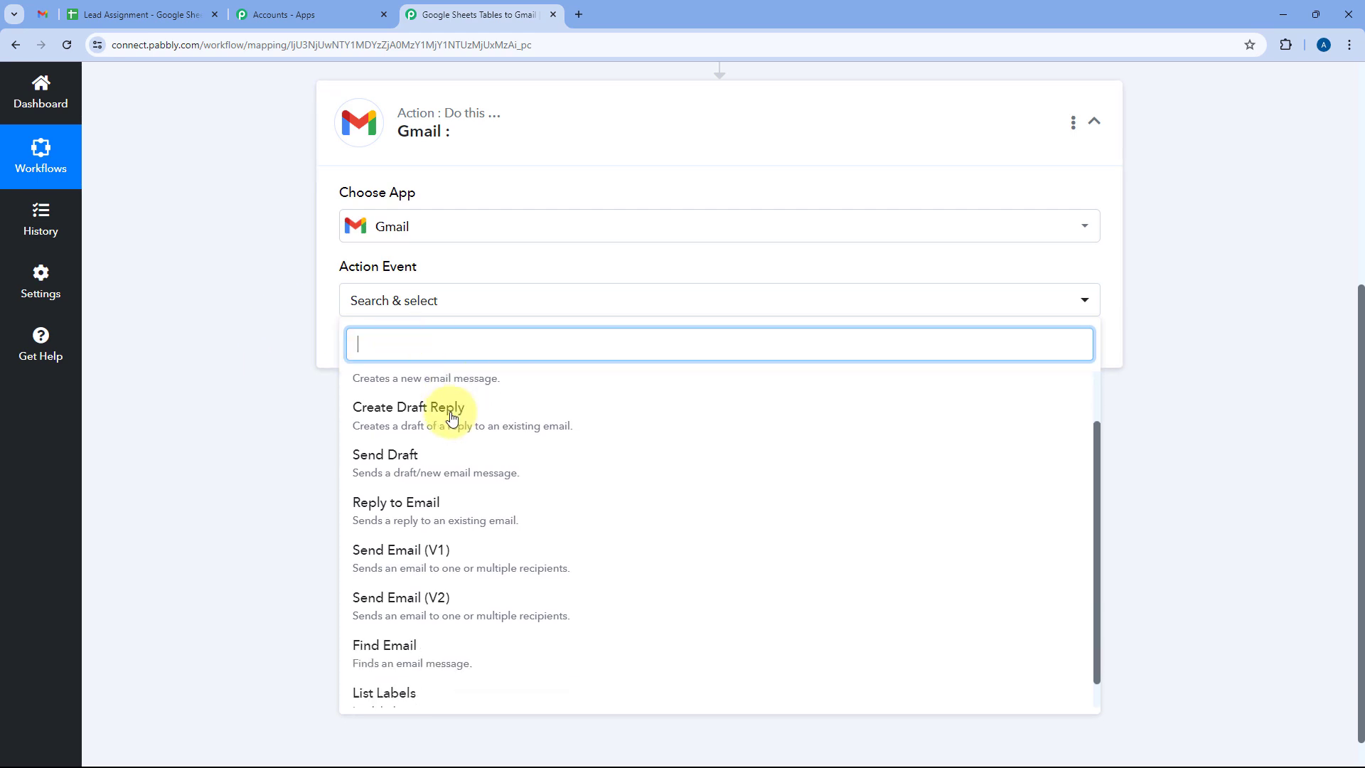
pyautogui.scroll(-1, 450, 418)
pyautogui.click(434, 590)
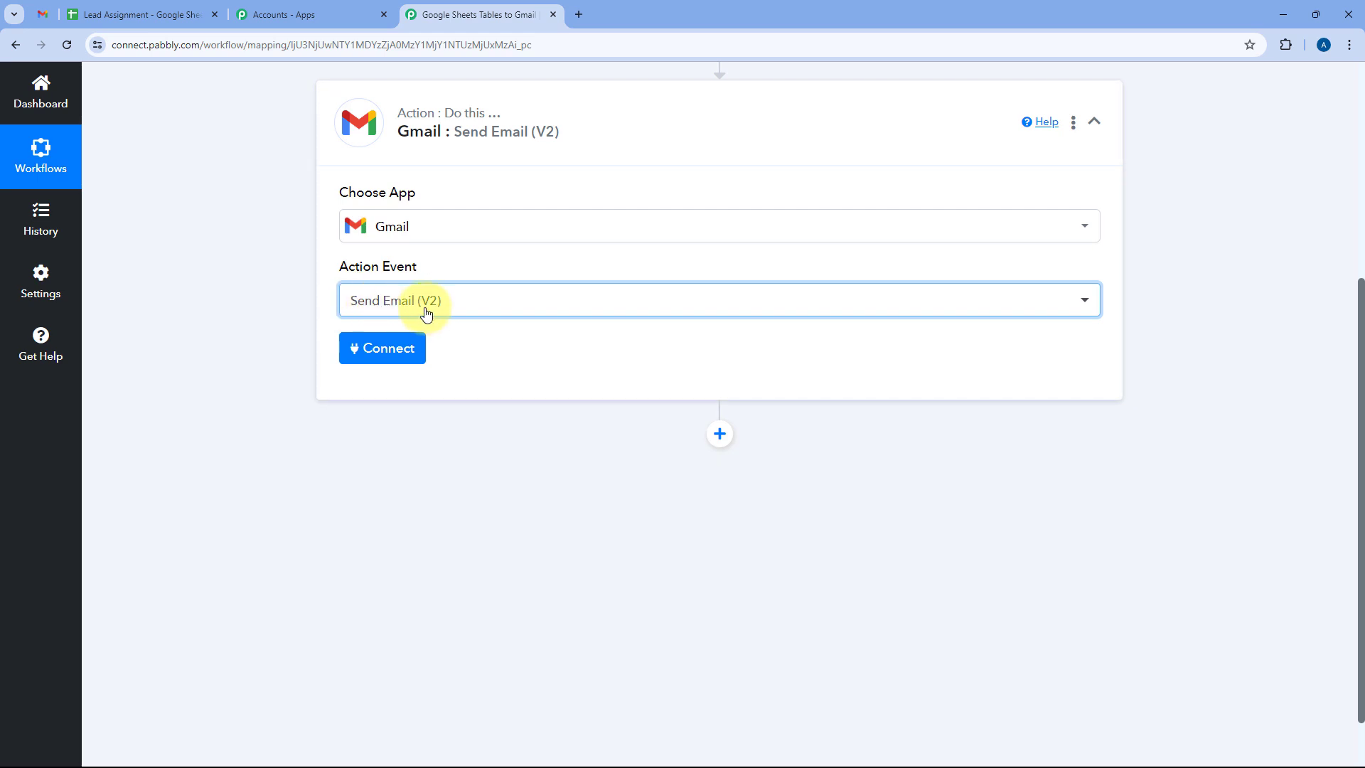
pyautogui.click(396, 346)
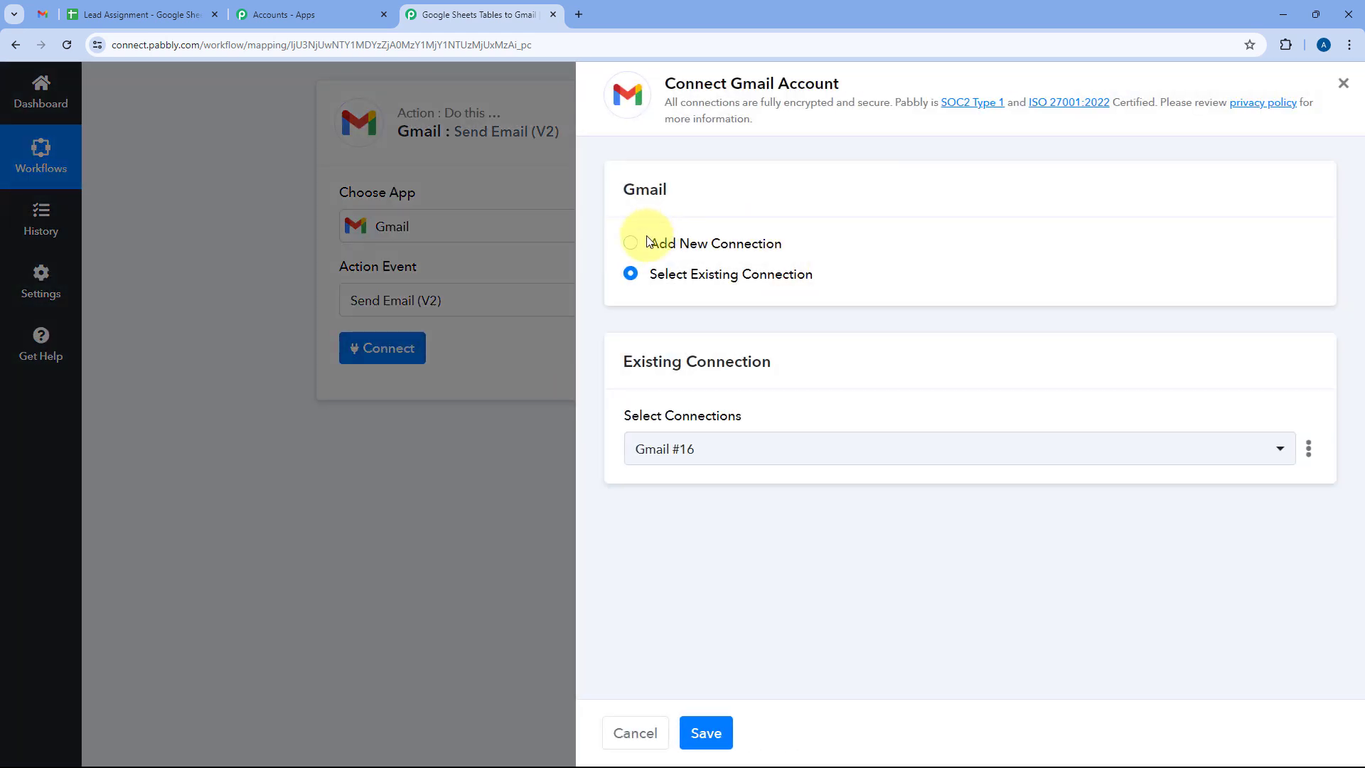
# Add a new Gmail connection by signing in with the Google account and allowing access.
pyautogui.click(681, 245)
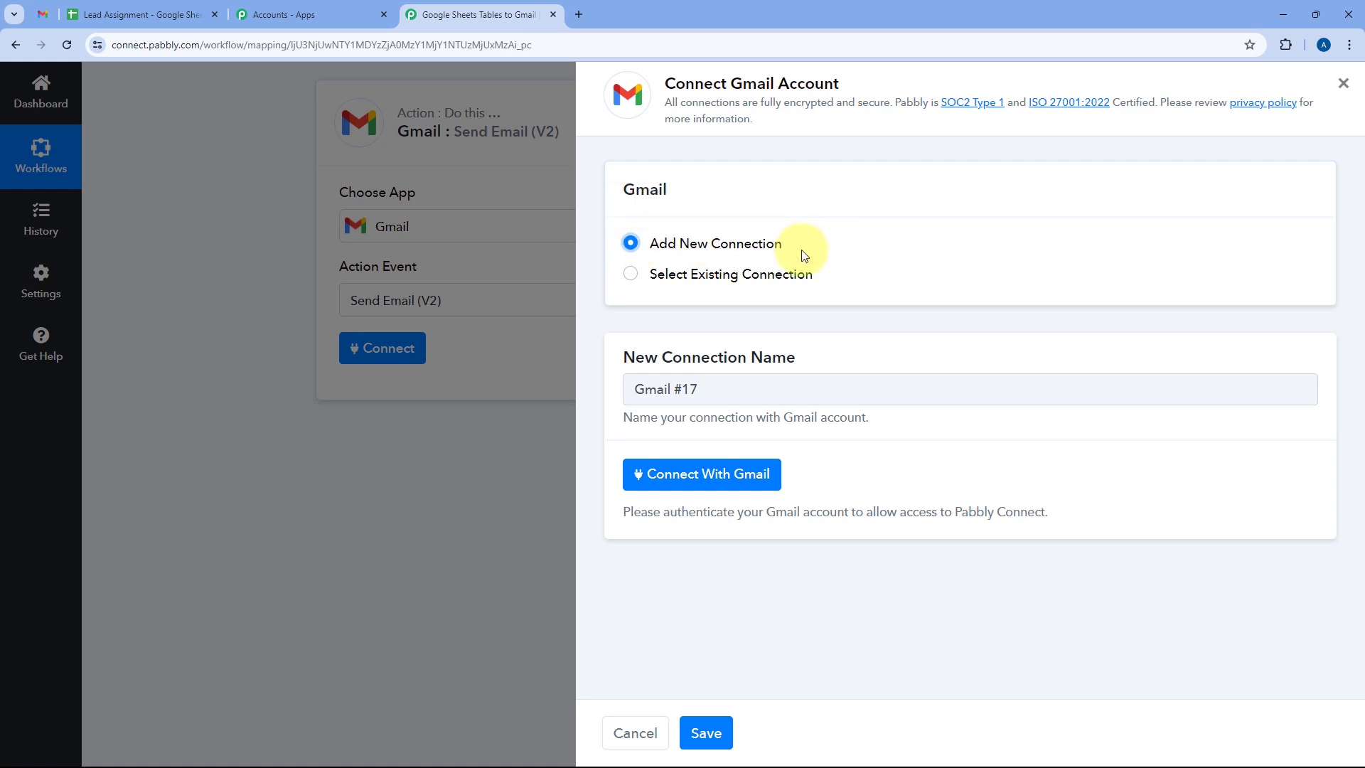
pyautogui.click(683, 480)
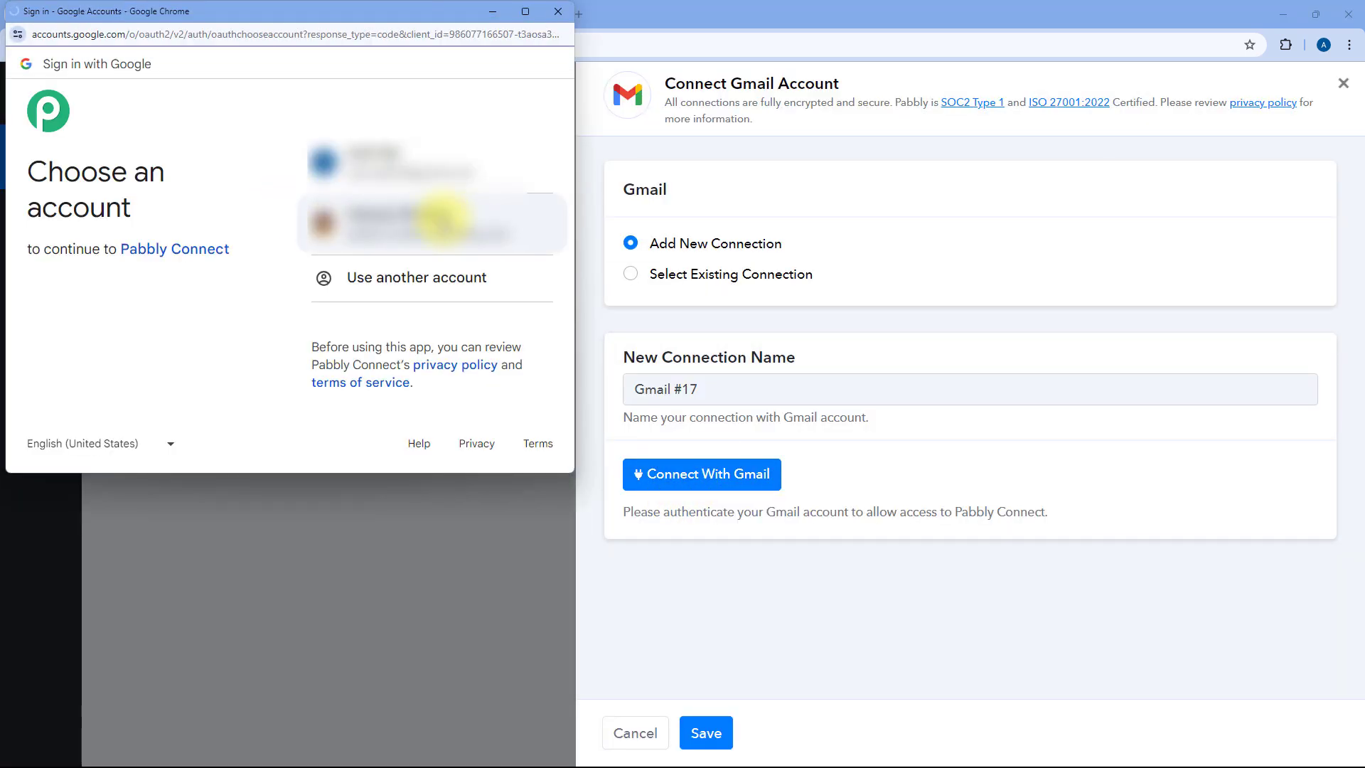
pyautogui.click(432, 221)
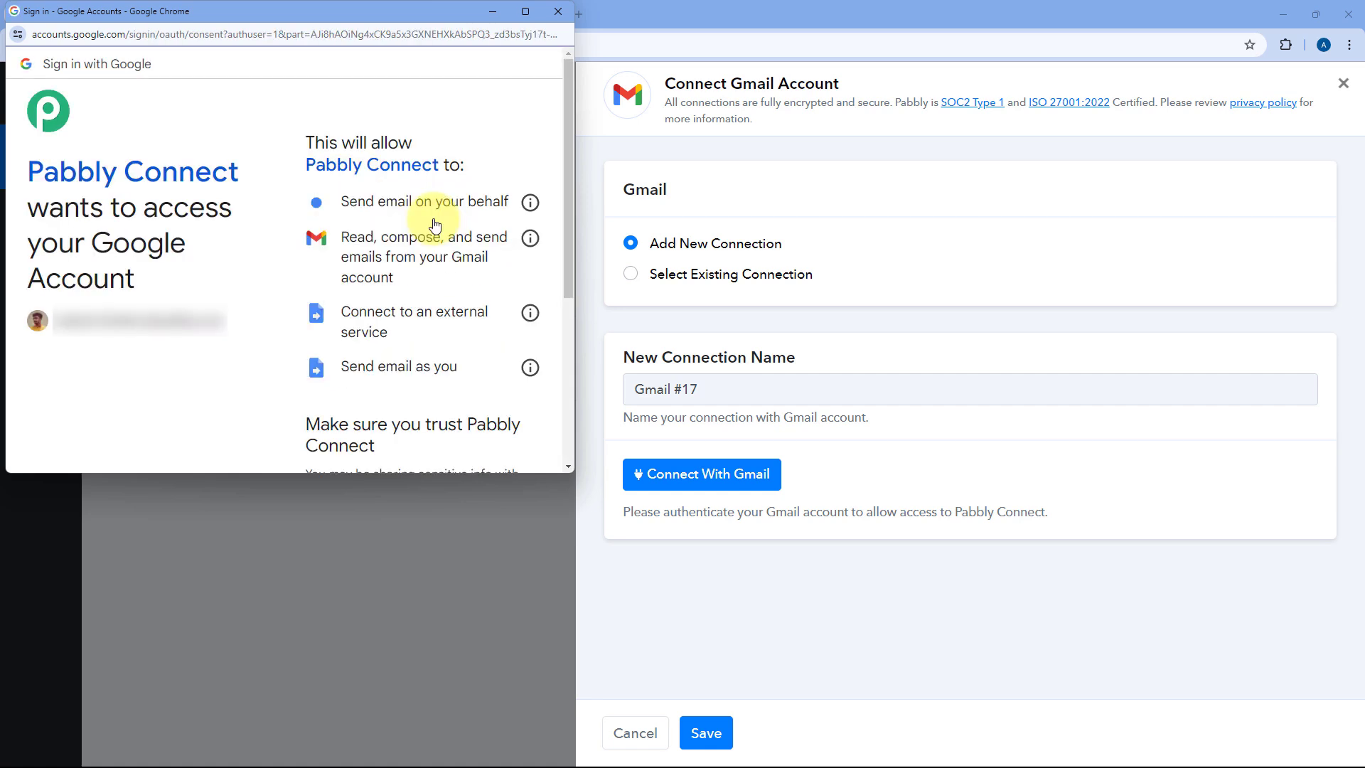
pyautogui.scroll(-4, 436, 225)
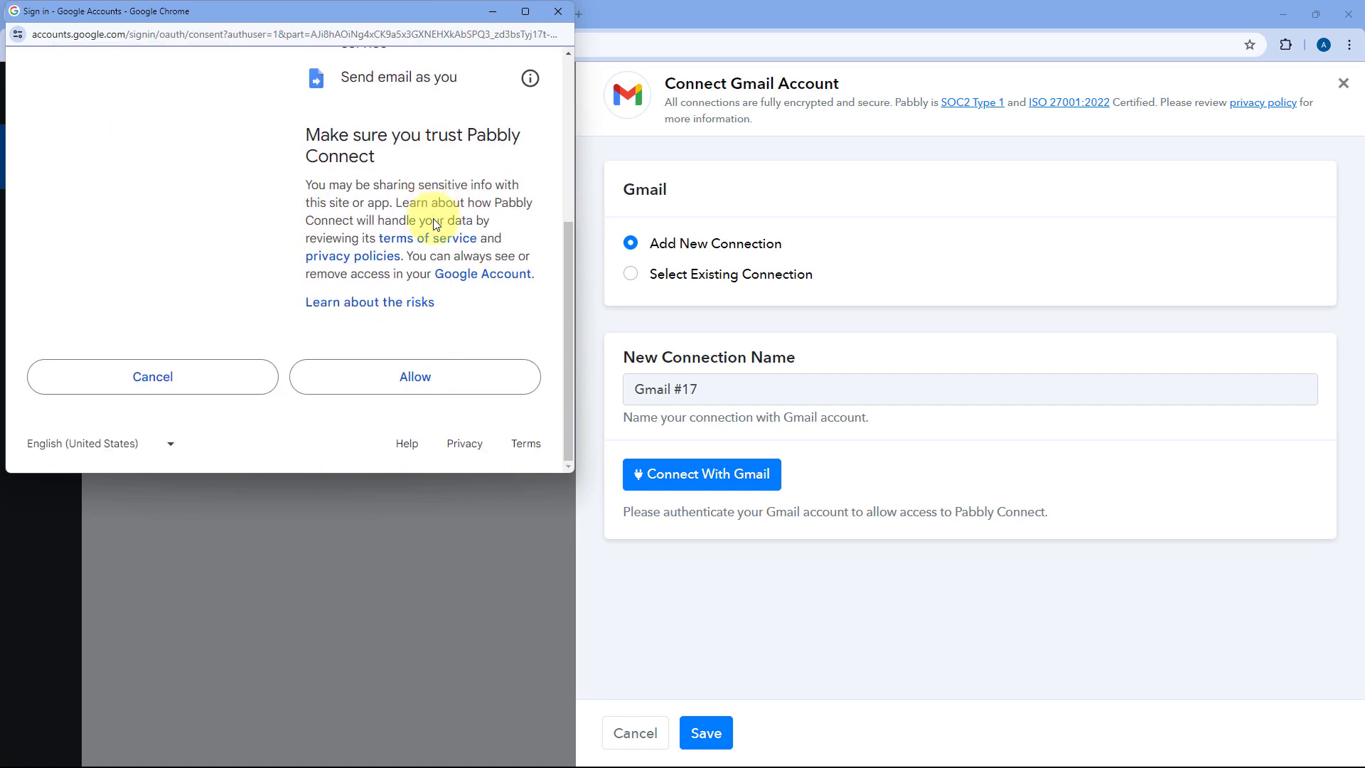
pyautogui.click(423, 372)
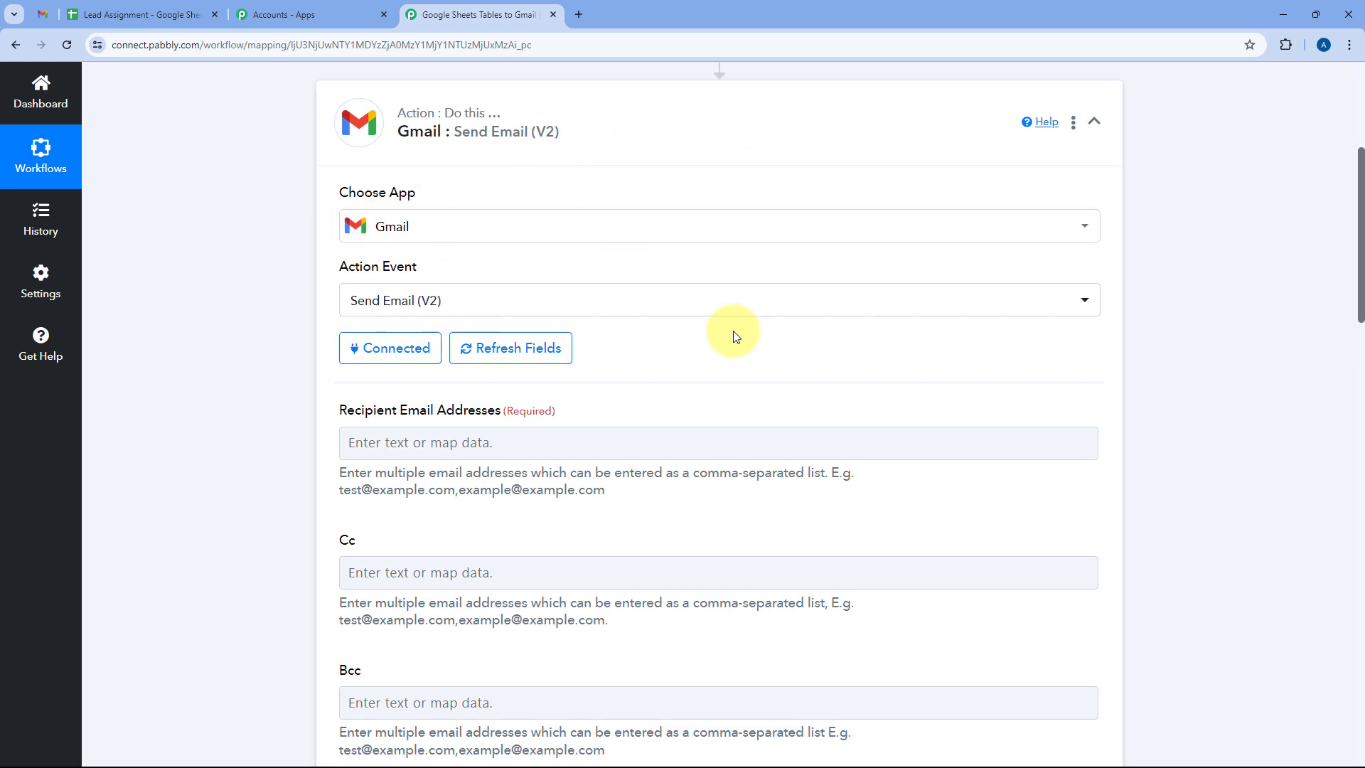
# Expand the Google Sheets trigger step to review the captured assignee email address.
pyautogui.scroll(-2, 725, 327)
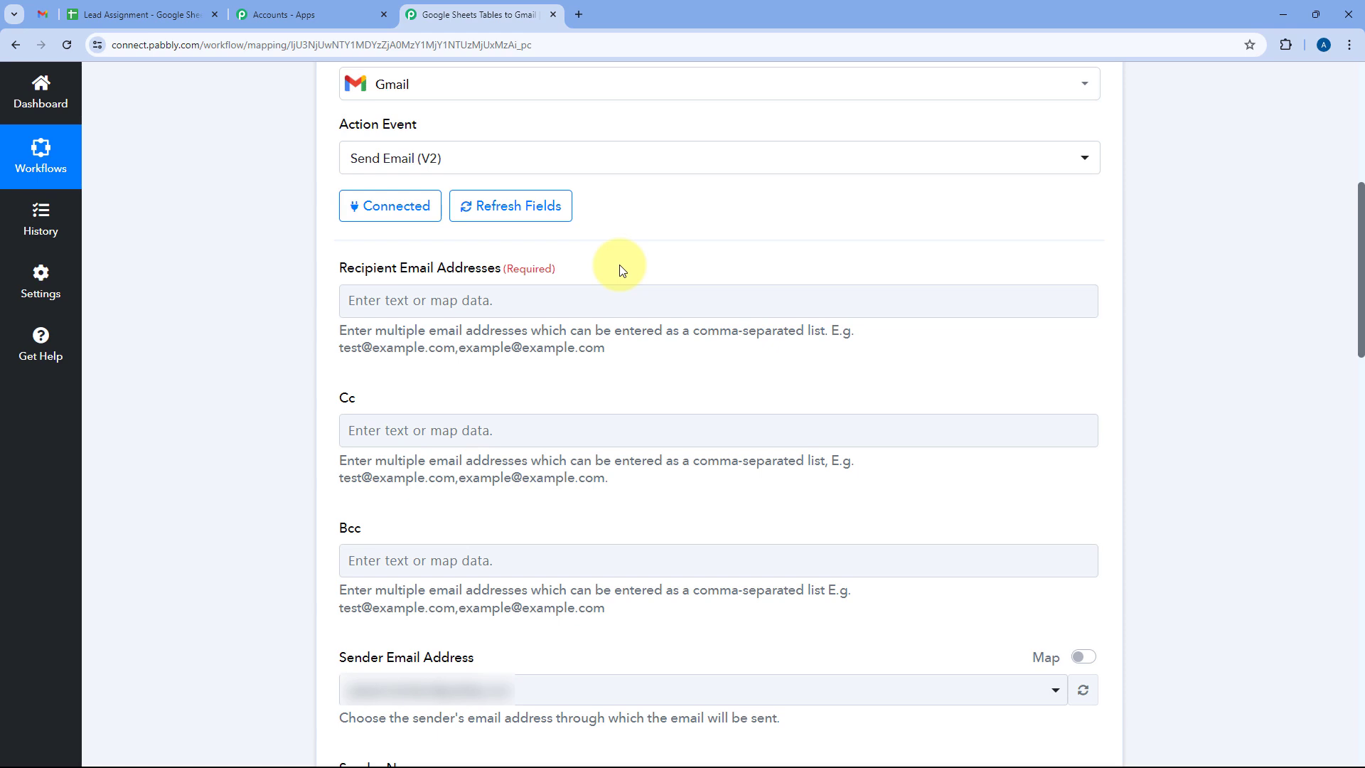
pyautogui.scroll(6, 622, 267)
pyautogui.click(649, 253)
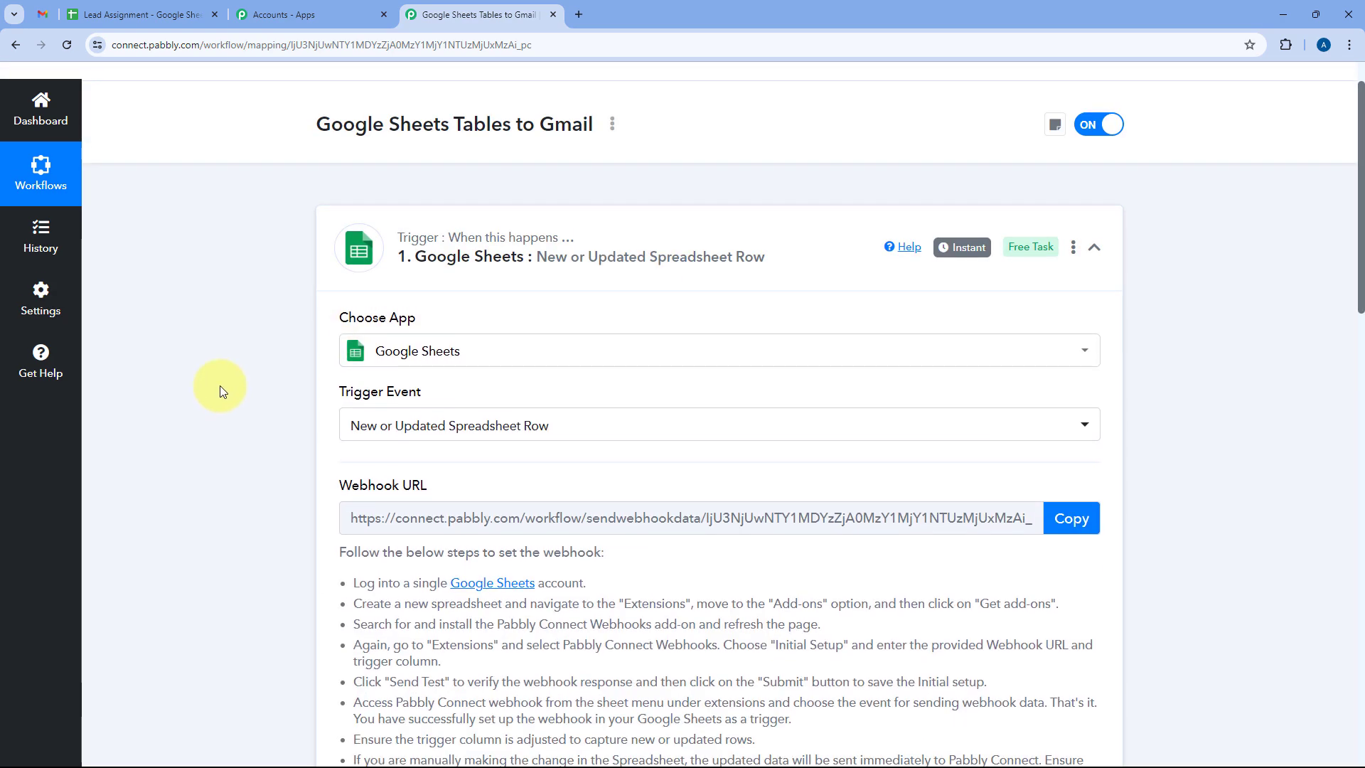
pyautogui.scroll(-11, 241, 391)
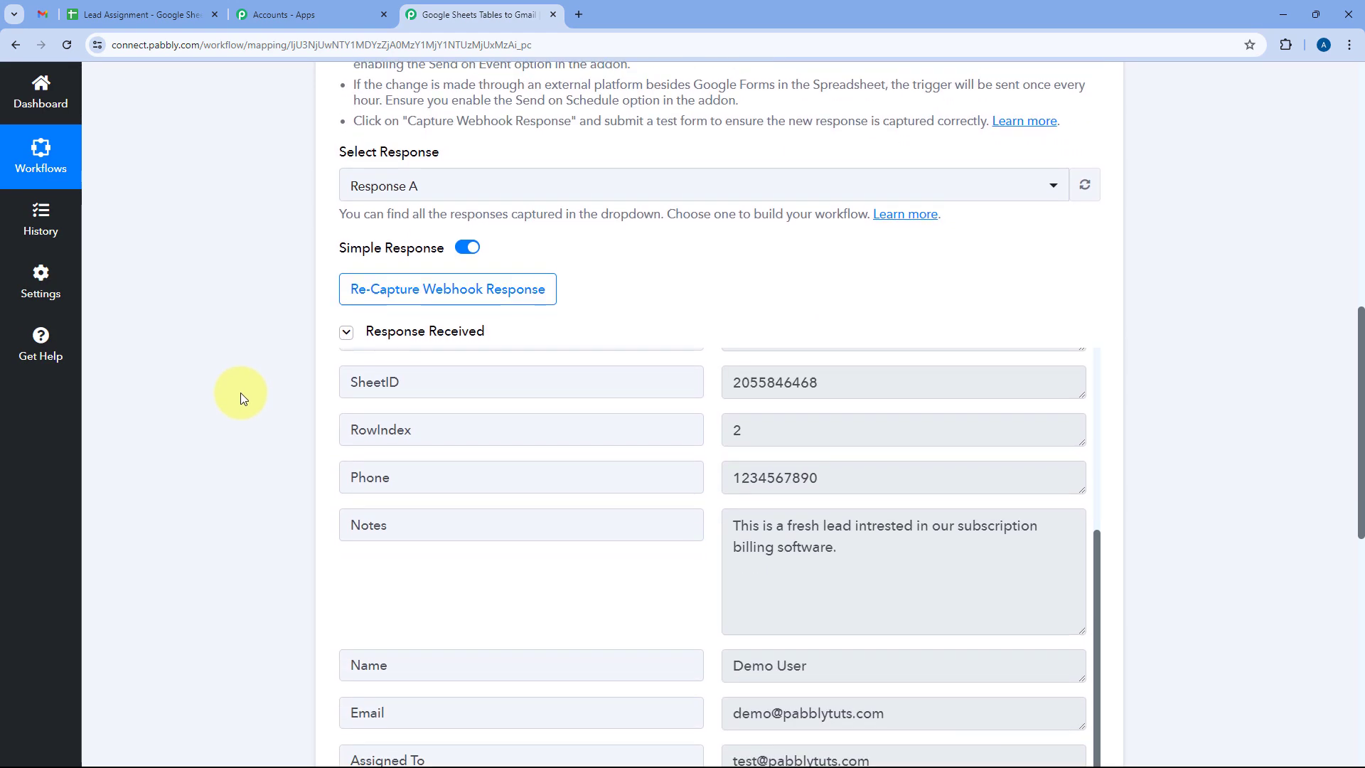
pyautogui.scroll(-5, 683, 356)
pyautogui.moveTo(448, 441); pyautogui.dragTo(323, 446)
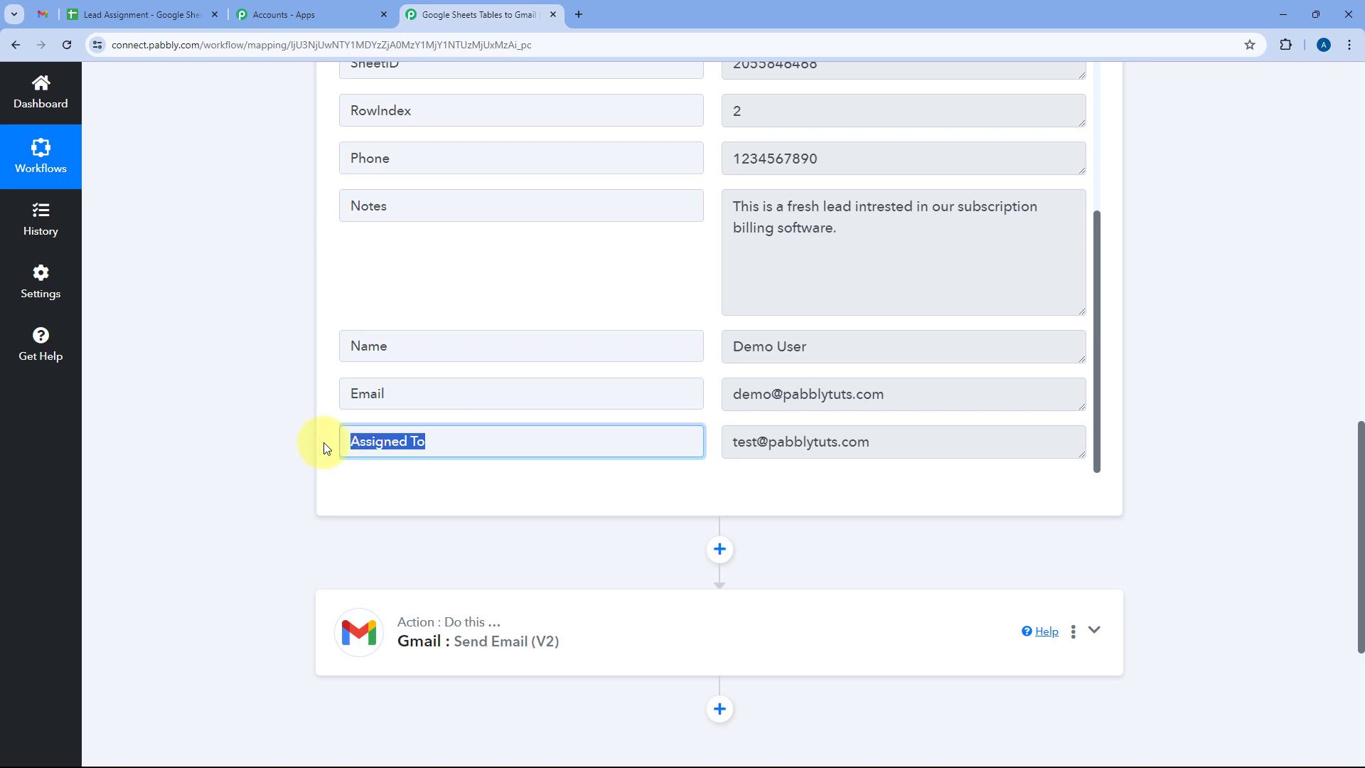
pyautogui.moveTo(874, 441); pyautogui.dragTo(721, 448)
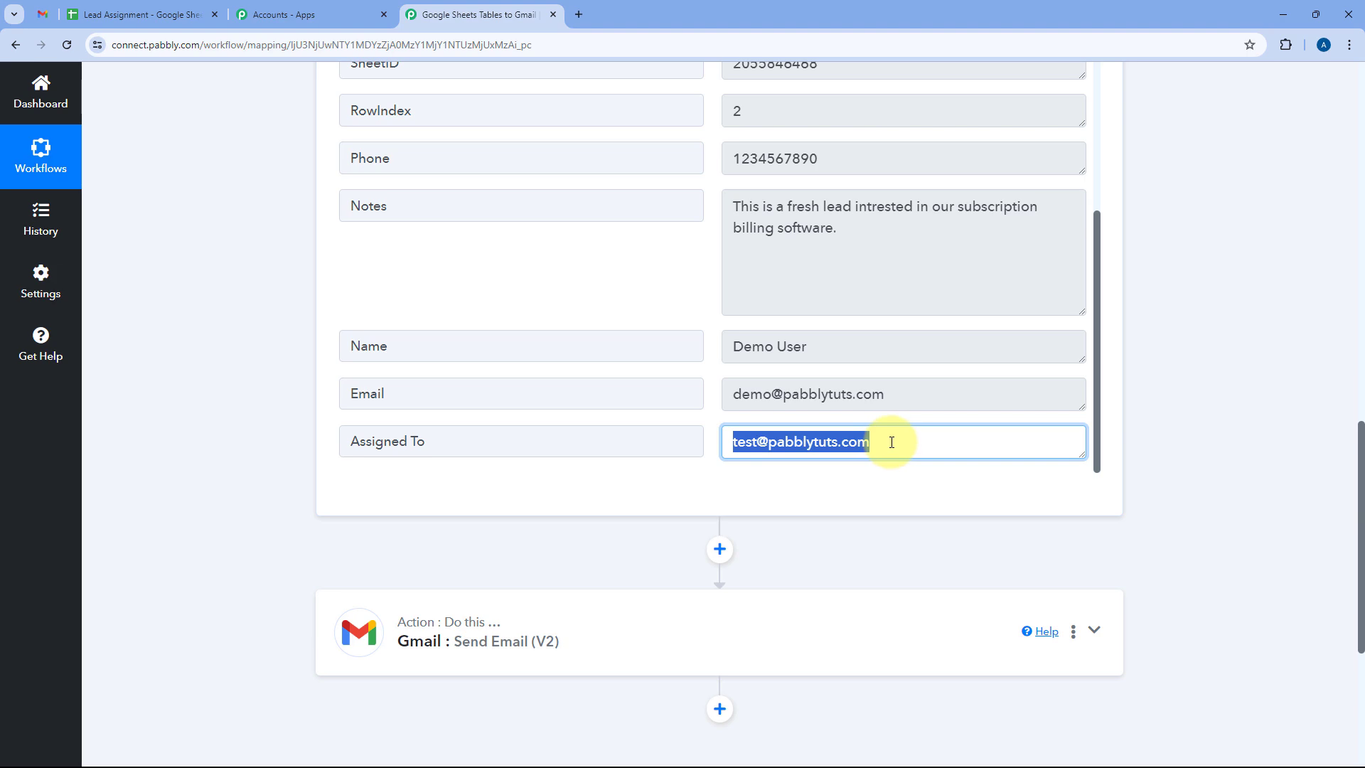
pyautogui.moveTo(864, 441); pyautogui.dragTo(719, 433)
pyautogui.click(706, 429)
# Expand the Gmail Send Email (V2) step down to its recipient fields.
pyautogui.scroll(-5, 676, 394)
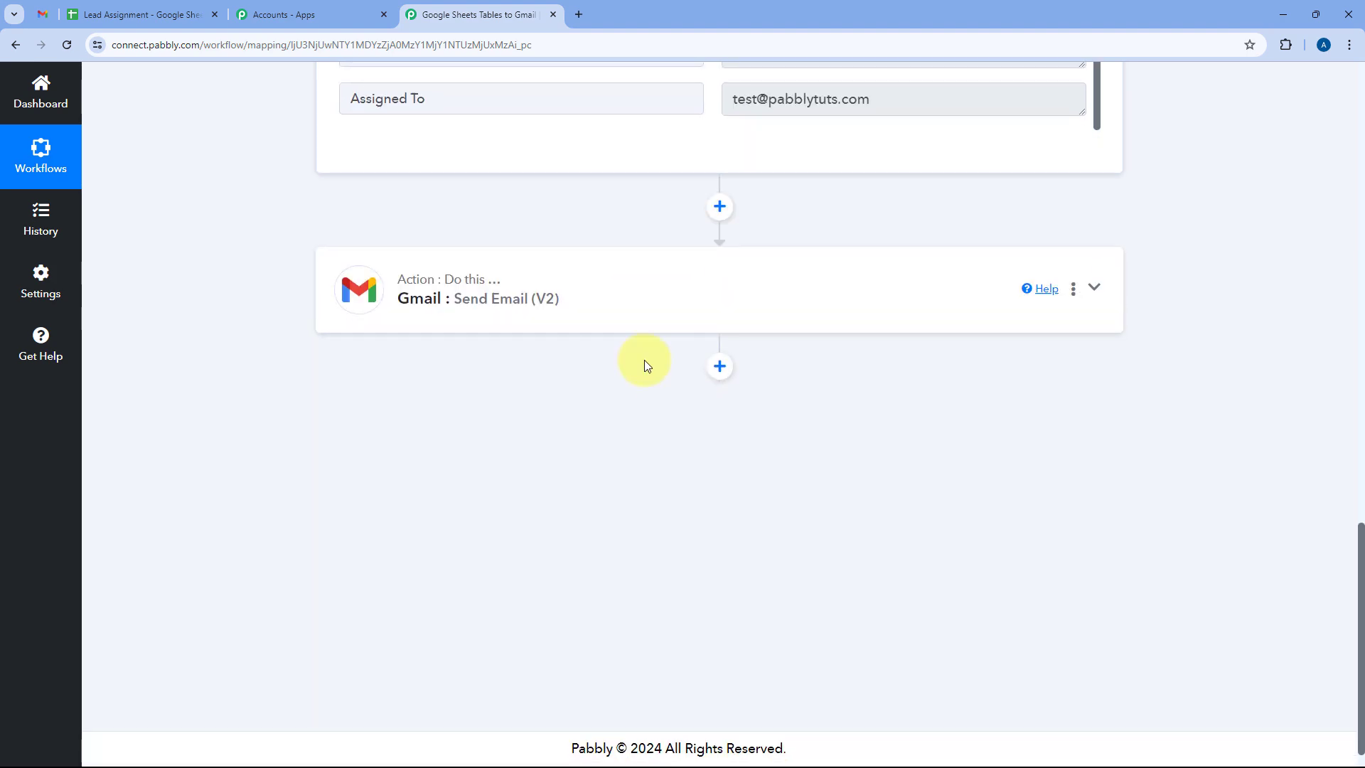
pyautogui.click(646, 284)
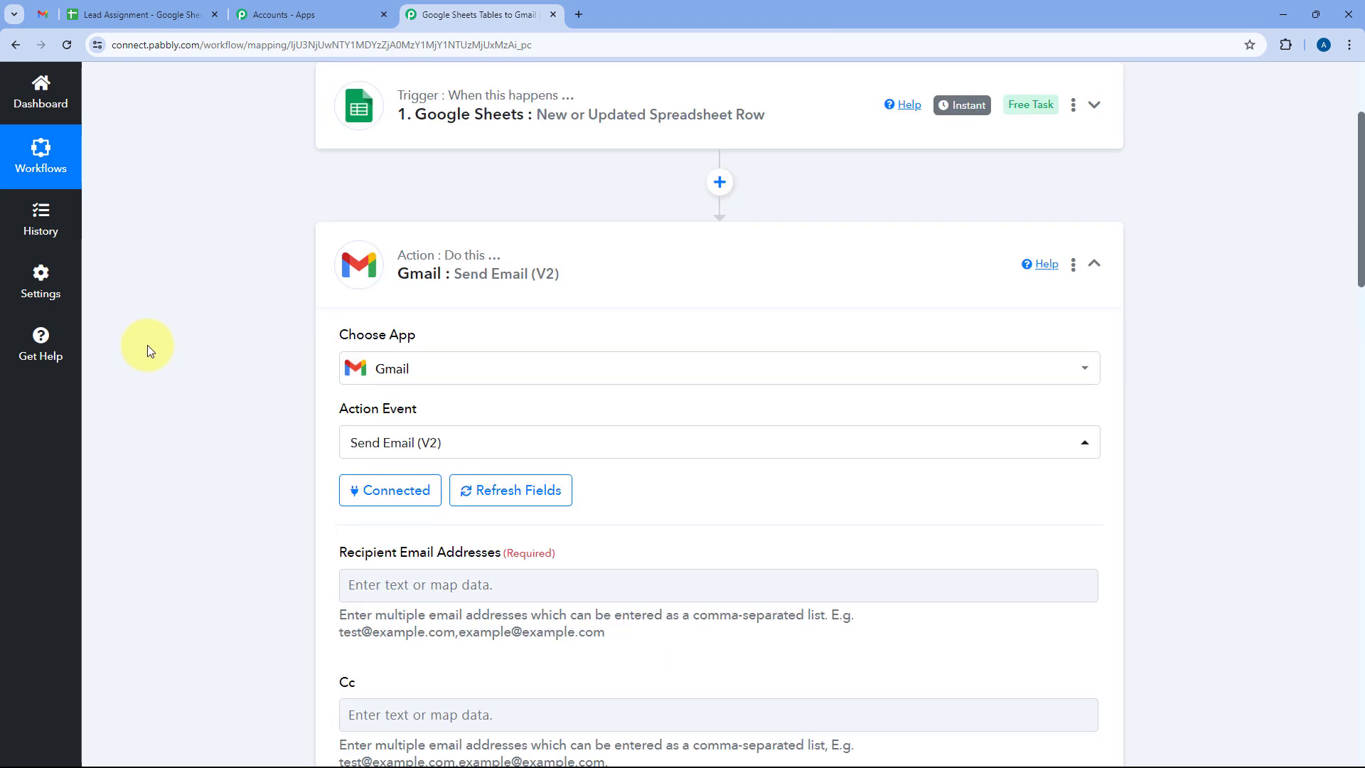
pyautogui.scroll(-3, 215, 387)
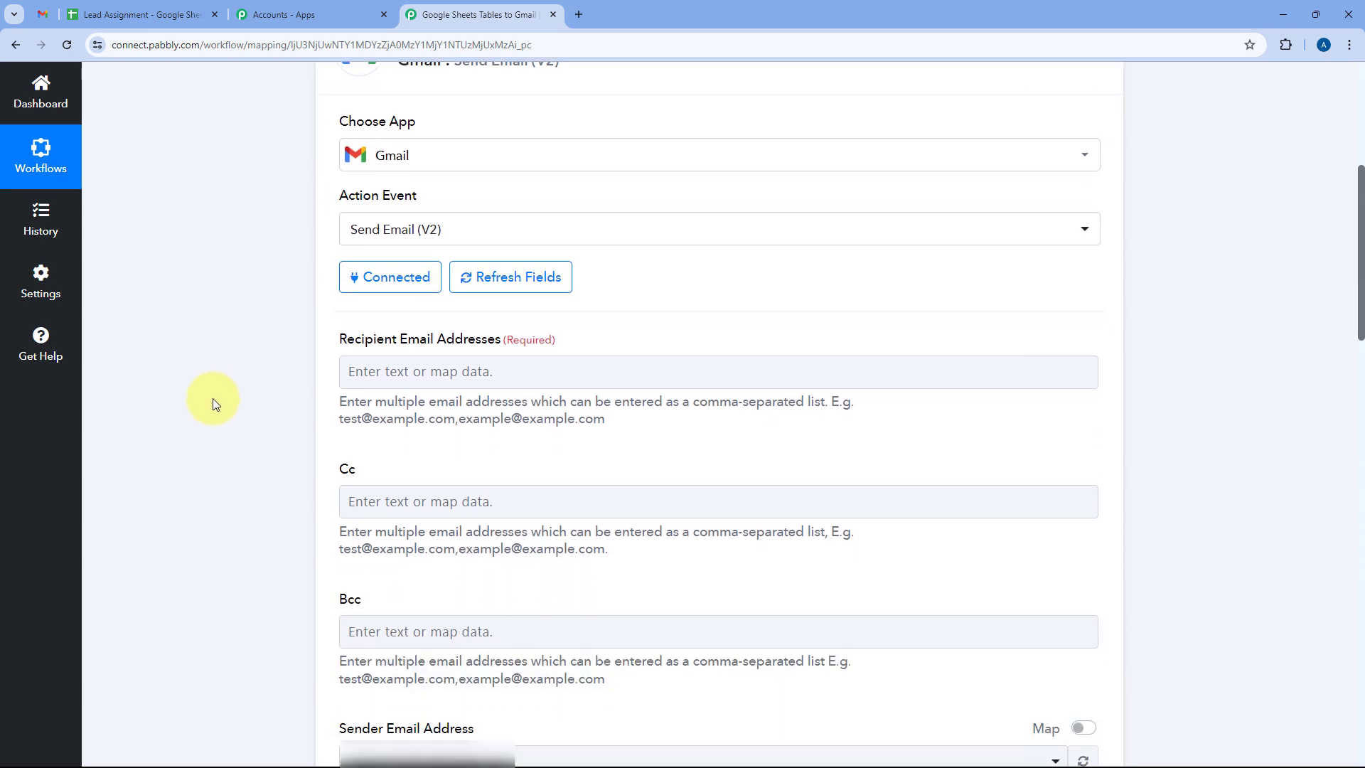
pyautogui.scroll(-1, 212, 399)
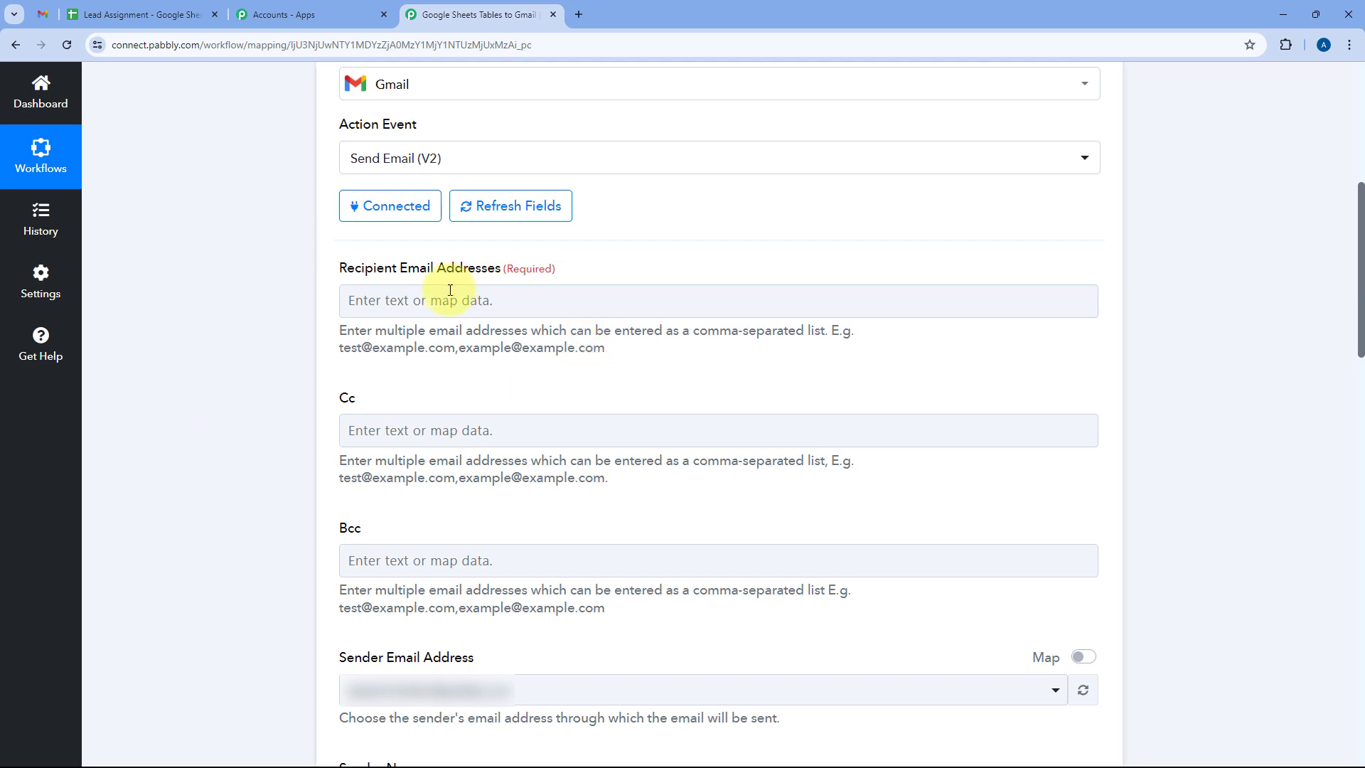
# Map Recipient Email Addresses to the sheet's Assigned To field, then view the Lead Assignment spreadsheet.
pyautogui.click(359, 298)
pyautogui.scroll(-2, 301, 273)
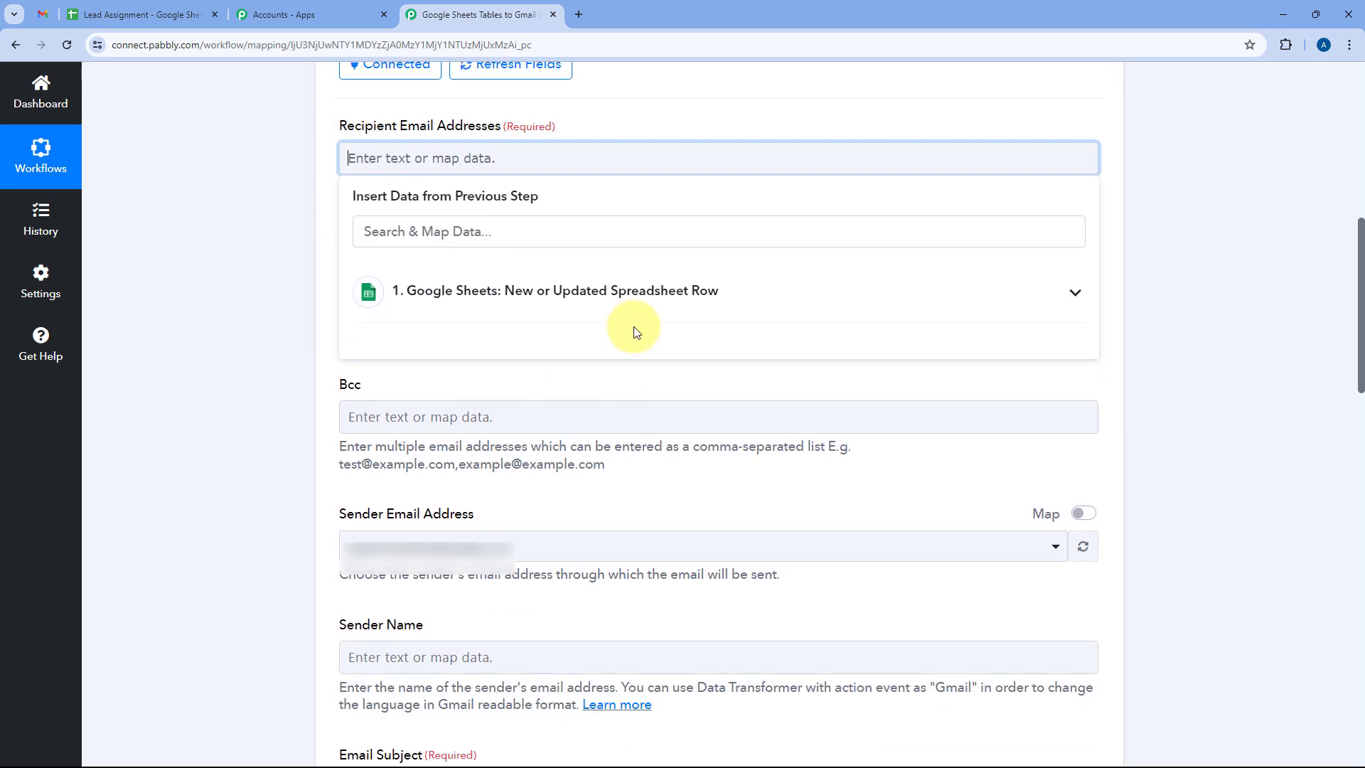
pyautogui.click(586, 305)
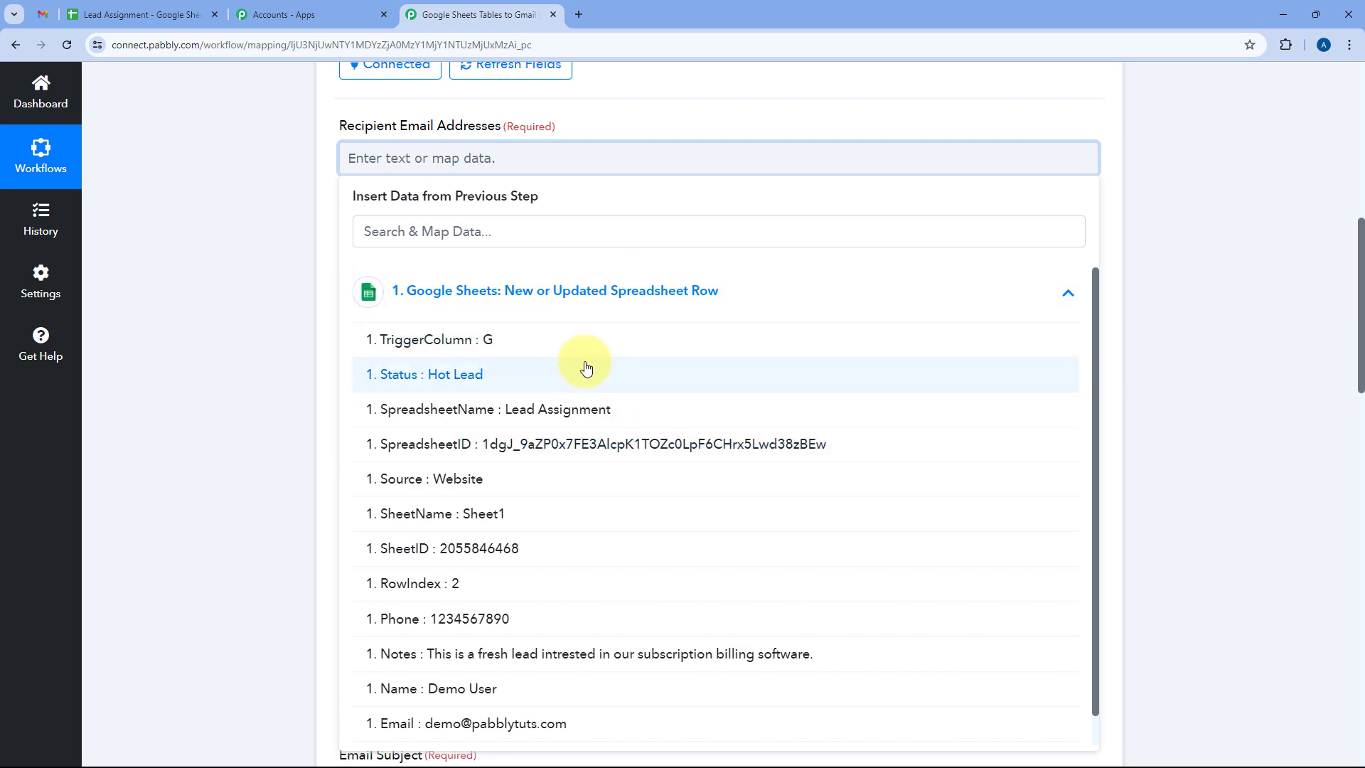
pyautogui.scroll(-1, 583, 364)
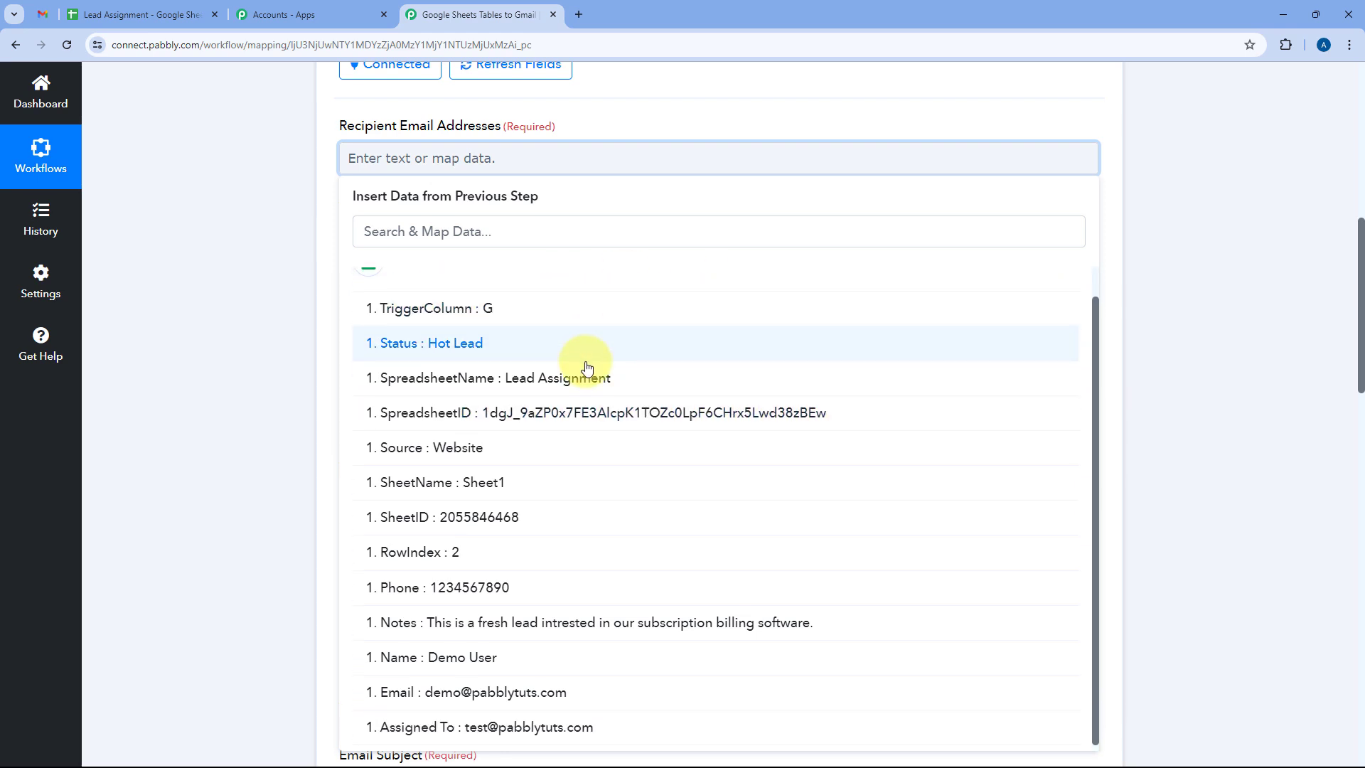
pyautogui.click(420, 729)
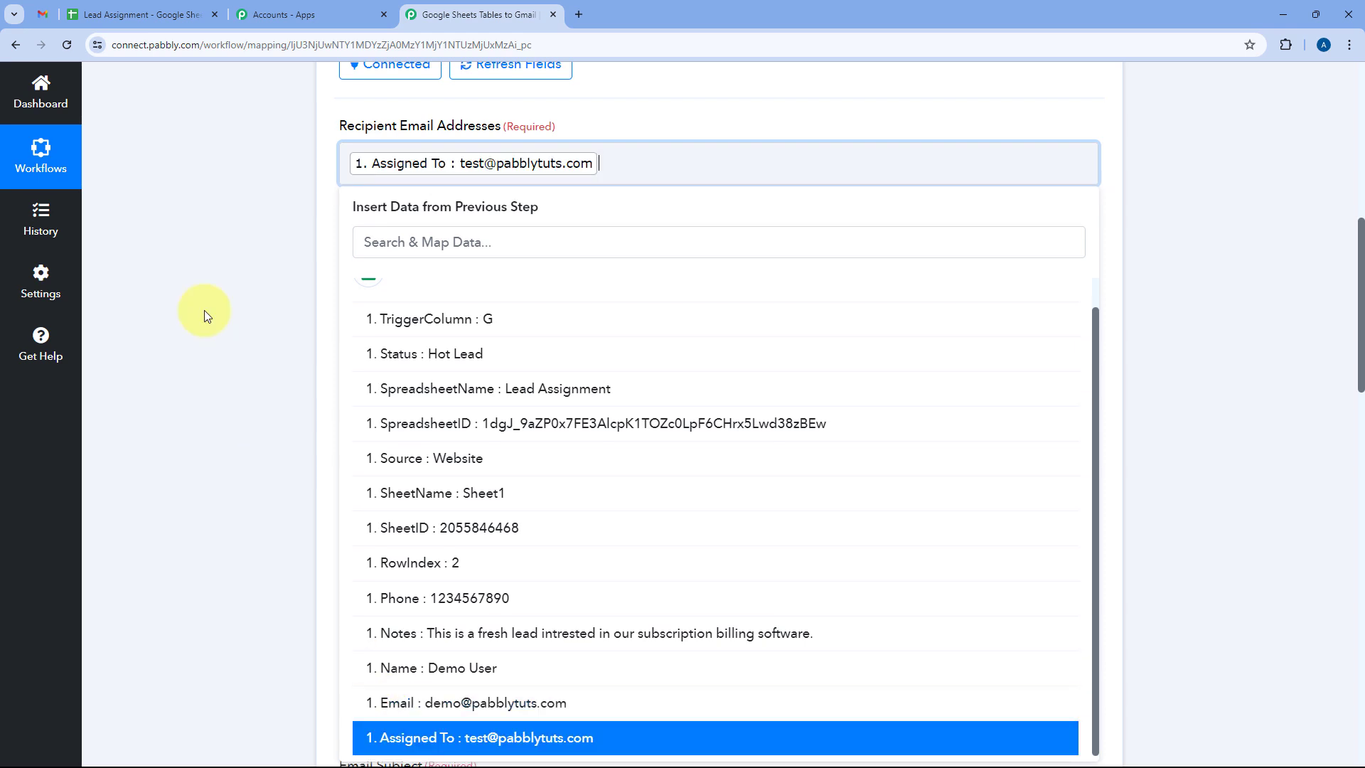
pyautogui.click(309, 202)
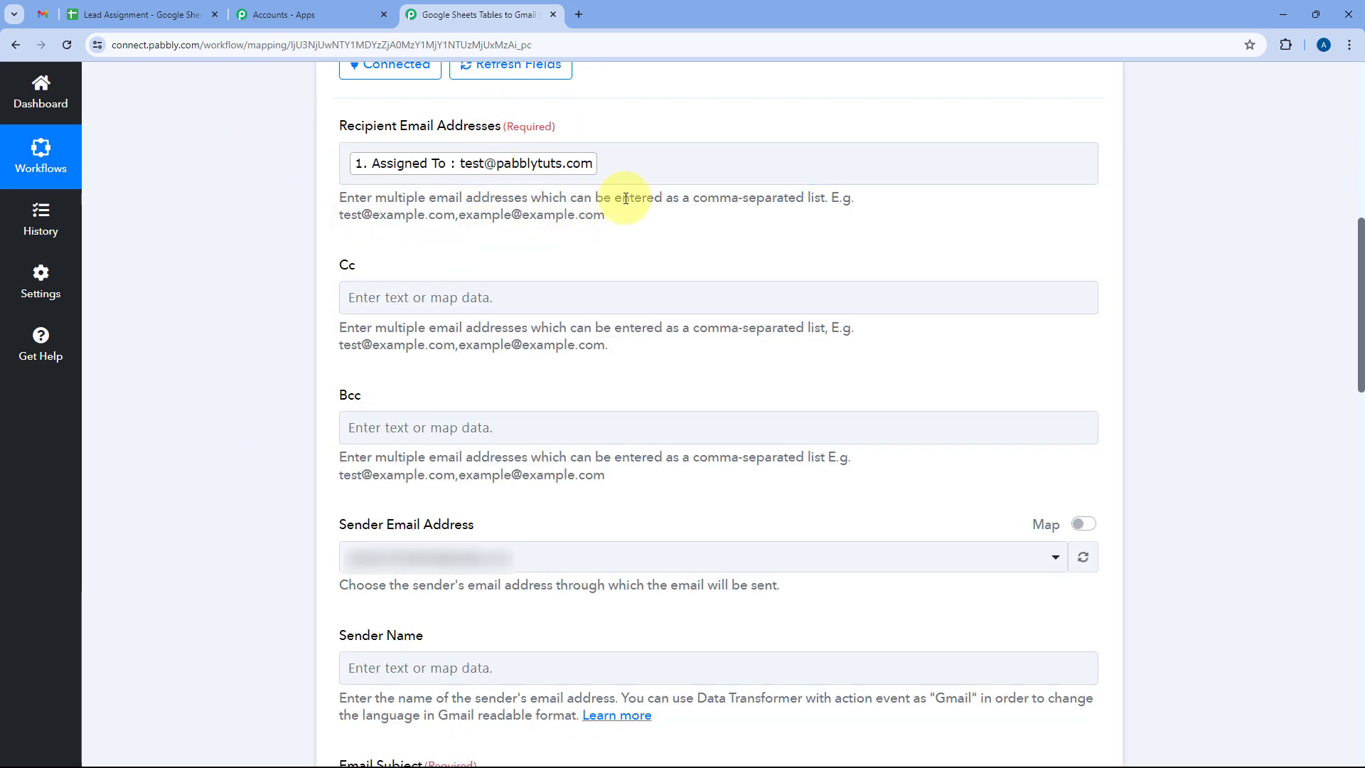
pyautogui.click(194, 7)
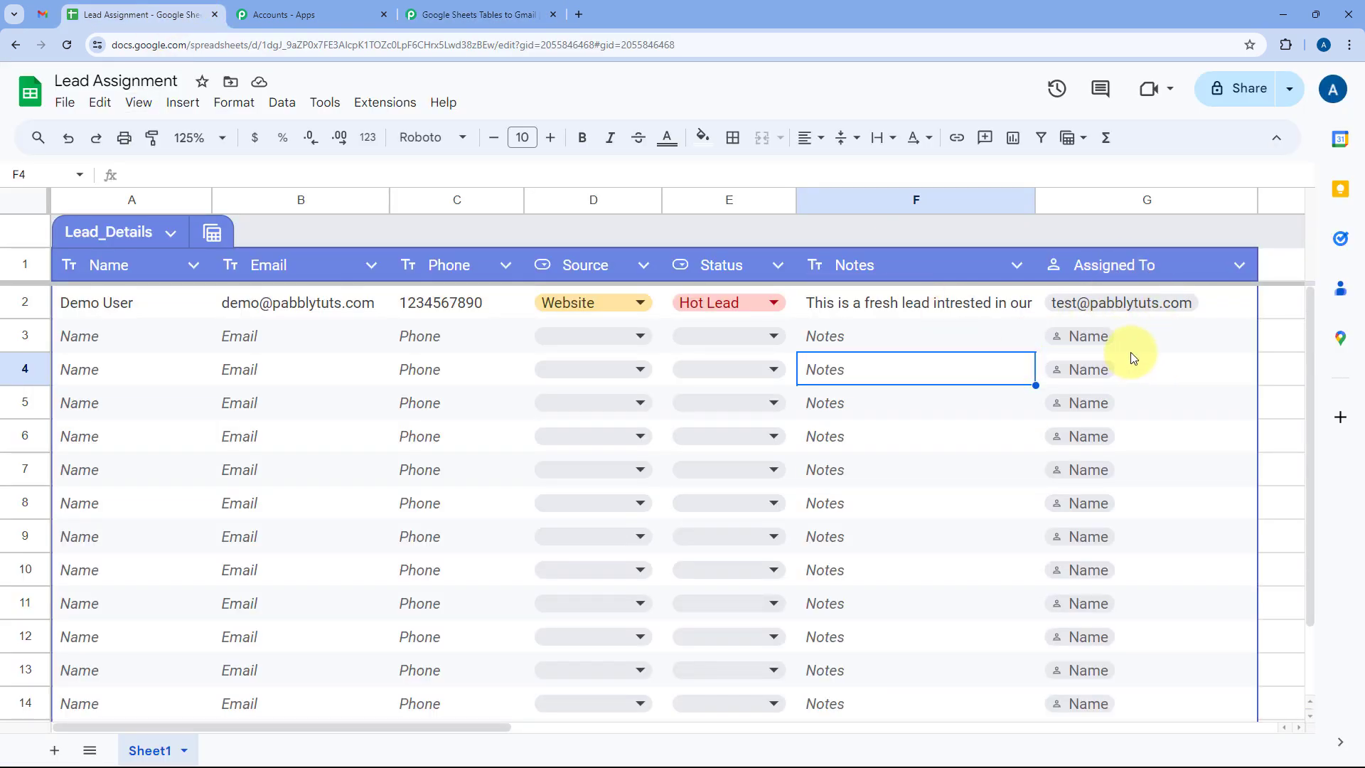
# Return to the Pabbly workflow and scroll to the Sender Email Address field.
pyautogui.click(482, 9)
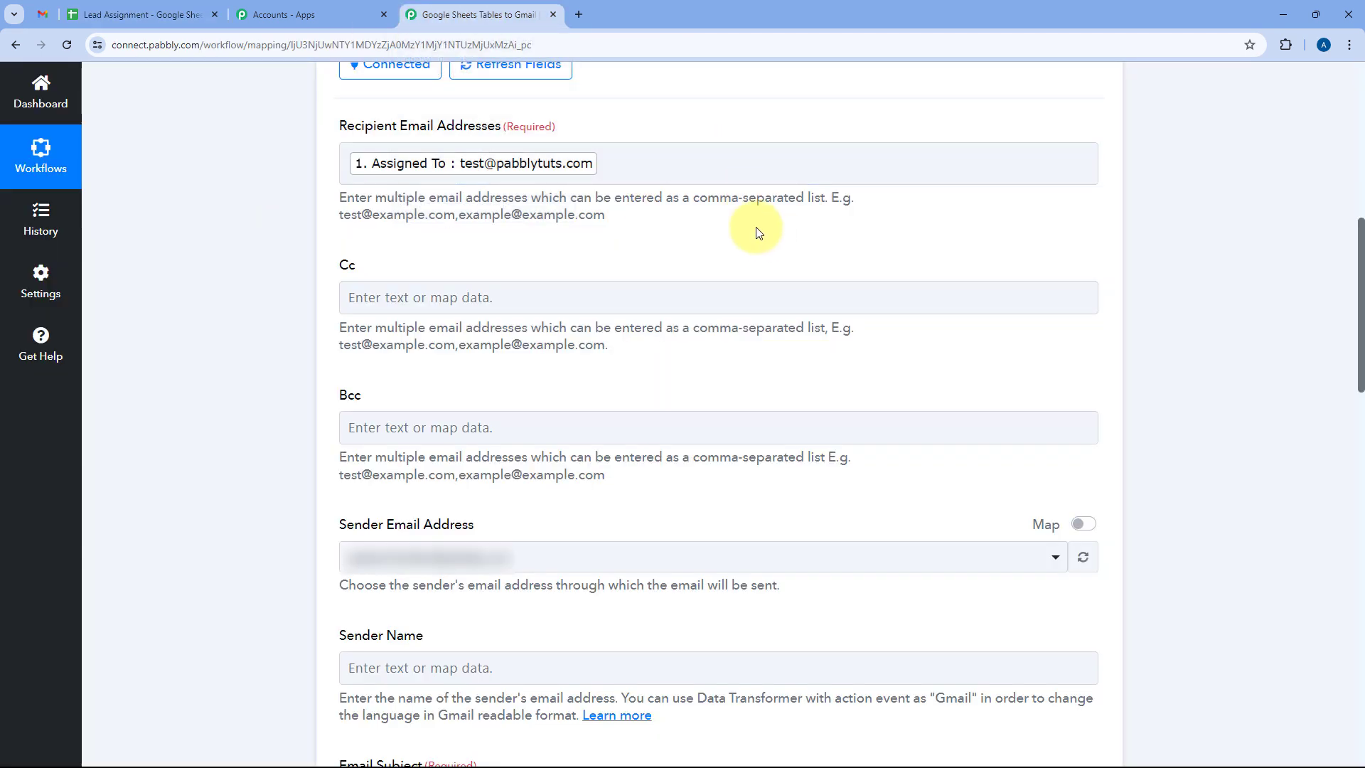
pyautogui.scroll(-1, 419, 213)
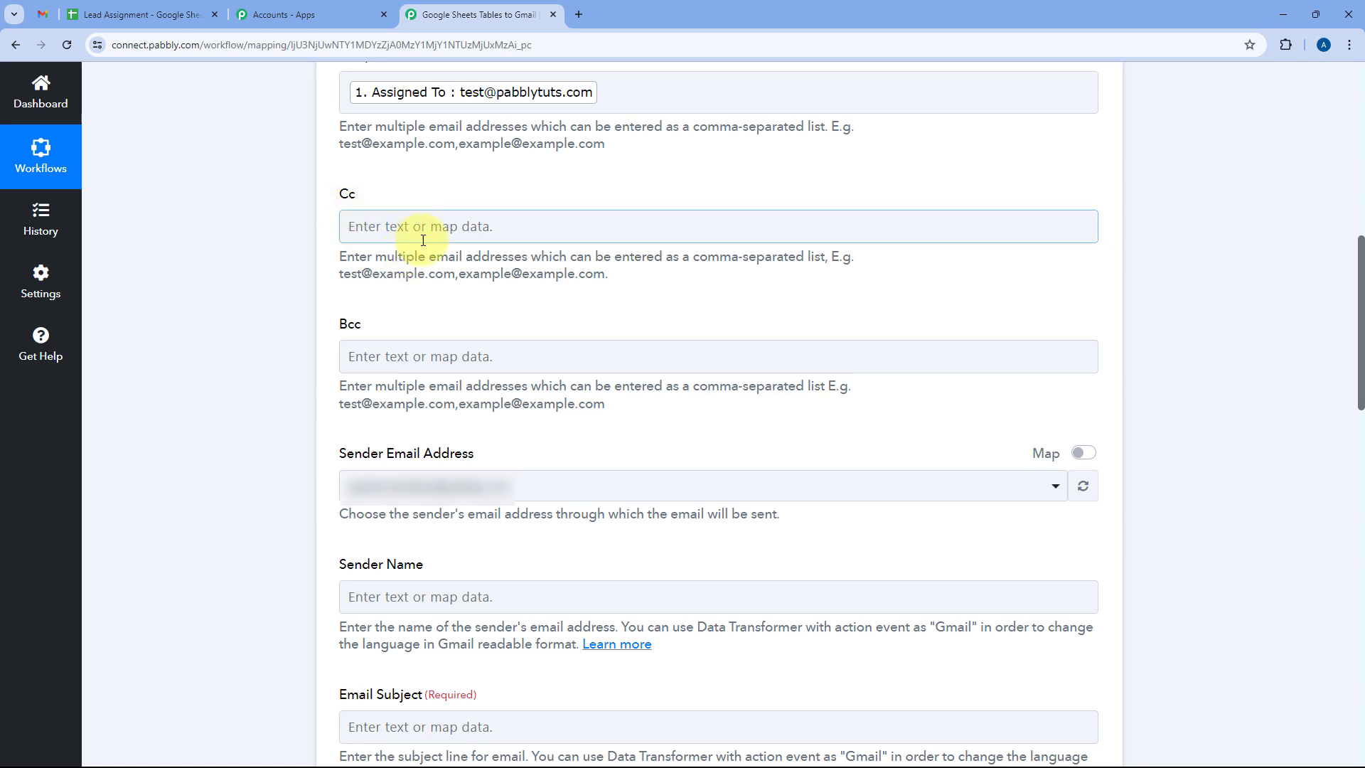
pyautogui.scroll(-2, 427, 213)
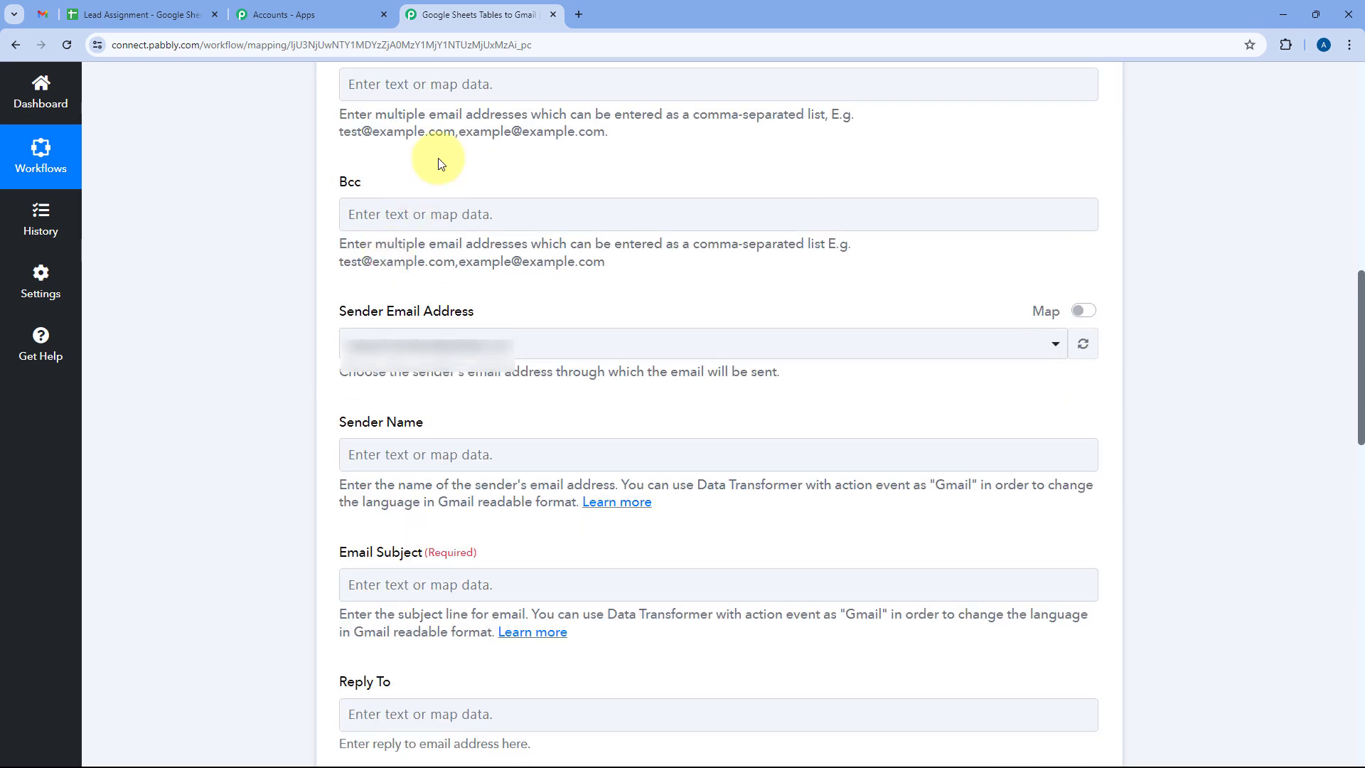
pyautogui.scroll(1, 538, 226)
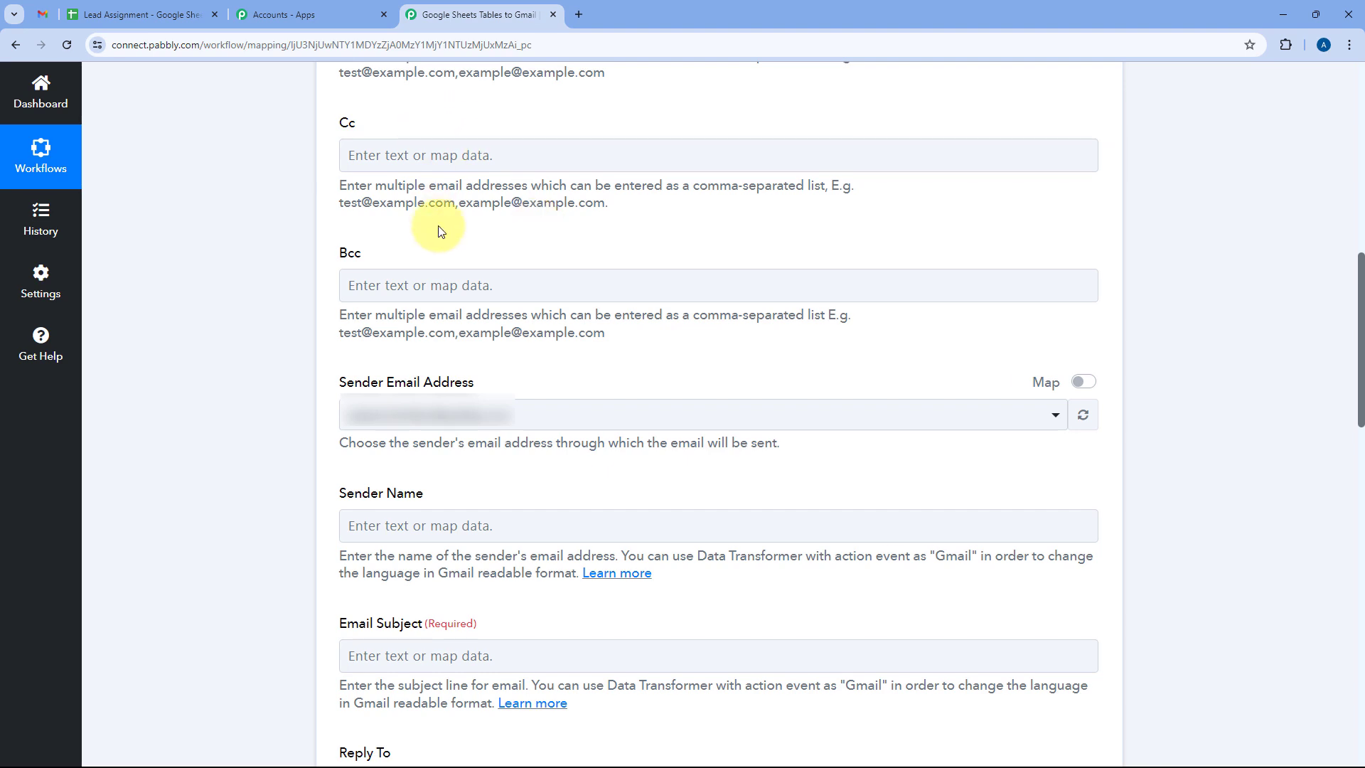
pyautogui.scroll(-4, 439, 231)
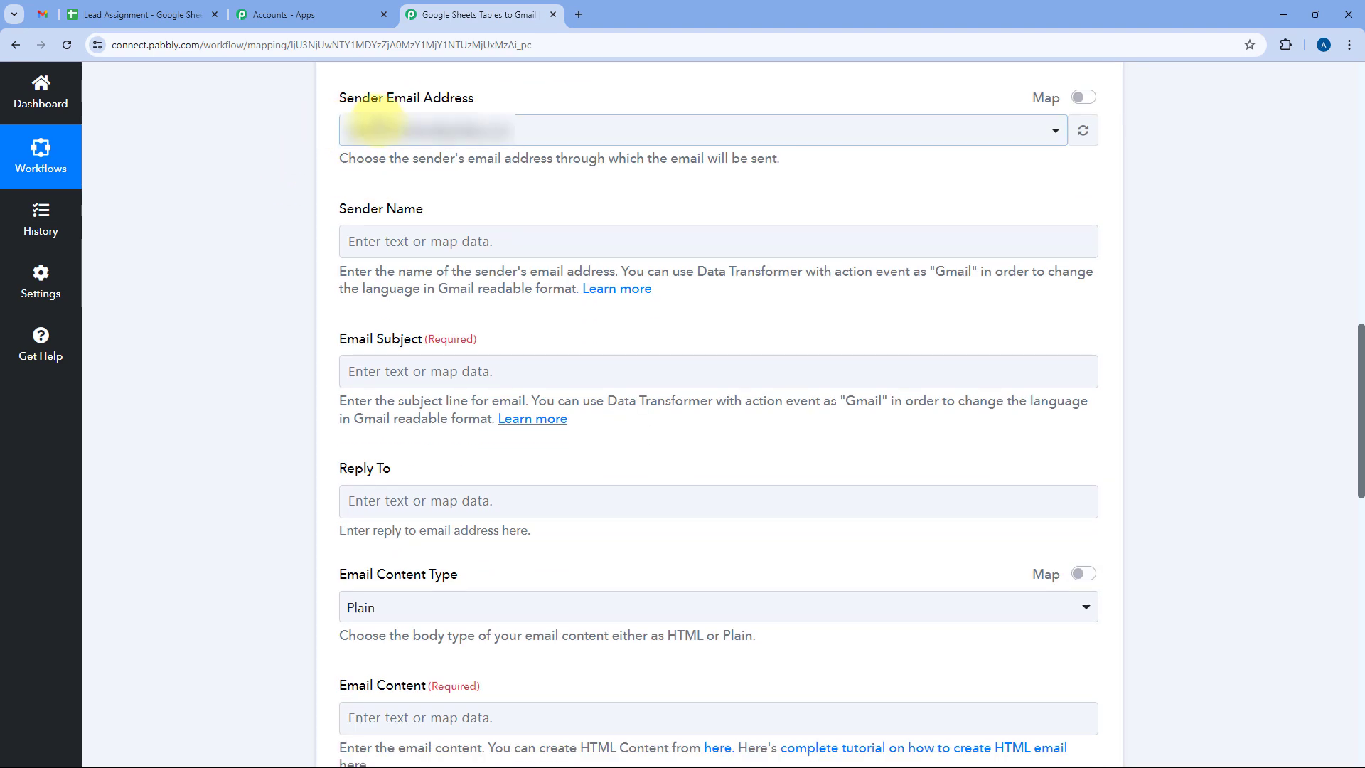
# Choose the connected sender email account and set the sender name to 'Pabbly Connect'.
pyautogui.click(536, 131)
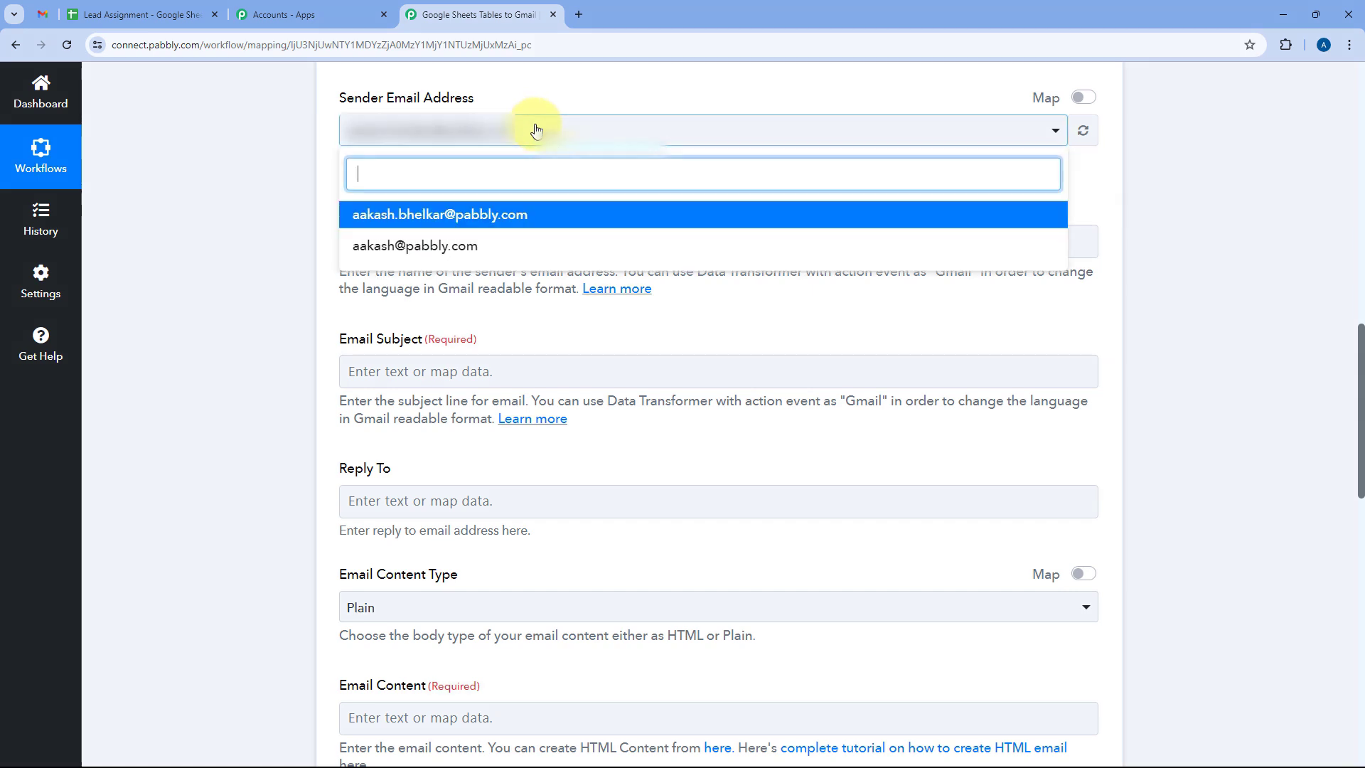
pyautogui.click(455, 214)
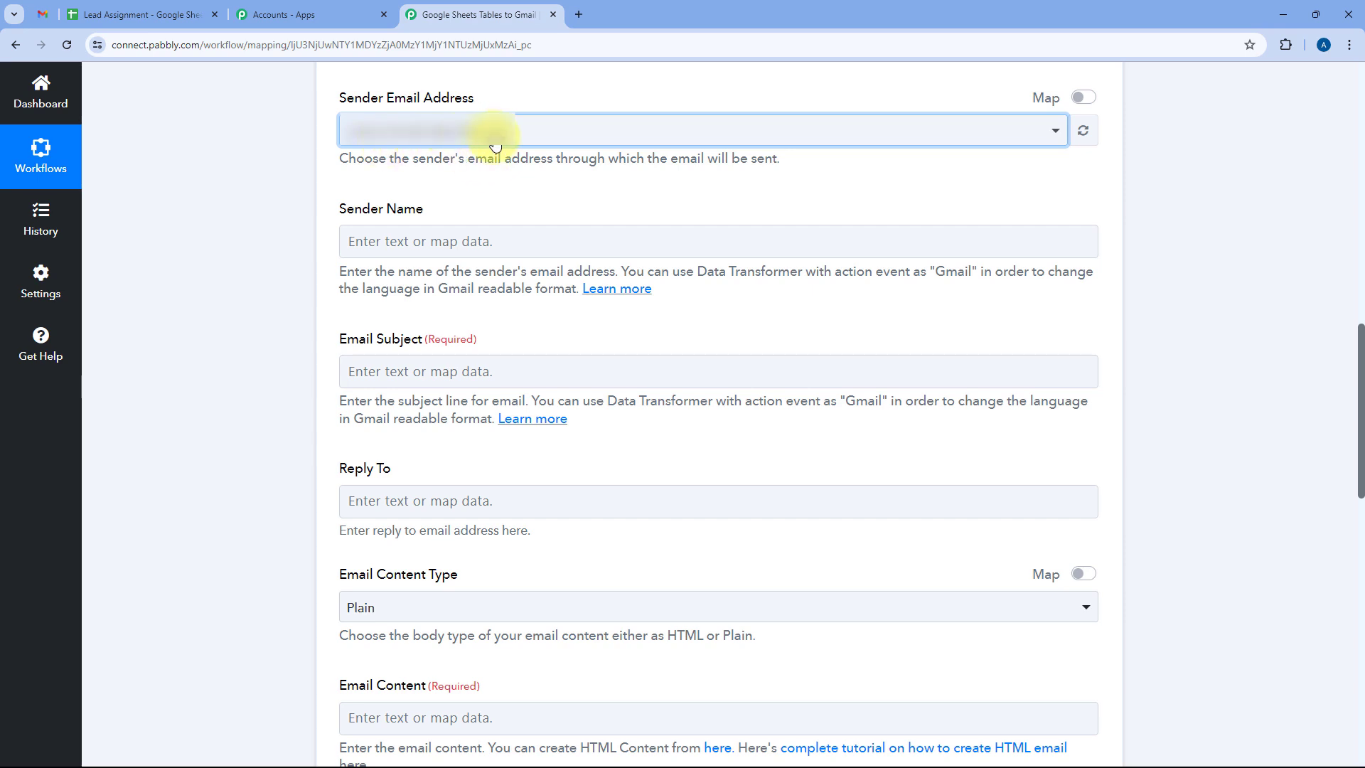
pyautogui.scroll(-5, 284, 156)
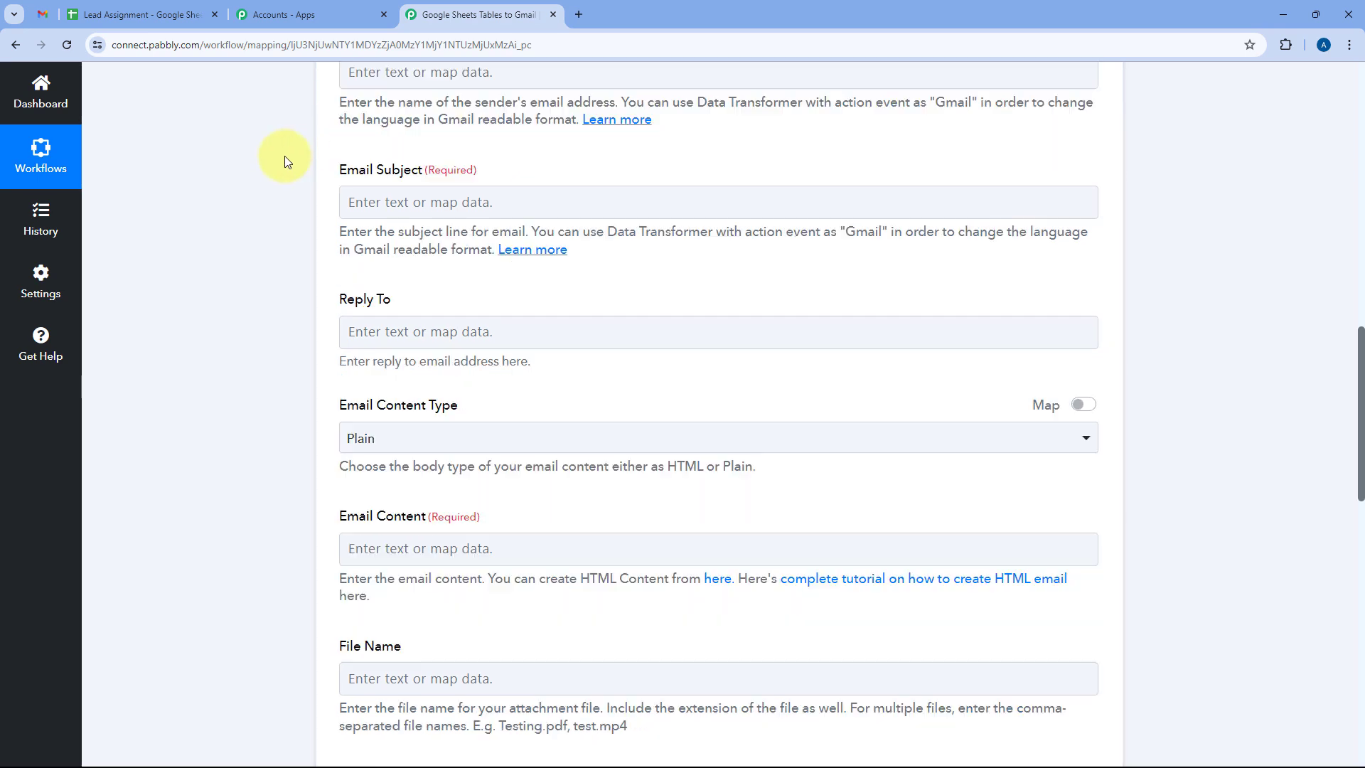
pyautogui.scroll(4, 284, 155)
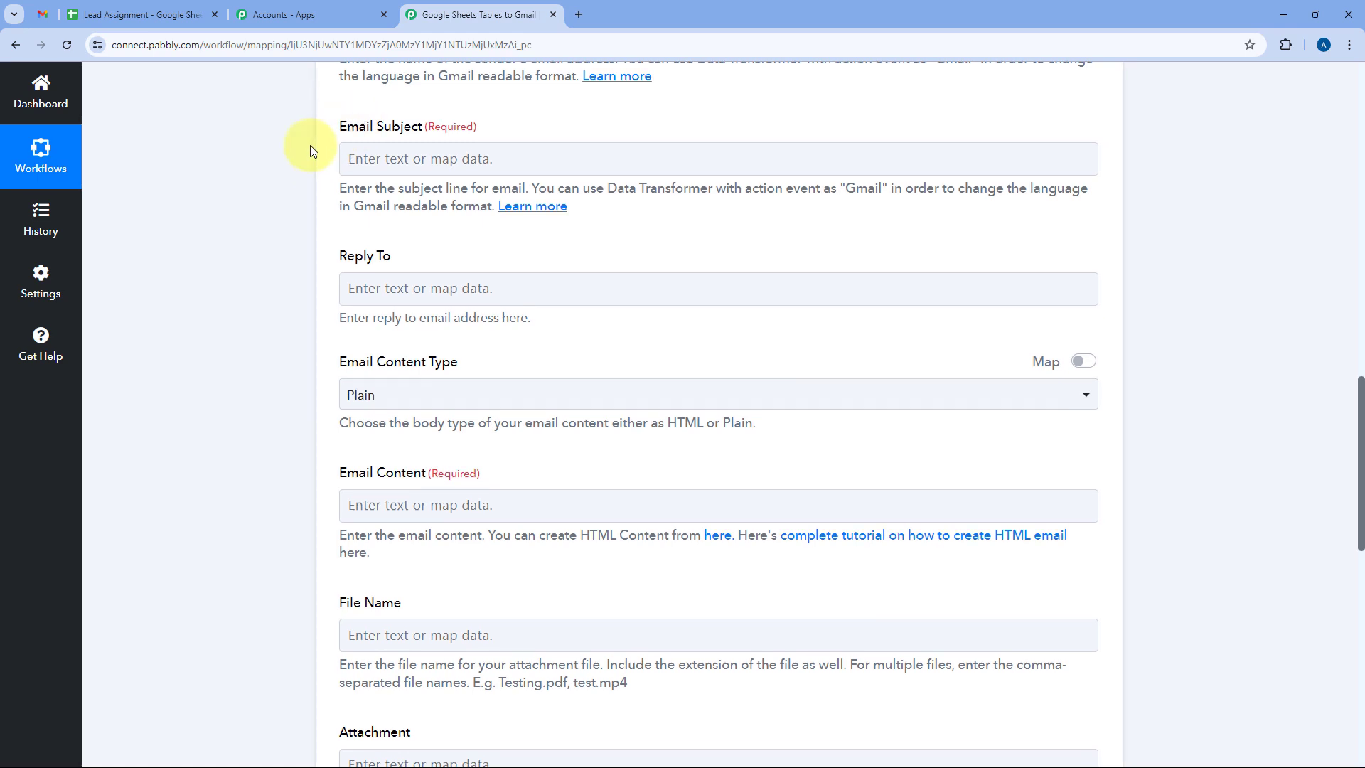
pyautogui.scroll(-1, 380, 157)
pyautogui.scroll(1, 344, 237)
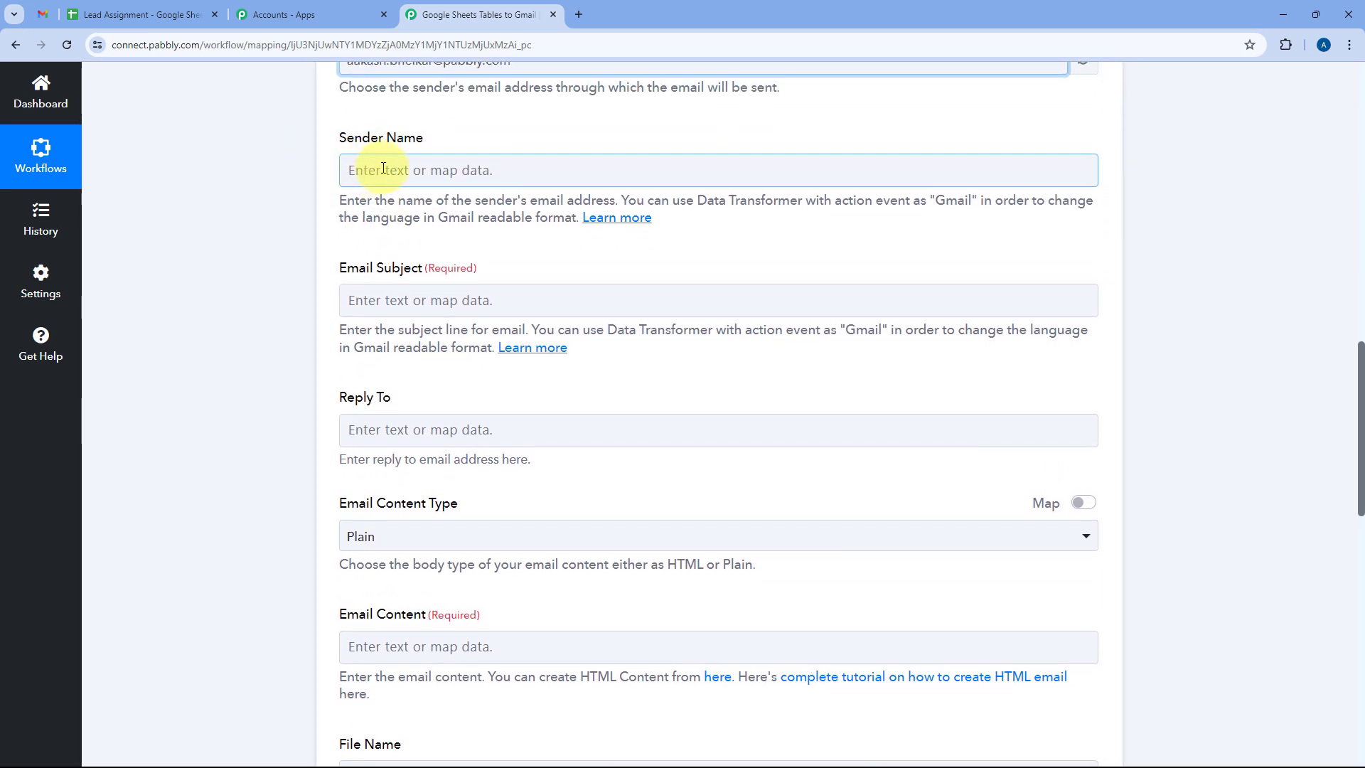
pyautogui.click(355, 171)
pyautogui.write('Pab')
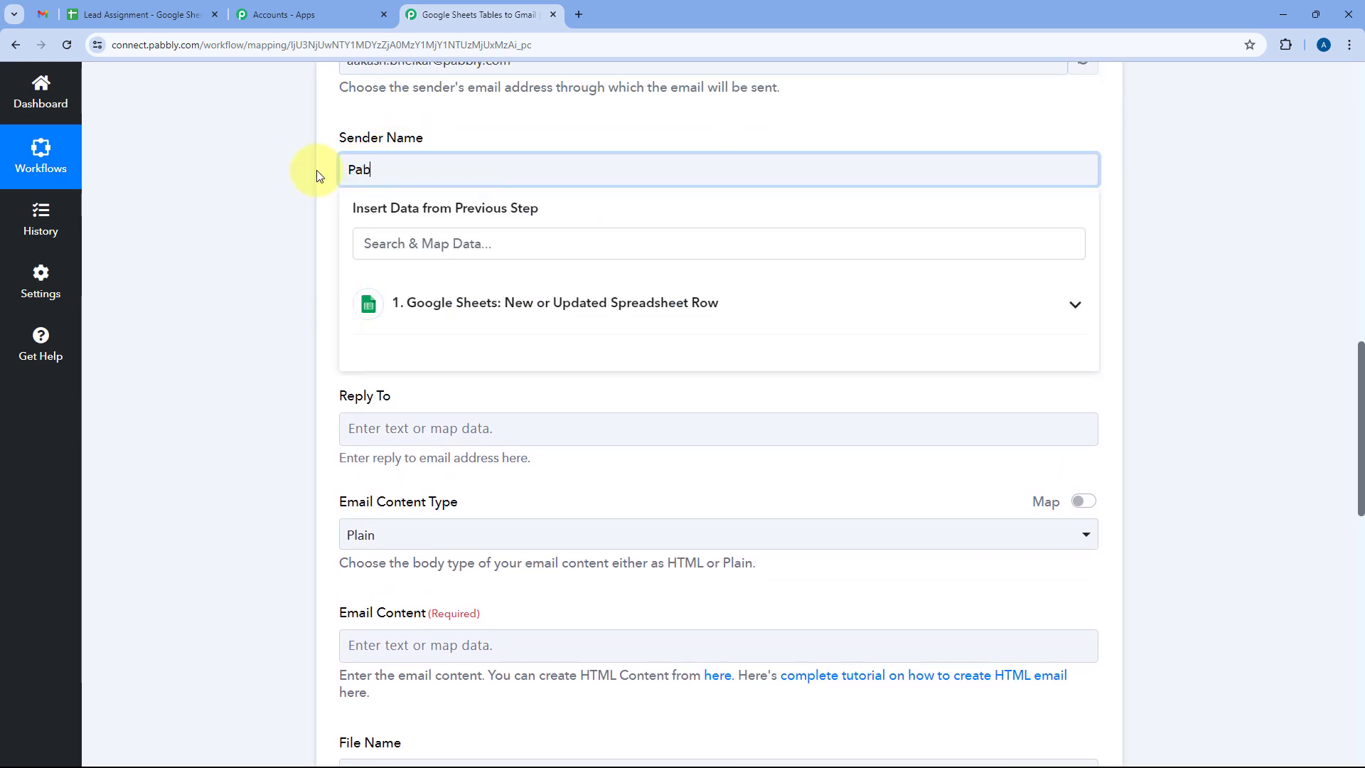
pyautogui.write('bly Connect')
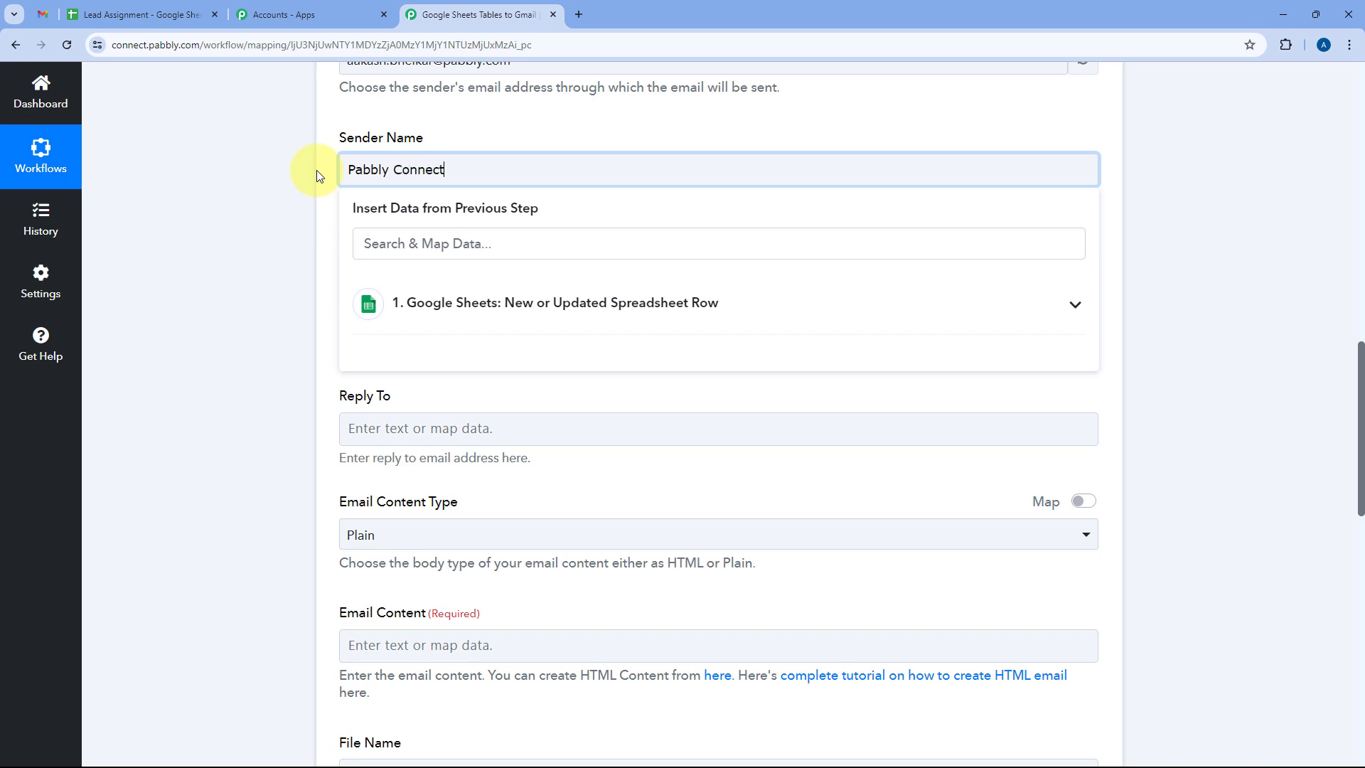
pyautogui.click(317, 170)
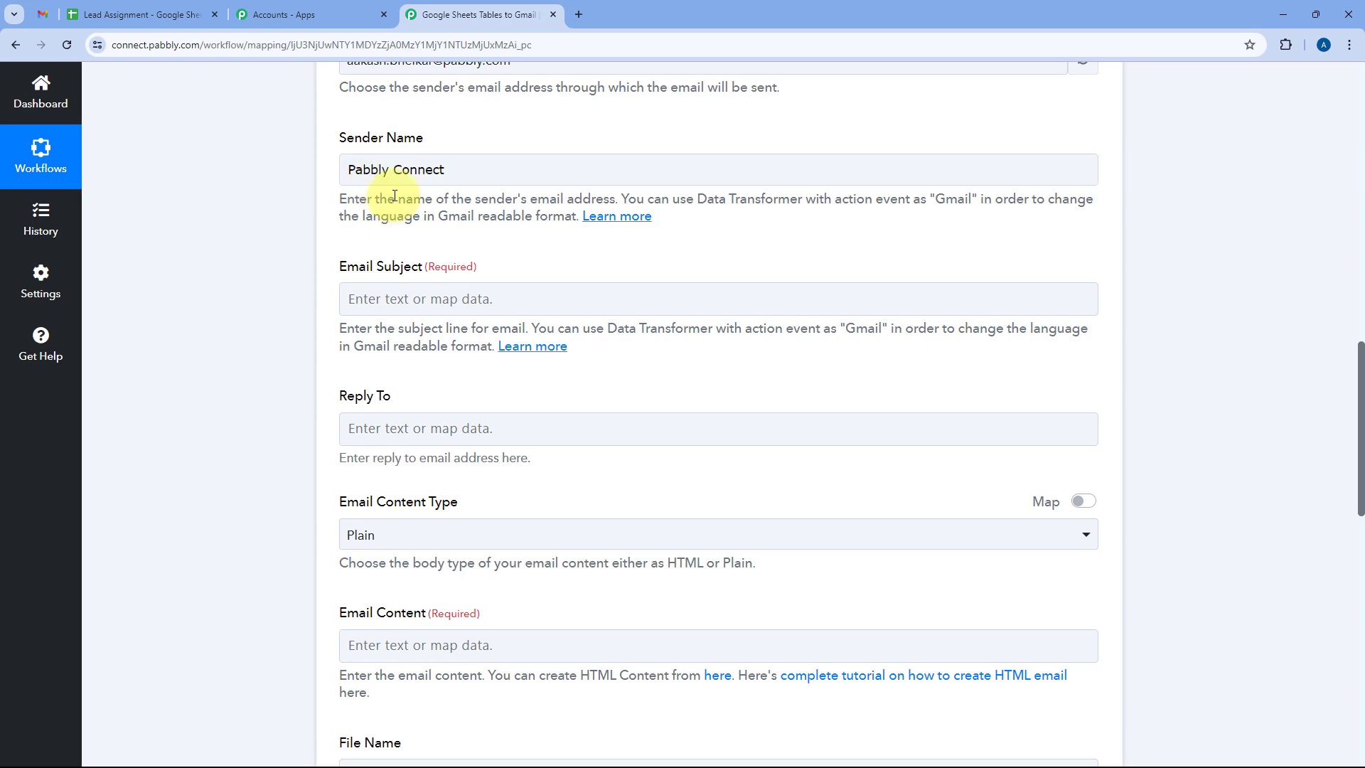
# Set the email subject to 'New Lead Assigned' and leave Reply To blank.
pyautogui.click(360, 298)
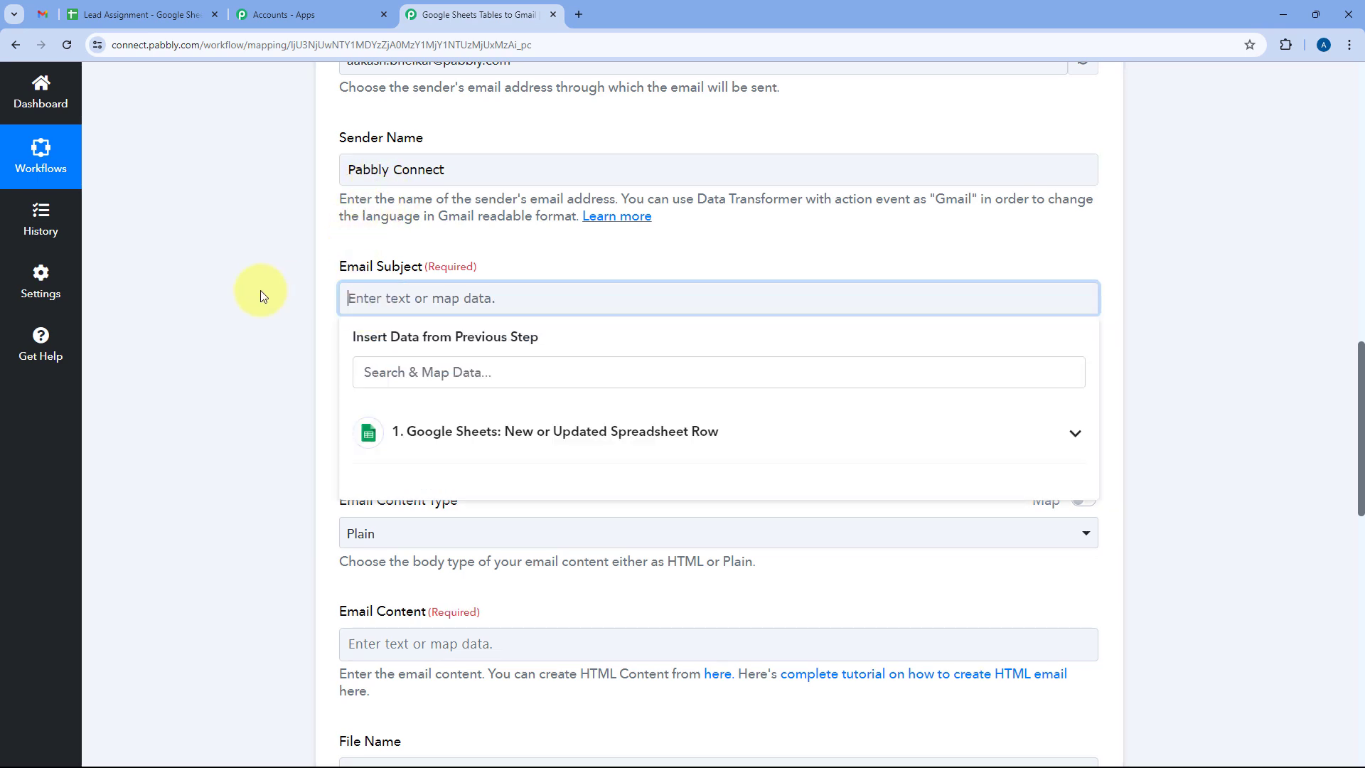
pyautogui.write('New Lead')
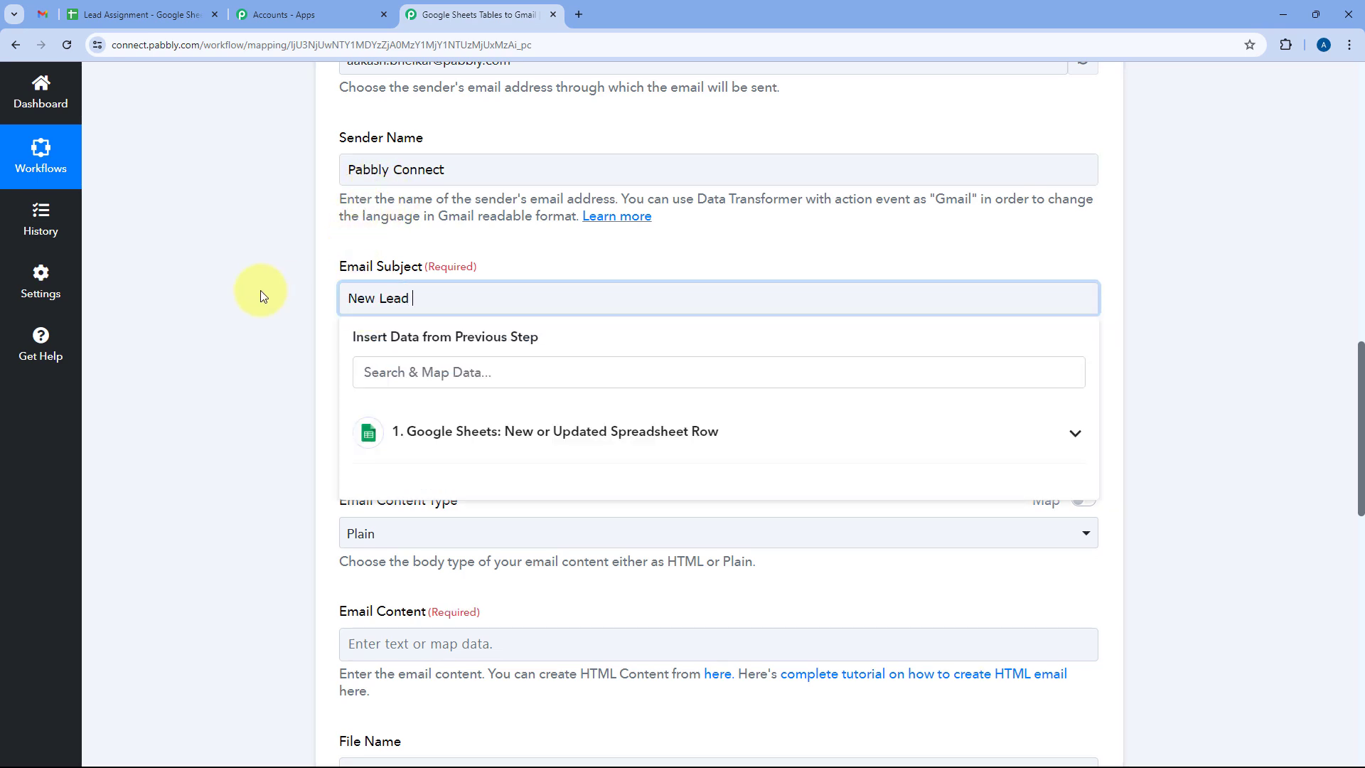
pyautogui.write(' Received')
pyautogui.hotkey('ctrl', 'shift', 'Left')
pyautogui.write('Assigne')
pyautogui.write('d')
pyautogui.click(511, 274)
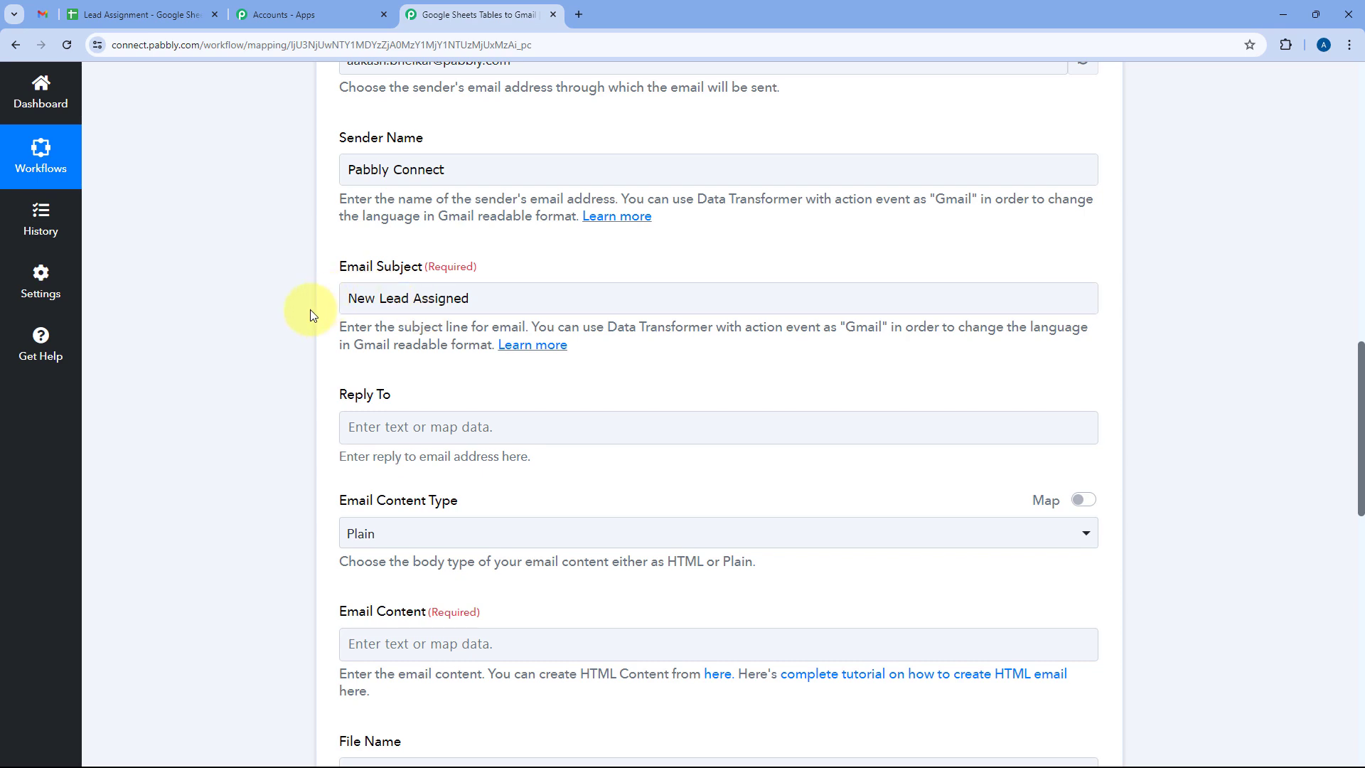
pyautogui.scroll(-2, 298, 309)
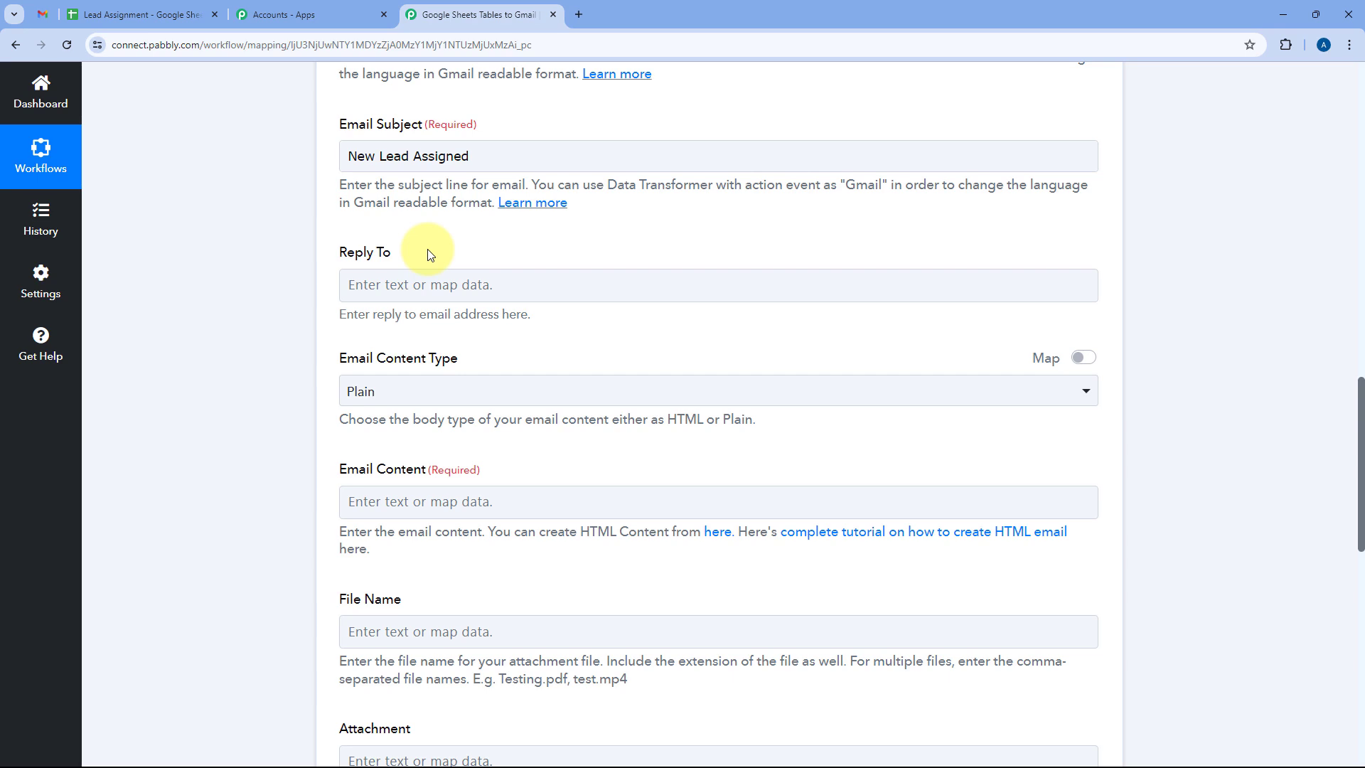
pyautogui.click(404, 277)
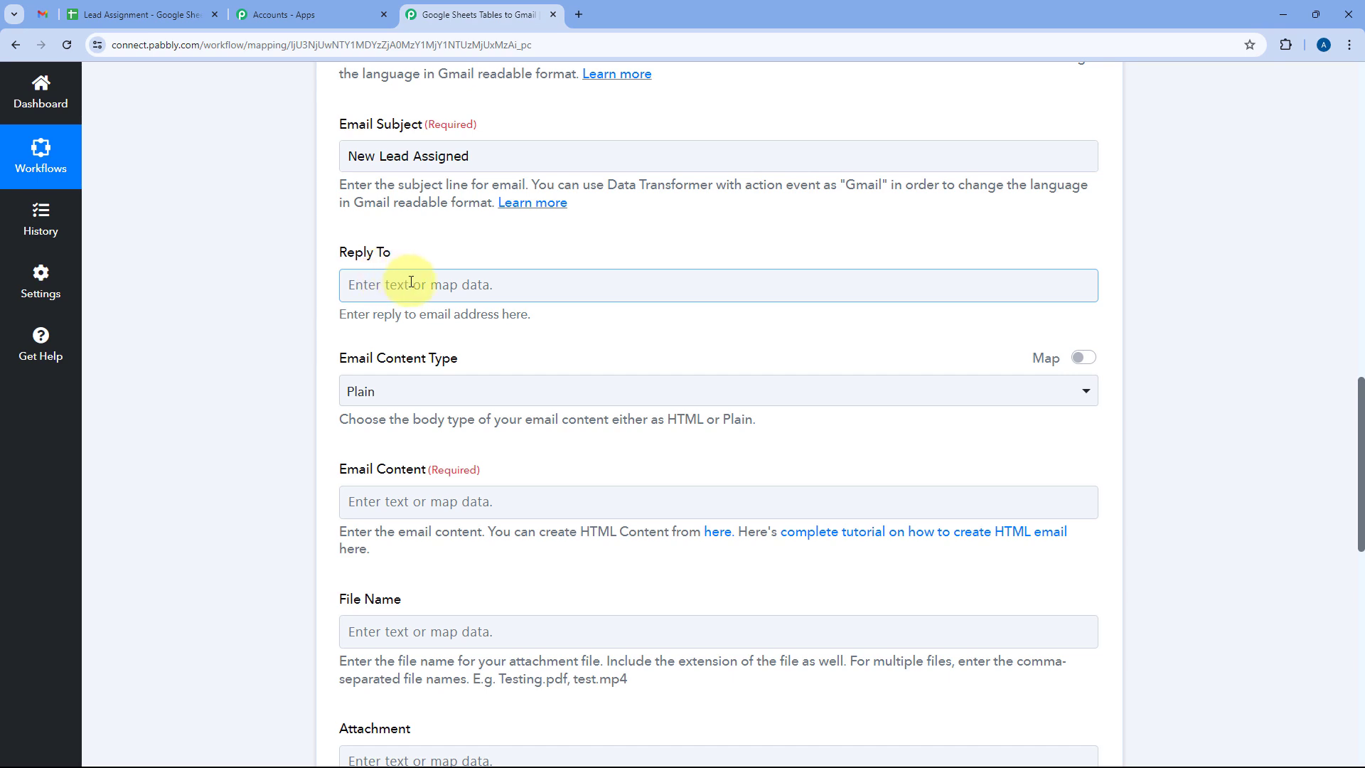
pyautogui.click(468, 253)
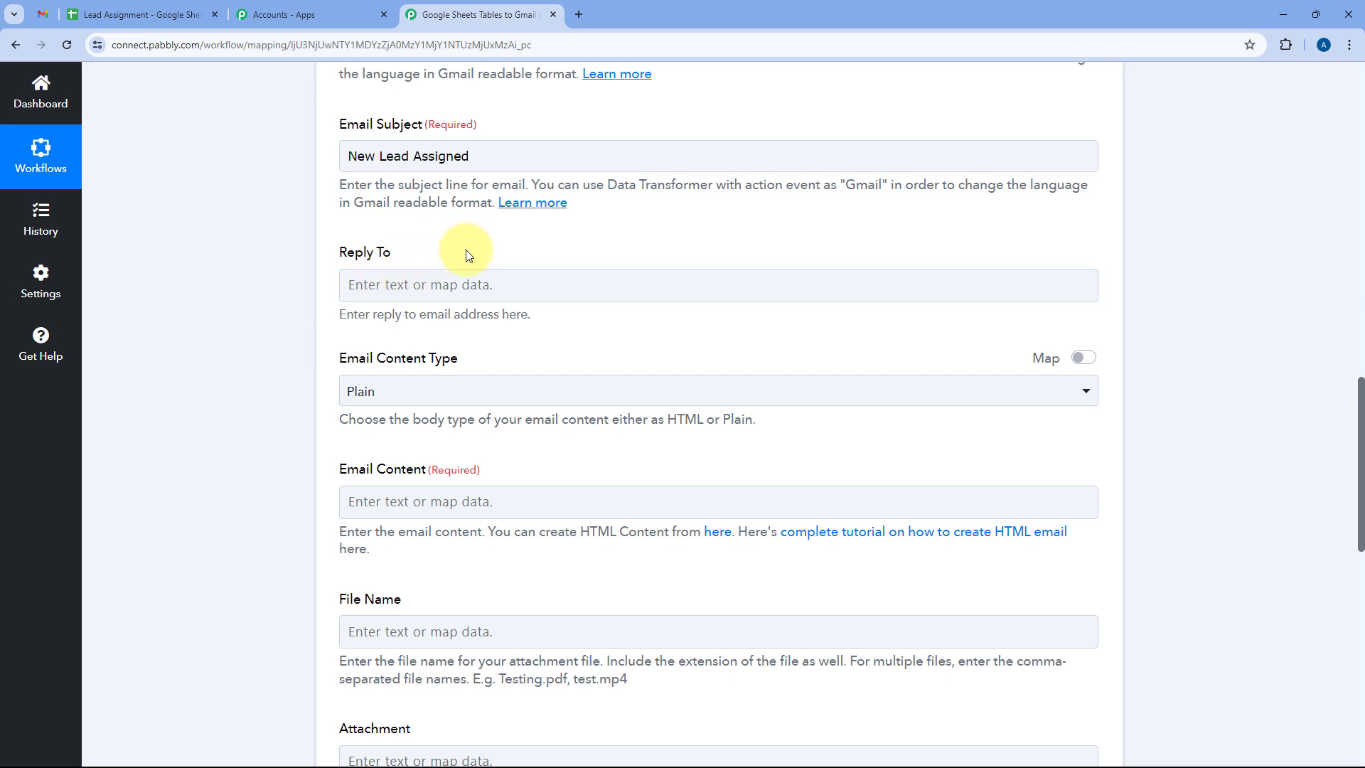
pyautogui.scroll(-1, 466, 252)
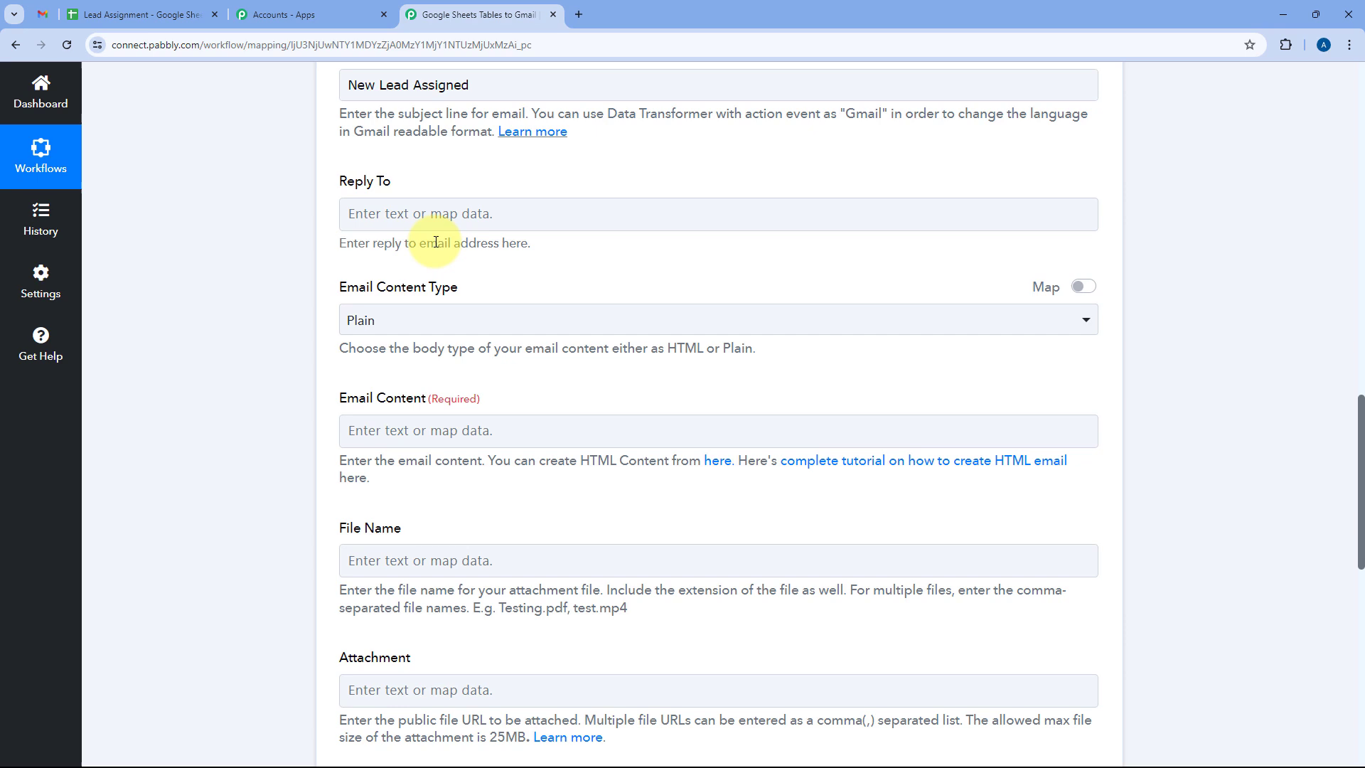
# Keep the Email Content Type set to Plain.
pyautogui.click(459, 324)
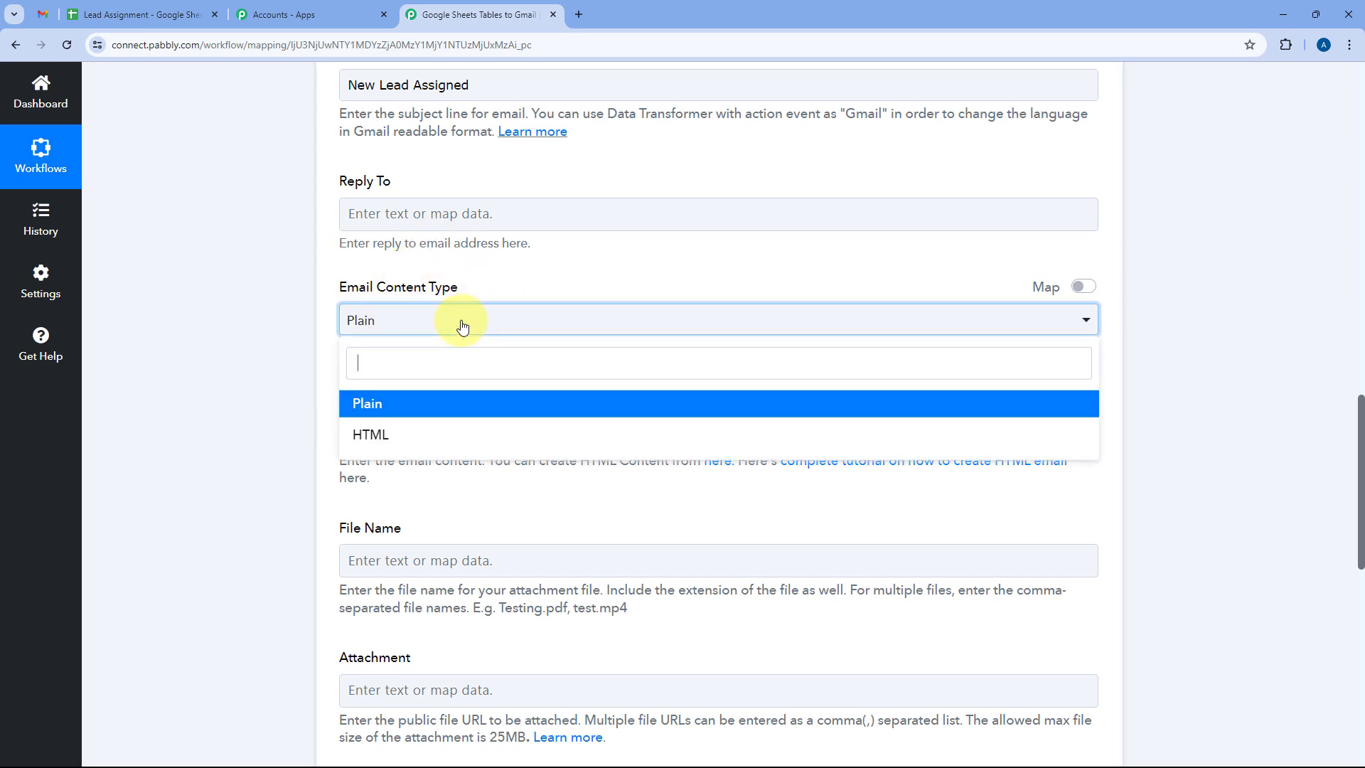
pyautogui.click(449, 402)
pyautogui.scroll(-2, 391, 341)
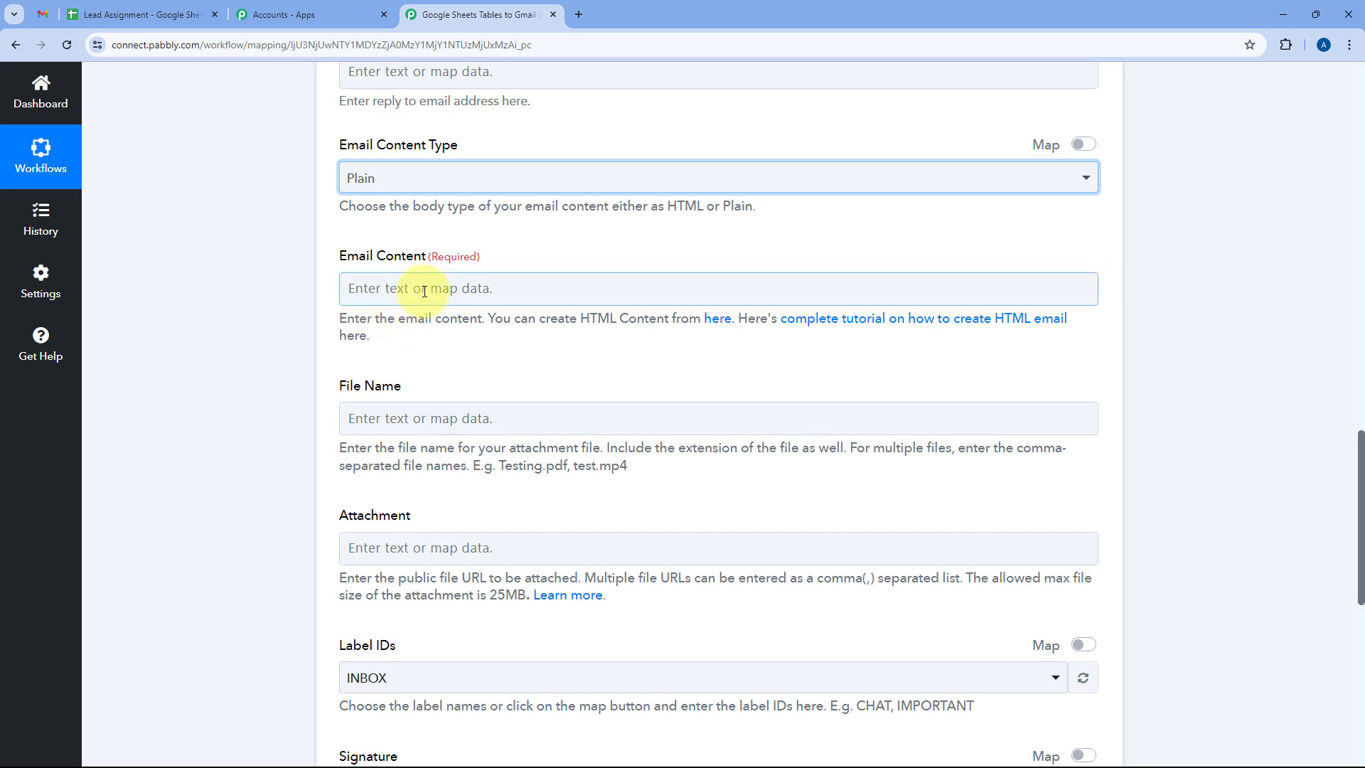
# Type 'Hello,' and the new-lead message with empty Name, Email, Phone Number, Source, Status, Note labels.
pyautogui.click(402, 290)
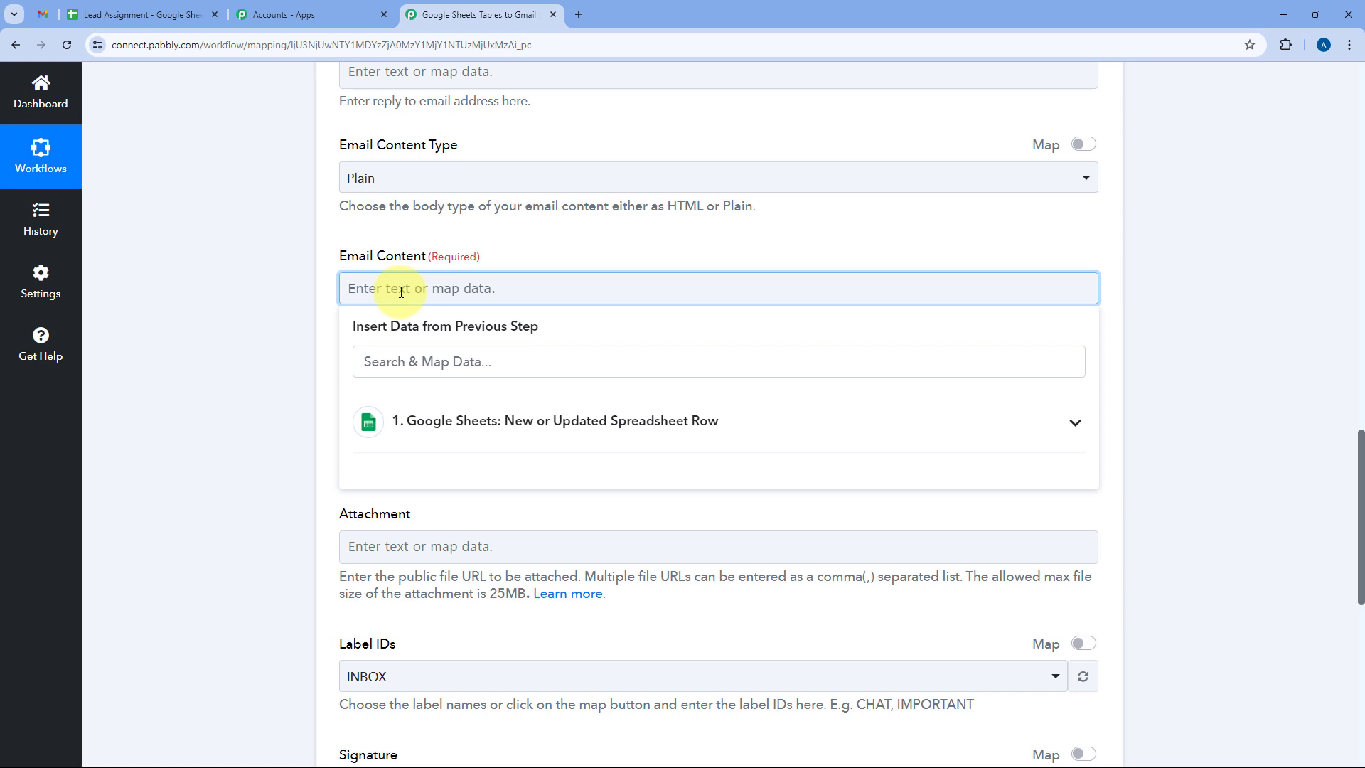
pyautogui.write('Hello,')
pyautogui.press('Return')
pyautogui.write('You have been assigned a new lead:  Name: Email: Phone Number: Sour')
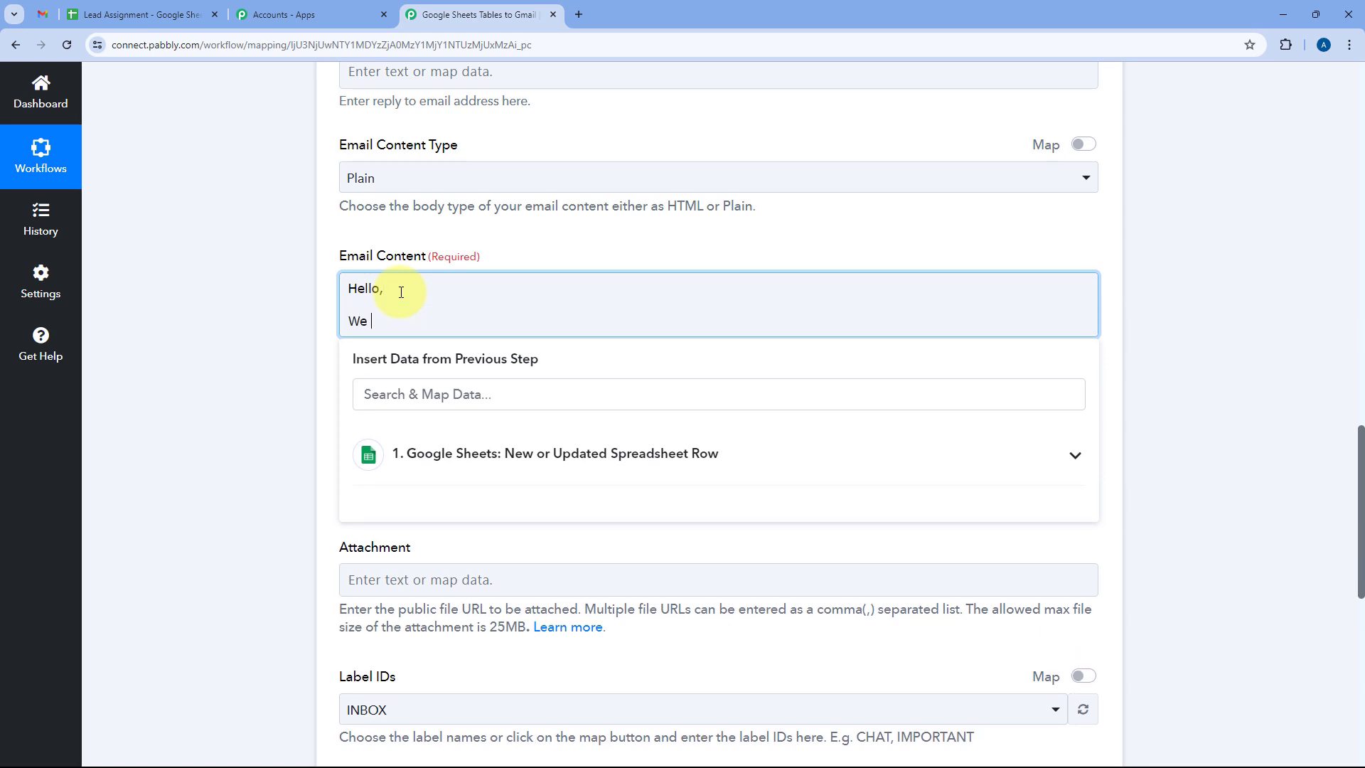
pyautogui.write('ce: Status: Note')
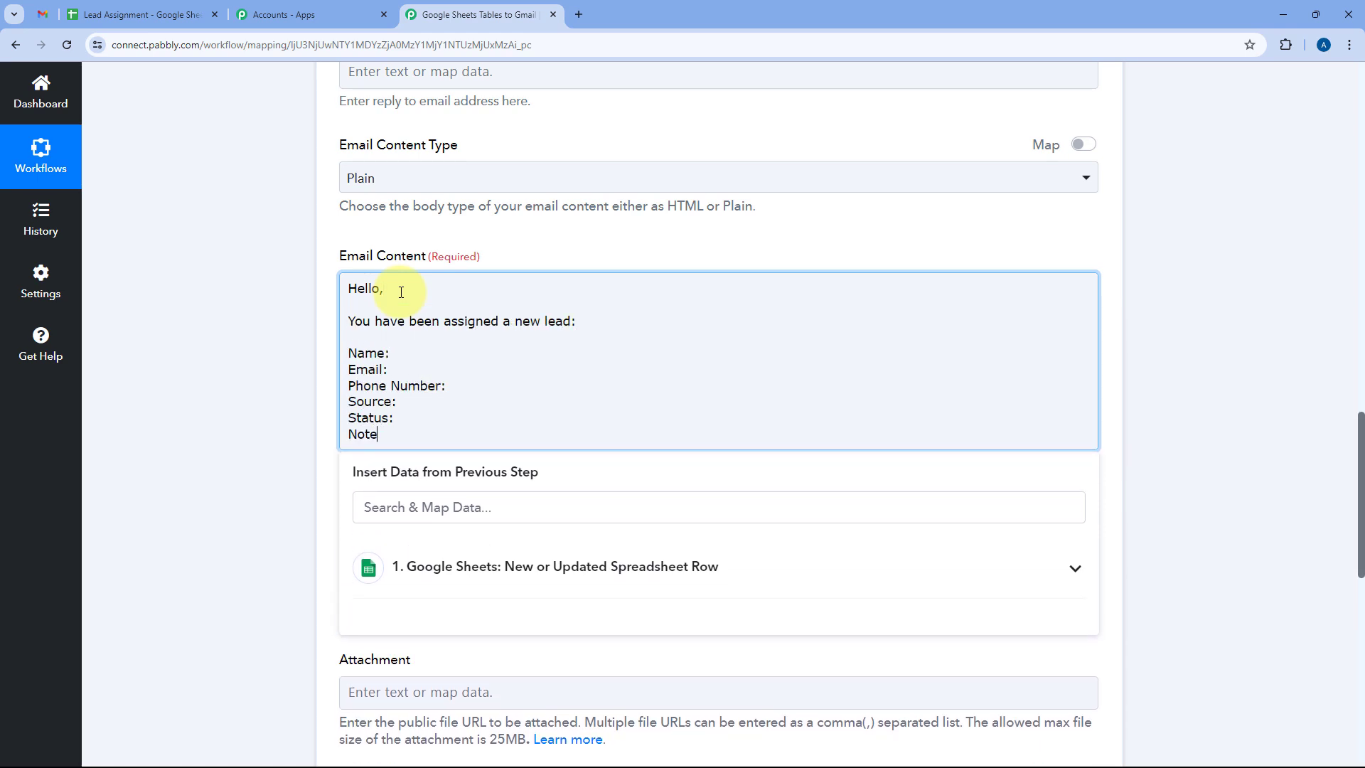
pyautogui.write(':')
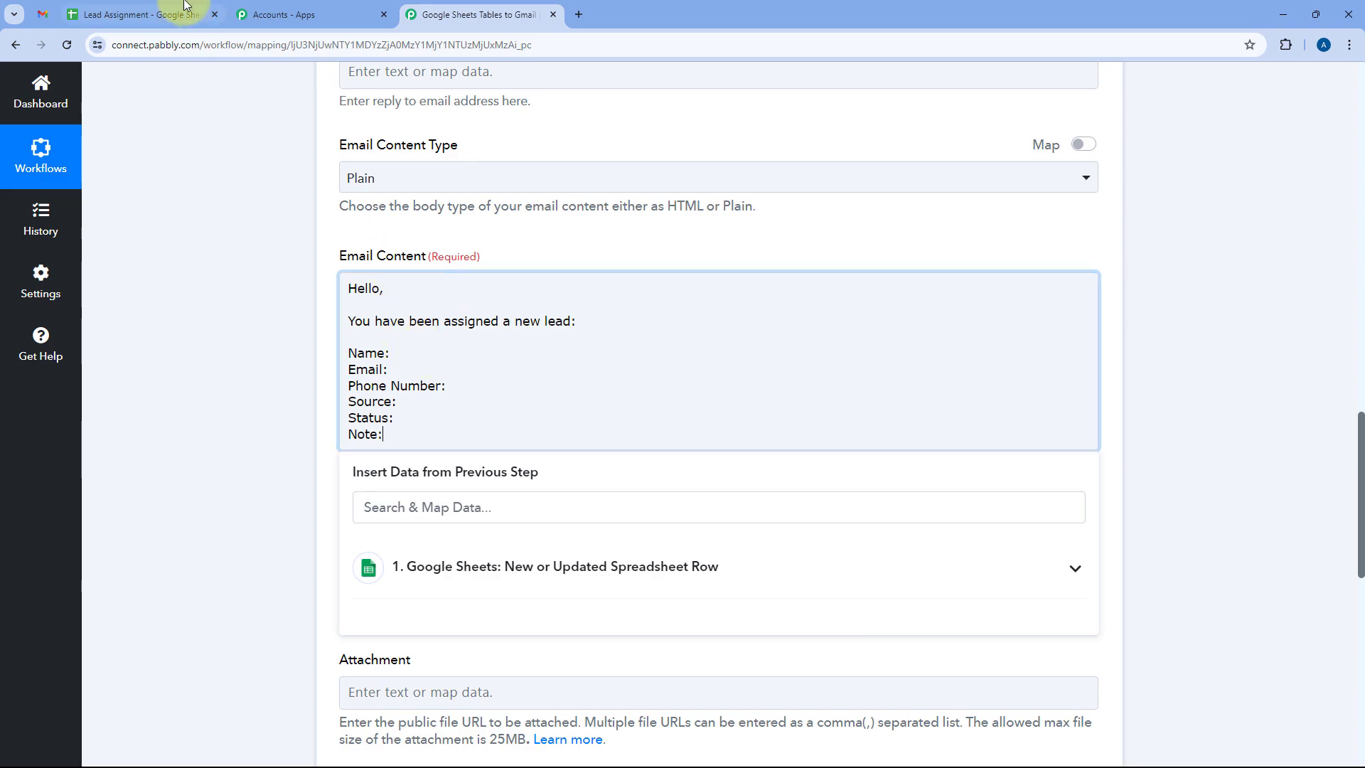
pyautogui.click(128, 14)
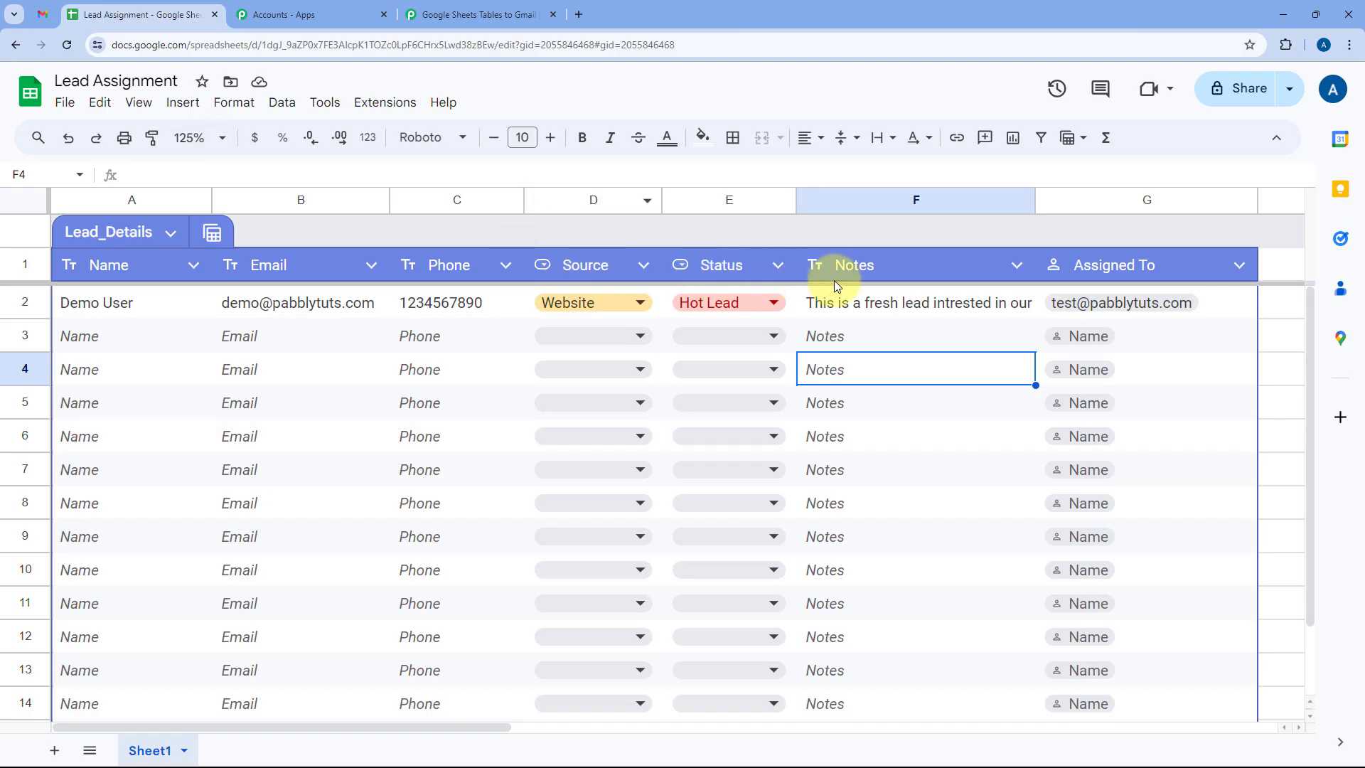
pyautogui.click(490, 8)
pyautogui.click(416, 353)
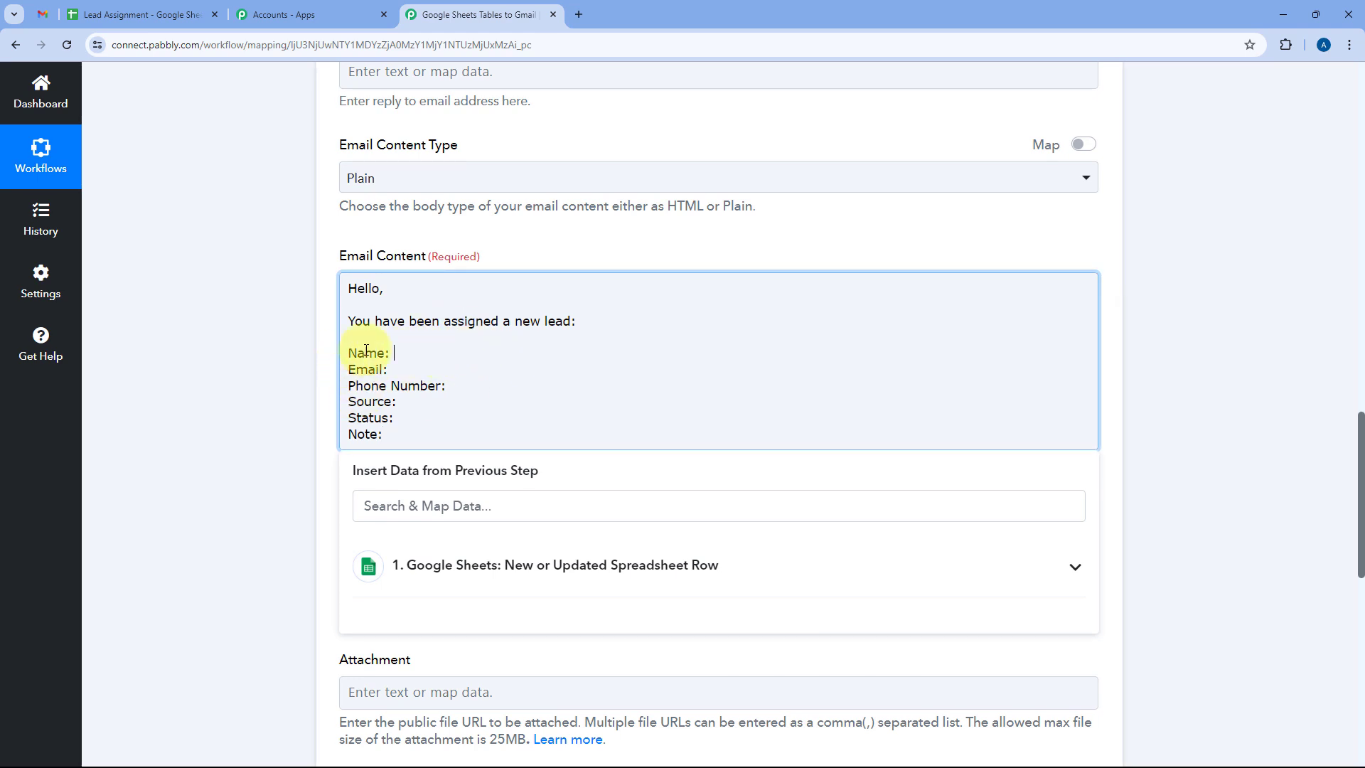
# Insert the sheet row's Name, Email and Phone values after their labels in the body.
pyautogui.scroll(-1, 366, 360)
pyautogui.click(460, 488)
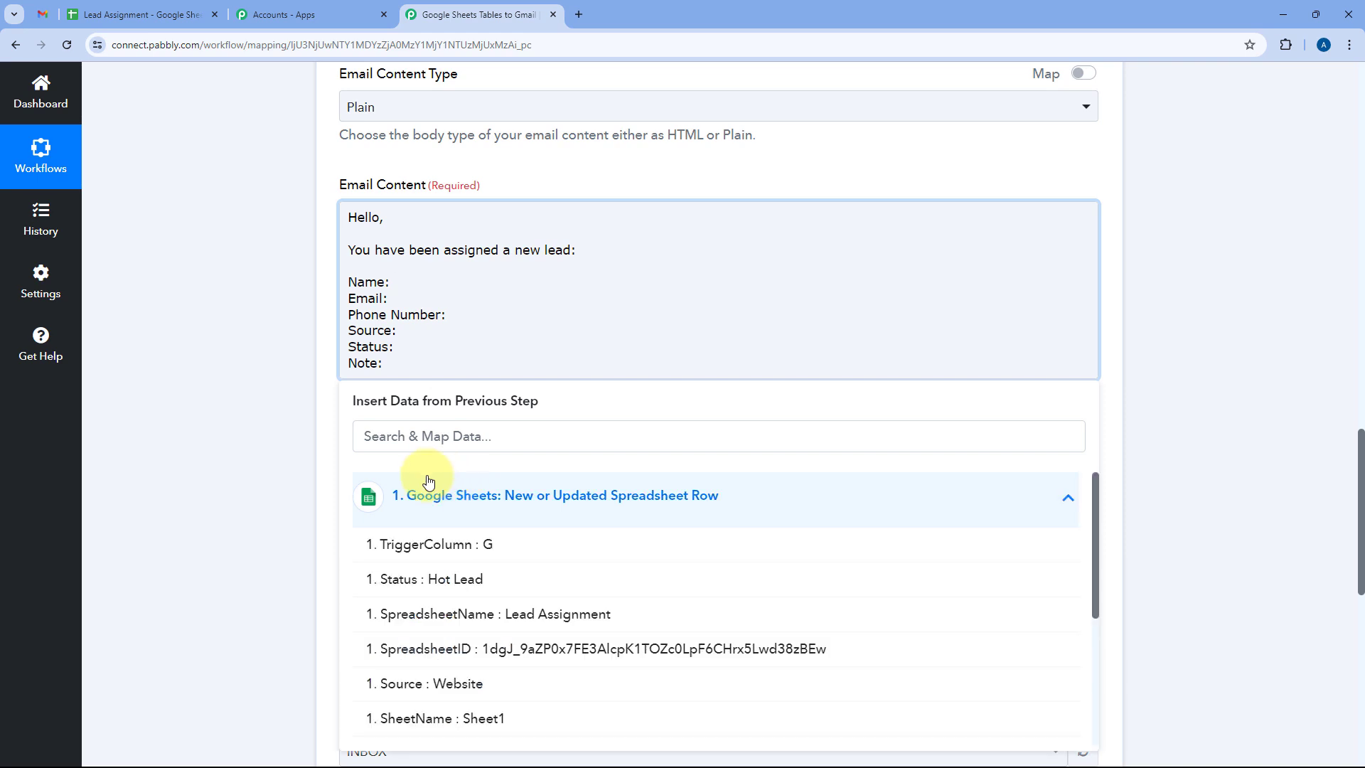
pyautogui.scroll(-3, 490, 544)
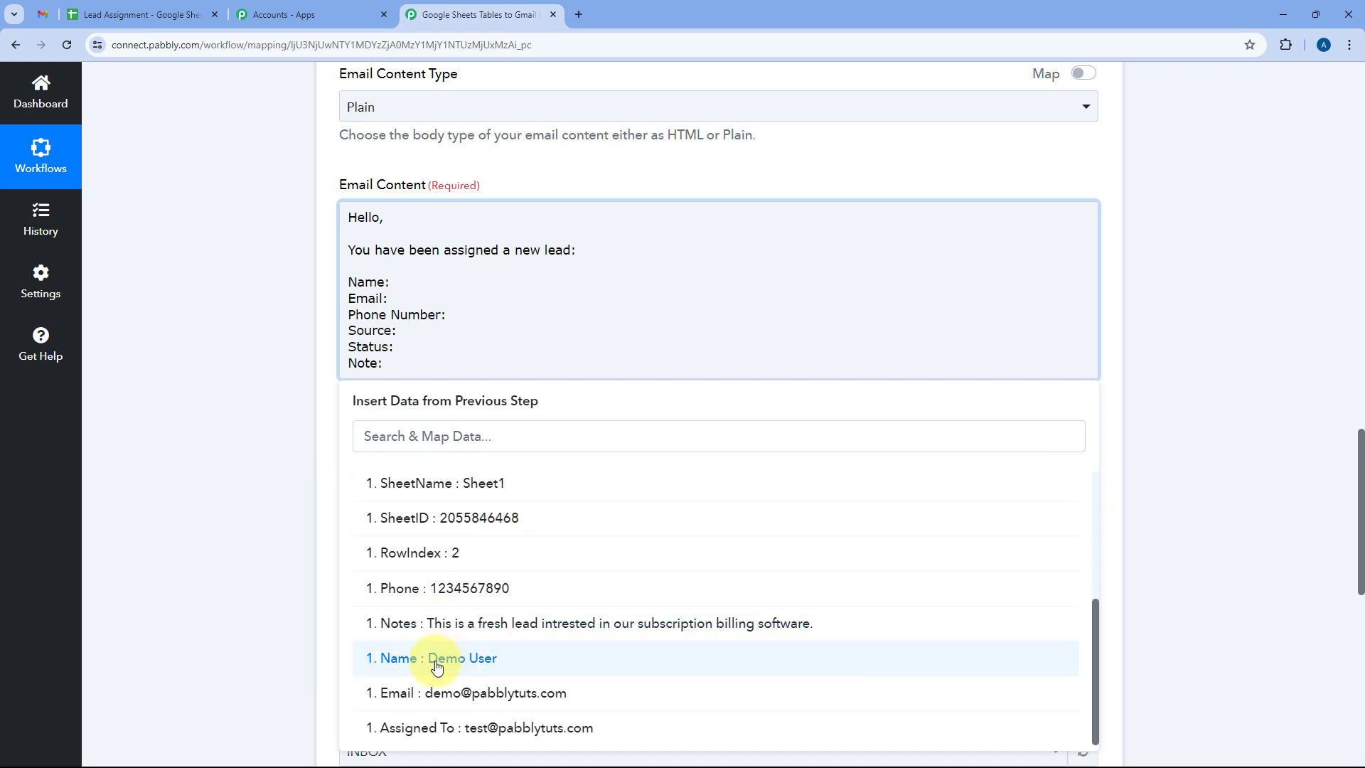
pyautogui.click(437, 658)
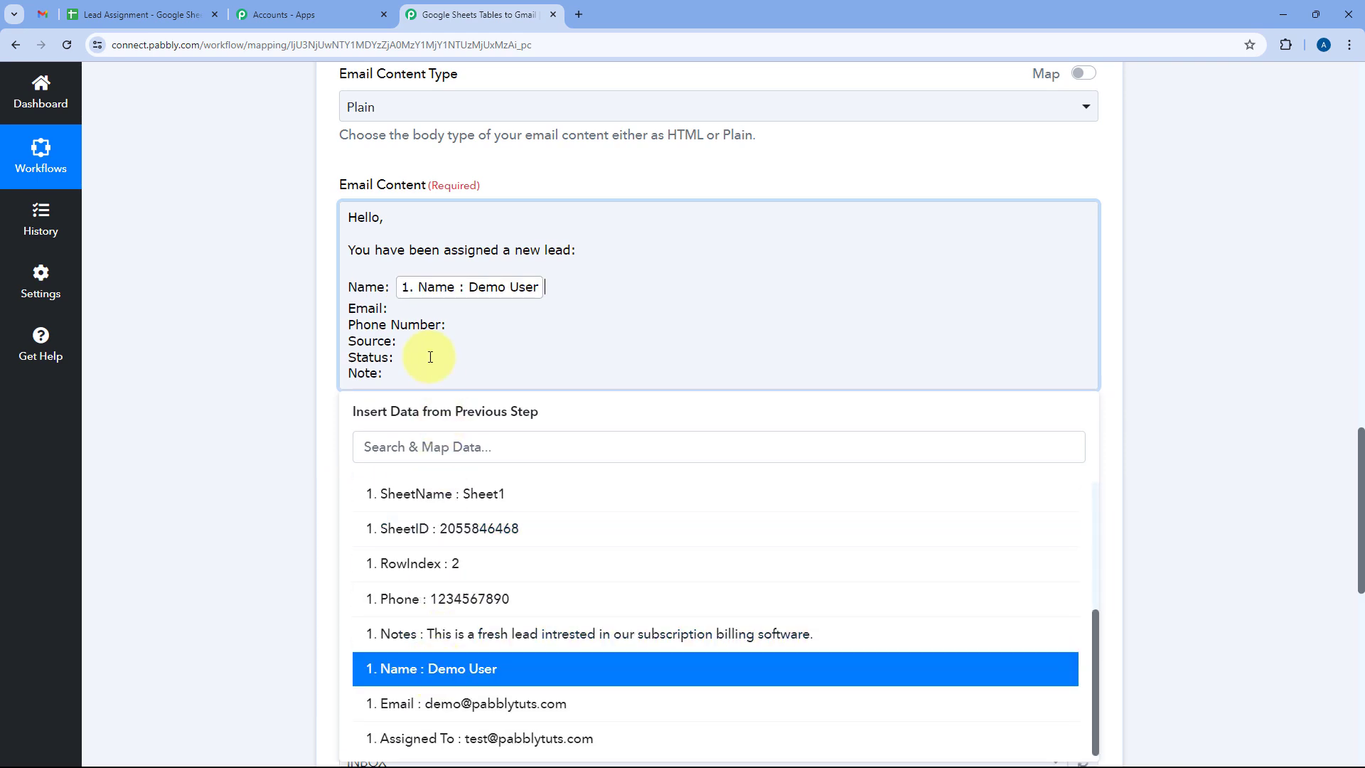
pyautogui.click(419, 309)
pyautogui.click(455, 505)
pyautogui.scroll(-3, 450, 561)
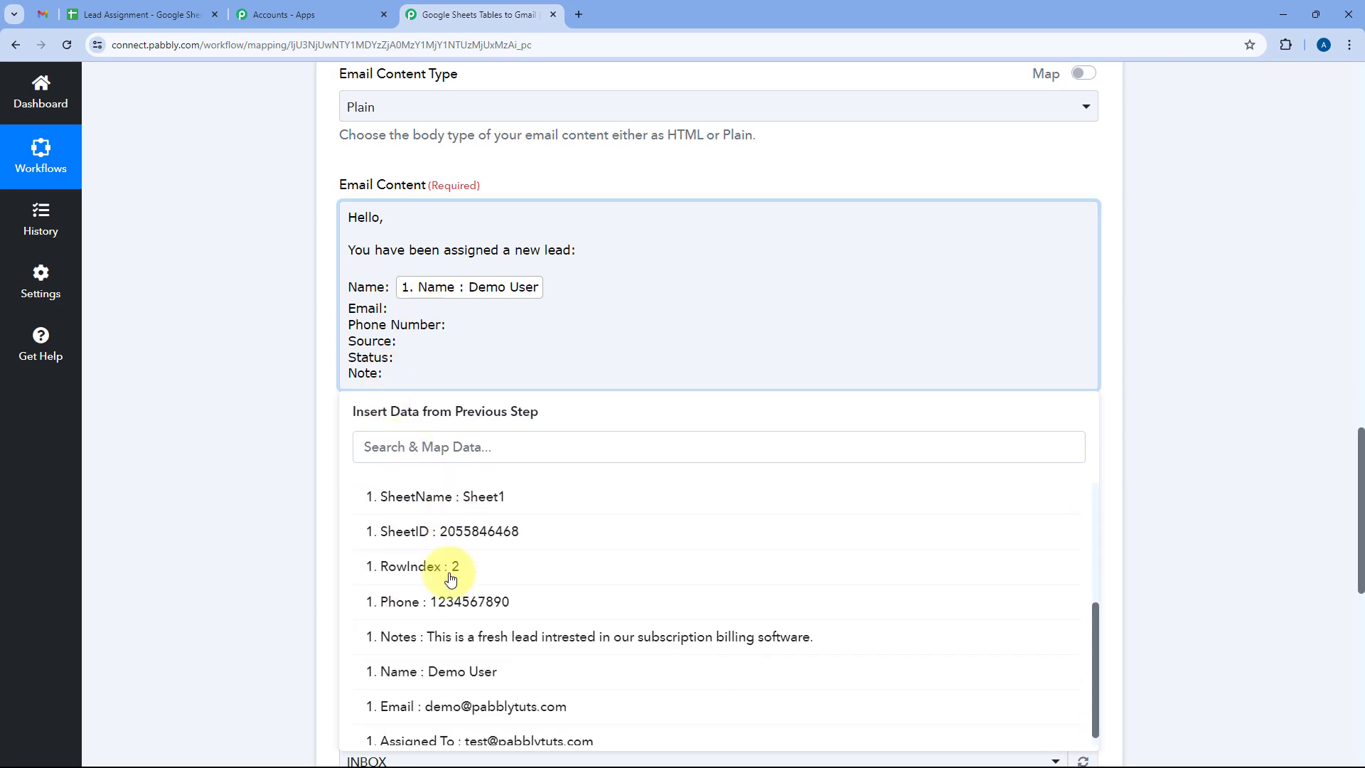
pyautogui.click(398, 694)
pyautogui.click(457, 335)
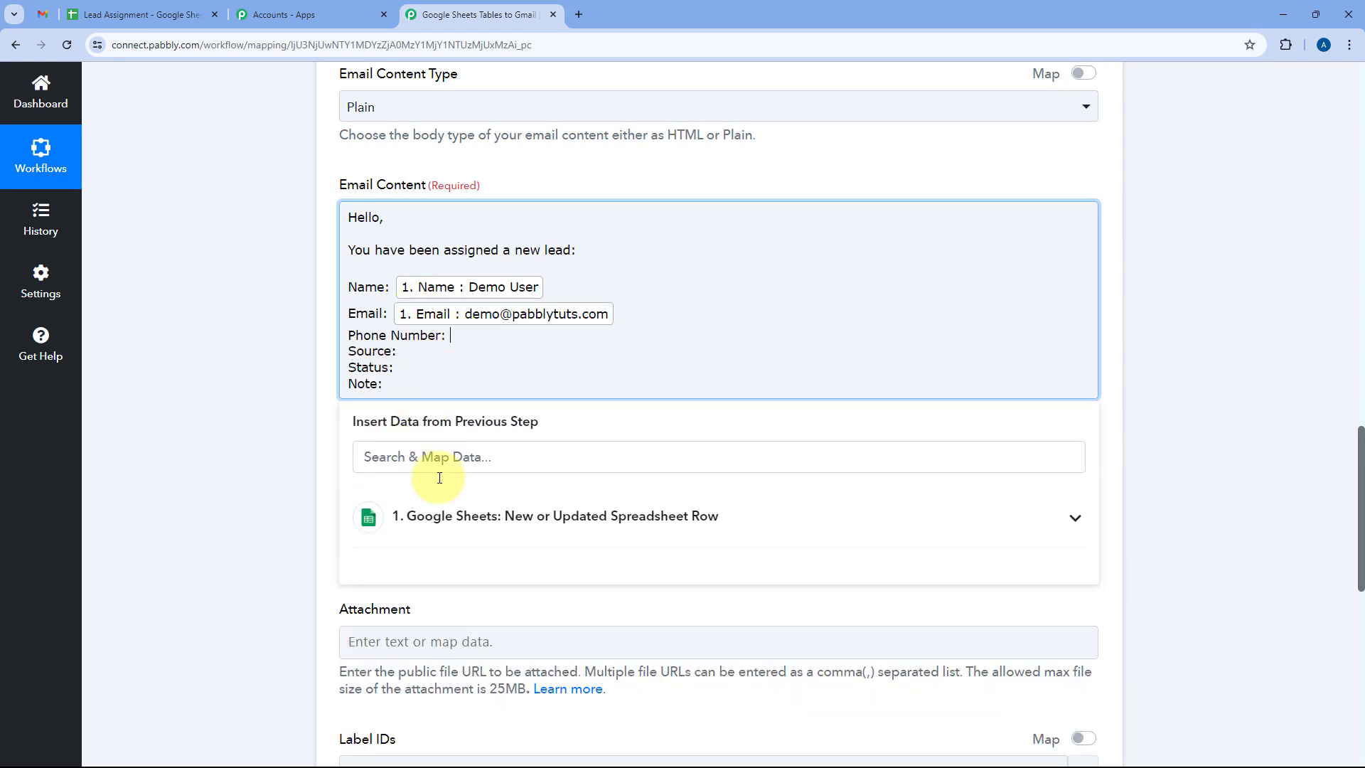
pyautogui.click(479, 527)
pyautogui.scroll(-2, 476, 529)
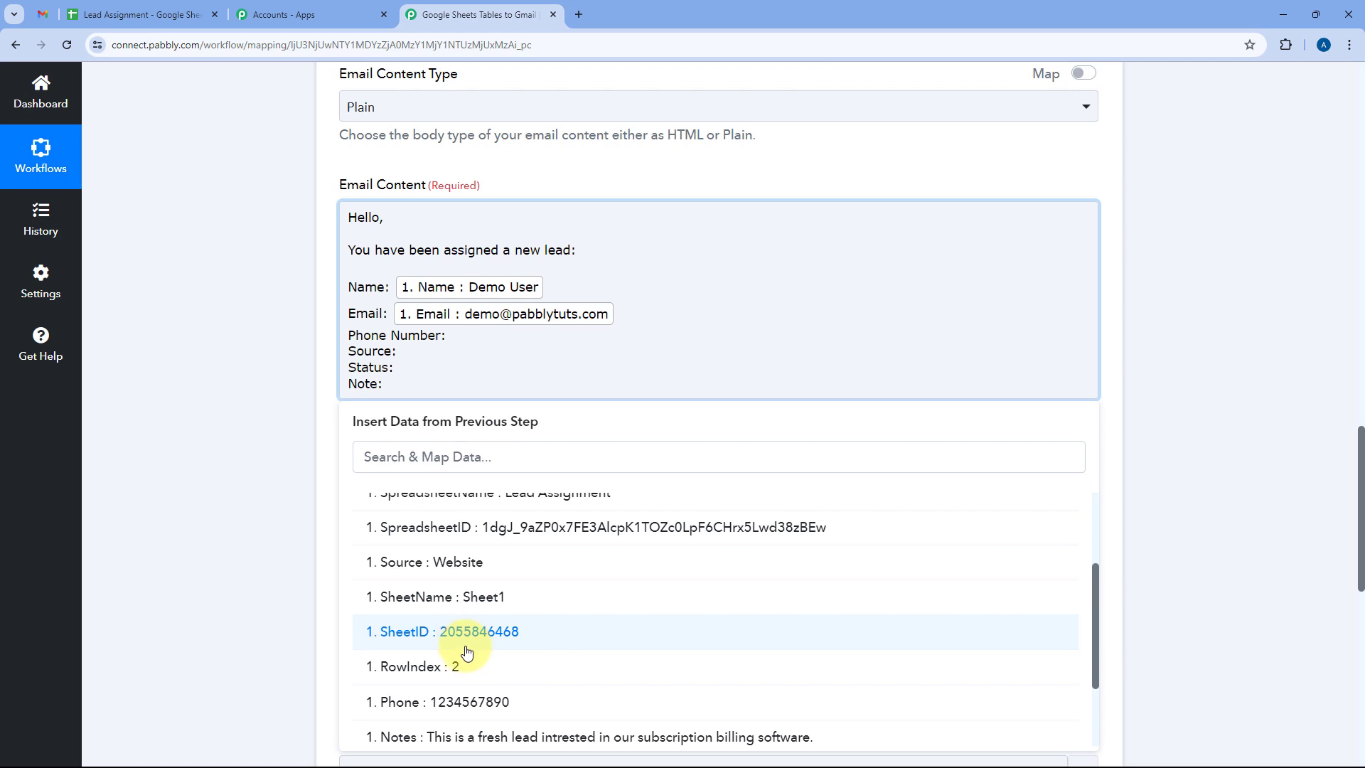
pyautogui.click(475, 704)
# Insert the sheet row's Source, Status and Notes values after their labels in the body.
pyautogui.click(435, 362)
pyautogui.scroll(-1, 462, 441)
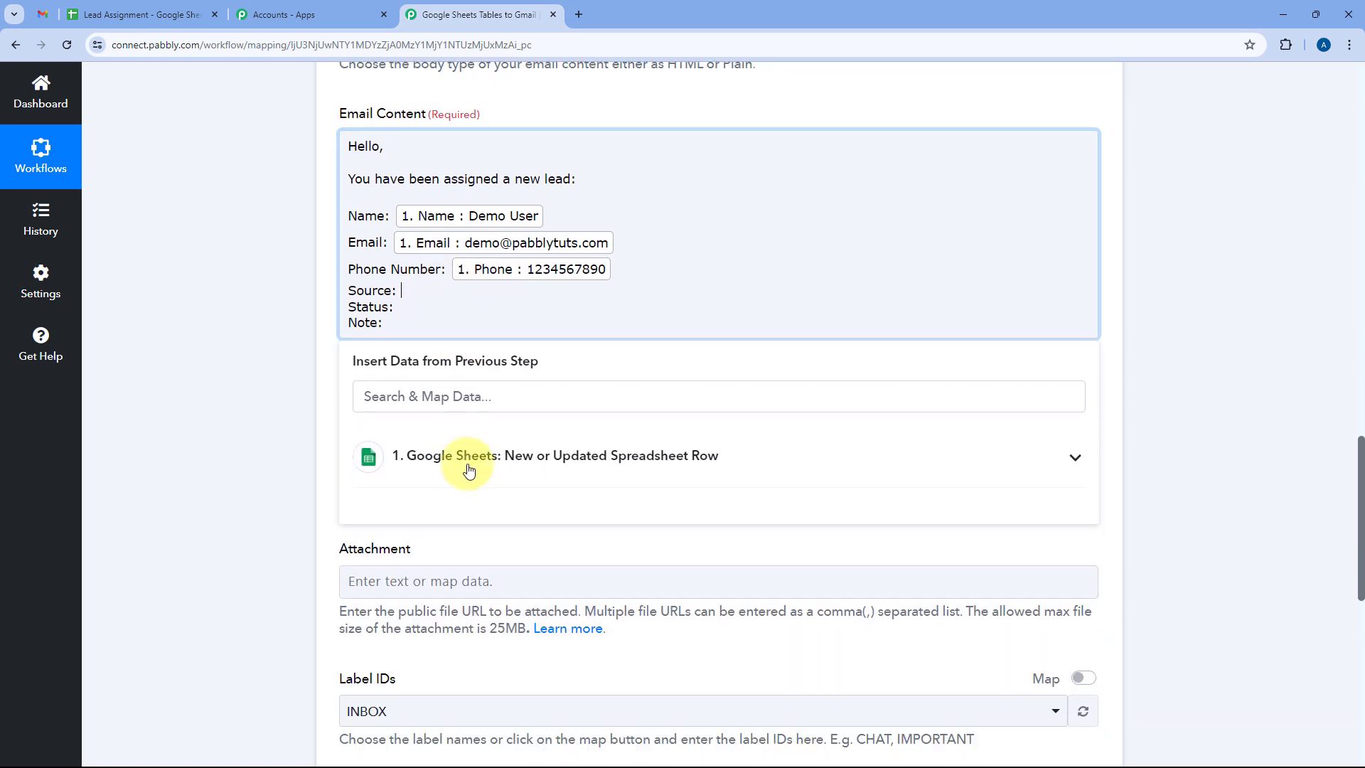
pyautogui.click(466, 466)
pyautogui.scroll(-2, 490, 544)
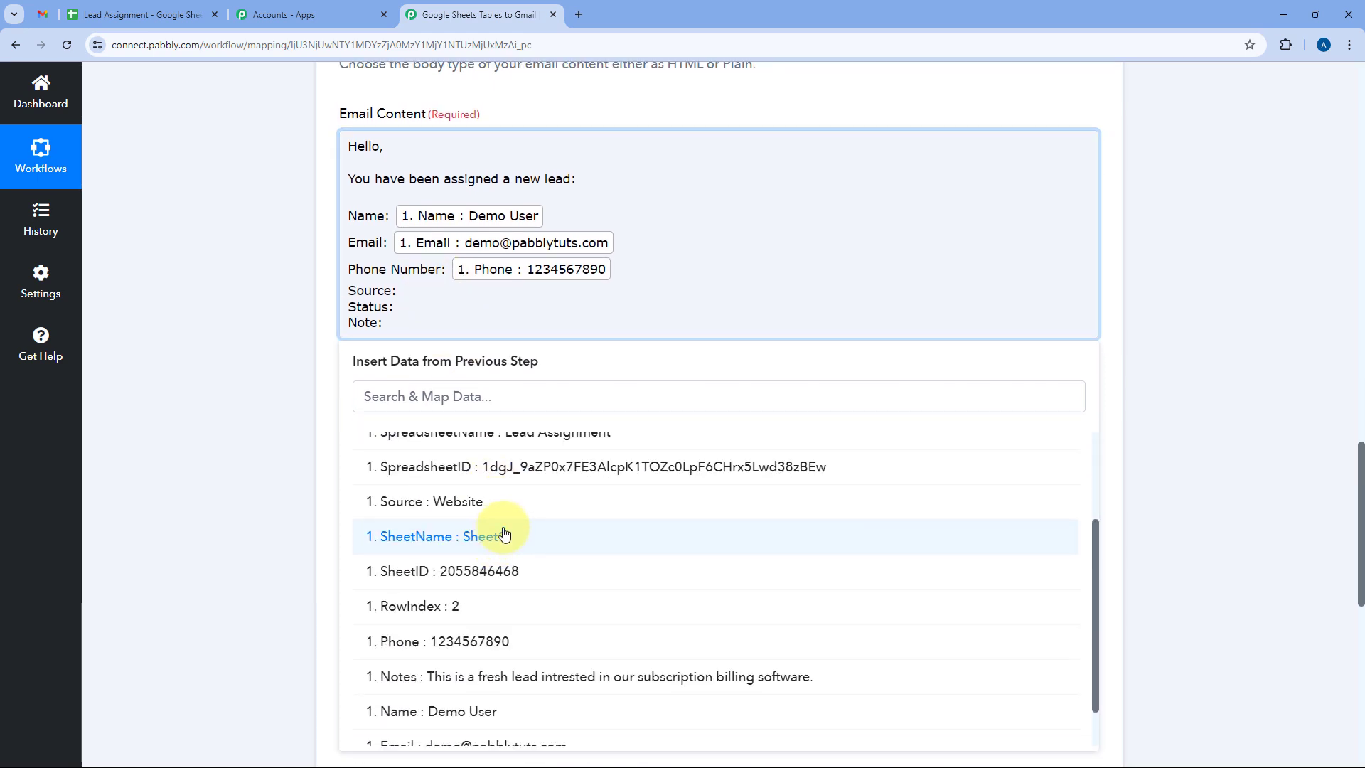
pyautogui.scroll(-1, 506, 540)
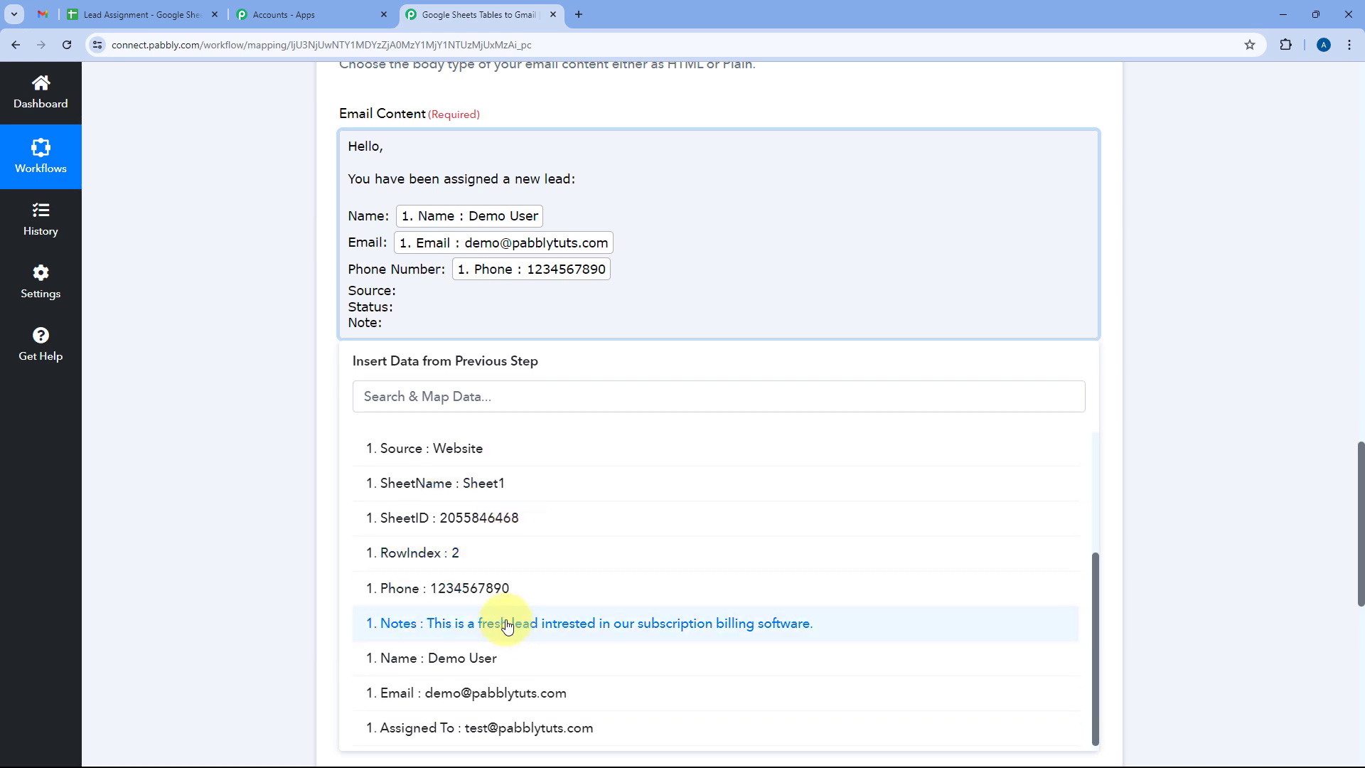
pyautogui.scroll(2, 506, 624)
pyautogui.click(478, 599)
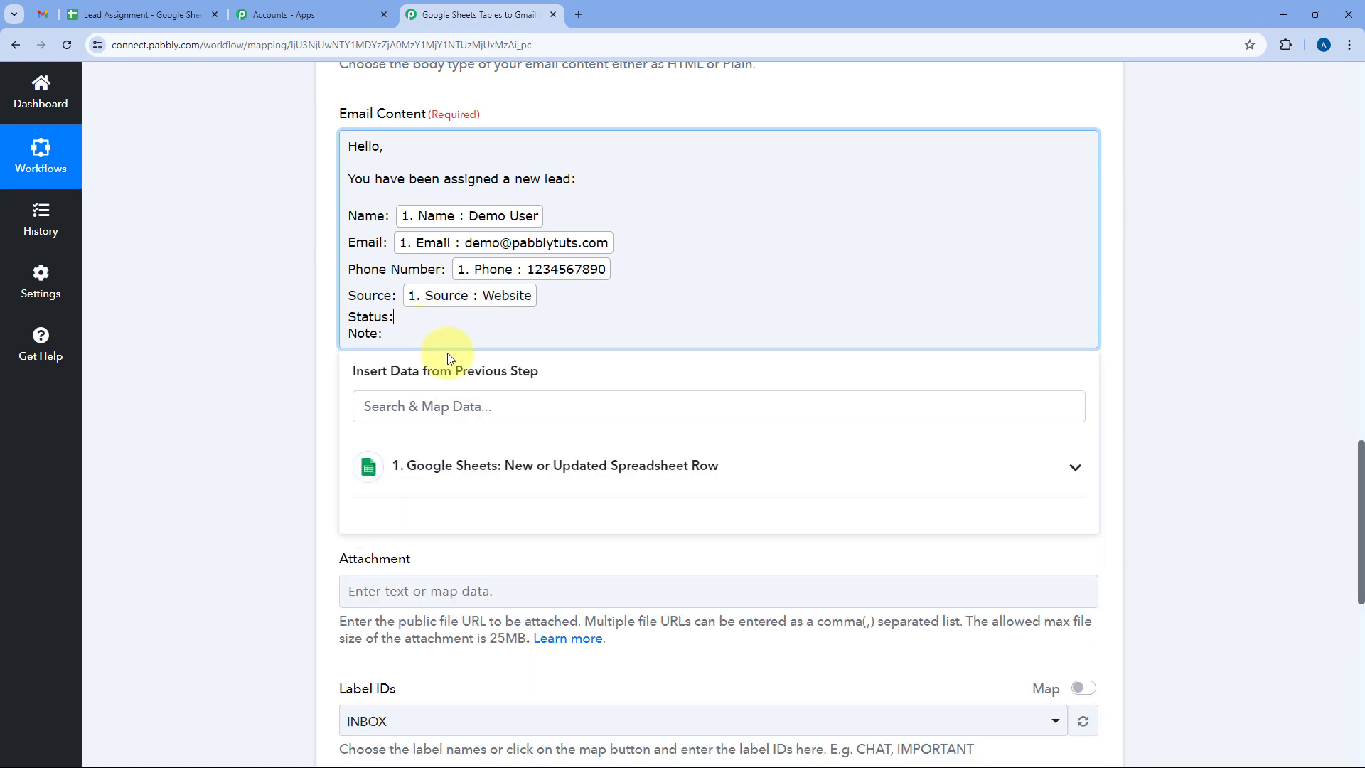
pyautogui.click(380, 464)
pyautogui.scroll(-2, 427, 625)
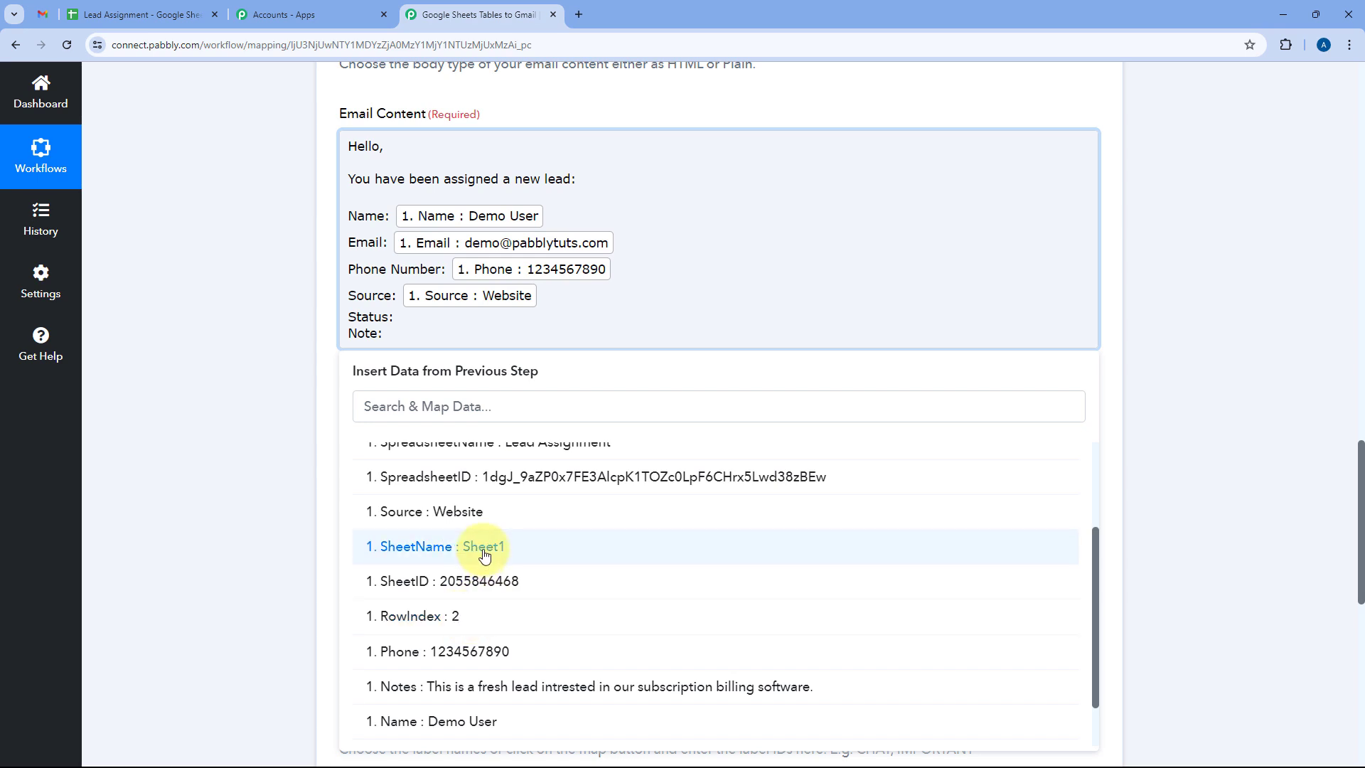
pyautogui.scroll(-1, 482, 569)
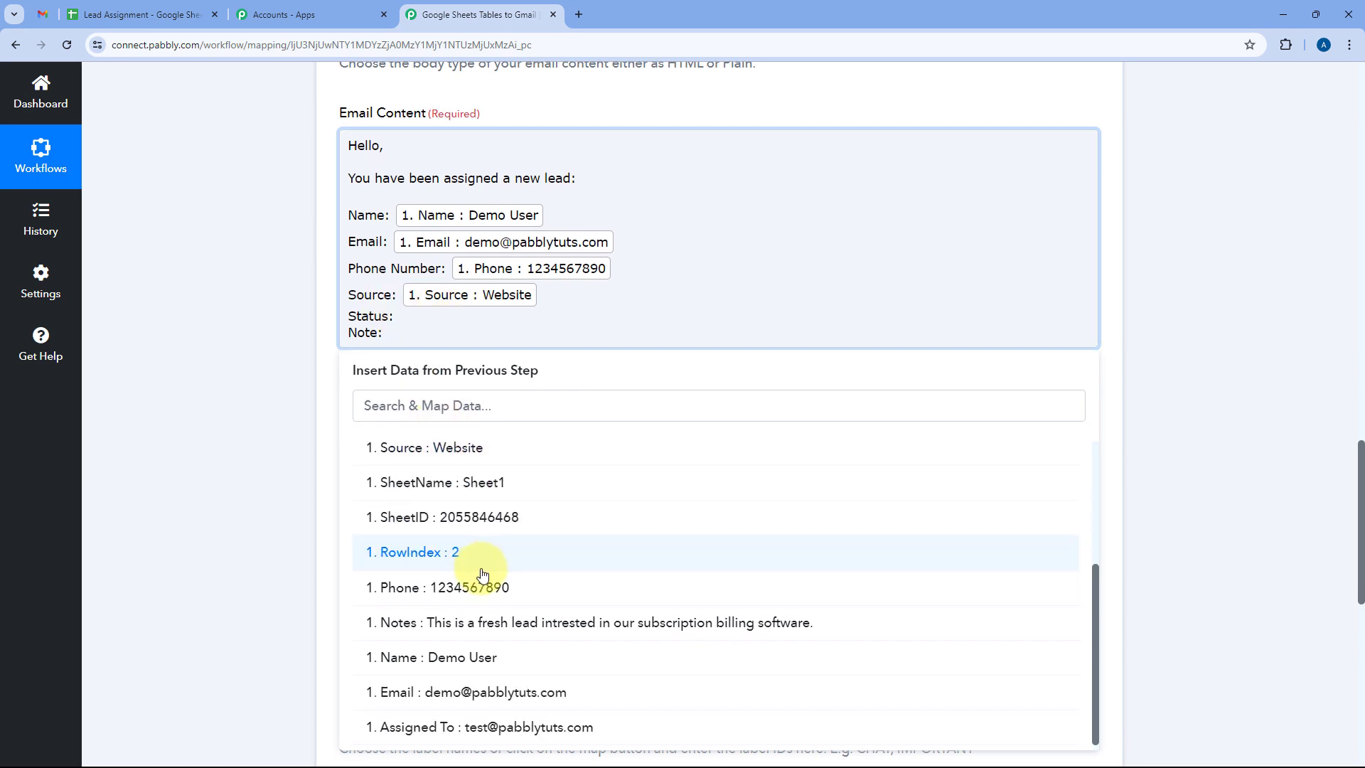
pyautogui.scroll(-1, 482, 573)
pyautogui.scroll(3, 463, 501)
pyautogui.click(384, 482)
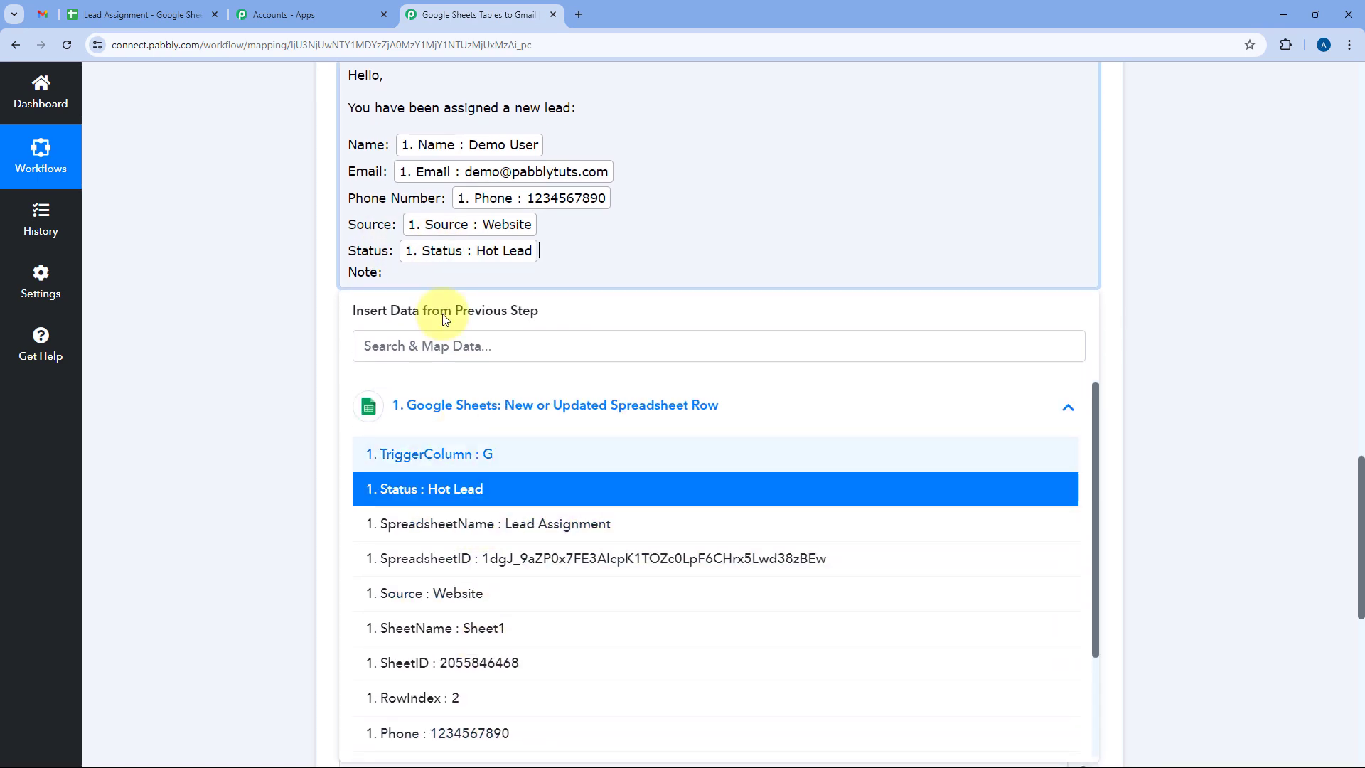
pyautogui.click(447, 271)
pyautogui.click(472, 426)
pyautogui.scroll(-1, 484, 508)
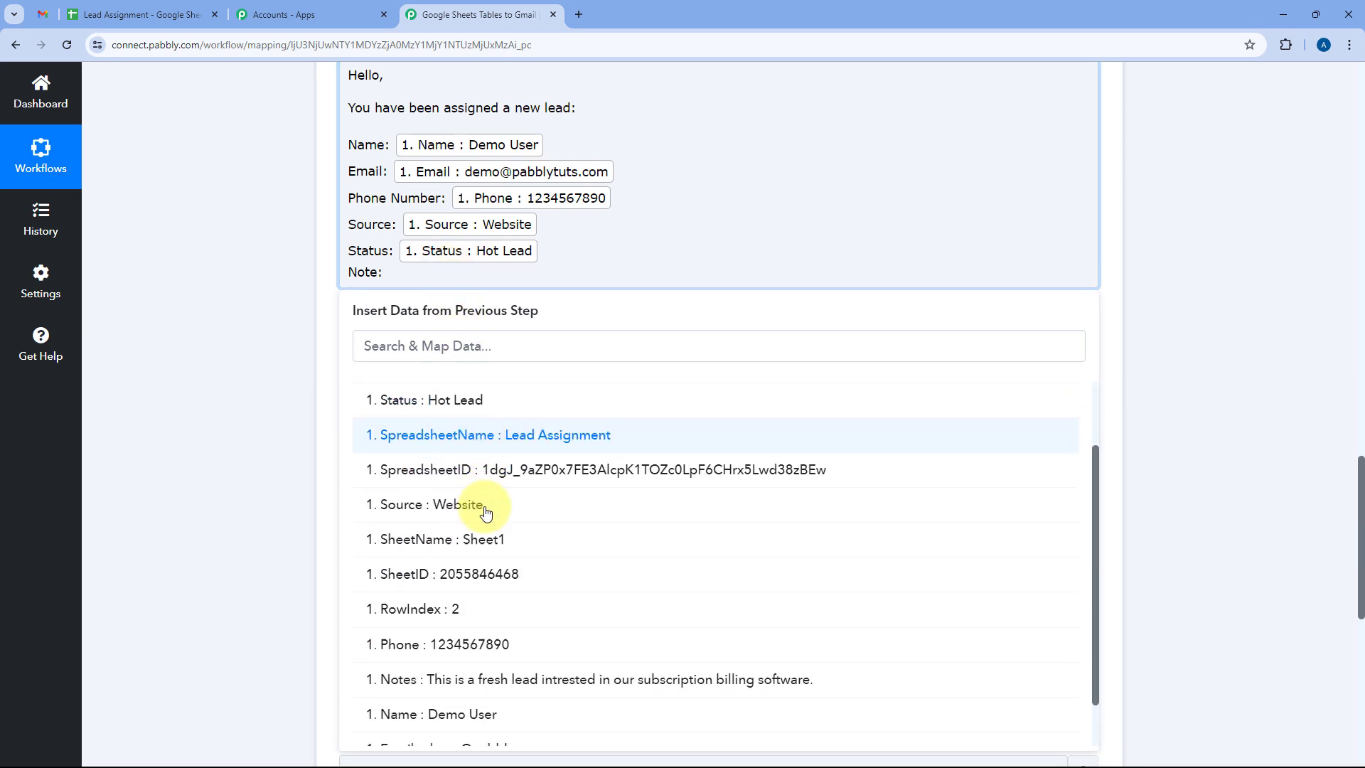
pyautogui.scroll(-1, 485, 512)
pyautogui.click(523, 612)
pyautogui.click(906, 281)
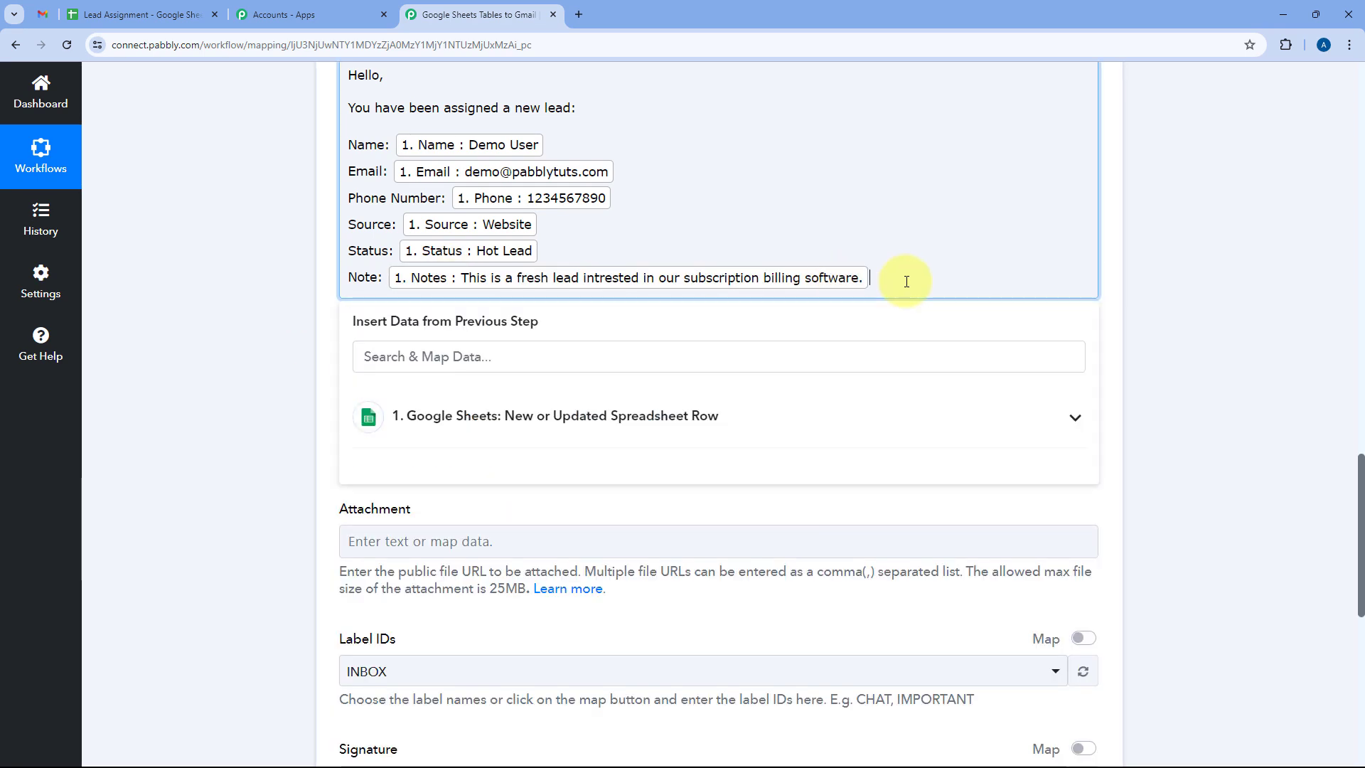
# Add 'Kindly do the follow-up.', 'Thank You' and 'Reagrds' lines at the end of the body.
pyautogui.press('Return')
pyautogui.write('Kindl')
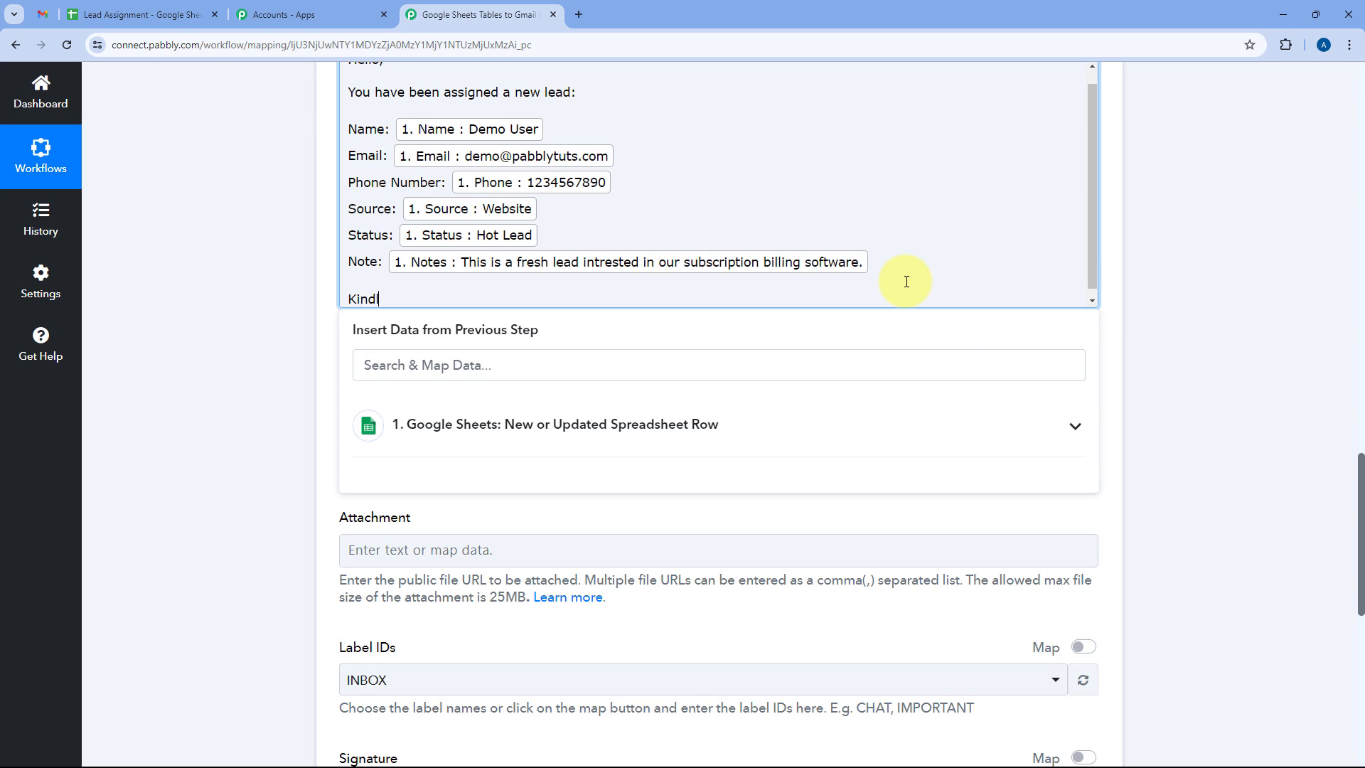
pyautogui.write('y do the follow-up.')
pyautogui.press('Return')
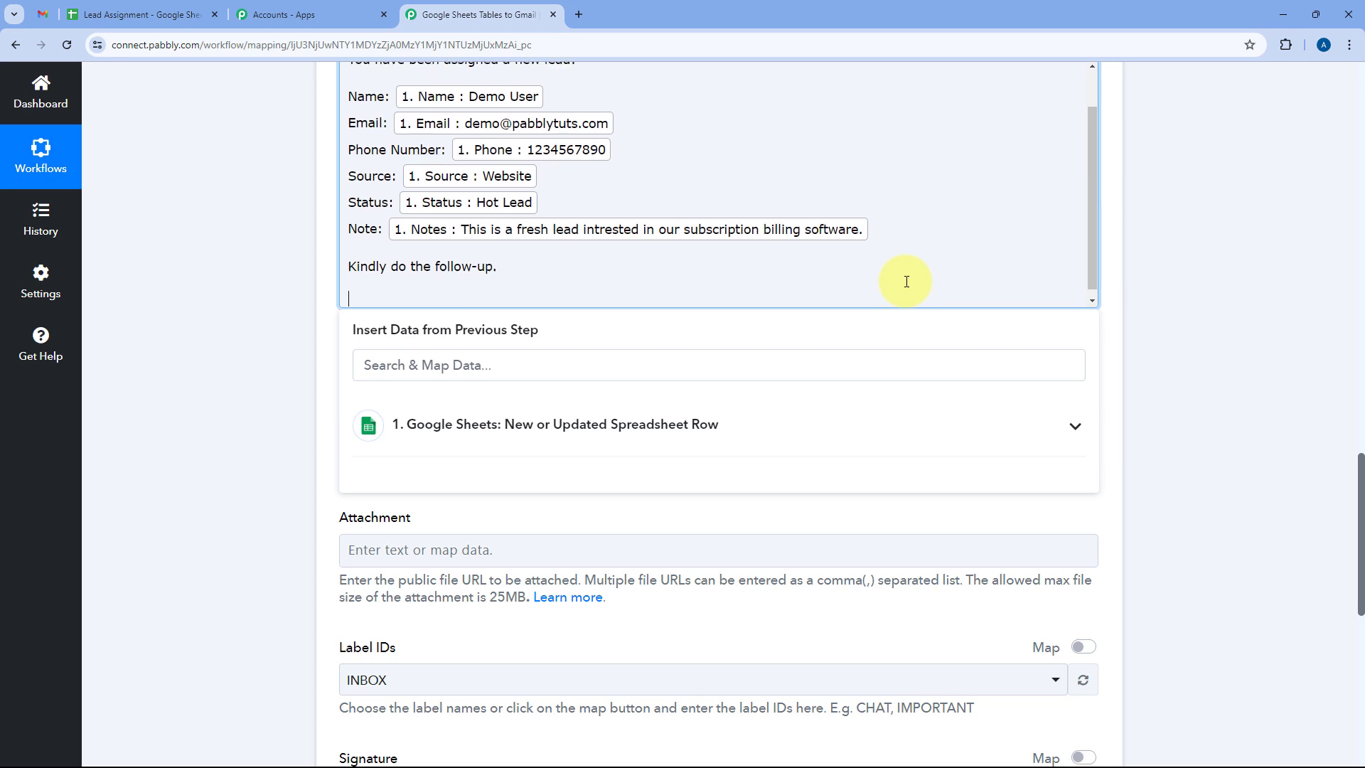
pyautogui.write('Thank You')
pyautogui.press('Return')
pyautogui.write('R')
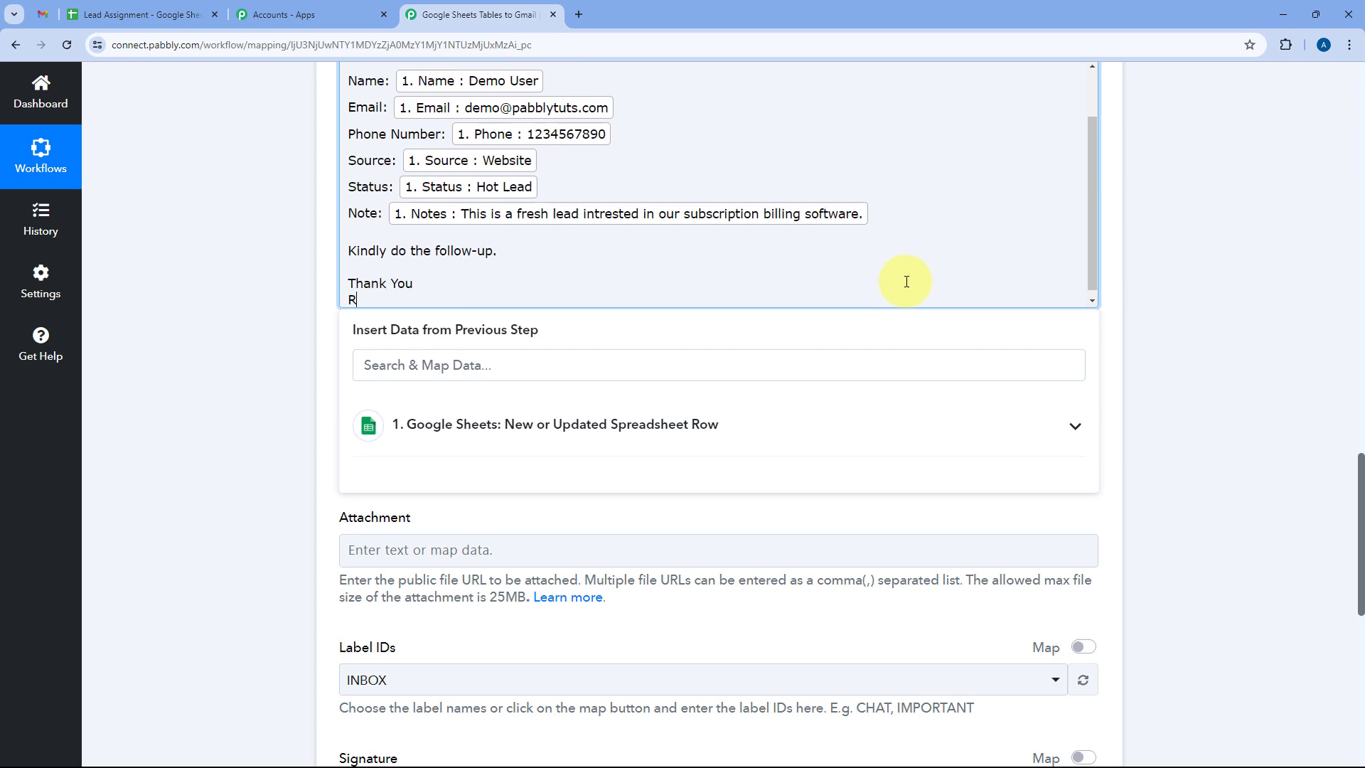
pyautogui.write('eagrds')
pyautogui.click(320, 255)
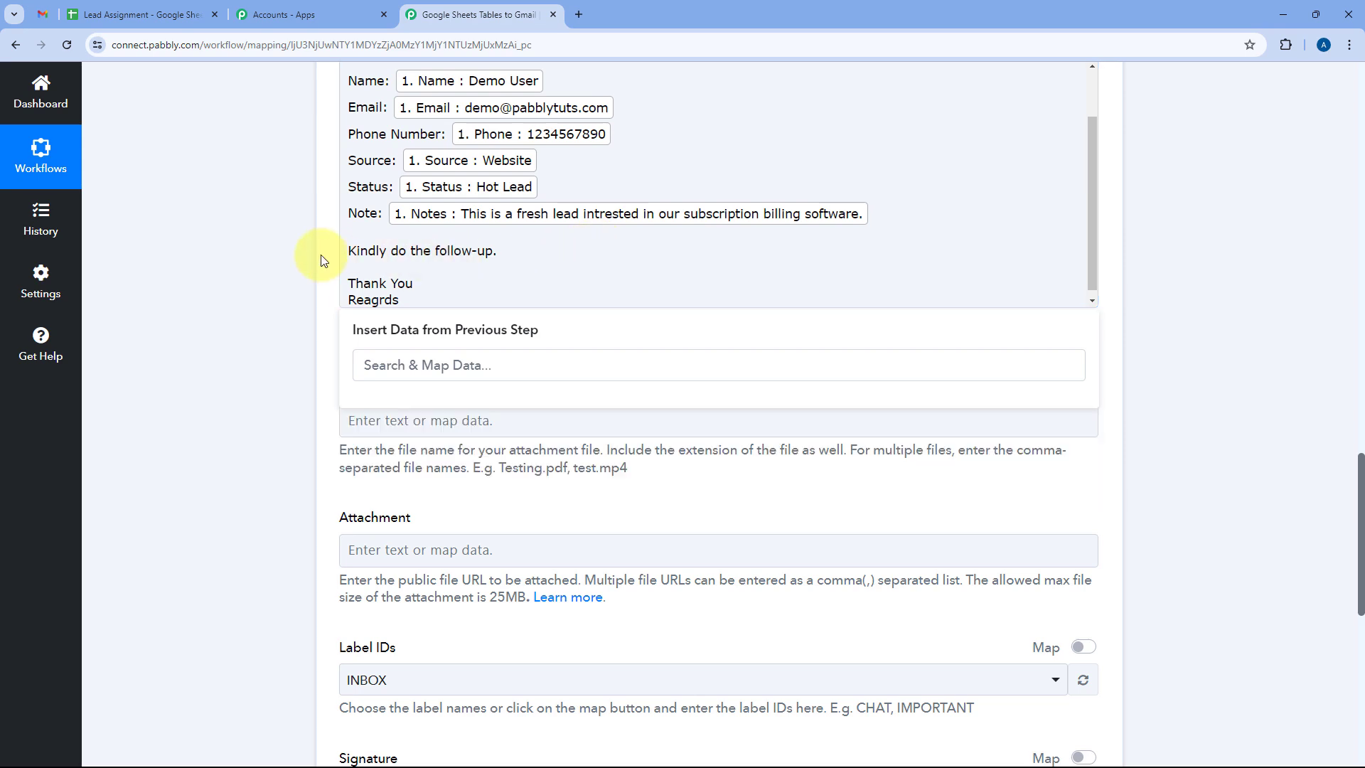
pyautogui.scroll(2, 364, 245)
pyautogui.scroll(2, 368, 272)
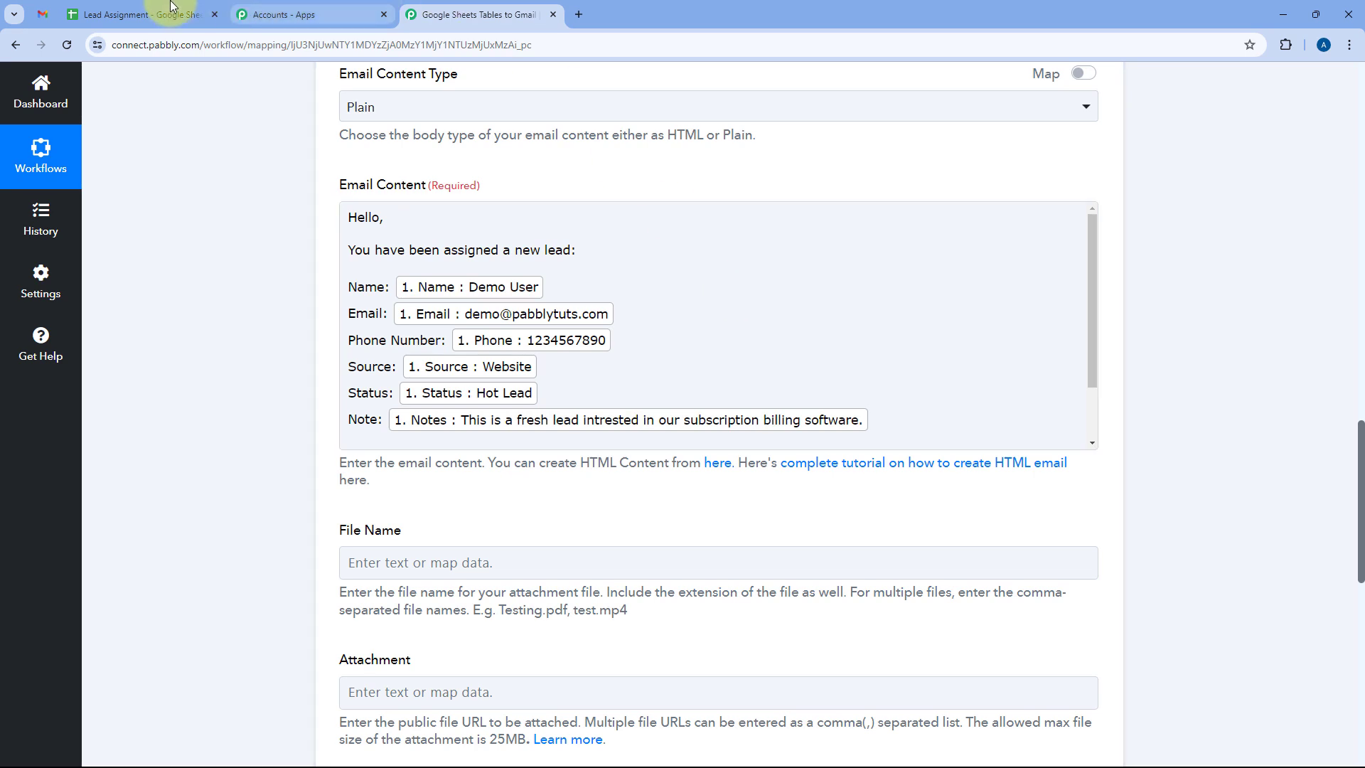
pyautogui.click(143, 14)
pyautogui.click(477, 15)
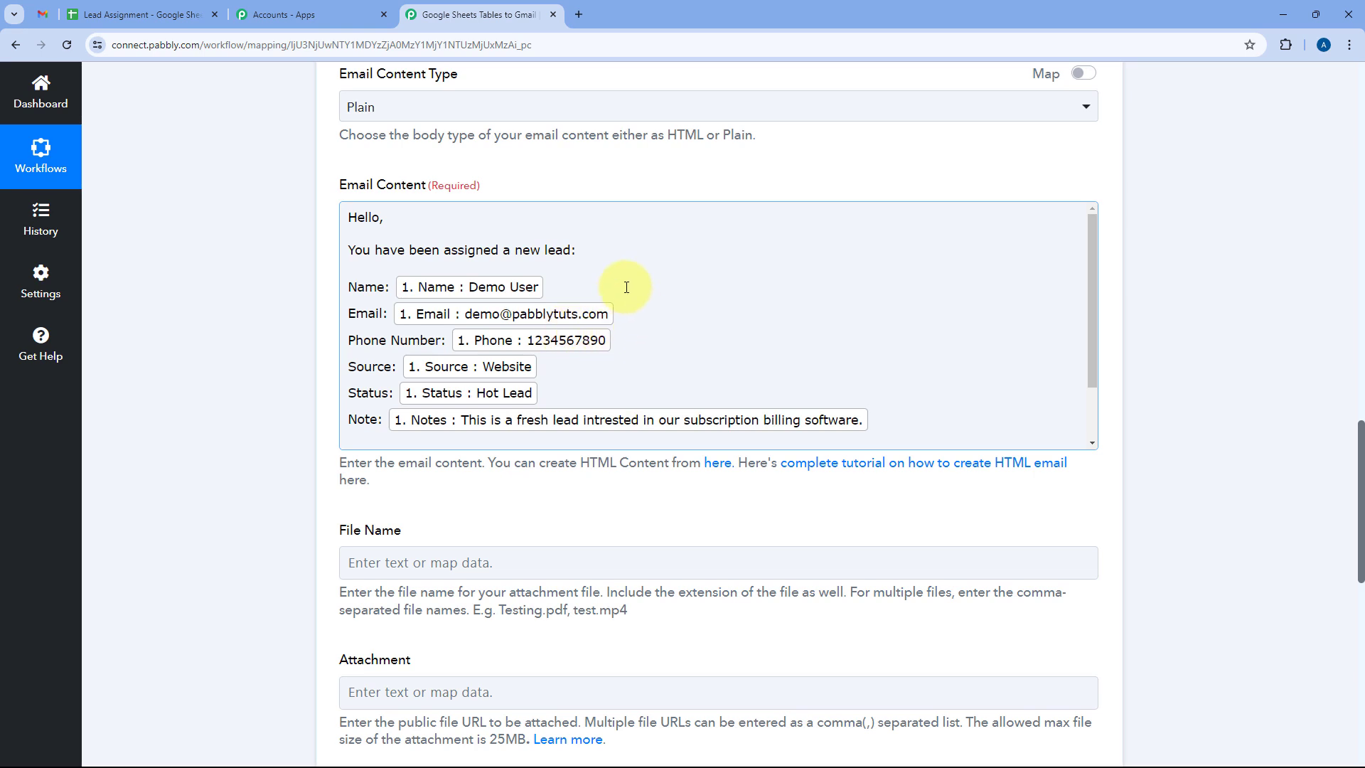
pyautogui.scroll(6, 626, 288)
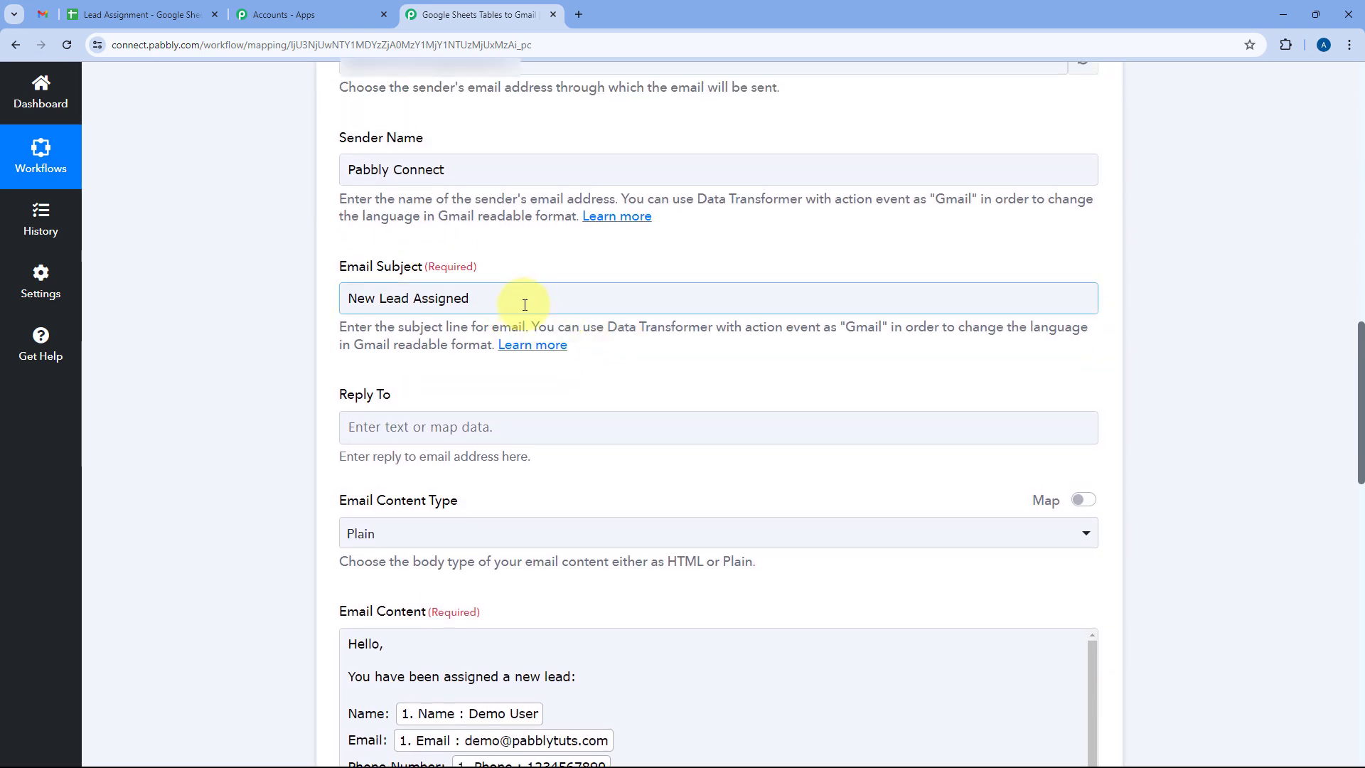
# Append the sheet's Name field to the subject, making it 'New Lead Assigned - <Name>'.
pyautogui.click(529, 302)
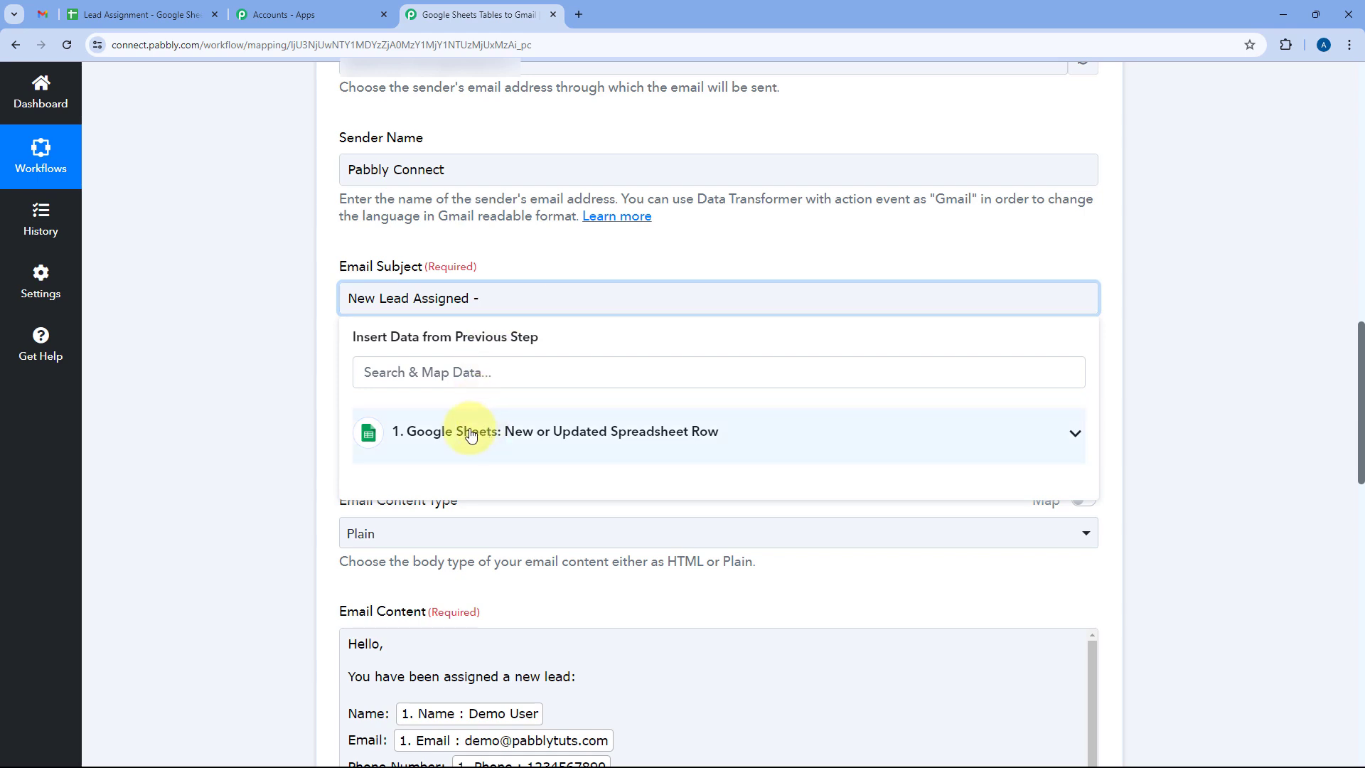
pyautogui.click(542, 434)
pyautogui.scroll(-2, 540, 612)
pyautogui.click(524, 657)
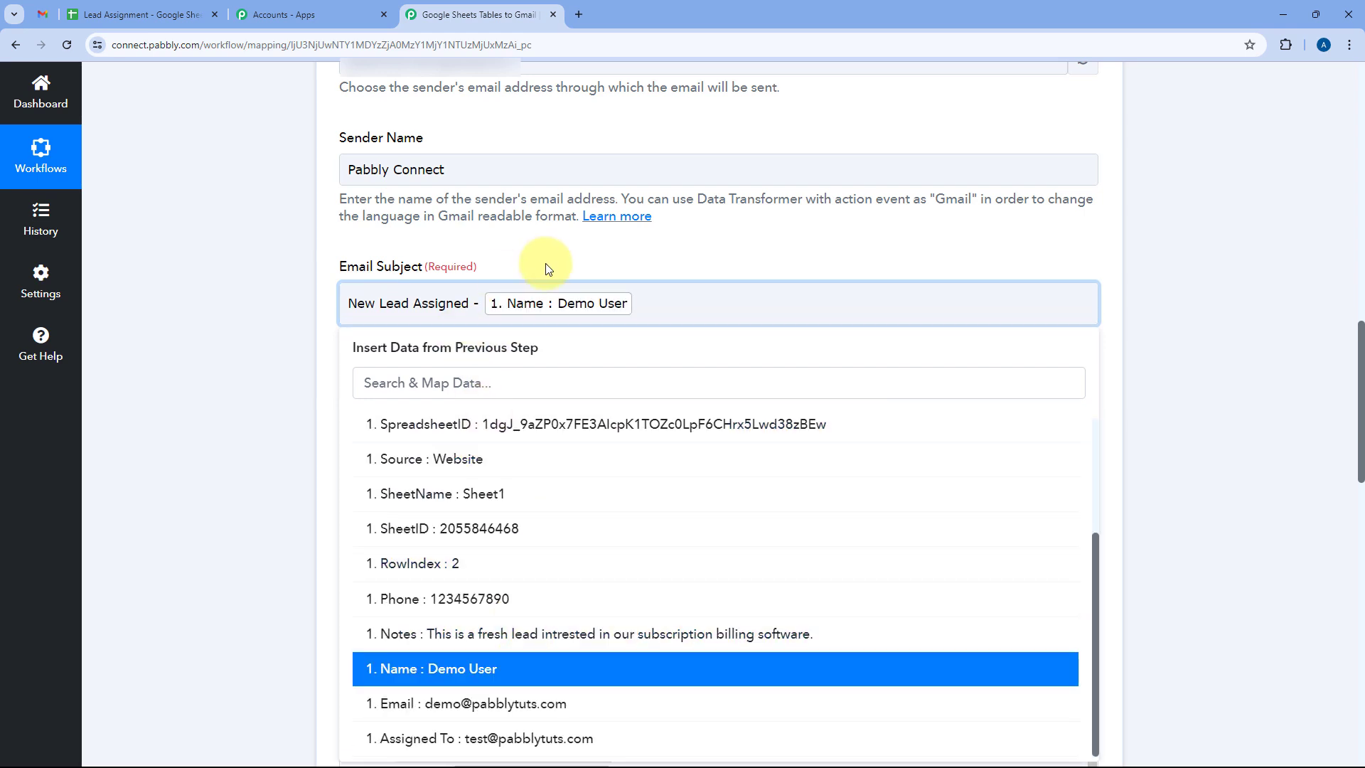
pyautogui.click(545, 263)
pyautogui.click(629, 271)
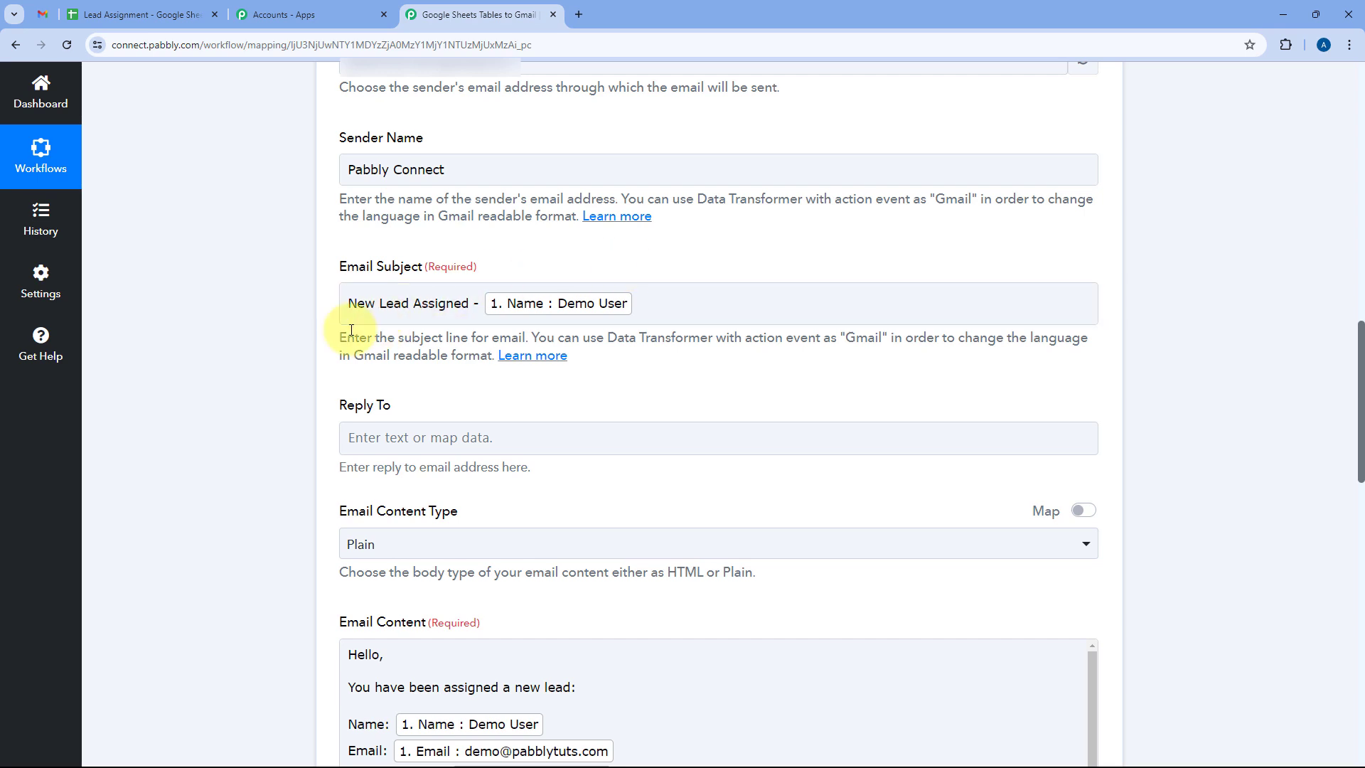
pyautogui.scroll(-6, 351, 329)
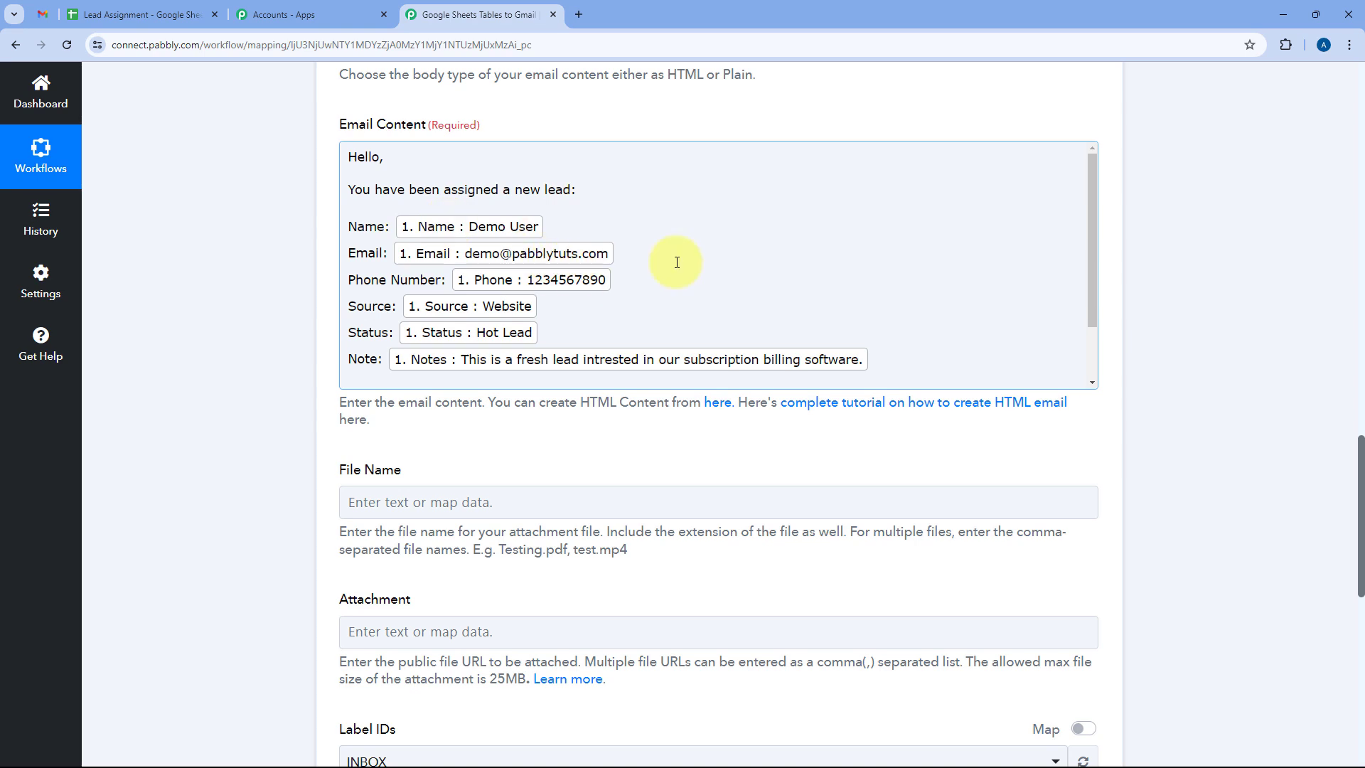
pyautogui.scroll(-2, 677, 263)
pyautogui.scroll(-4, 677, 262)
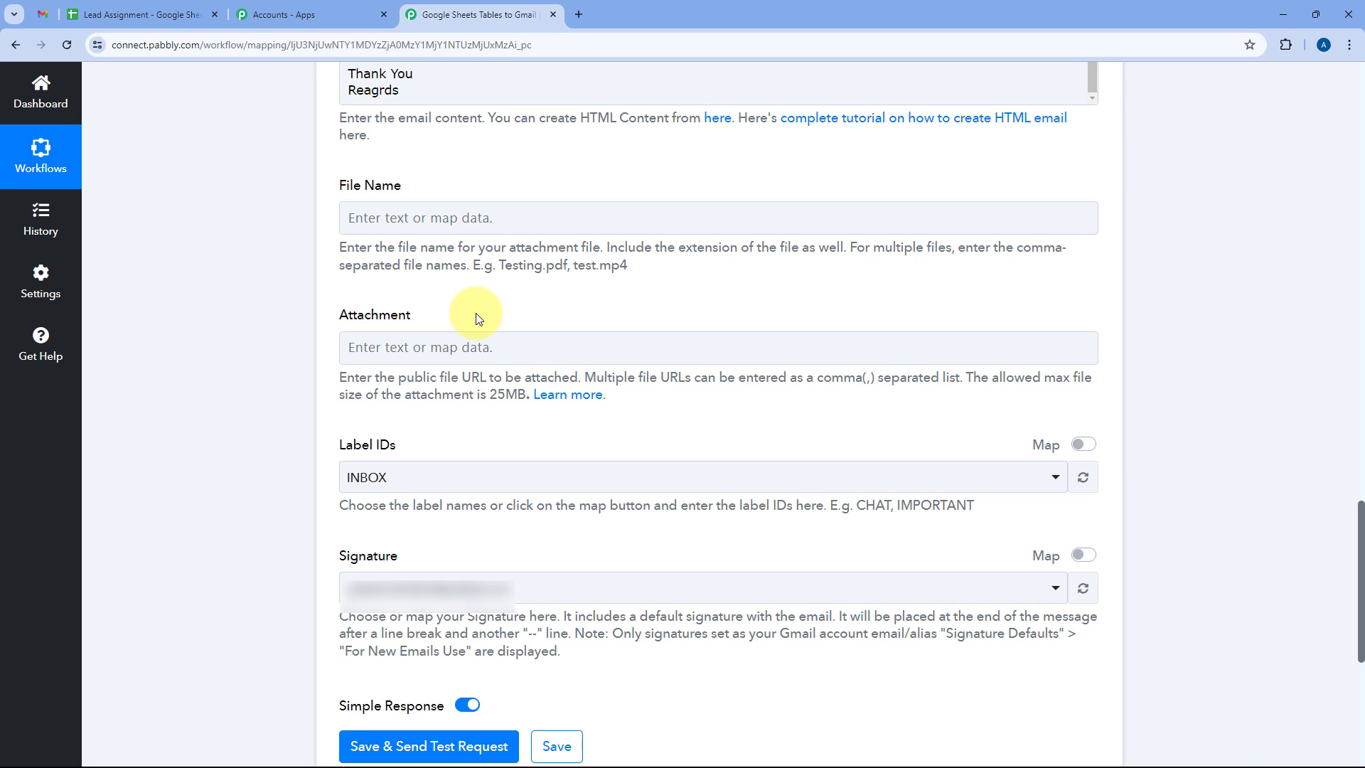
# Replace the INBOX label with IMPORTANT in Label IDs and pick the email signature.
pyautogui.scroll(-1, 455, 306)
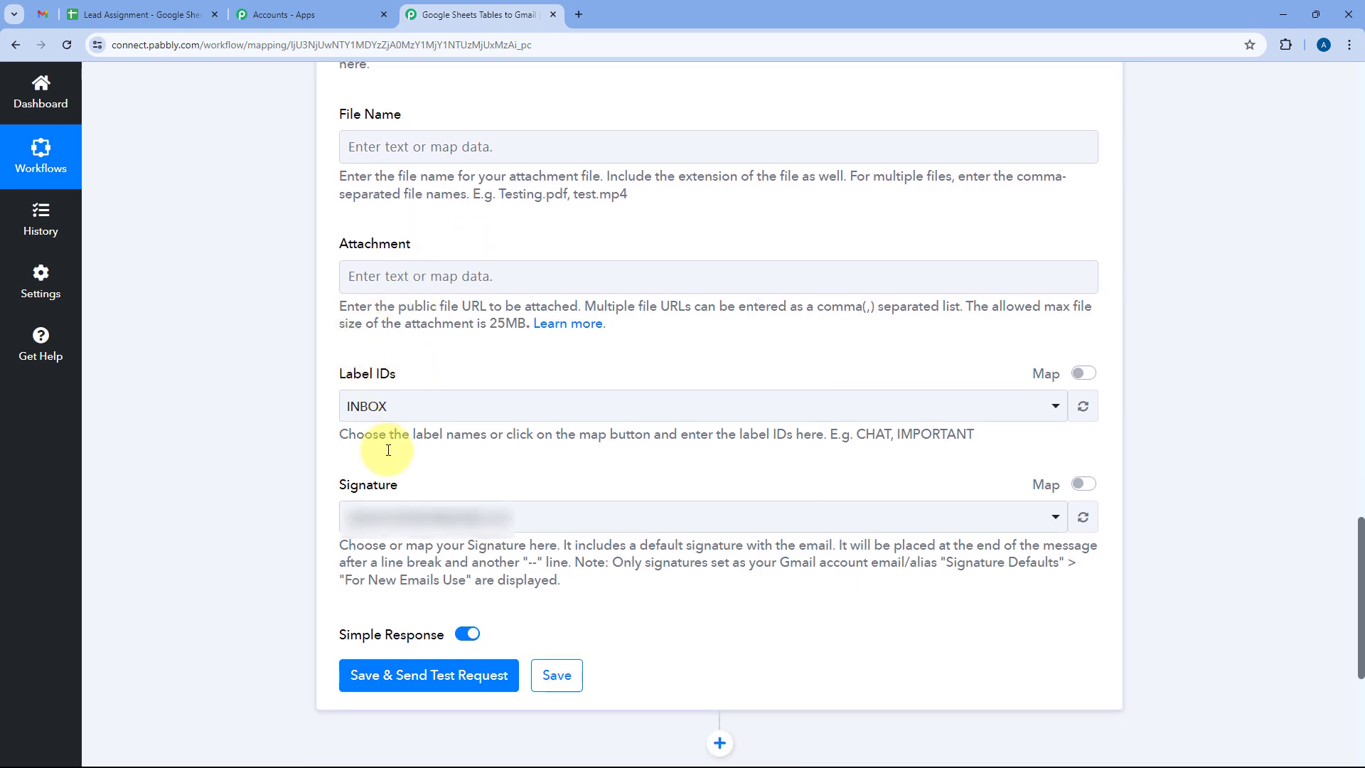
pyautogui.click(456, 419)
pyautogui.scroll(-2, 427, 441)
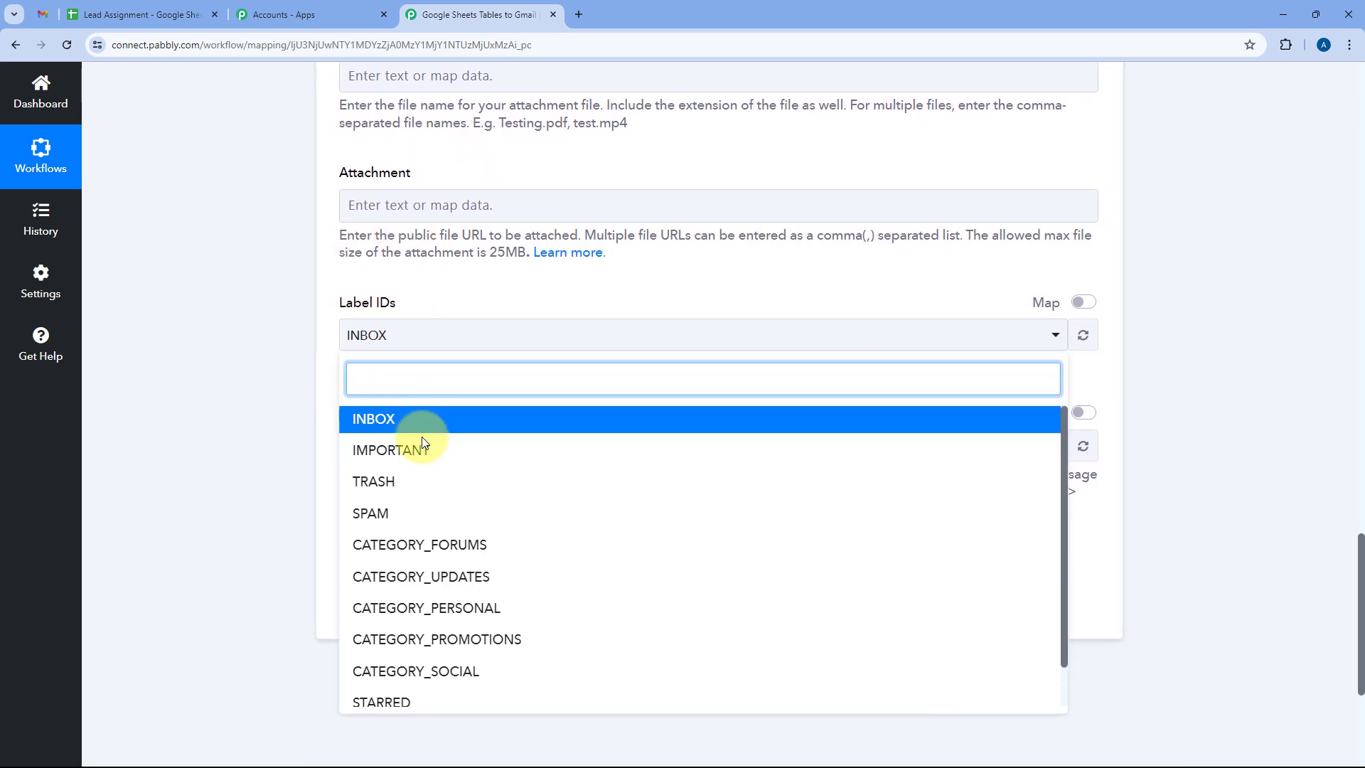
pyautogui.scroll(1, 441, 441)
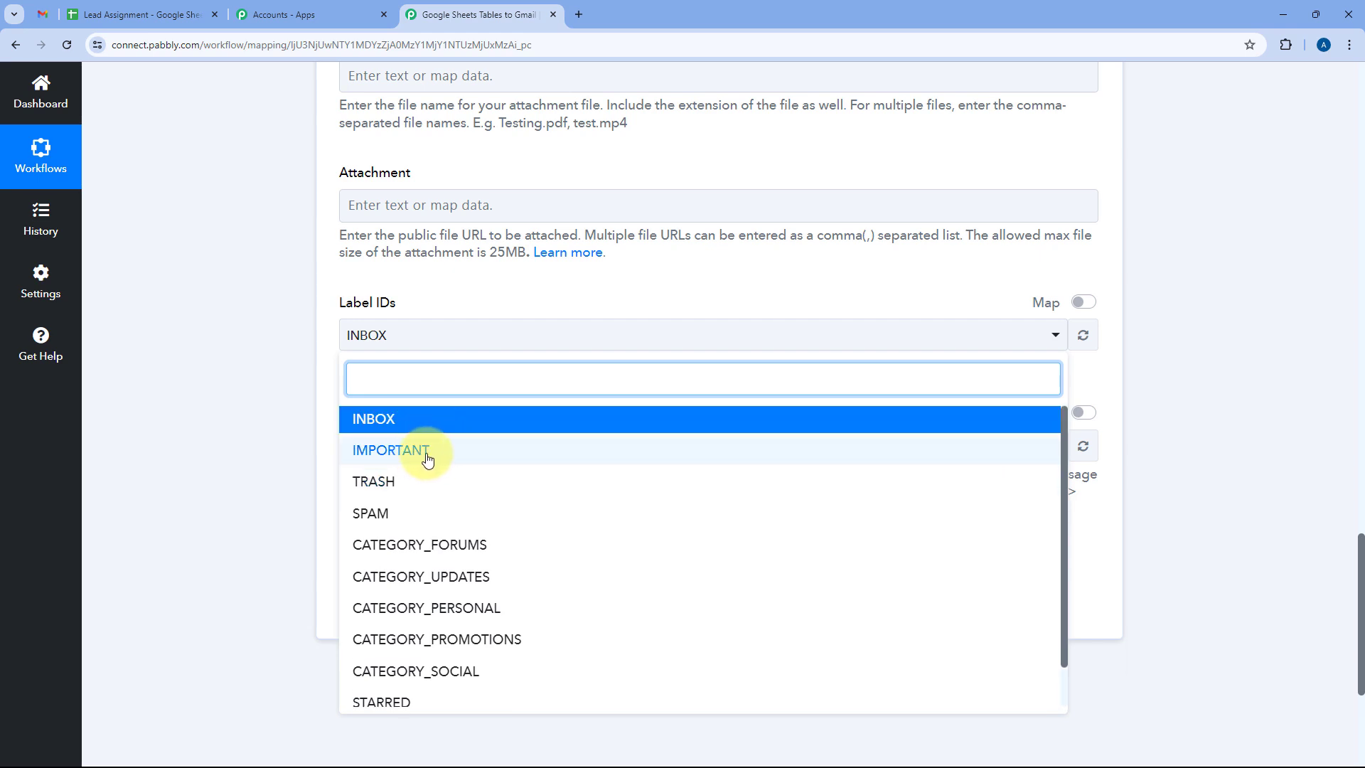
pyautogui.scroll(-1, 426, 498)
pyautogui.click(413, 453)
pyautogui.click(458, 293)
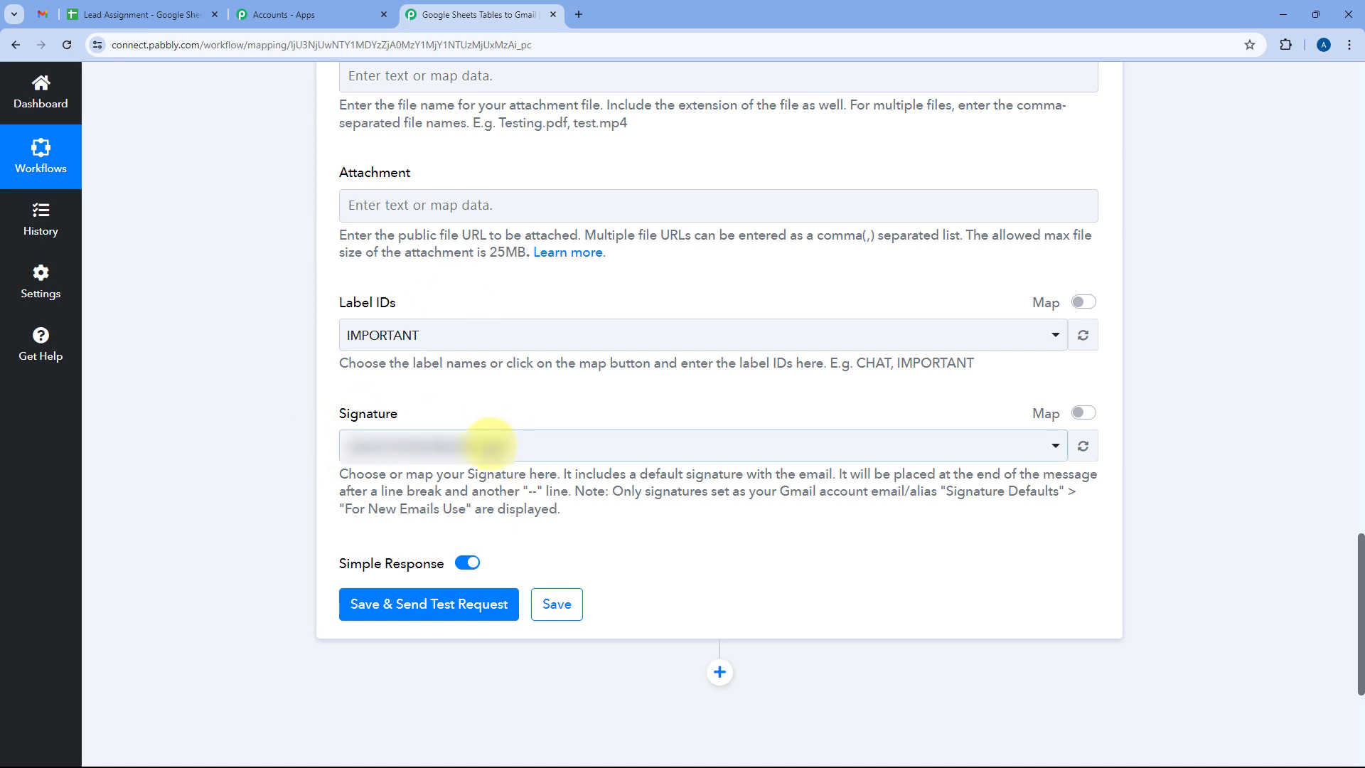
pyautogui.click(539, 448)
pyautogui.click(451, 529)
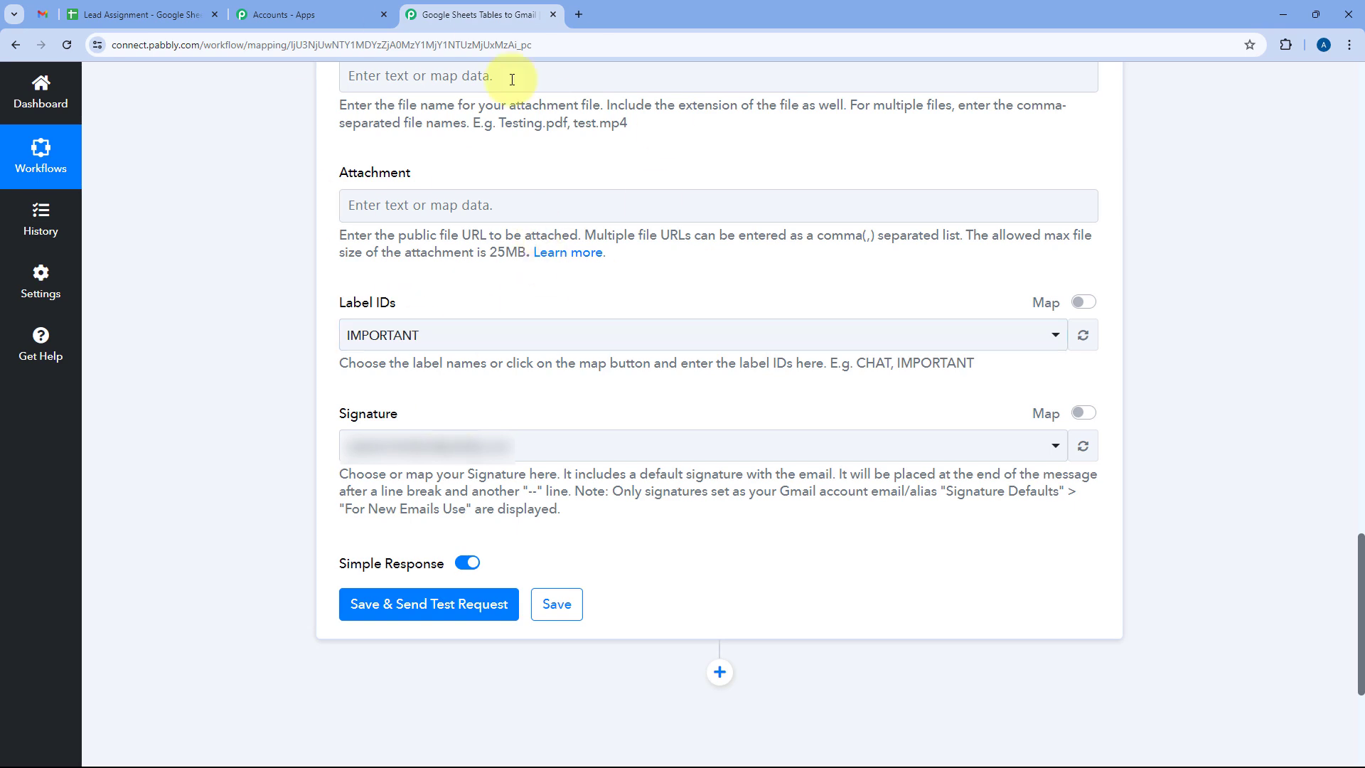
# Save the Gmail step, send a test email, review the response, then return to the spreadsheet.
pyautogui.scroll(-3, 342, 420)
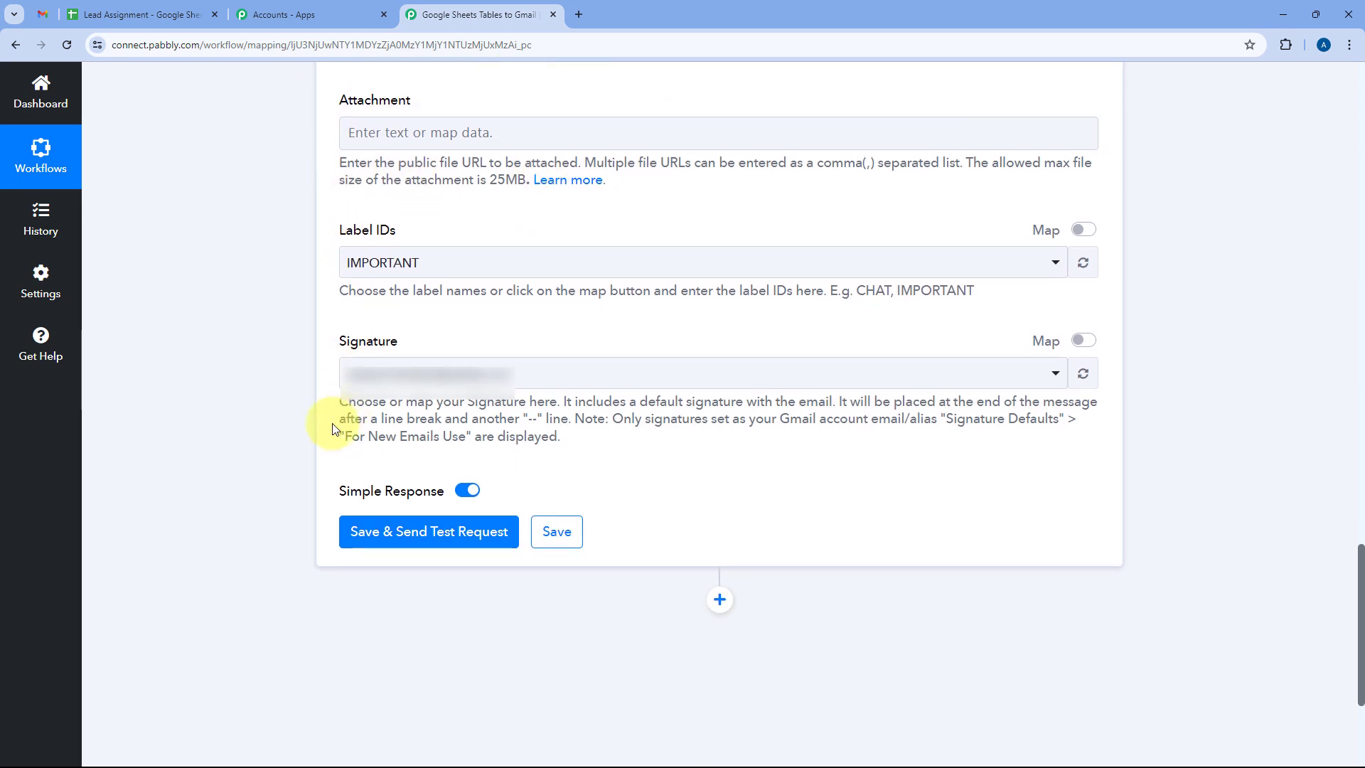
pyautogui.click(425, 404)
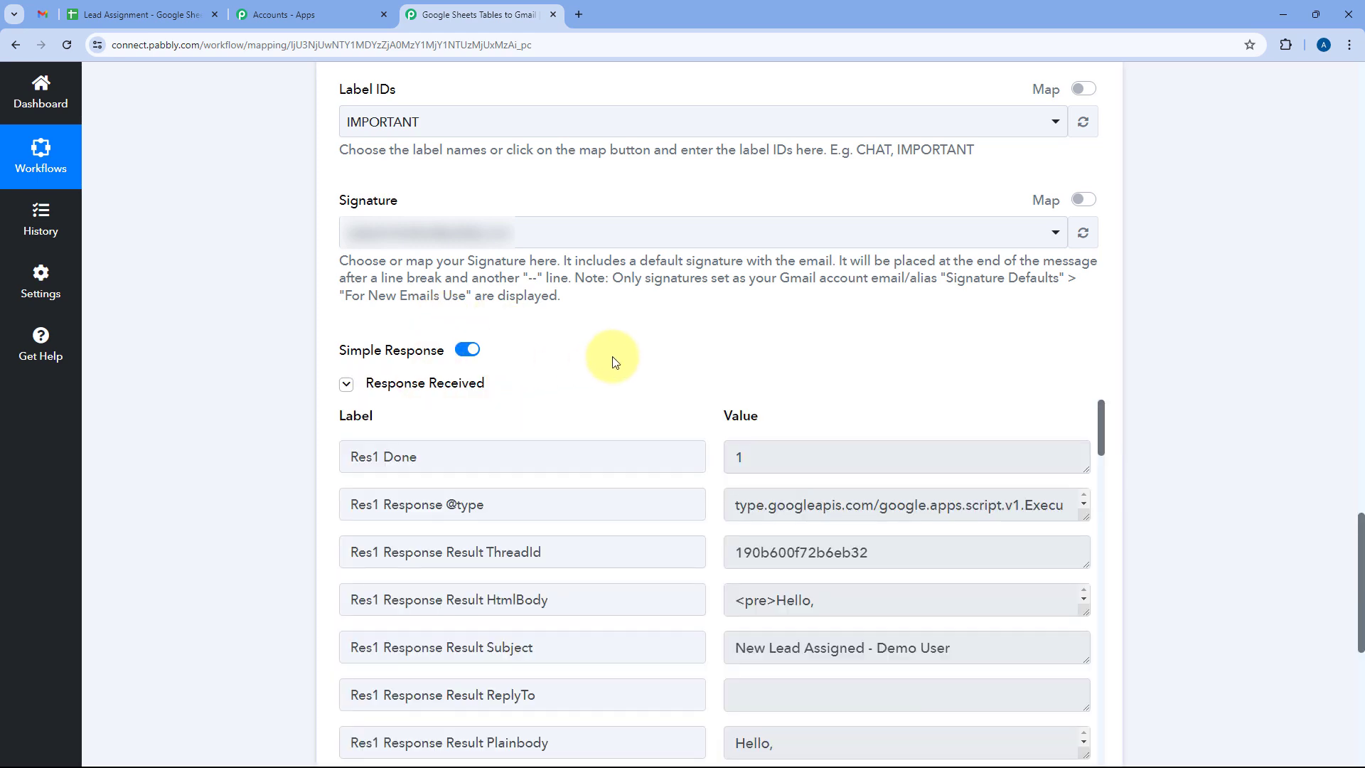
pyautogui.scroll(1, 676, 344)
pyautogui.scroll(-5, 676, 344)
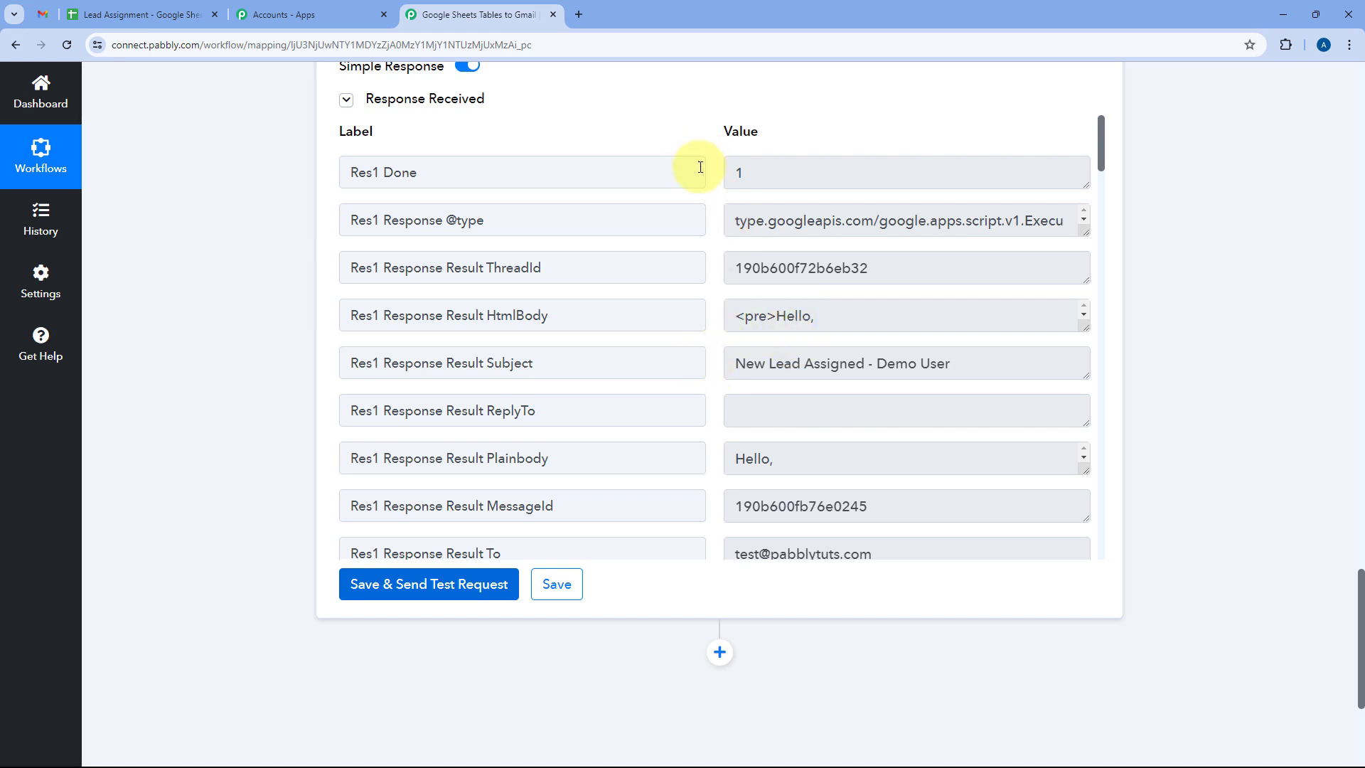
pyautogui.scroll(15, 701, 167)
pyautogui.scroll(2, 670, 332)
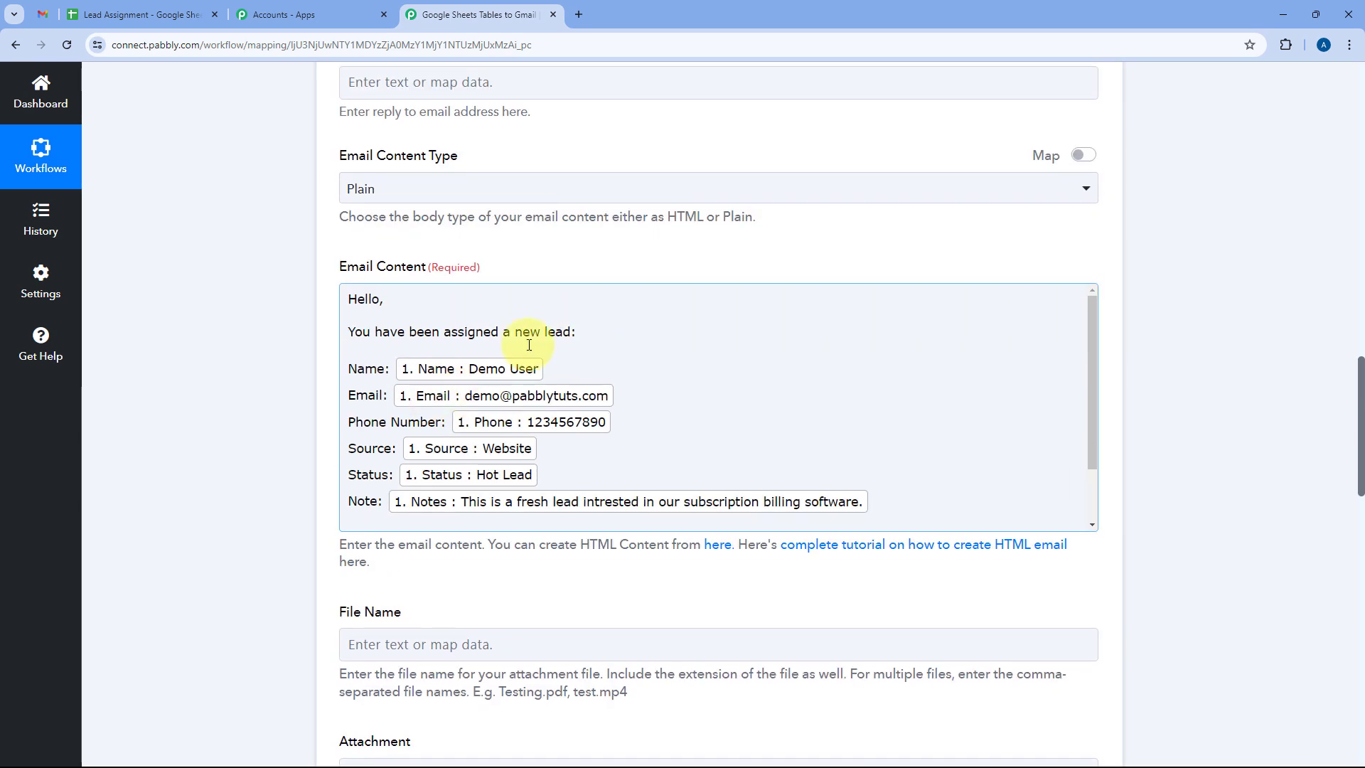
pyautogui.scroll(18, 566, 275)
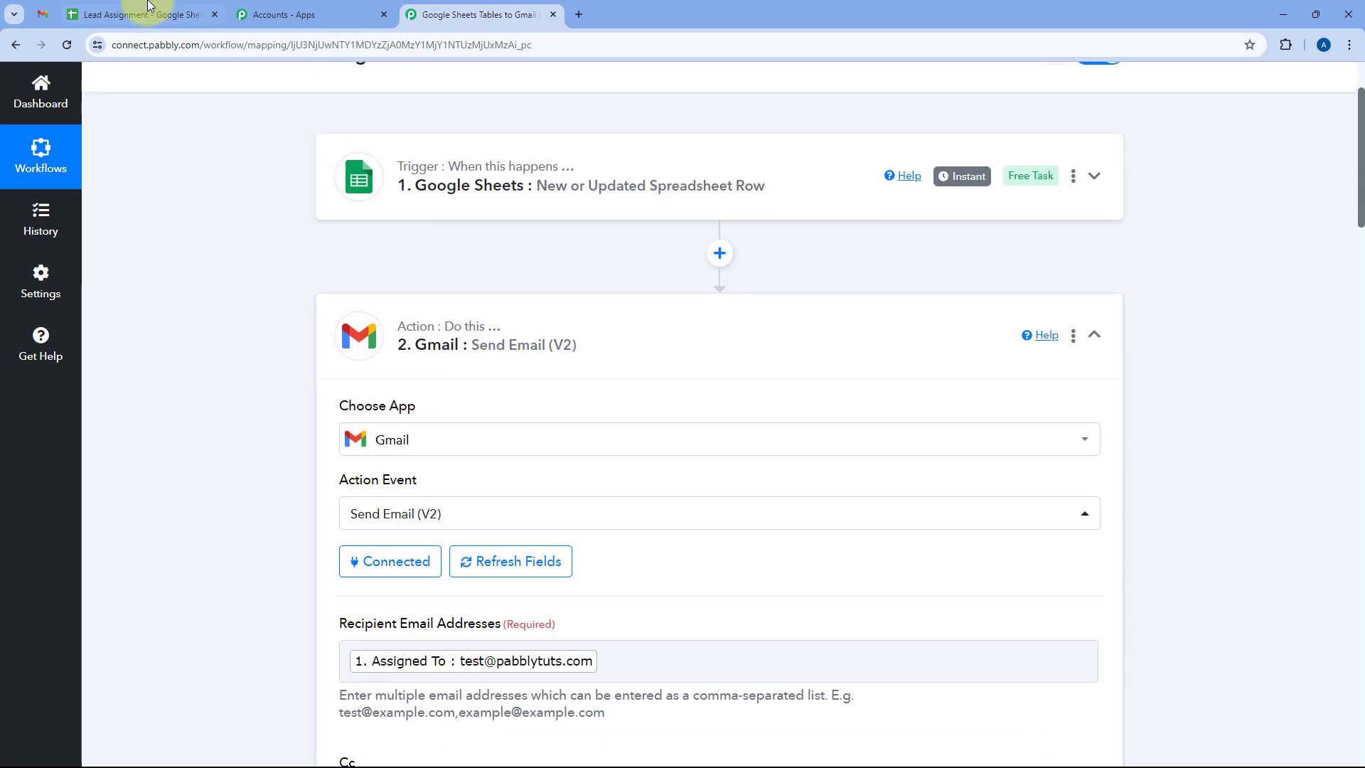
pyautogui.click(141, 14)
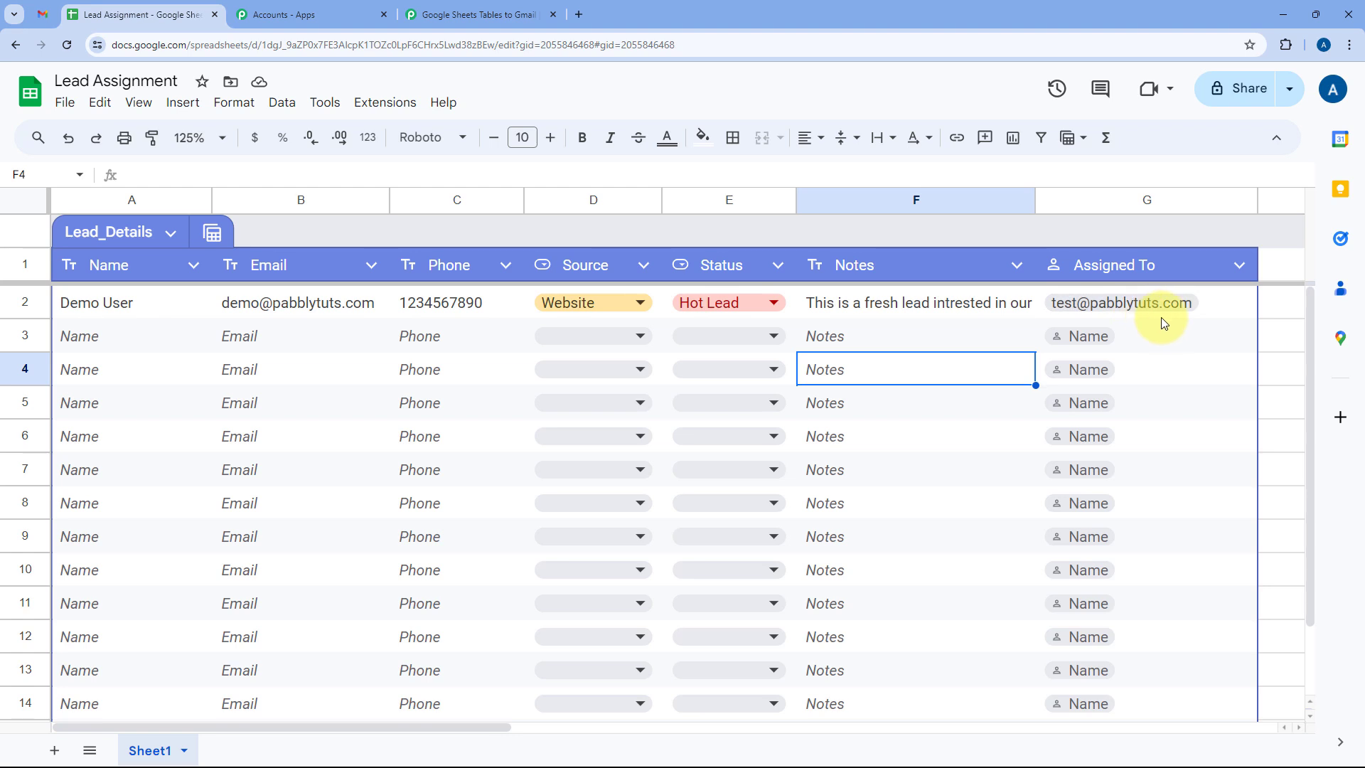
pyautogui.moveTo(1162, 317)
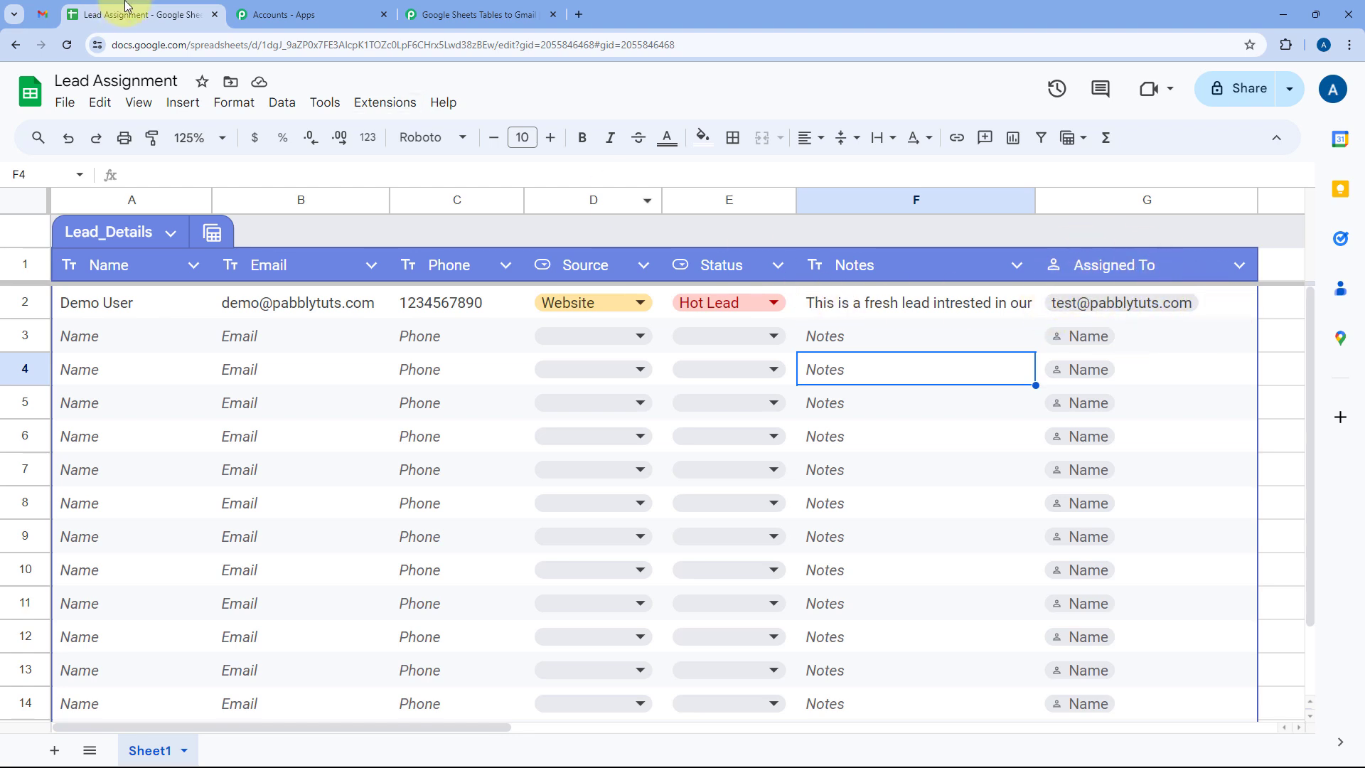
# Open the New Lead Assigned - Demo User email in the Gmail inbox.
pyautogui.click(43, 14)
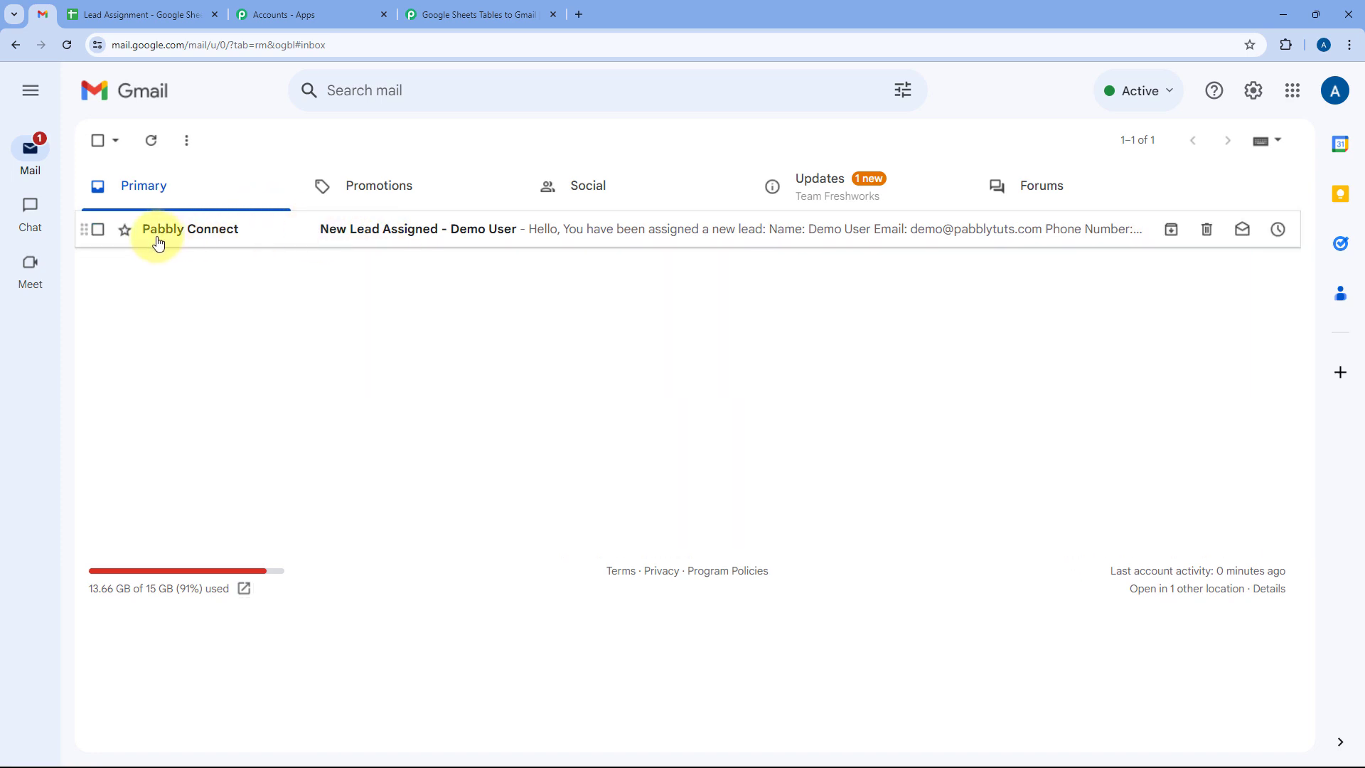
pyautogui.click(481, 15)
pyautogui.scroll(-12, 267, 315)
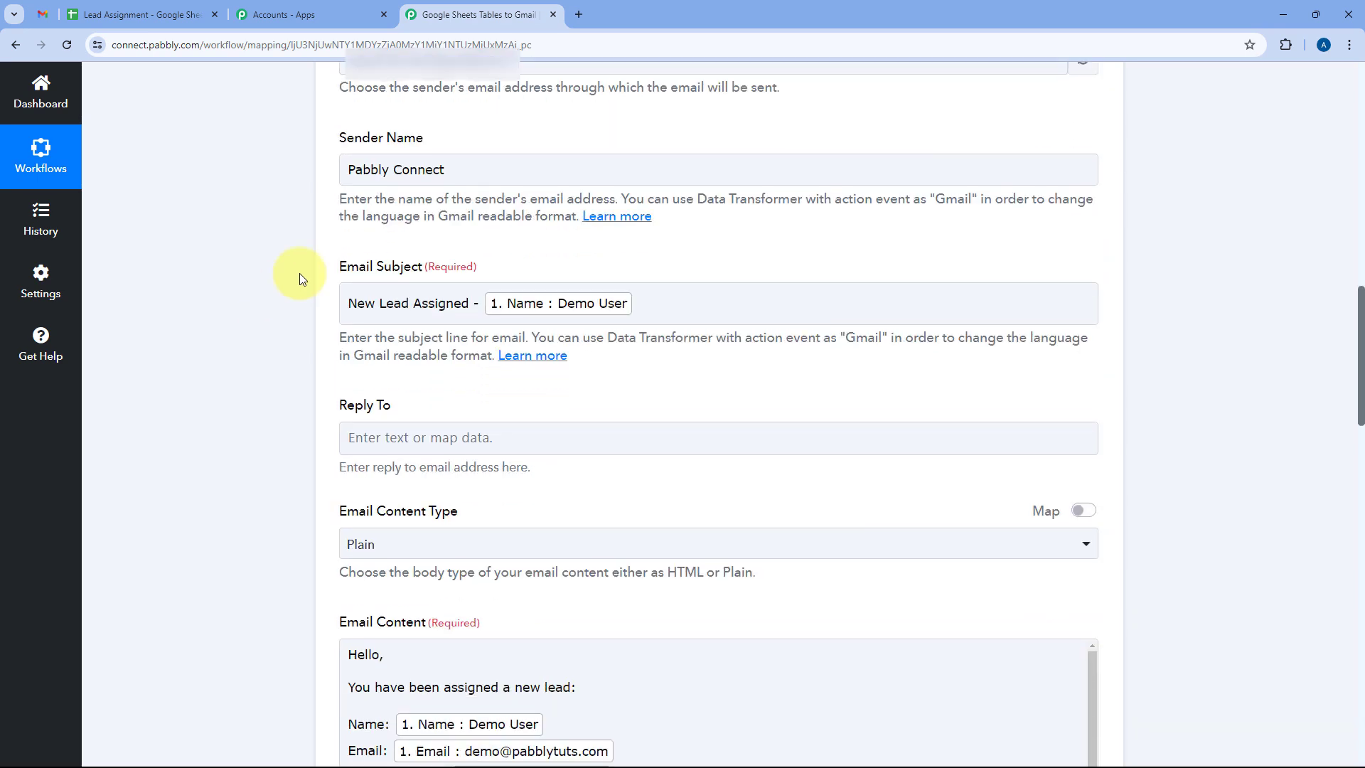
pyautogui.click(42, 14)
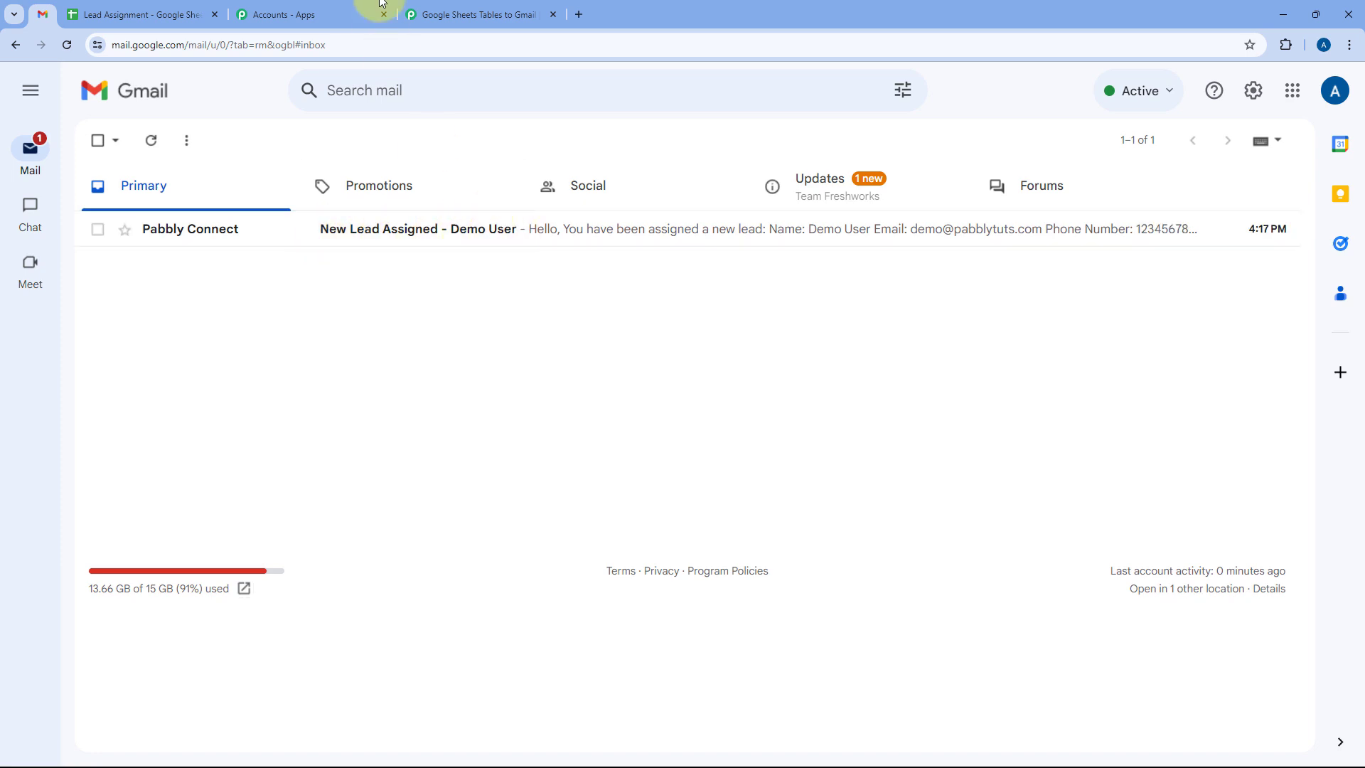
pyautogui.click(354, 240)
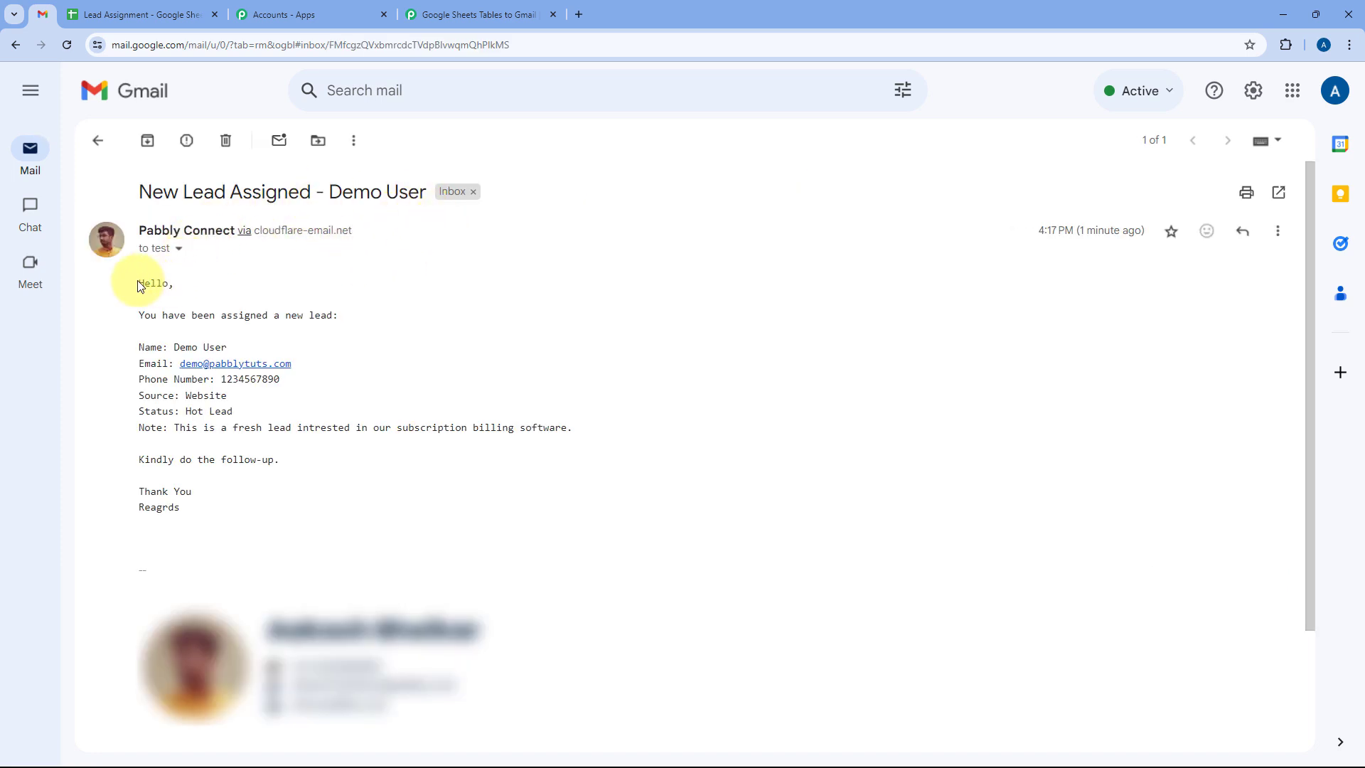
# Review the email body's six lead-detail lines, note, follow-up request and Thank You sign-off.
pyautogui.moveTo(137, 281); pyautogui.dragTo(199, 509)
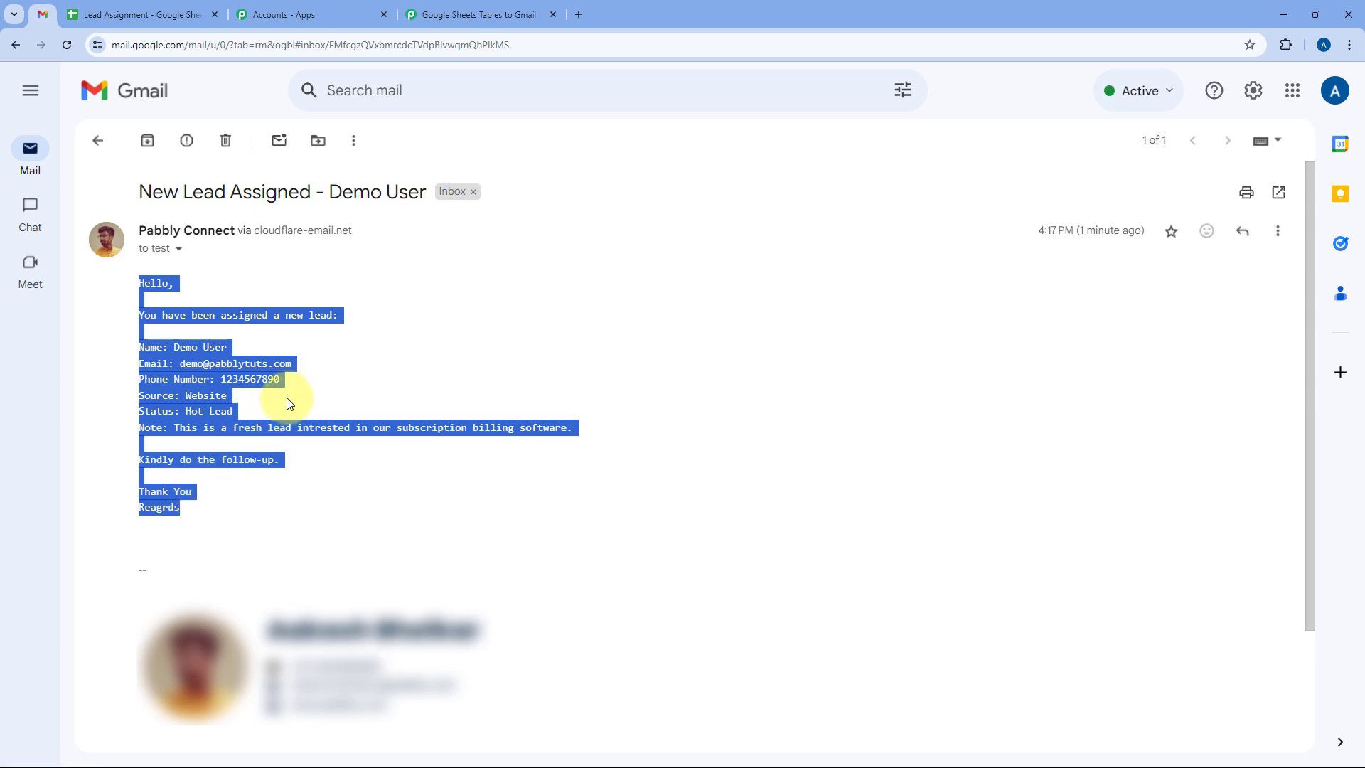
pyautogui.click(258, 405)
pyautogui.moveTo(572, 427); pyautogui.dragTo(137, 347)
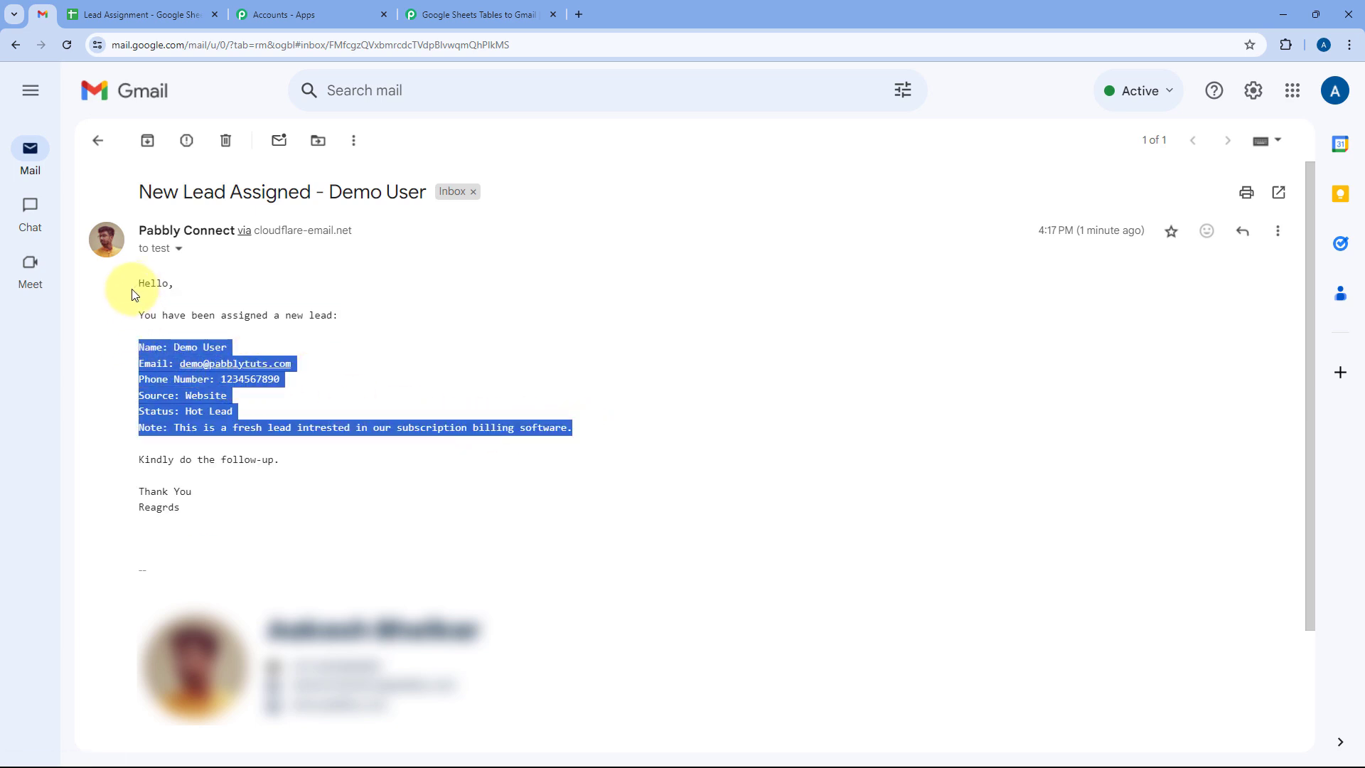
pyautogui.click(189, 331)
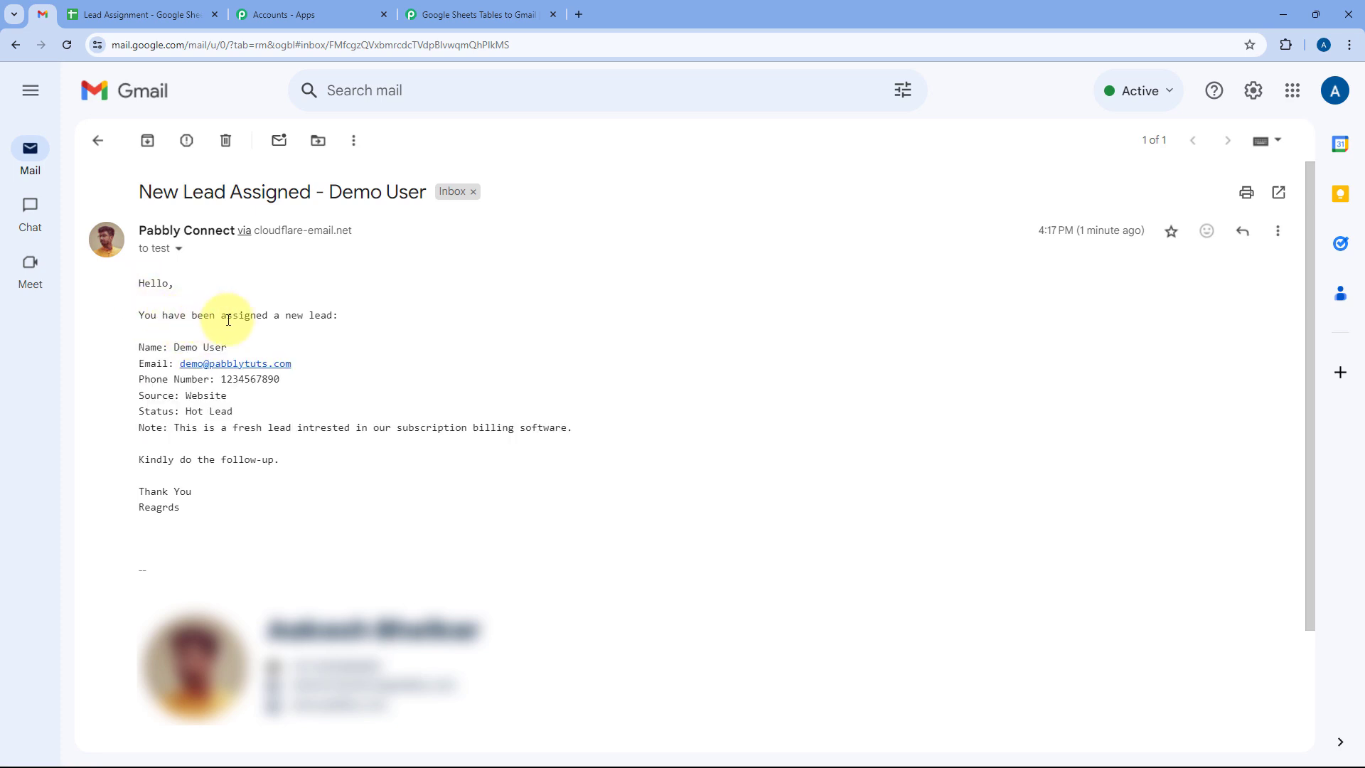
pyautogui.moveTo(139, 347); pyautogui.dragTo(573, 430)
pyautogui.click(298, 466)
pyautogui.moveTo(283, 463); pyautogui.dragTo(137, 463)
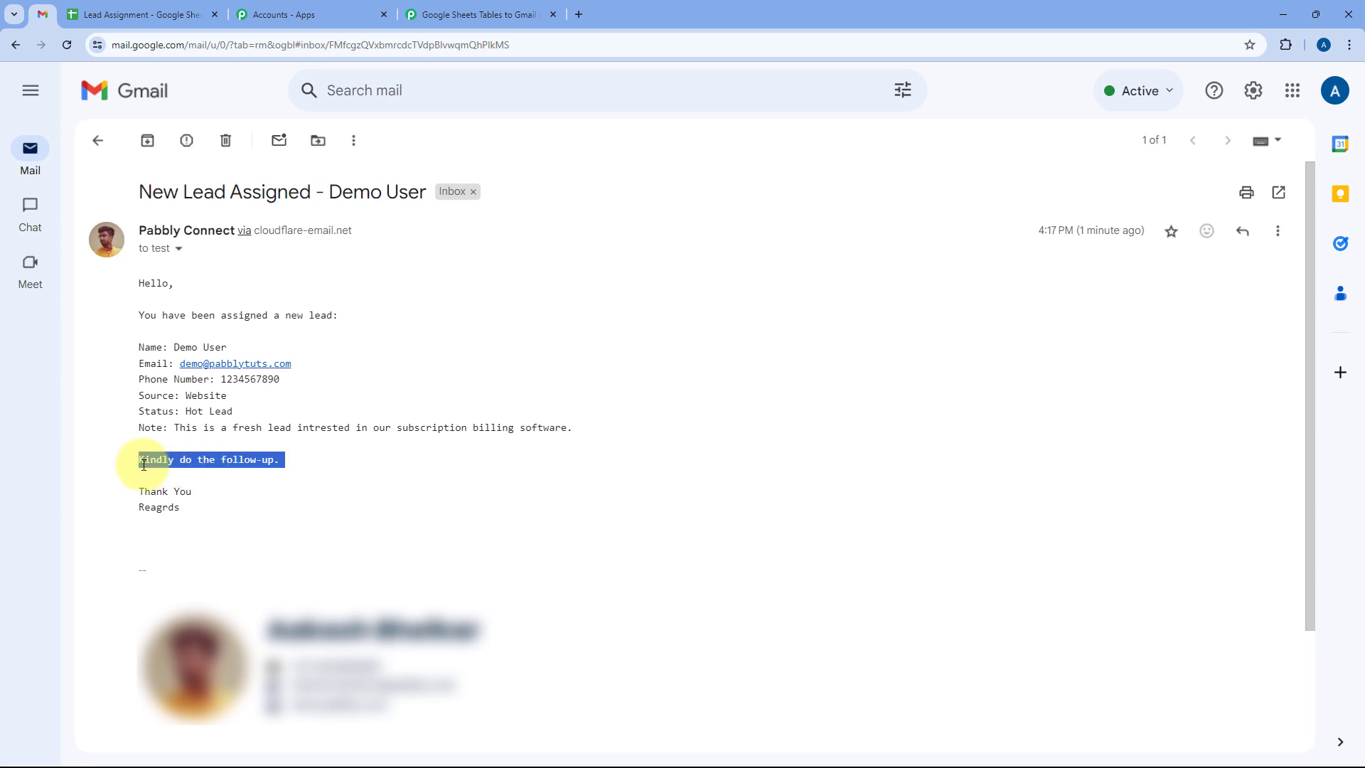
pyautogui.moveTo(187, 511); pyautogui.dragTo(137, 488)
pyautogui.click(197, 491)
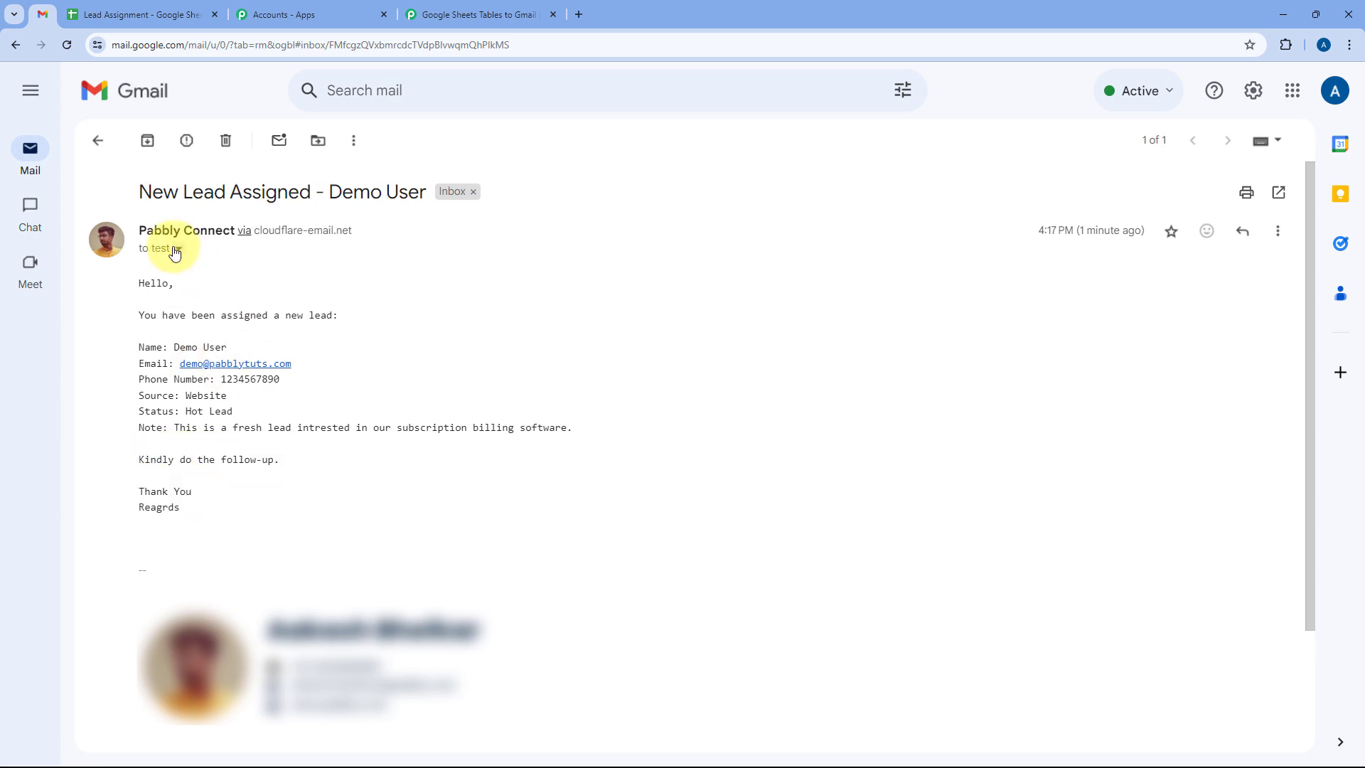
# Check the recipient address in the message details, then return to the Lead Assignment sheet.
pyautogui.click(178, 250)
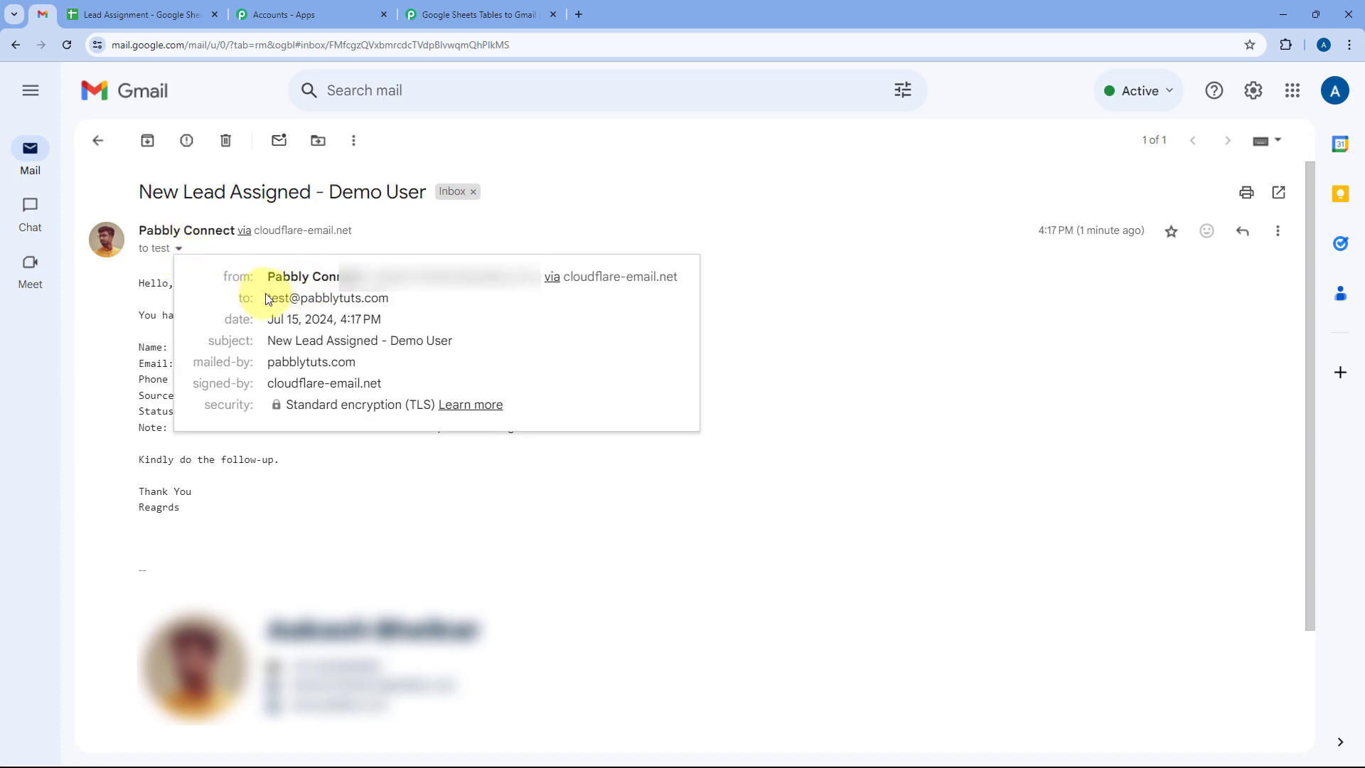
pyautogui.moveTo(267, 298); pyautogui.dragTo(396, 304)
pyautogui.click(411, 245)
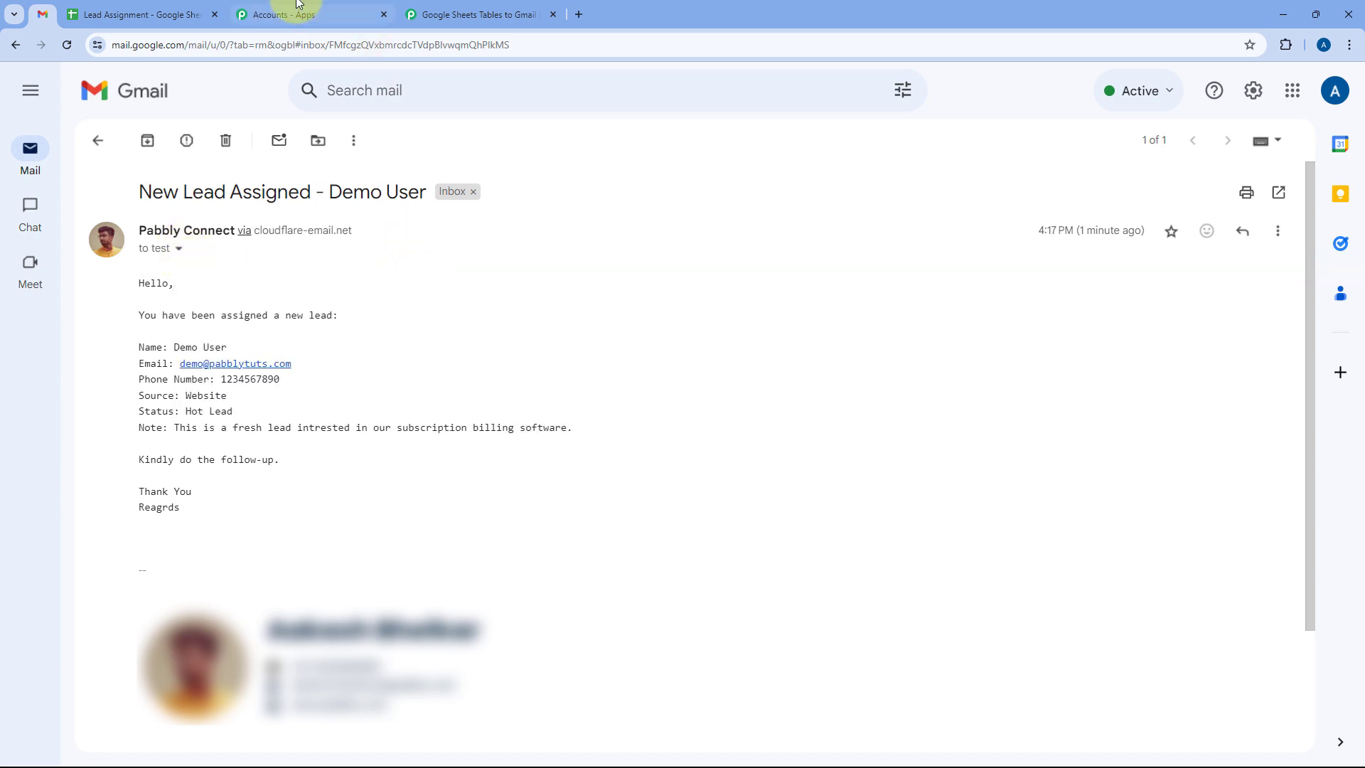
pyautogui.click(147, 13)
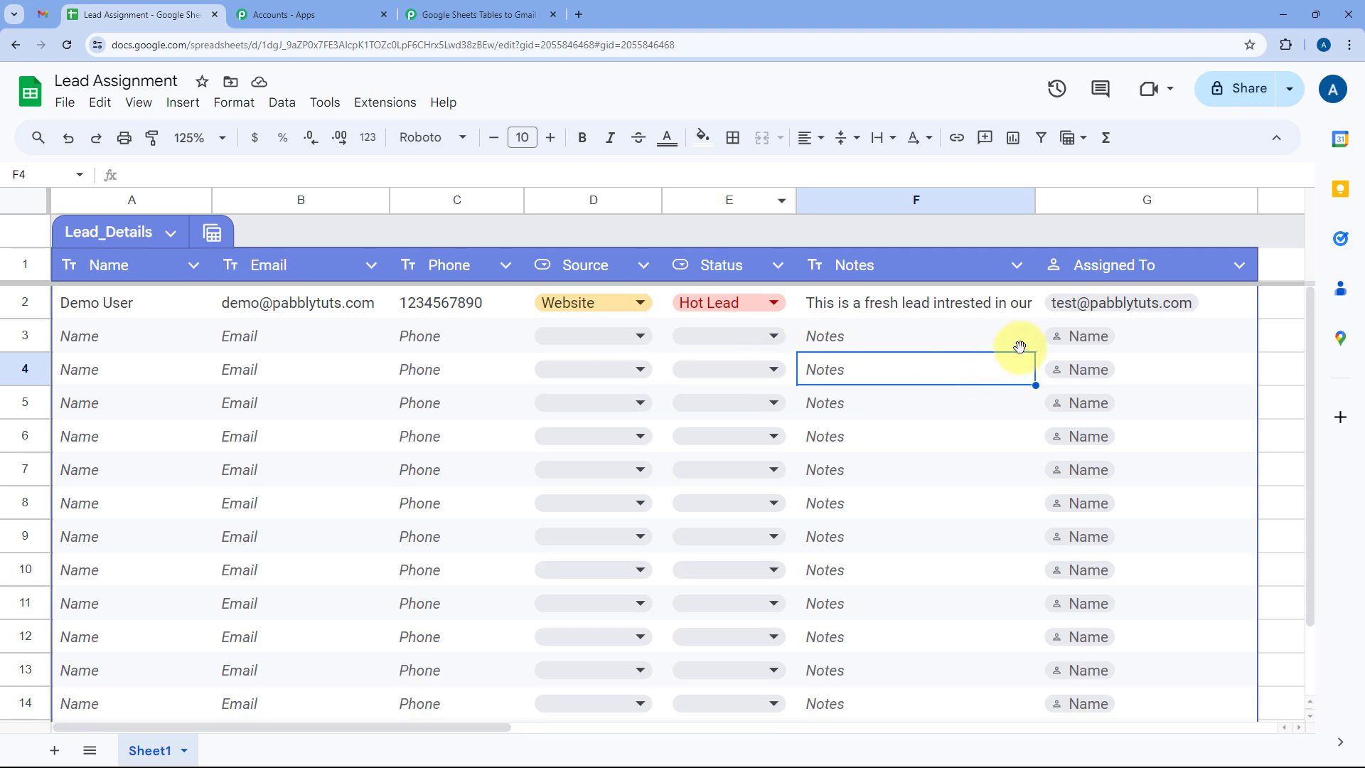
# Collapse the Gmail Send Email step's settings in the workflow and return to the Lead Assignment sheet.
pyautogui.click(477, 15)
pyautogui.scroll(8, 708, 275)
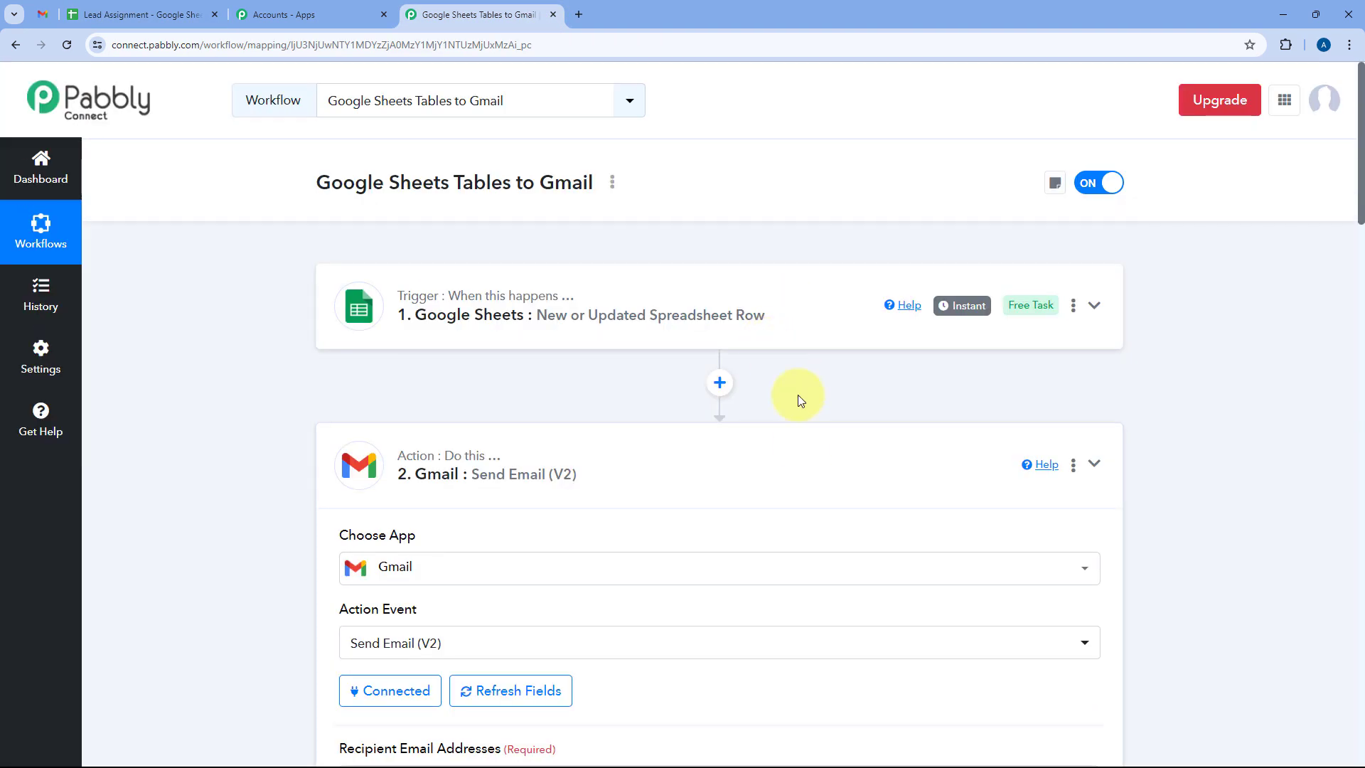
pyautogui.click(802, 446)
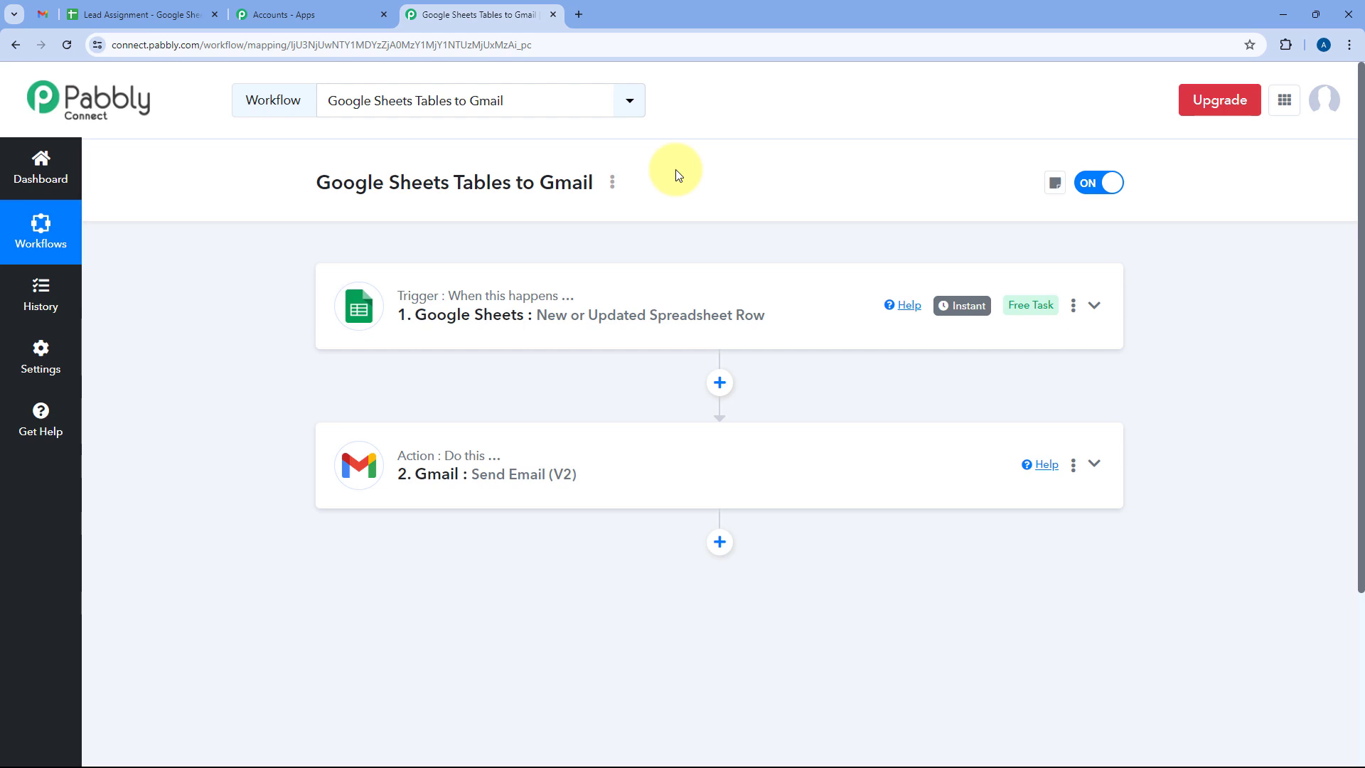
pyautogui.click(136, 15)
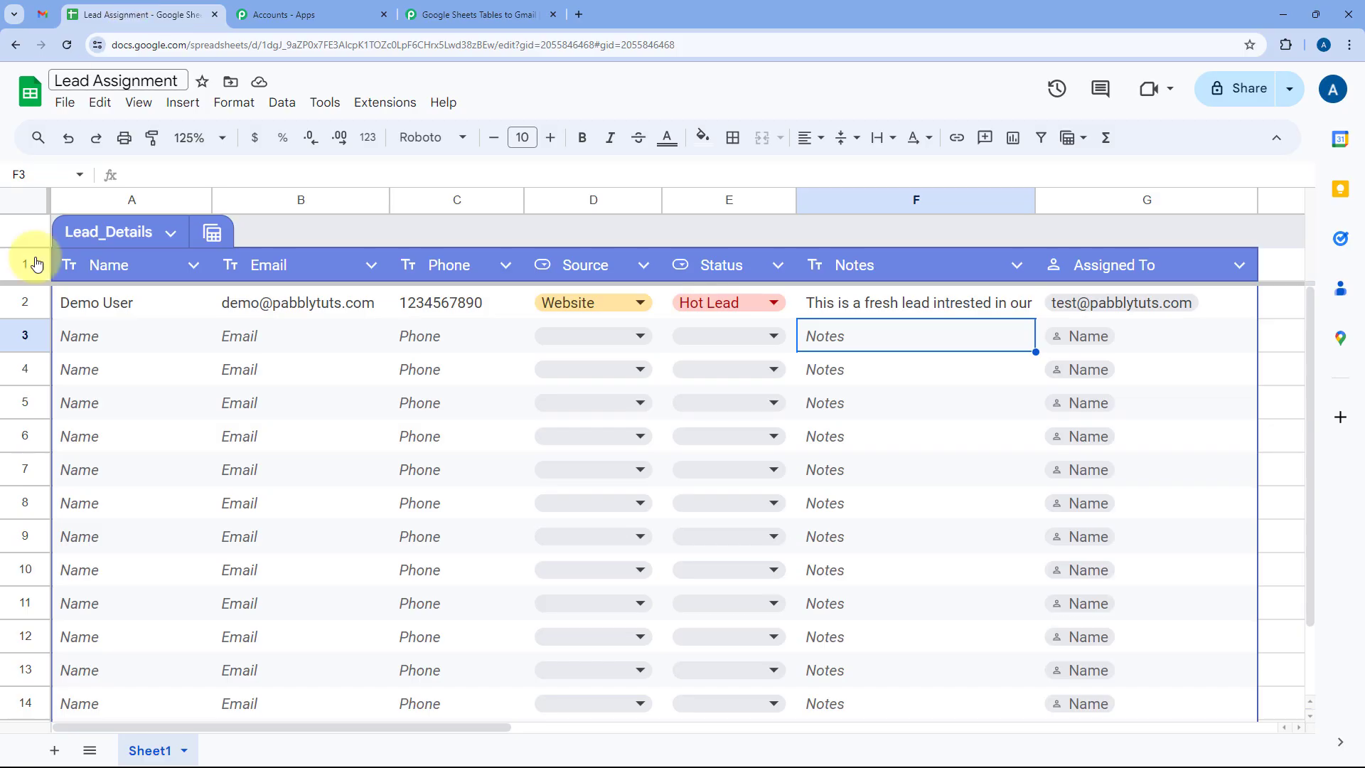
# Enter lead 'Pabbly test' in row 3 with a test email address and phone number.
pyautogui.click(109, 337)
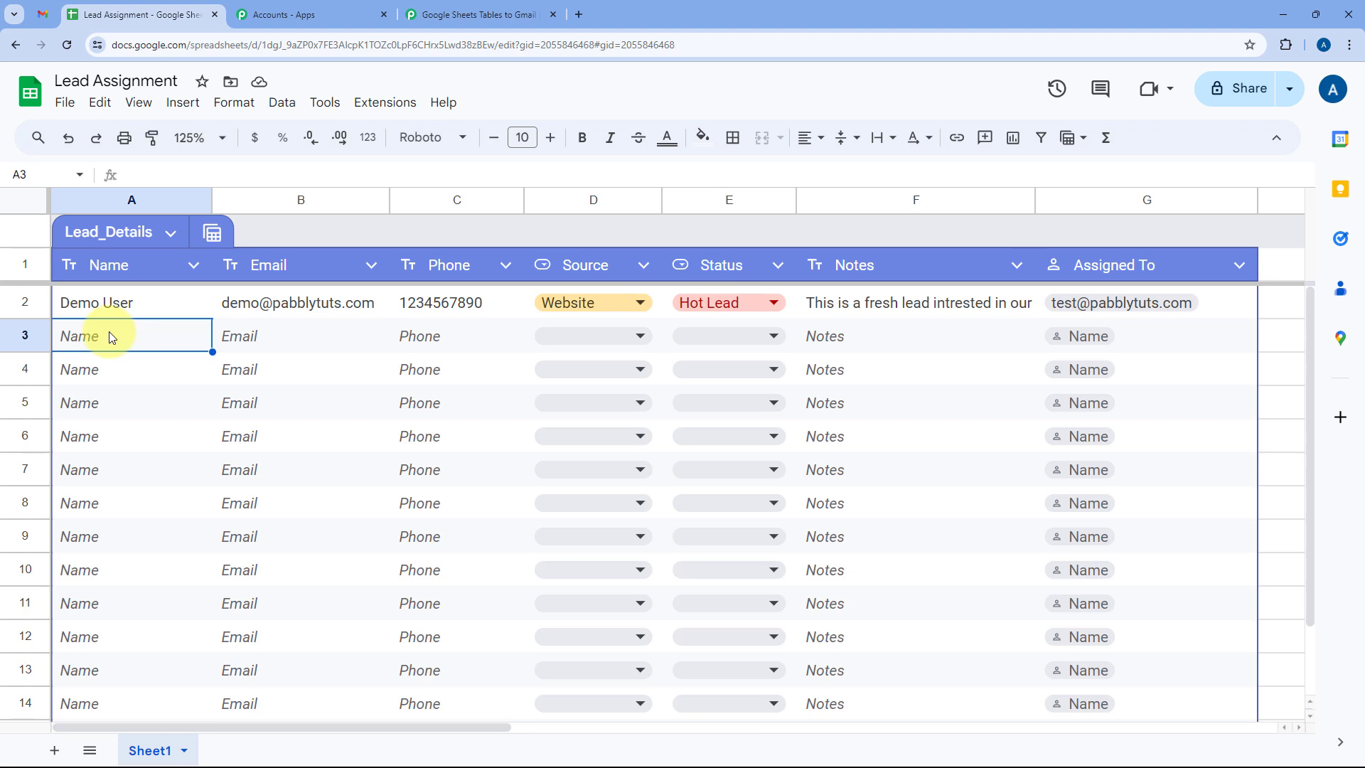
pyautogui.write('Pabbly')
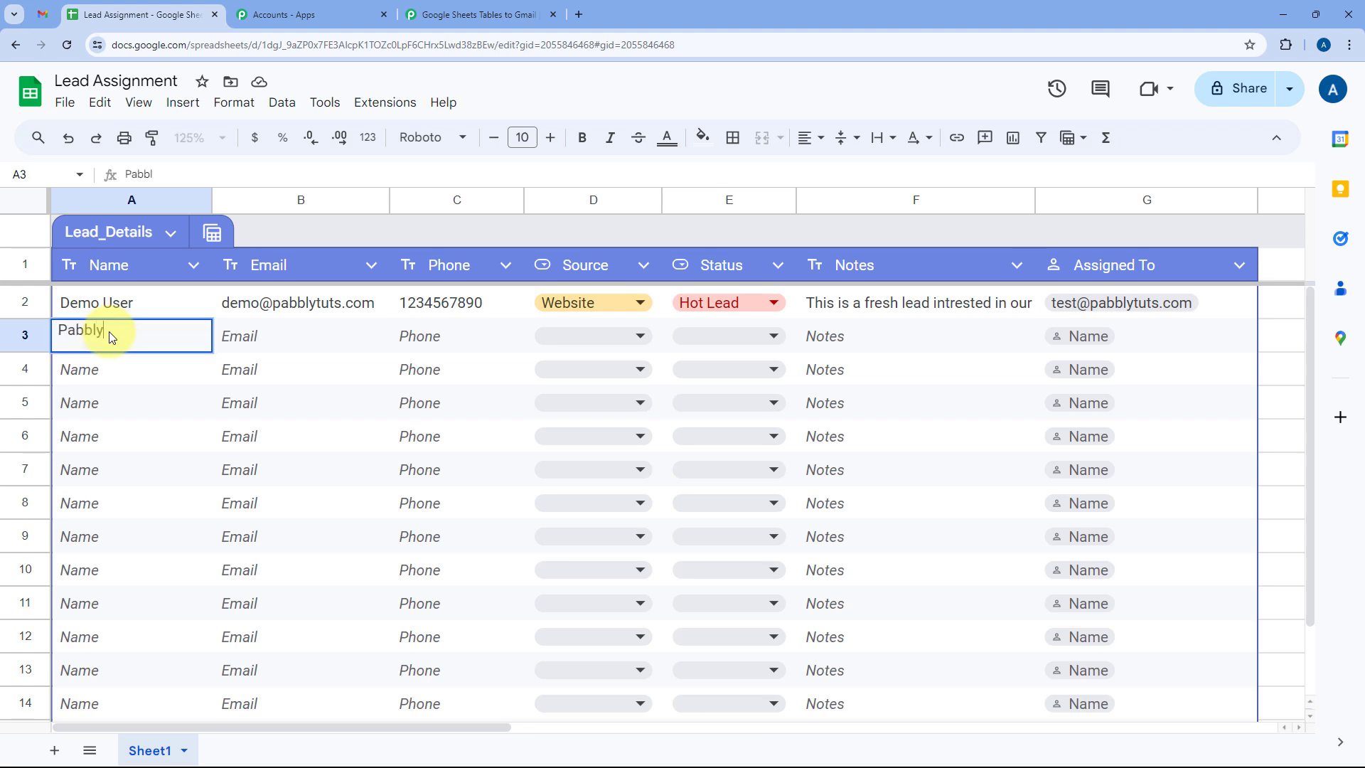
pyautogui.write(' test')
pyautogui.press('Tab')
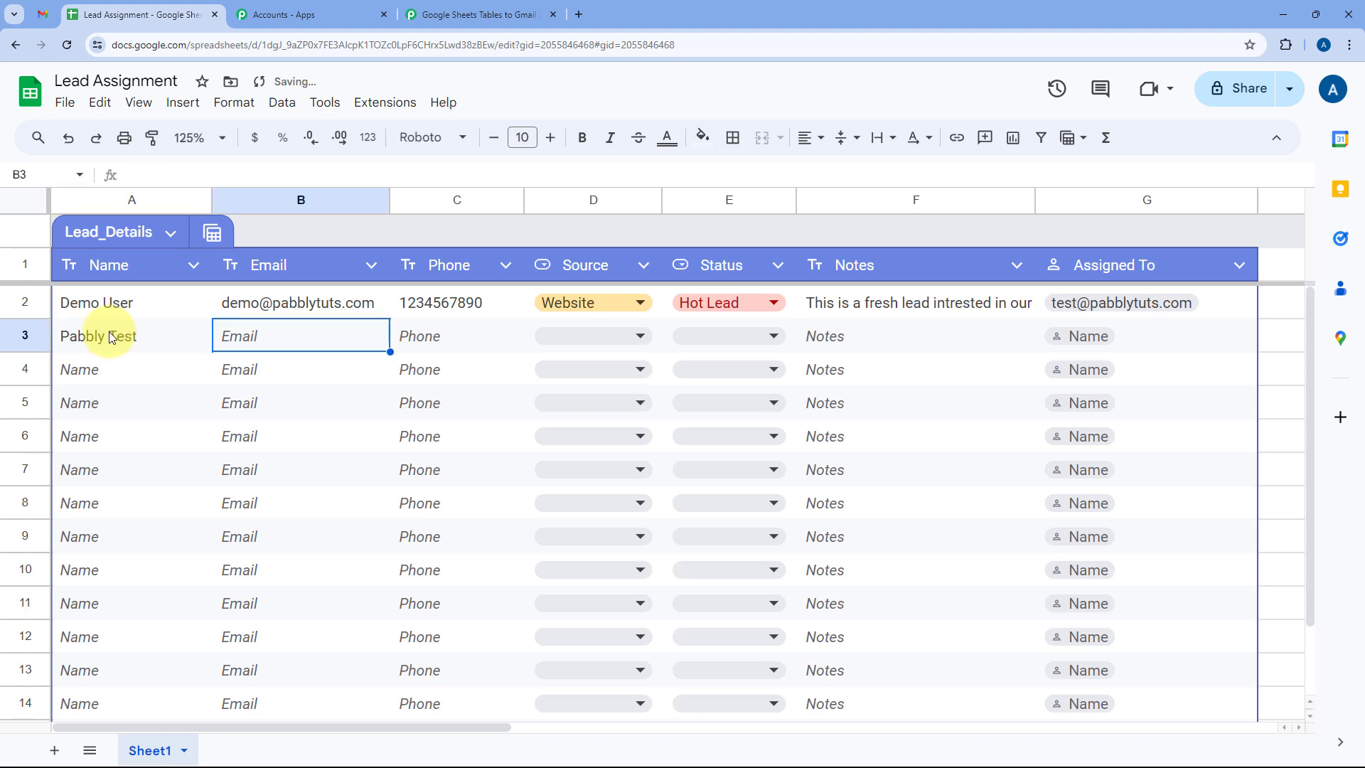
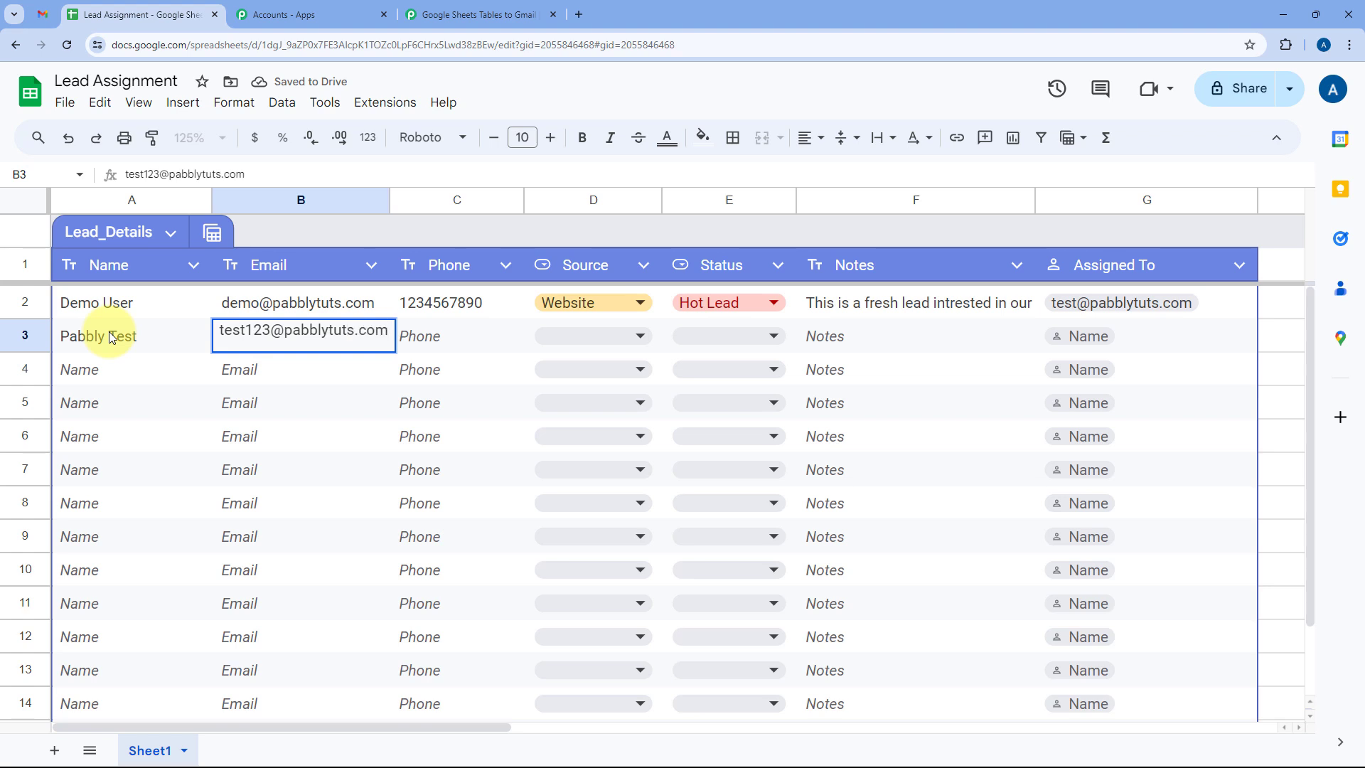
pyautogui.press('Tab')
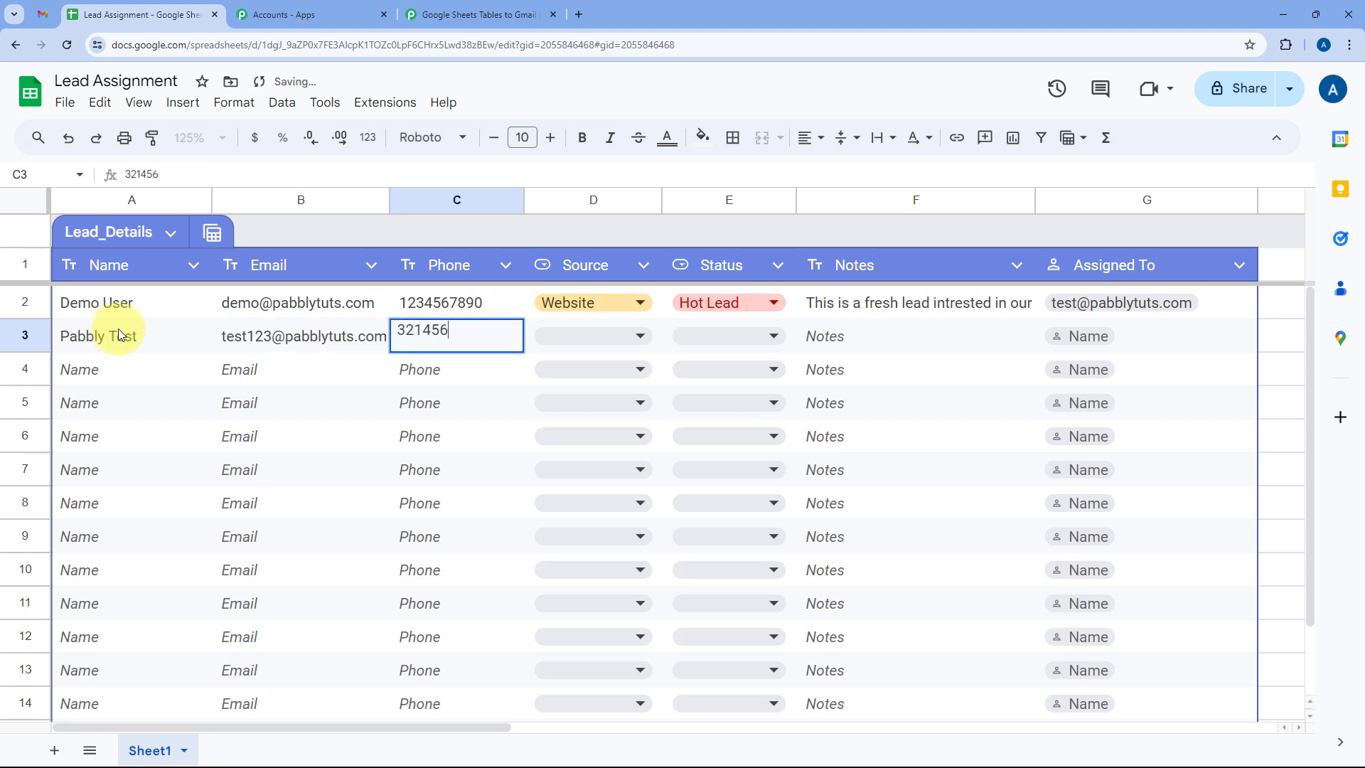
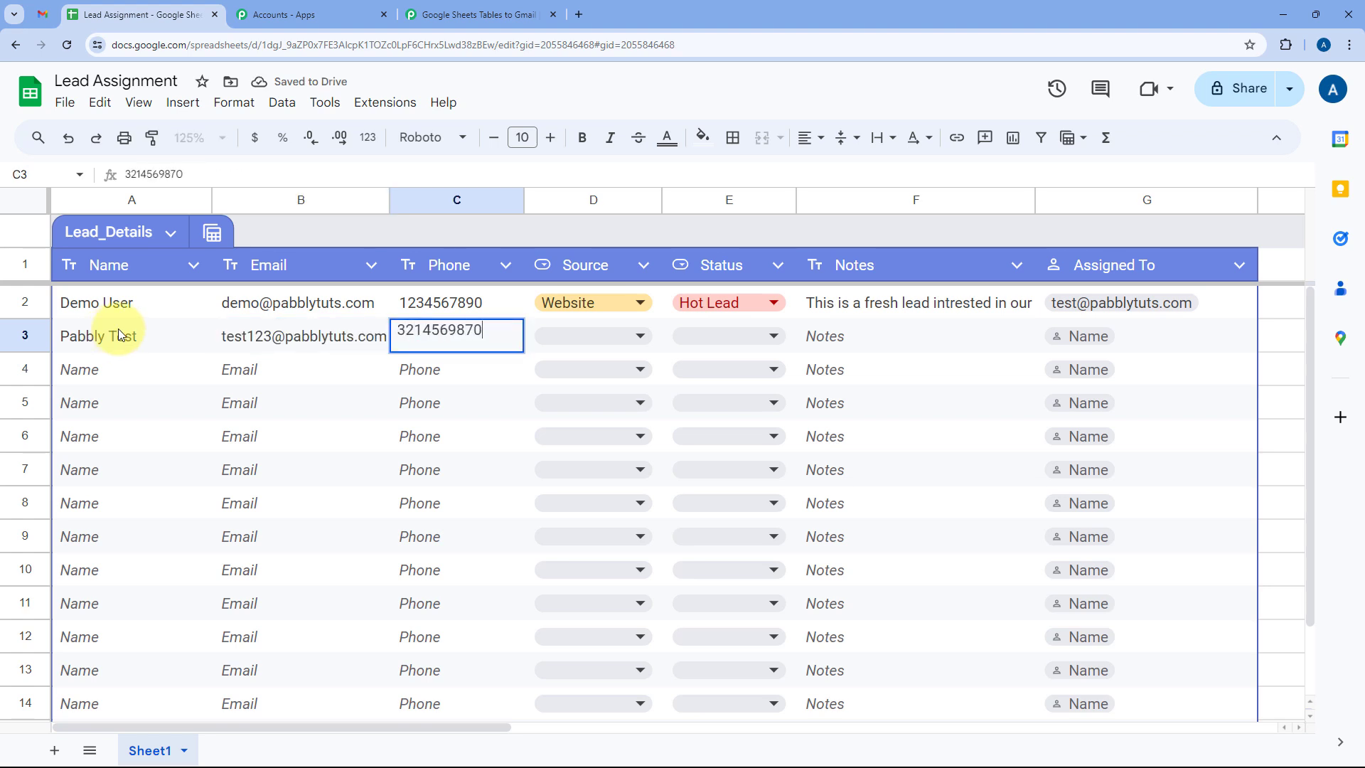
# Set row 3's Source to Other, Status to Warm Lead, and note 'We are testing this automation in real-time.'.
pyautogui.click(611, 339)
pyautogui.click(585, 479)
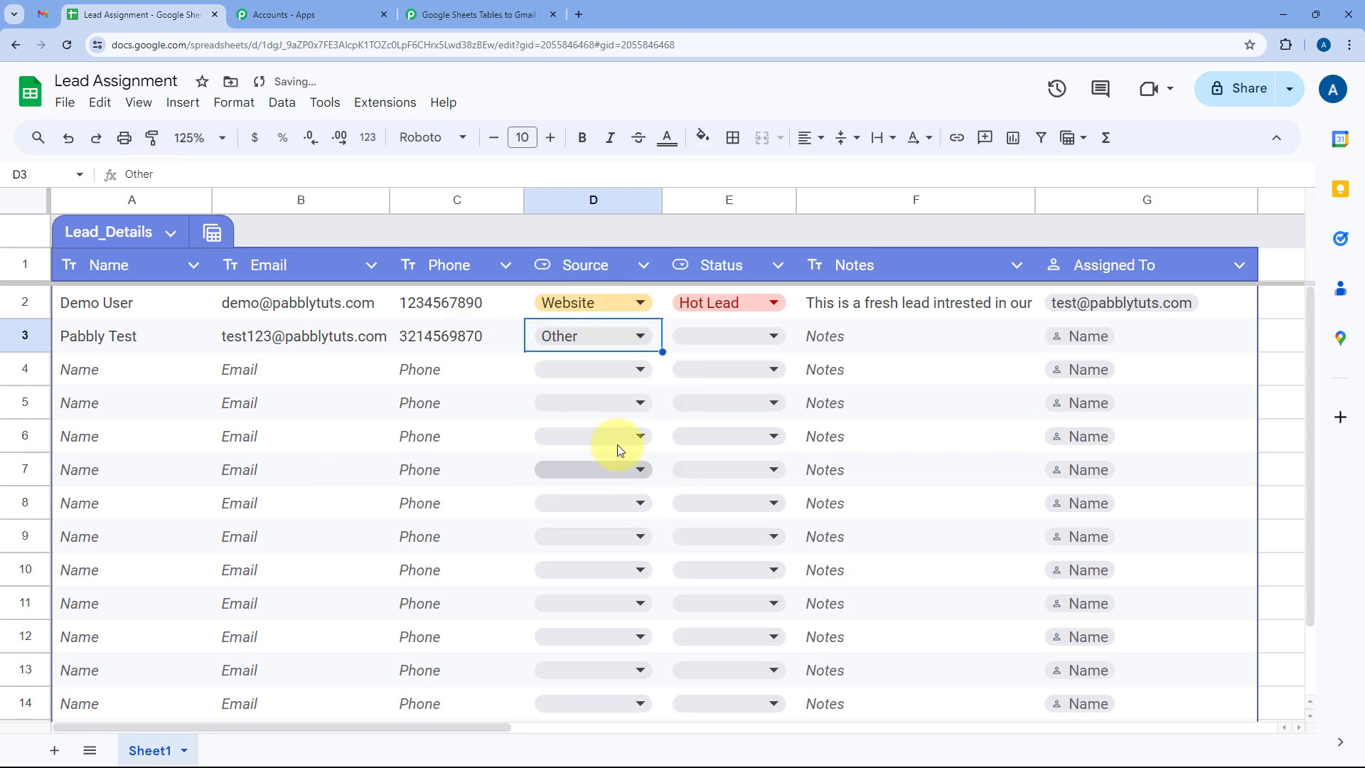
pyautogui.click(710, 335)
pyautogui.click(717, 398)
pyautogui.doubleClick(856, 338)
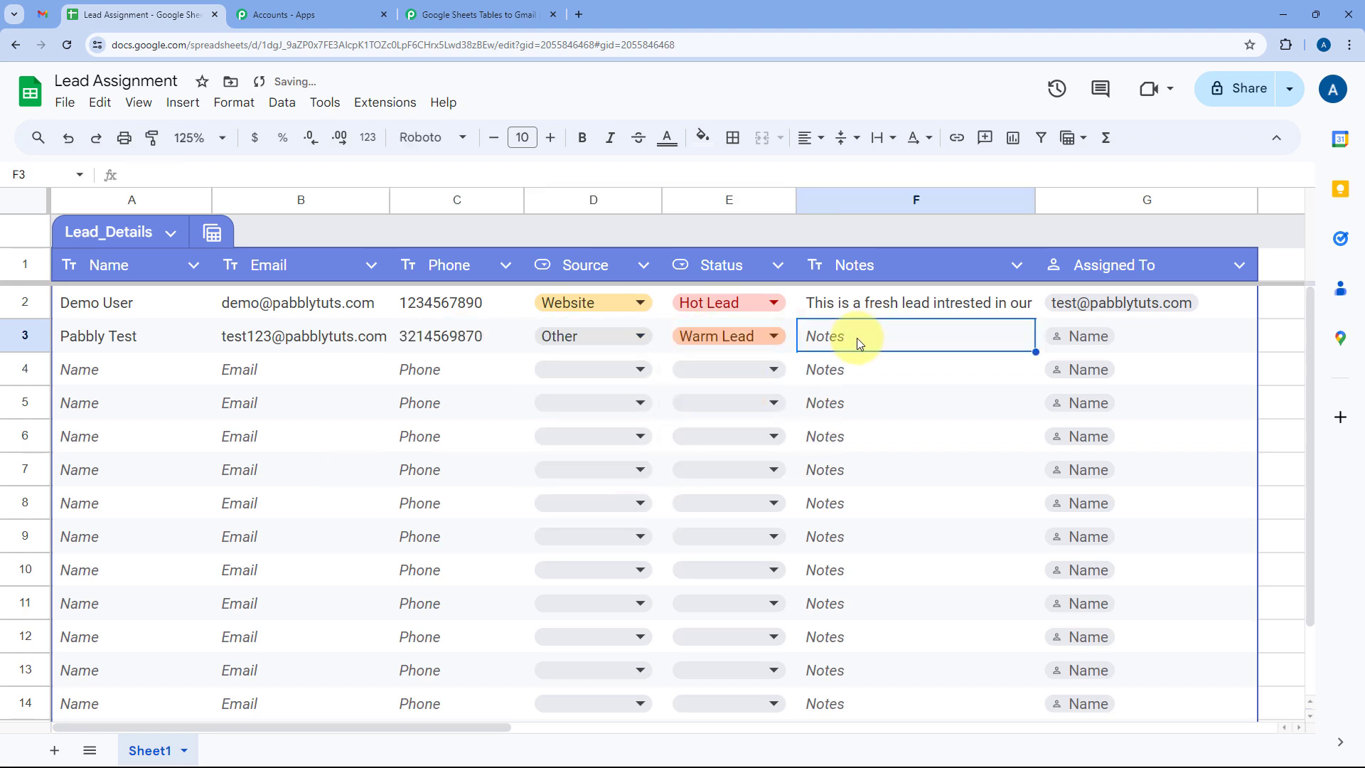
pyautogui.write('We are t')
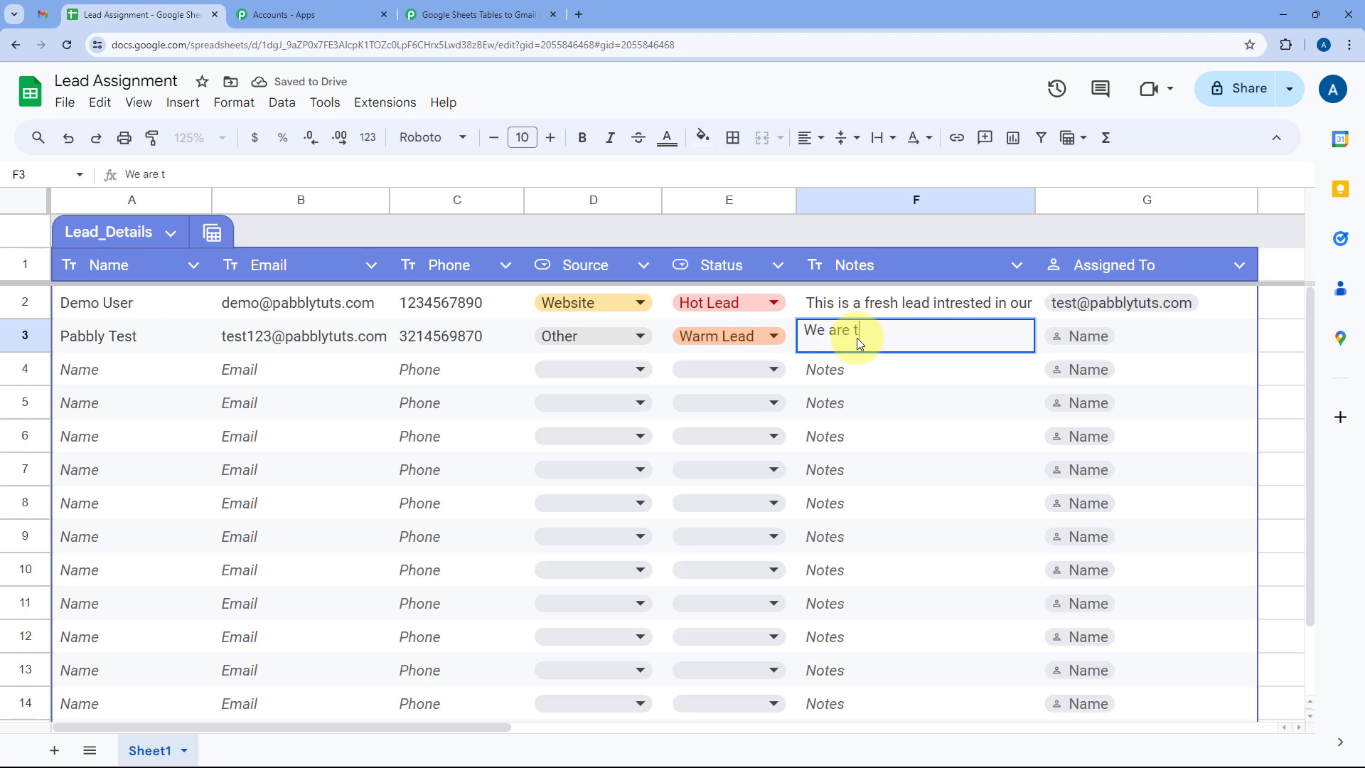
pyautogui.write('esting this aut')
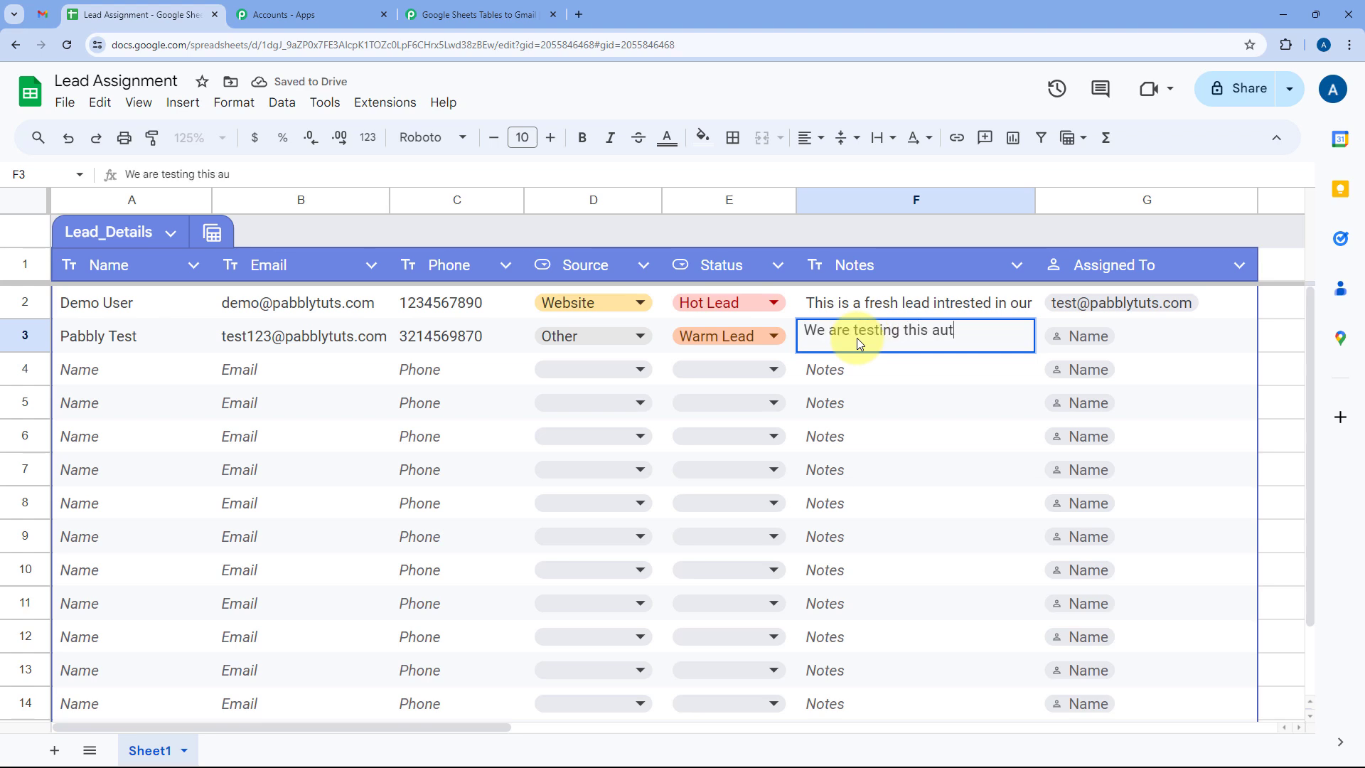
pyautogui.write('omation in re')
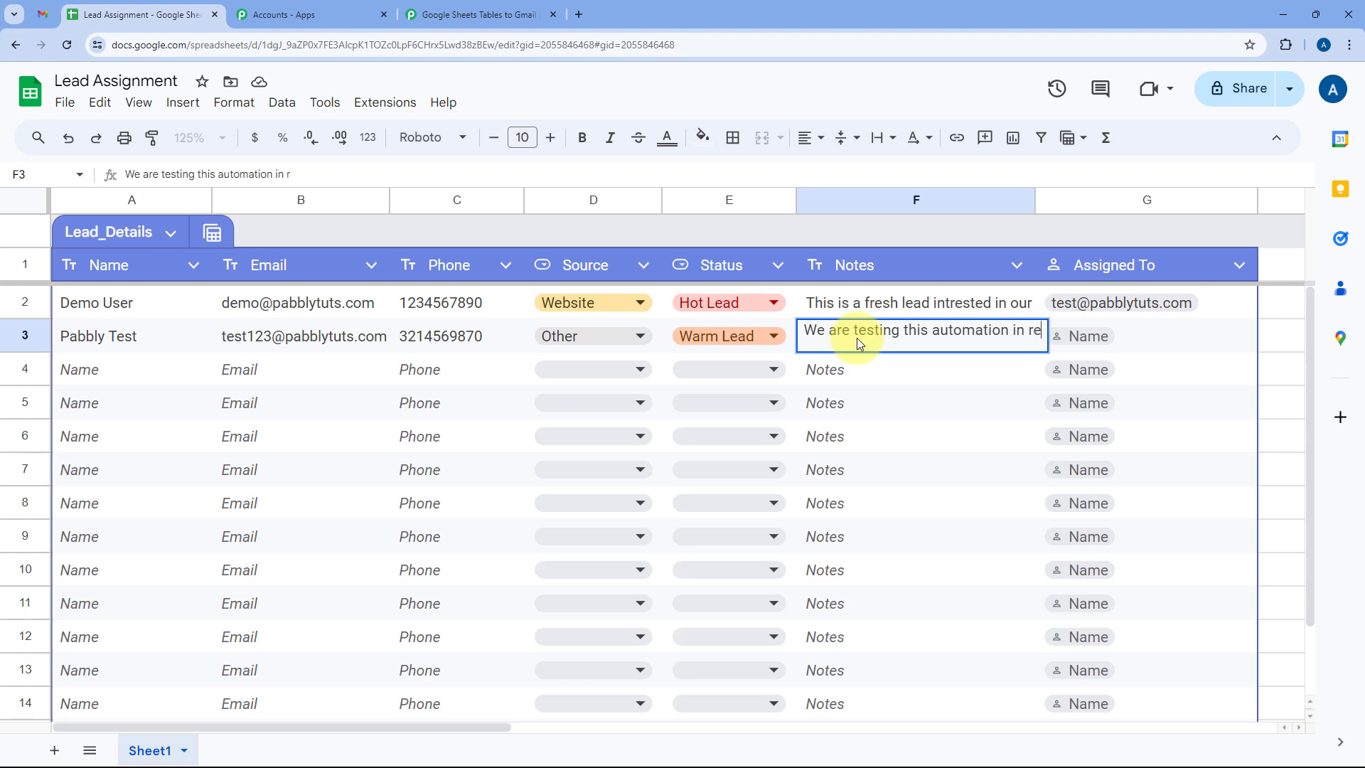
pyautogui.write('al-tim.')
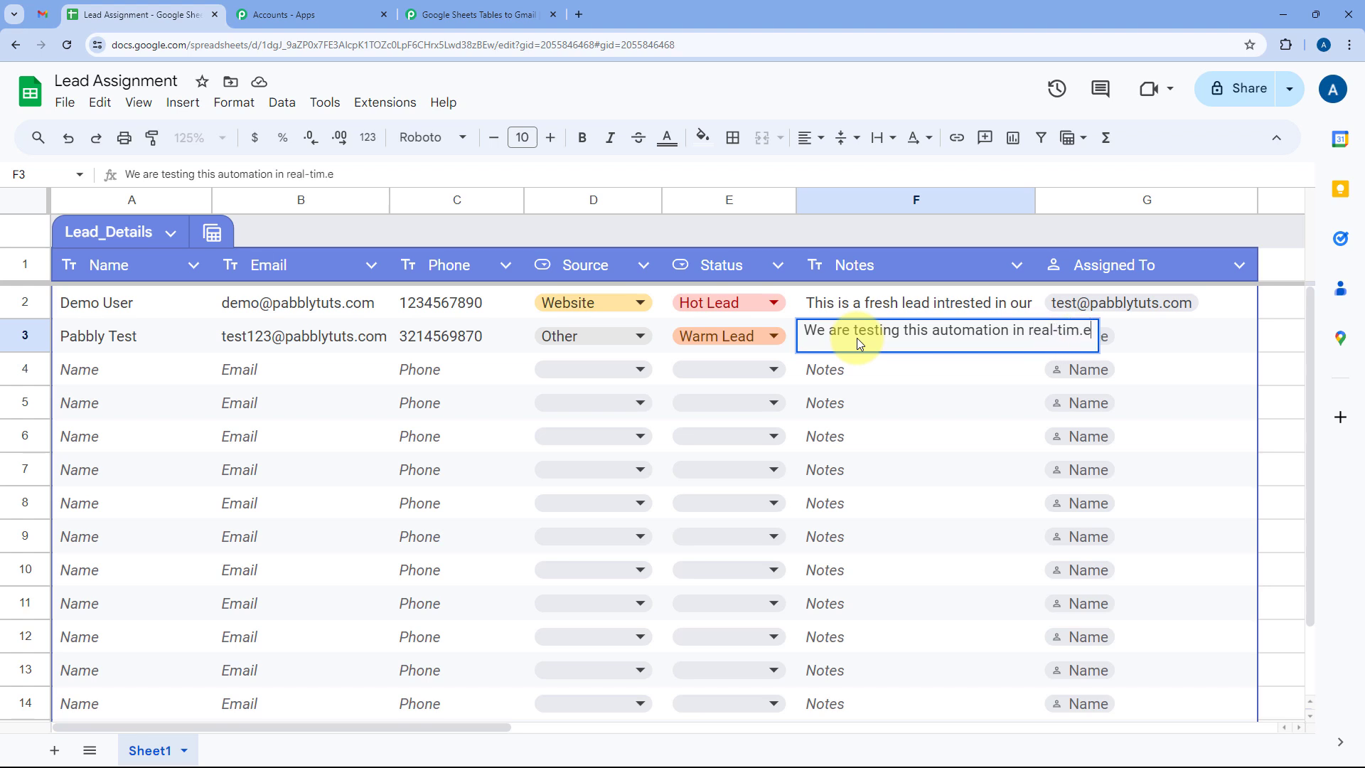
pyautogui.press('BackSpace')
pyautogui.write('e.')
pyautogui.press('Return')
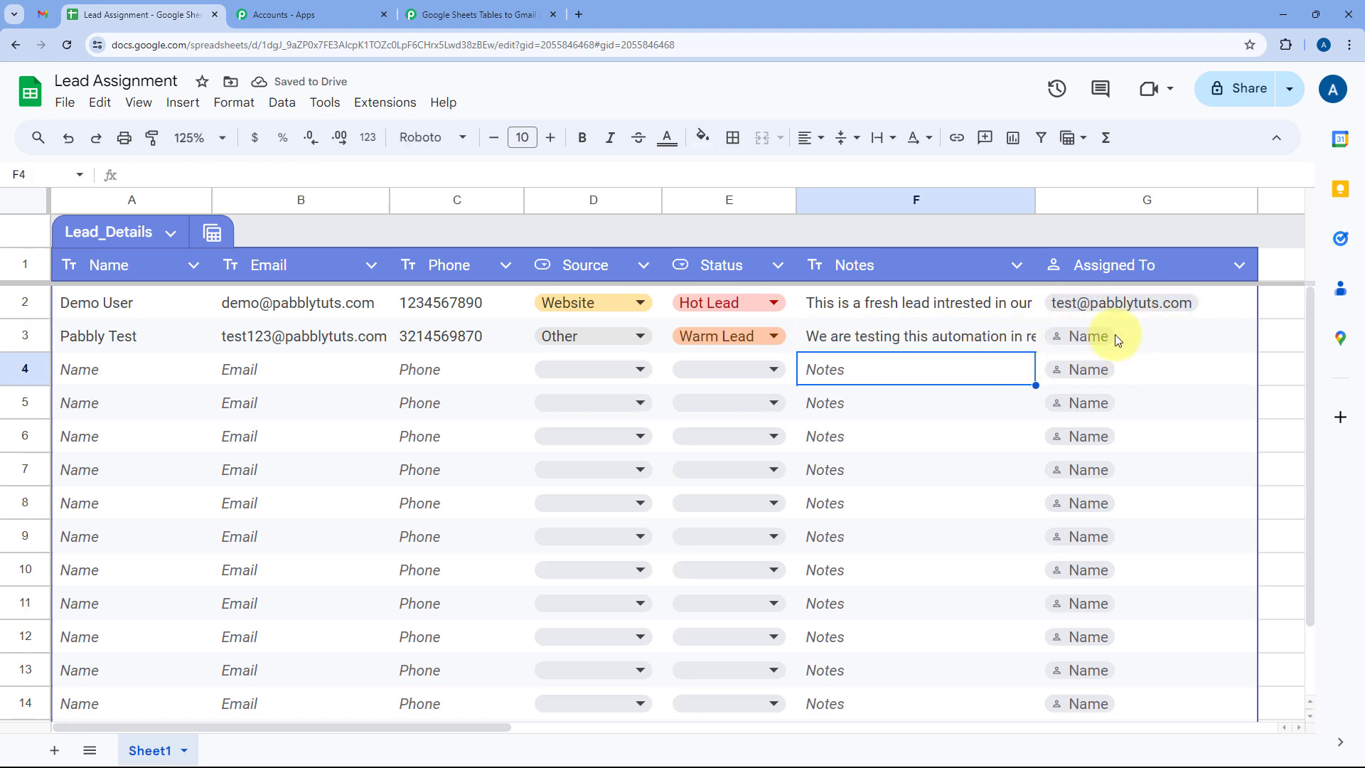
# Assign row 3's lead to the Dummy User contact chip found by typing 'dumm'.
pyautogui.click(1102, 335)
pyautogui.write('dumm')
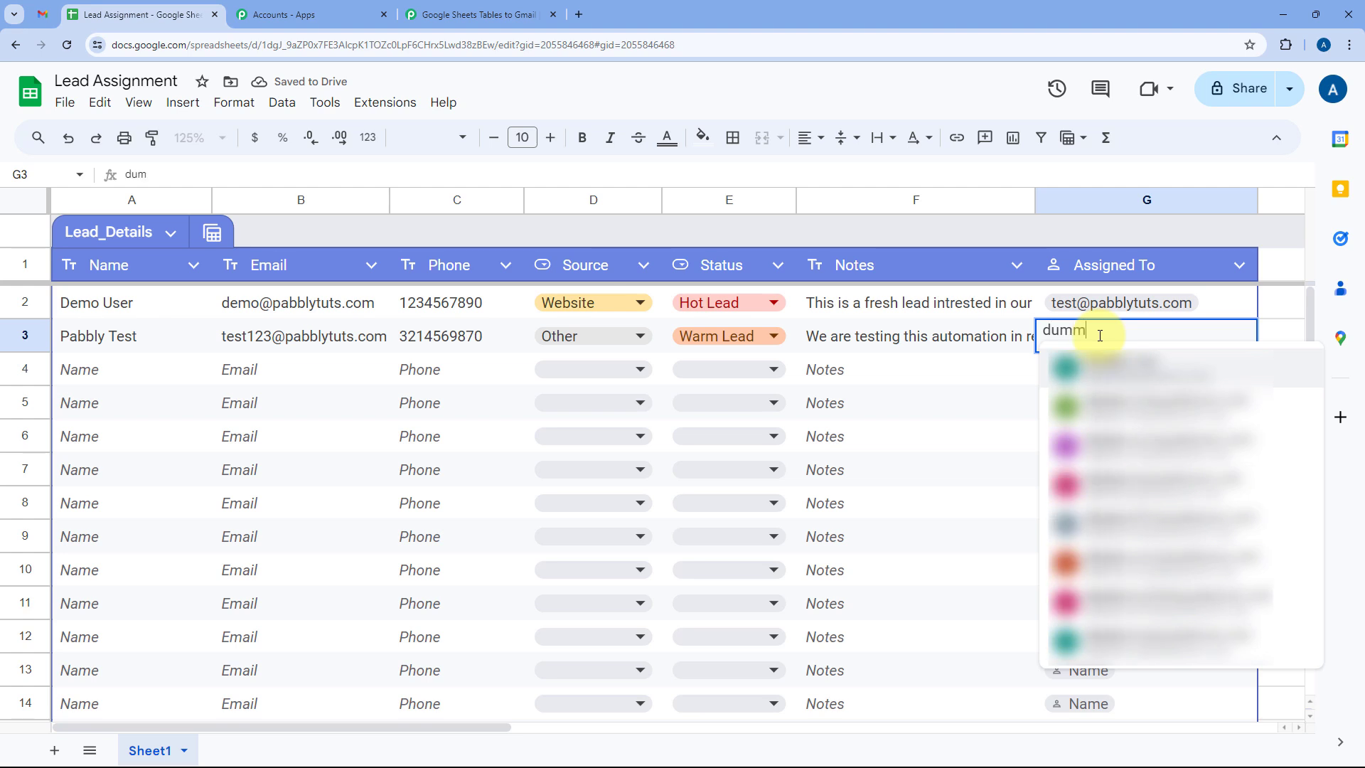
pyautogui.click(1105, 354)
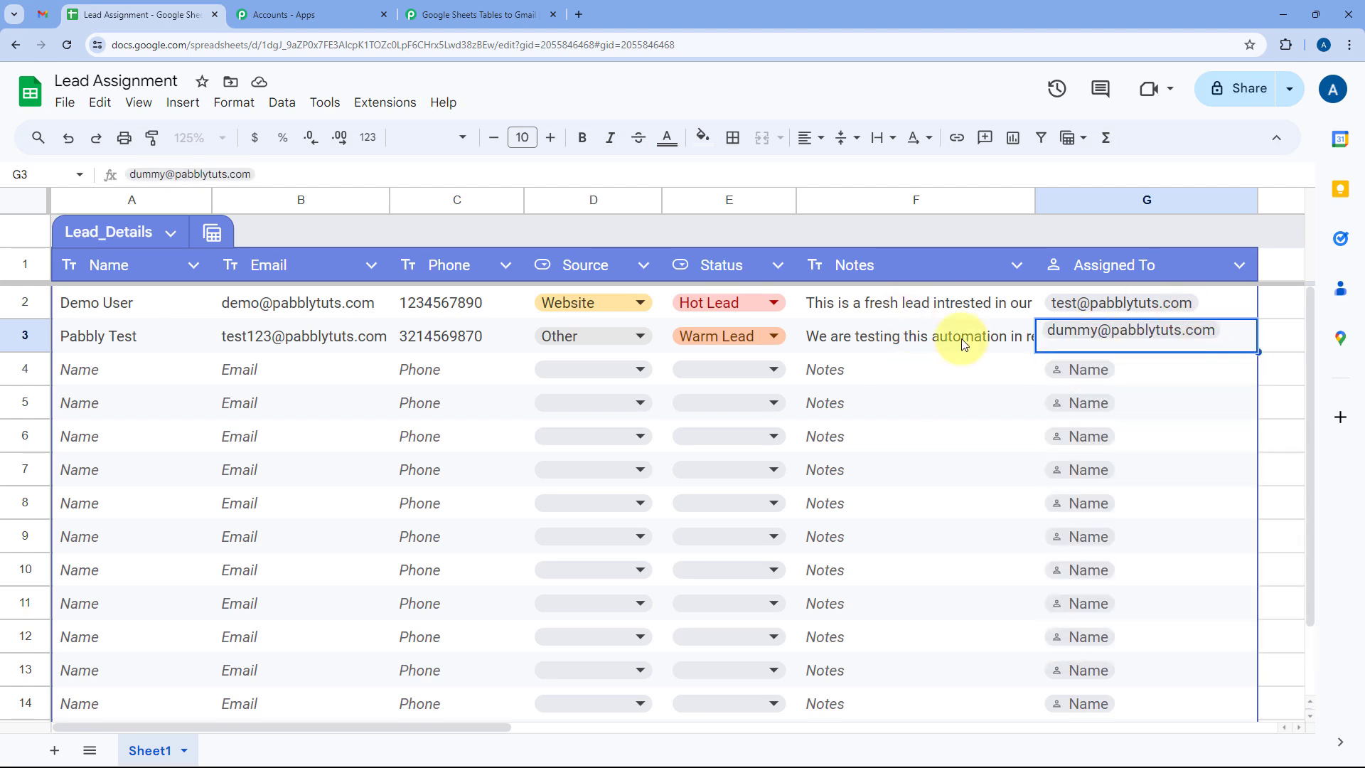
pyautogui.click(1017, 370)
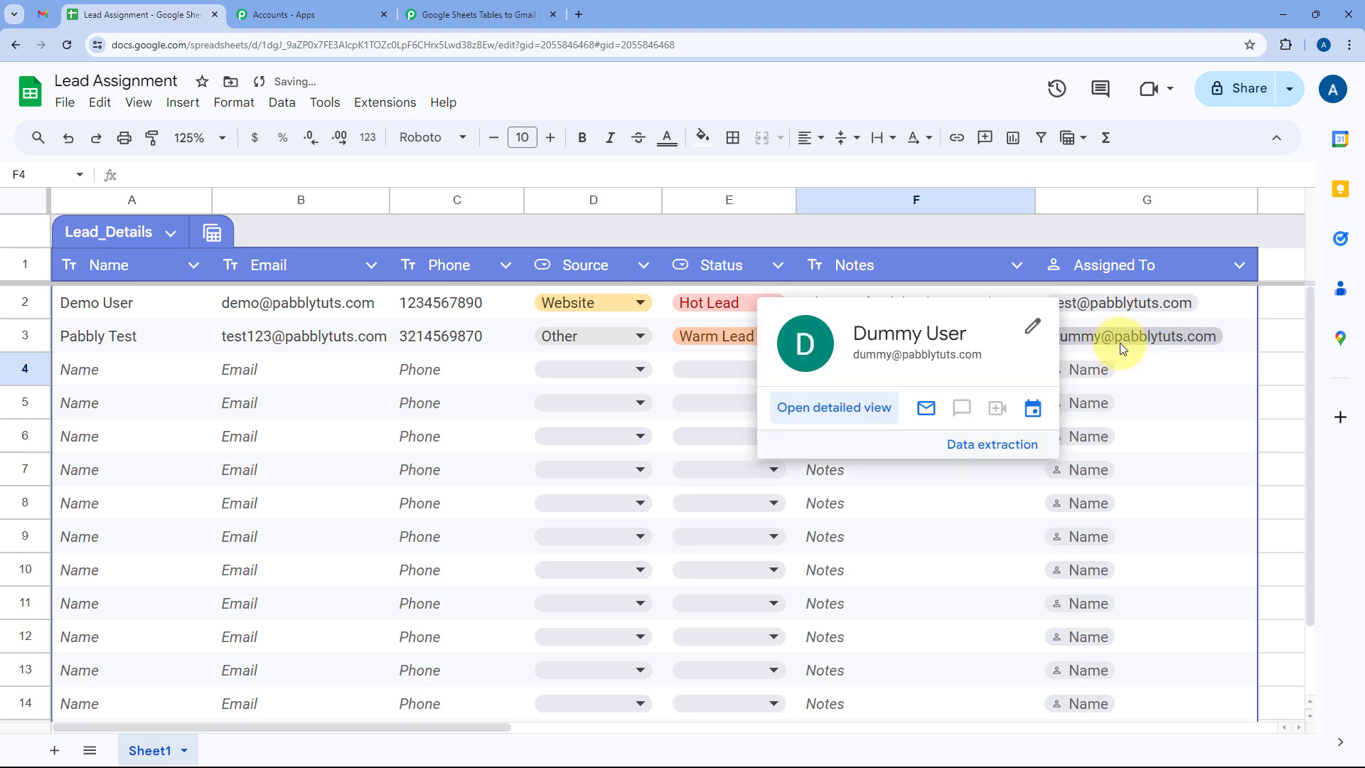
pyautogui.click(1195, 363)
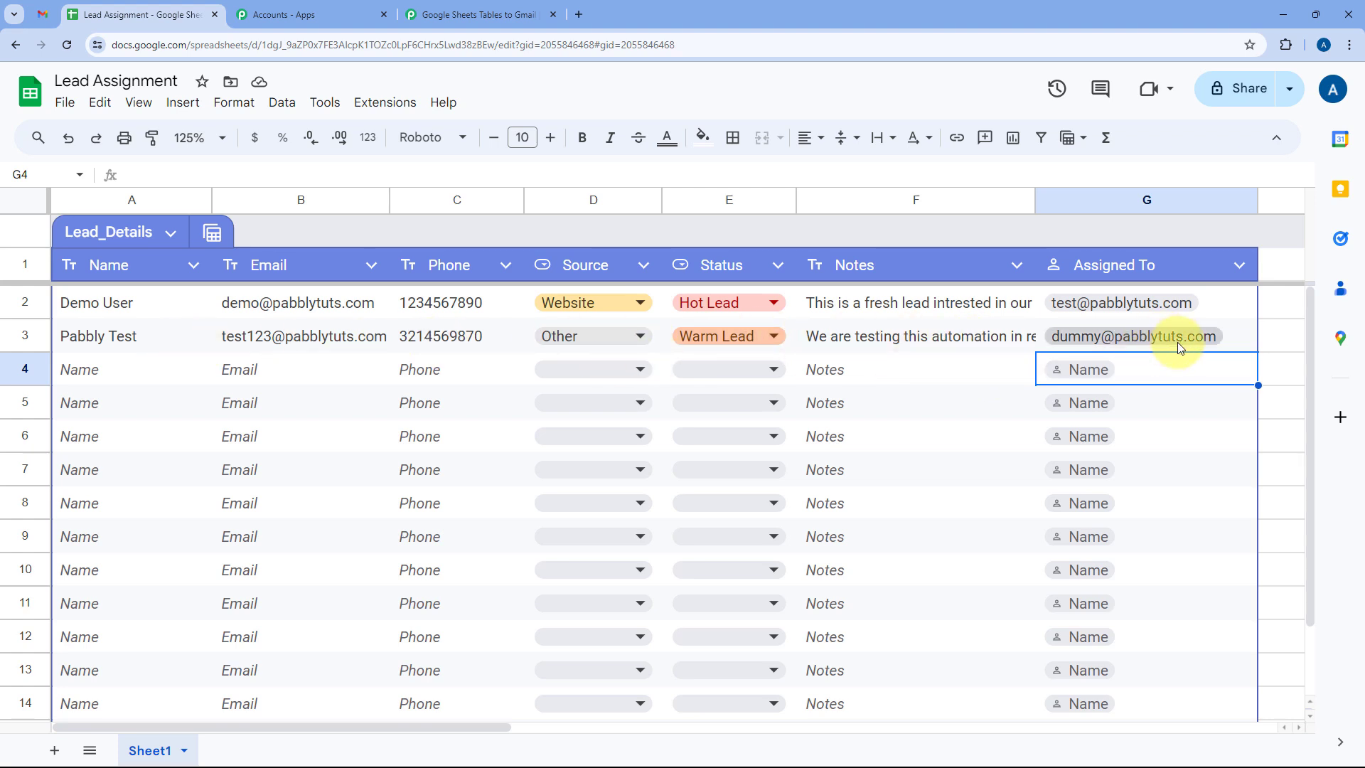
pyautogui.moveTo(1229, 342)
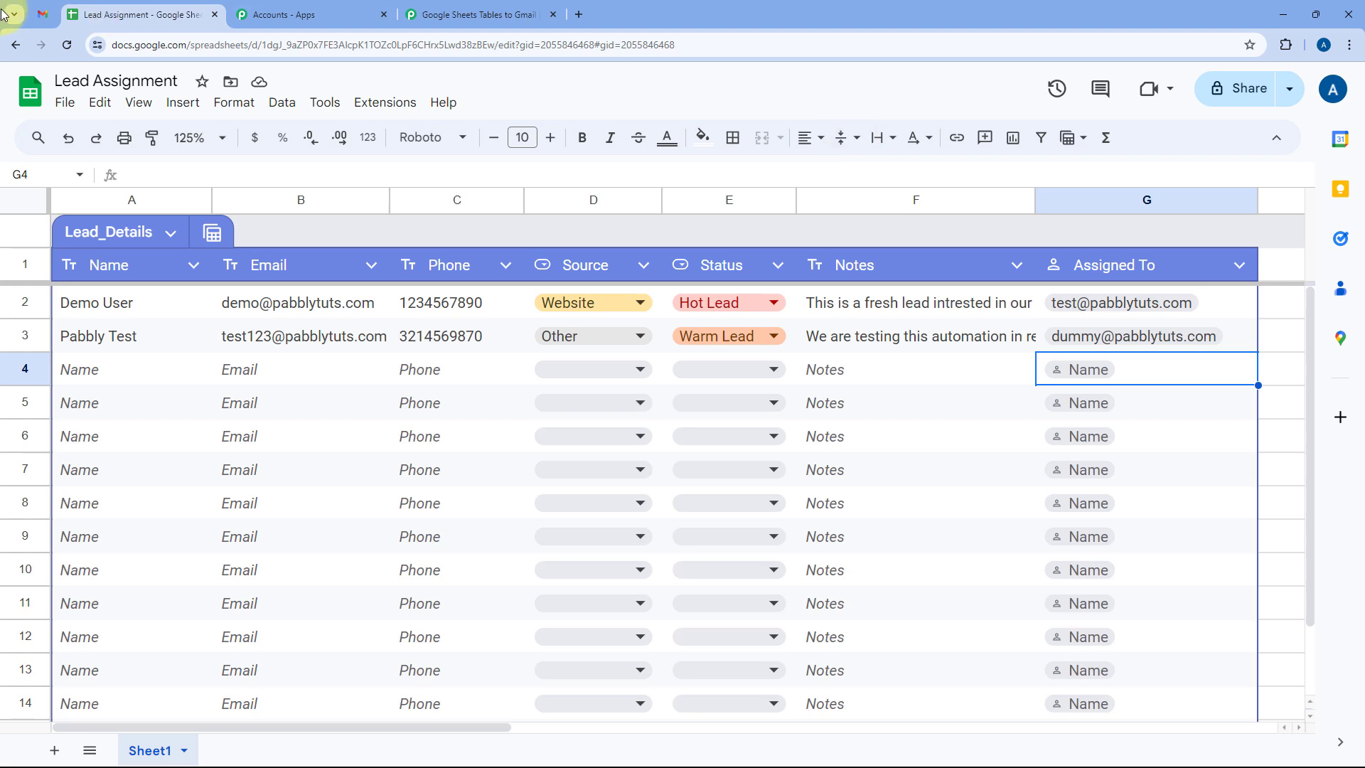
pyautogui.click(43, 14)
# Open the New Lead Assigned - Pabbly Test email and check its recipient address.
pyautogui.click(98, 140)
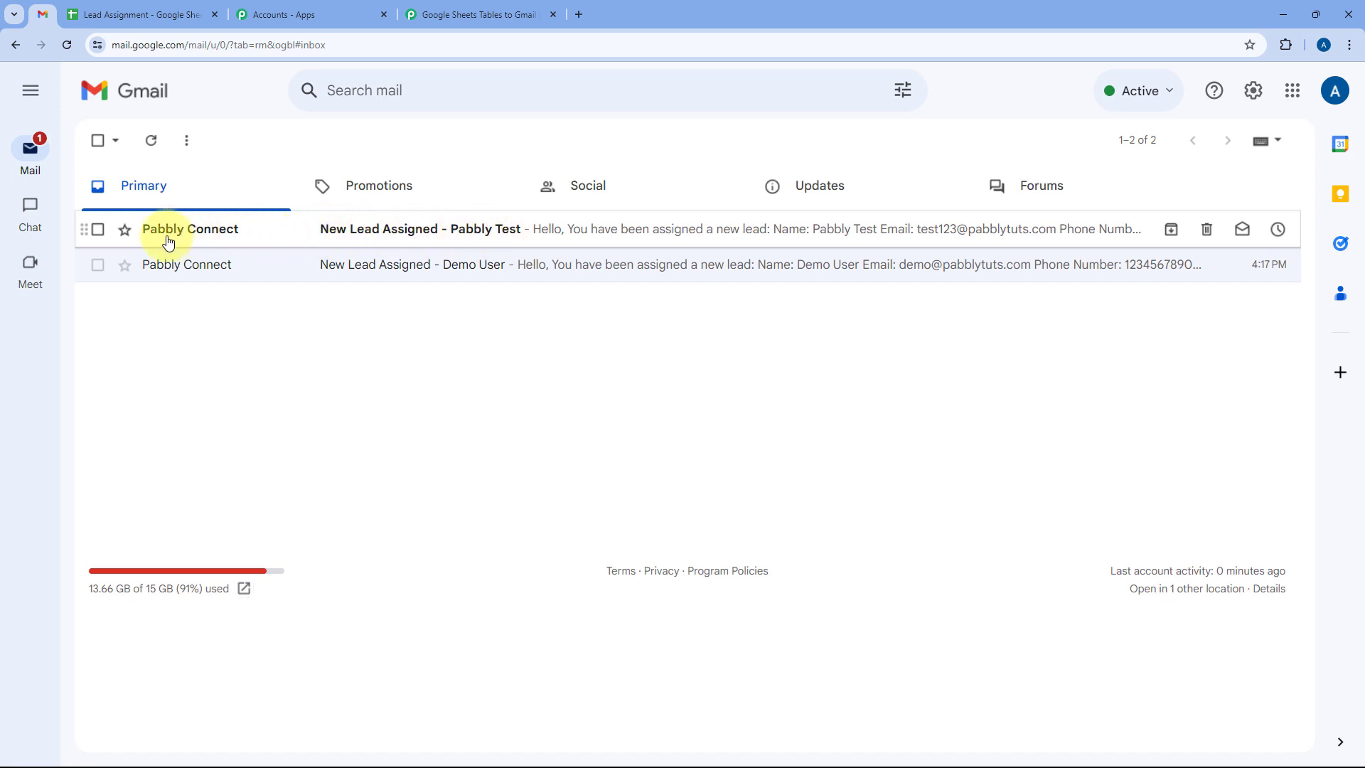
pyautogui.click(263, 237)
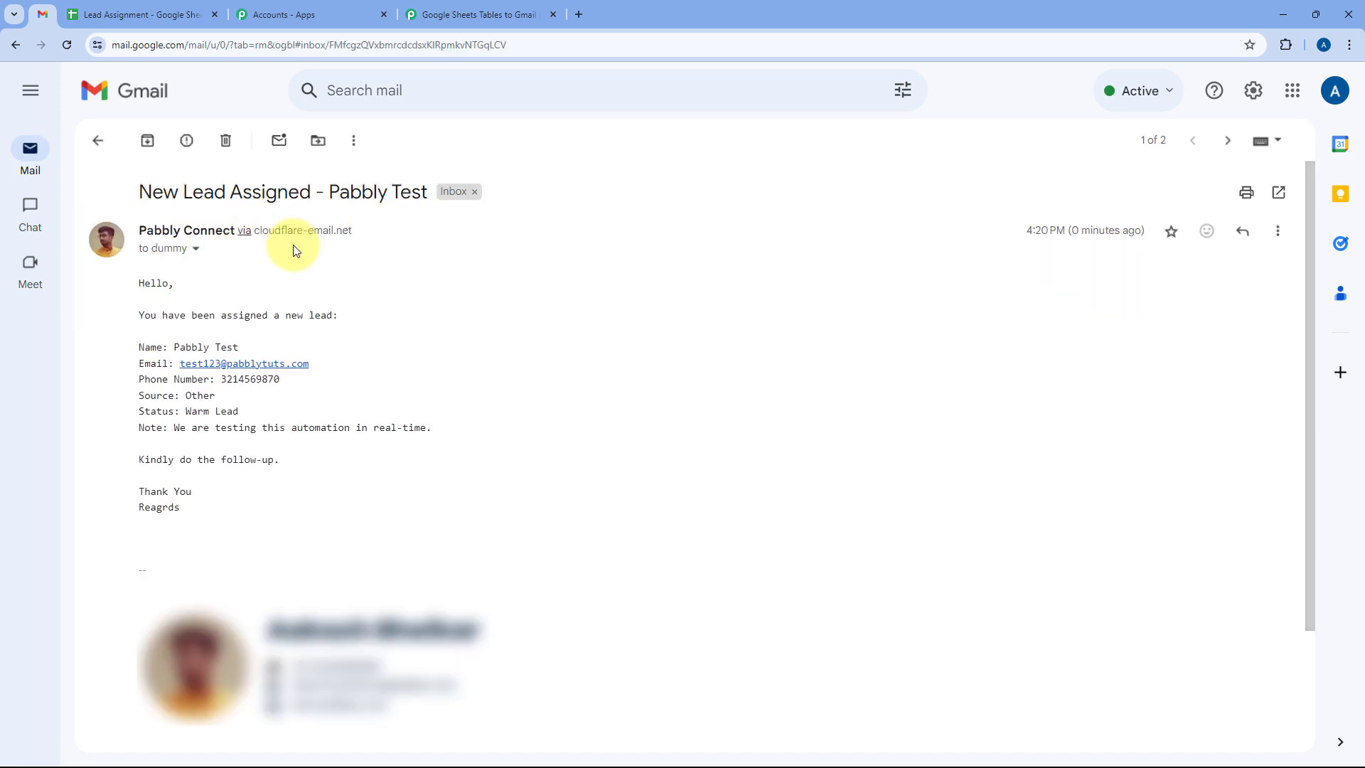
pyautogui.click(197, 250)
pyautogui.moveTo(284, 302); pyautogui.dragTo(440, 299)
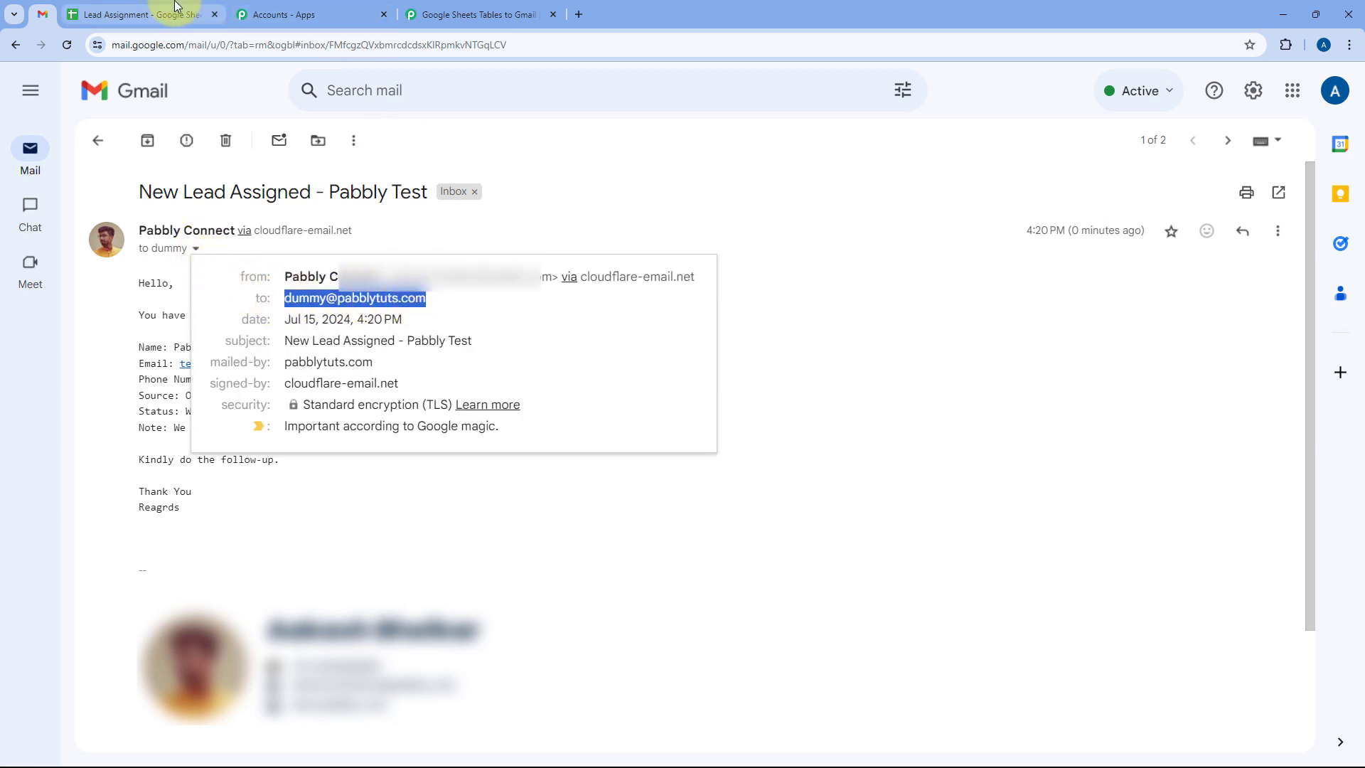
pyautogui.click(441, 244)
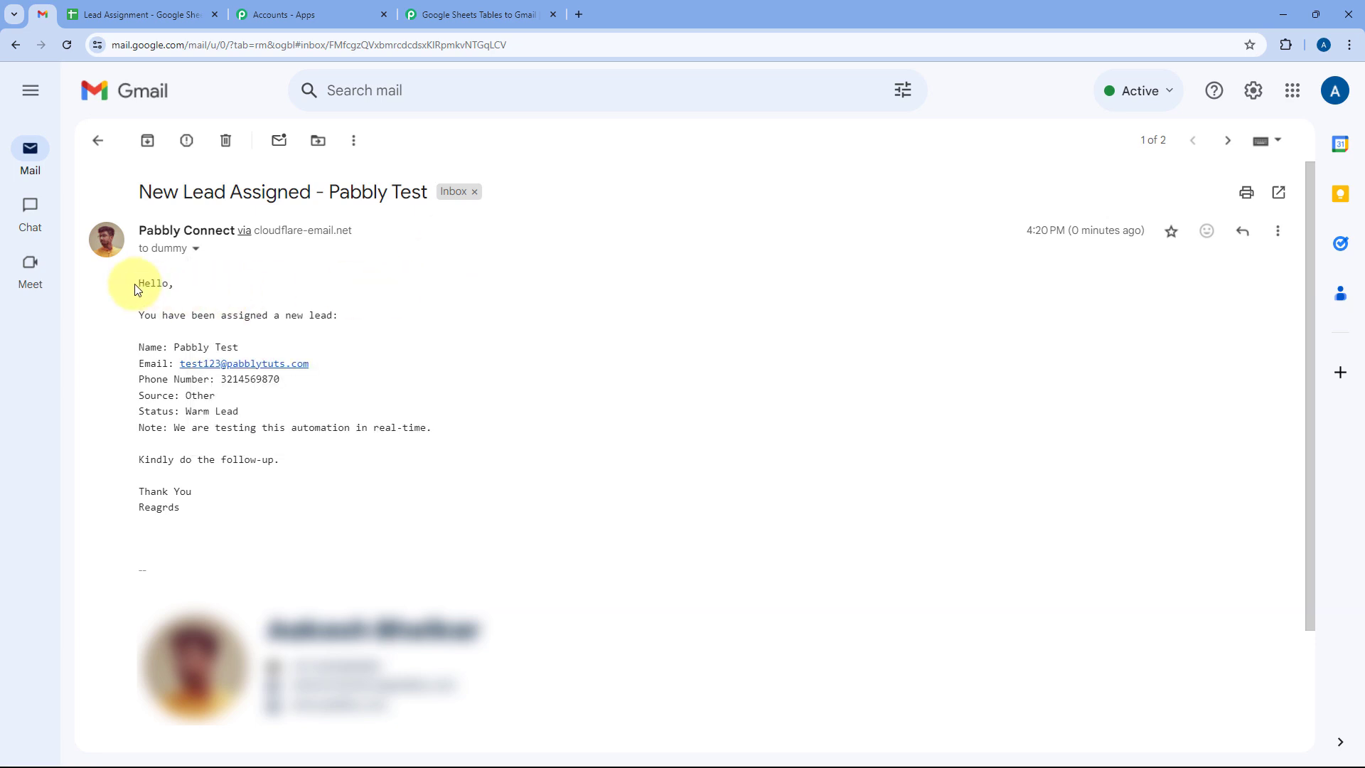
# Review the email body from greeting to sign-off, then go back to the Pabbly workflow.
pyautogui.moveTo(140, 286); pyautogui.dragTo(265, 428)
pyautogui.click(423, 427)
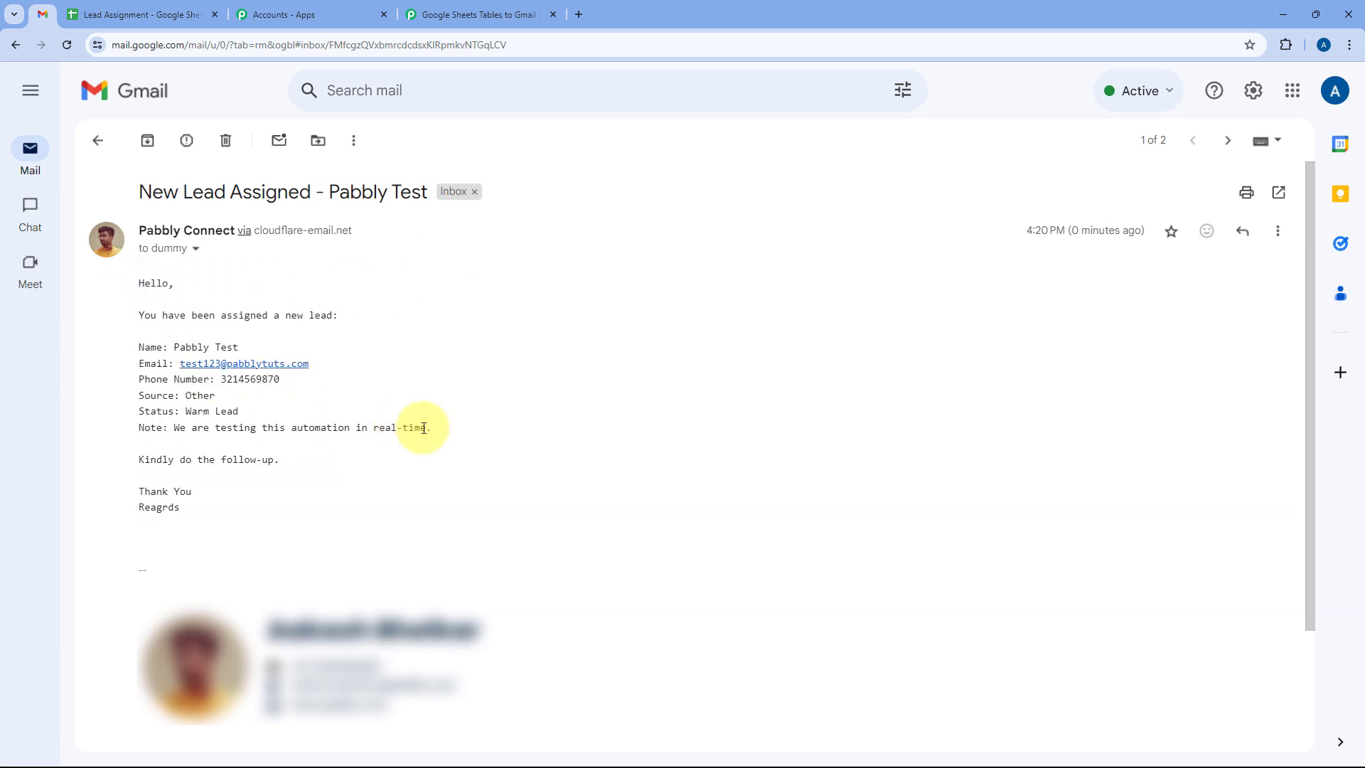
pyautogui.click(118, 14)
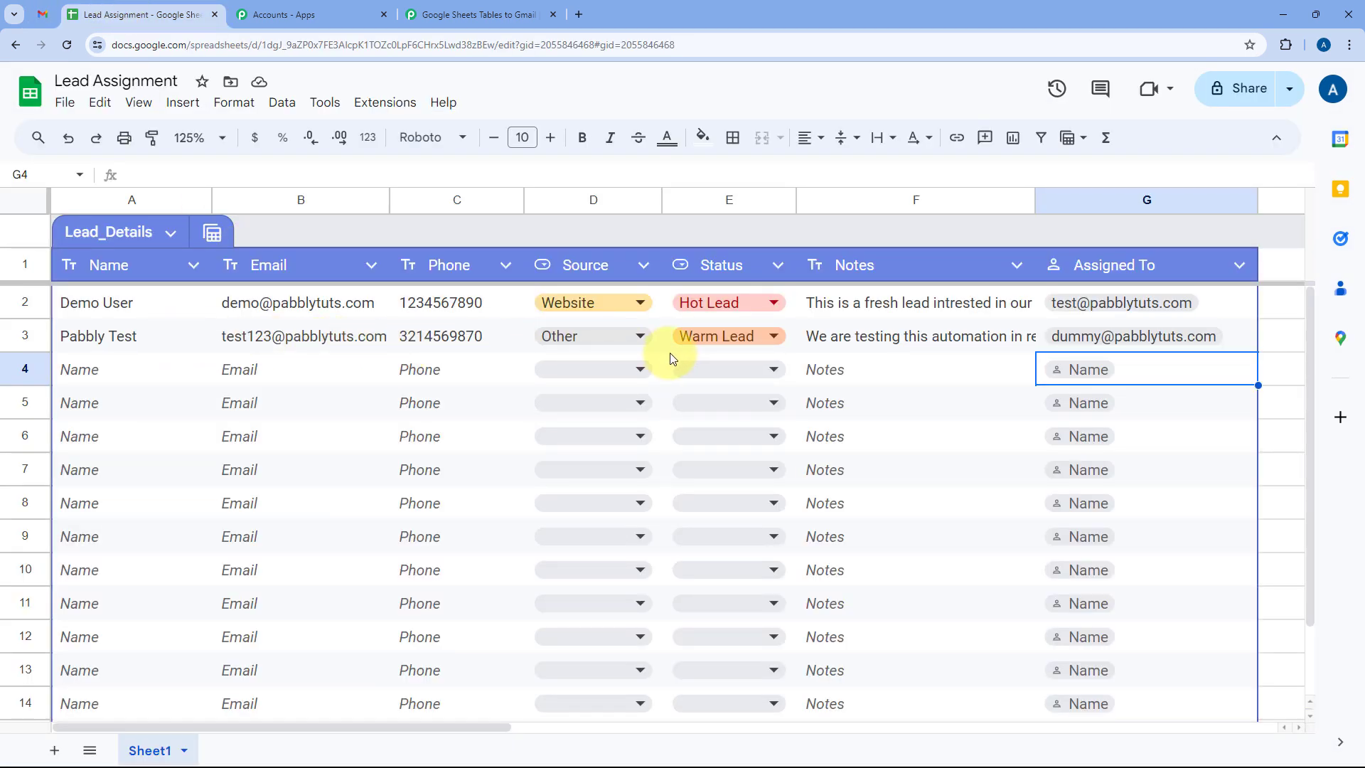
pyautogui.click(517, 10)
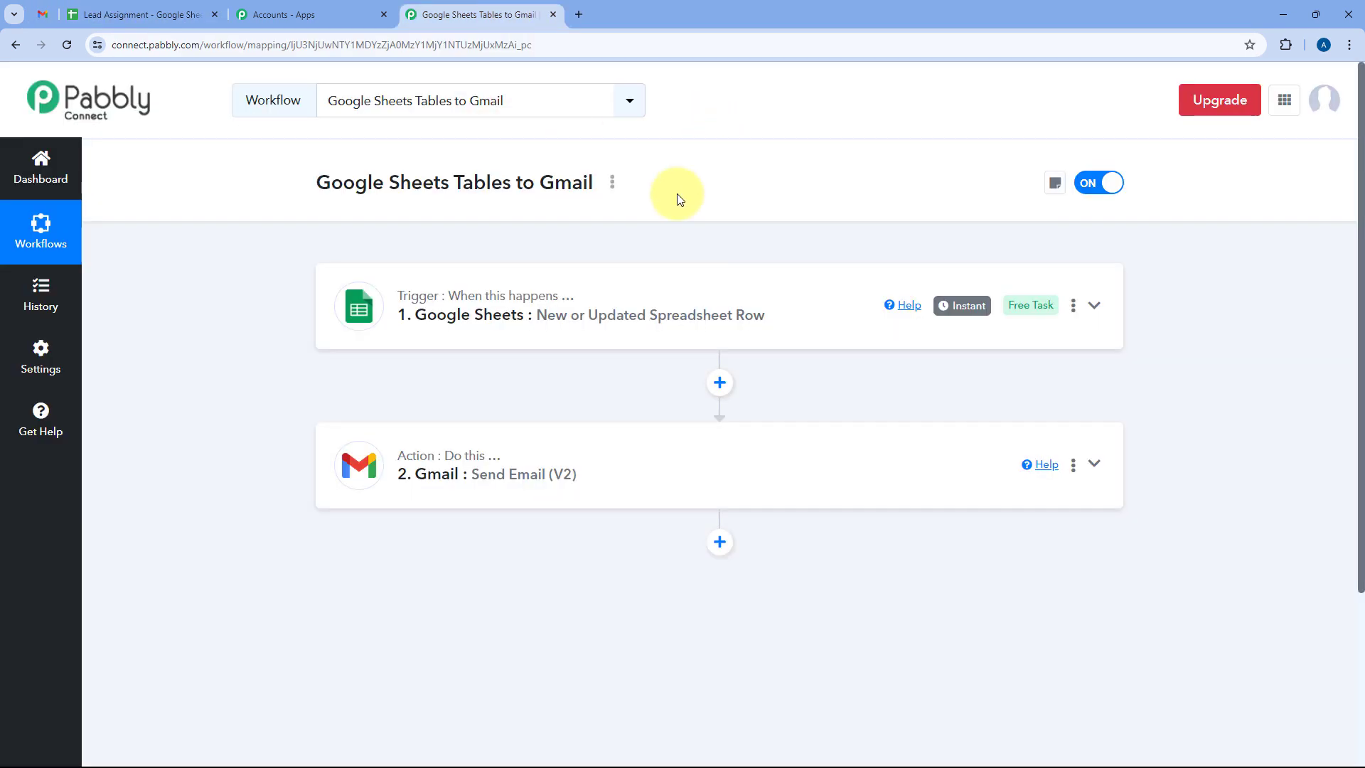